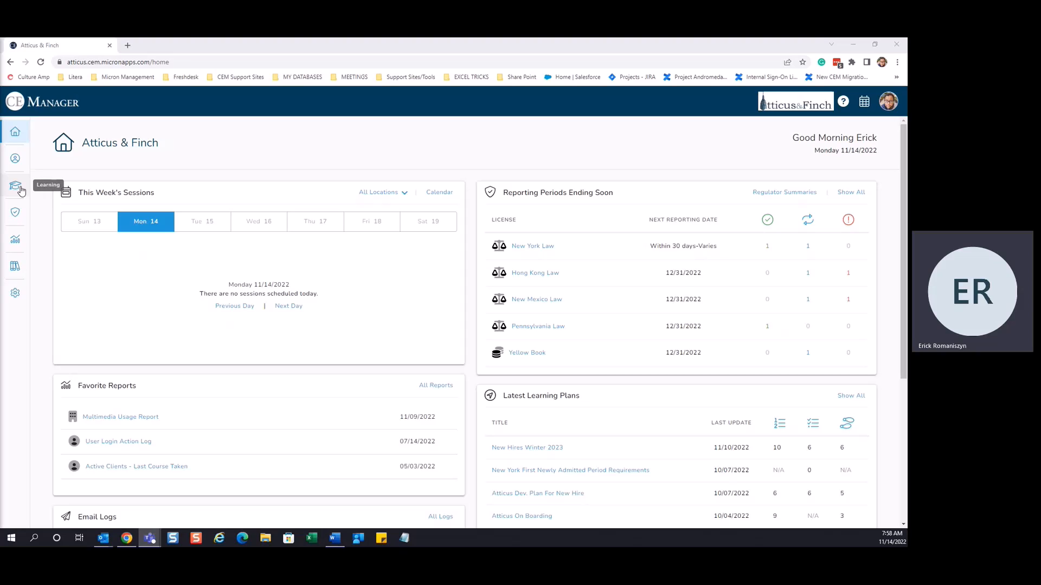
Start adding a new in-house course from the Learning section's course list.
{"action": "left_click", "coordinate": [20, 190]}
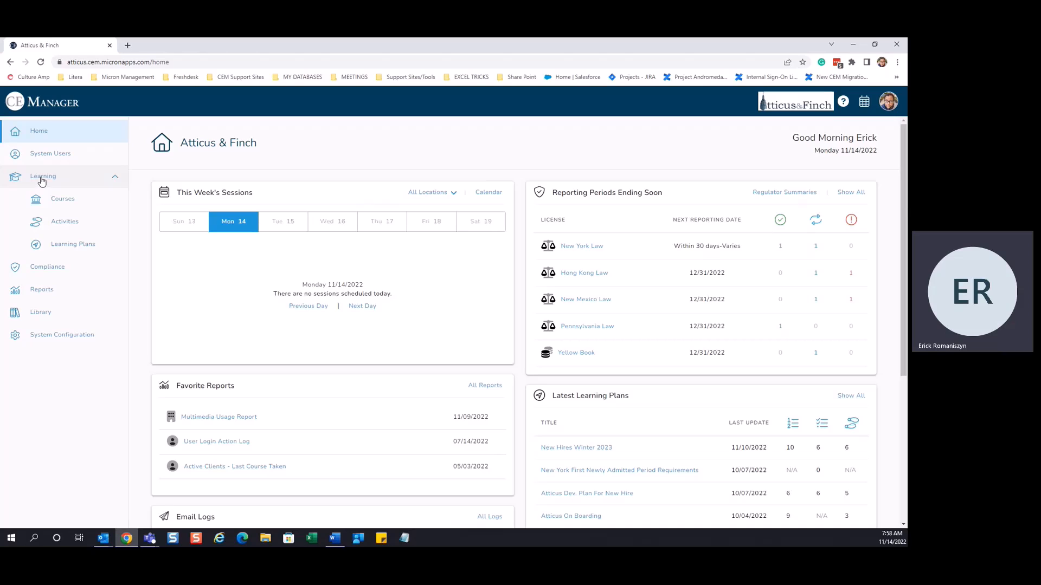
{"action": "left_click", "coordinate": [62, 200]}
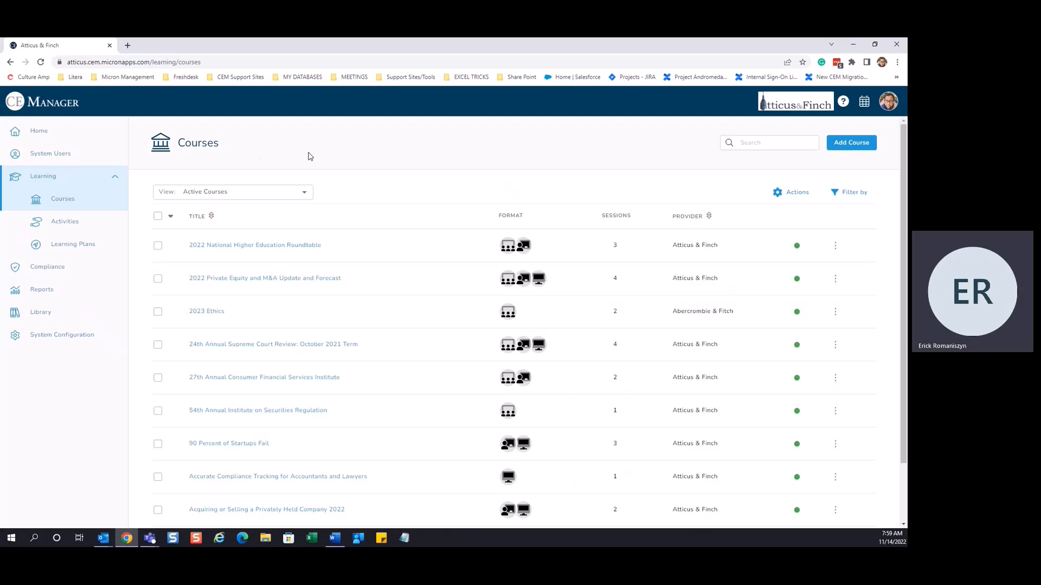
{"action": "left_click", "coordinate": [851, 145]}
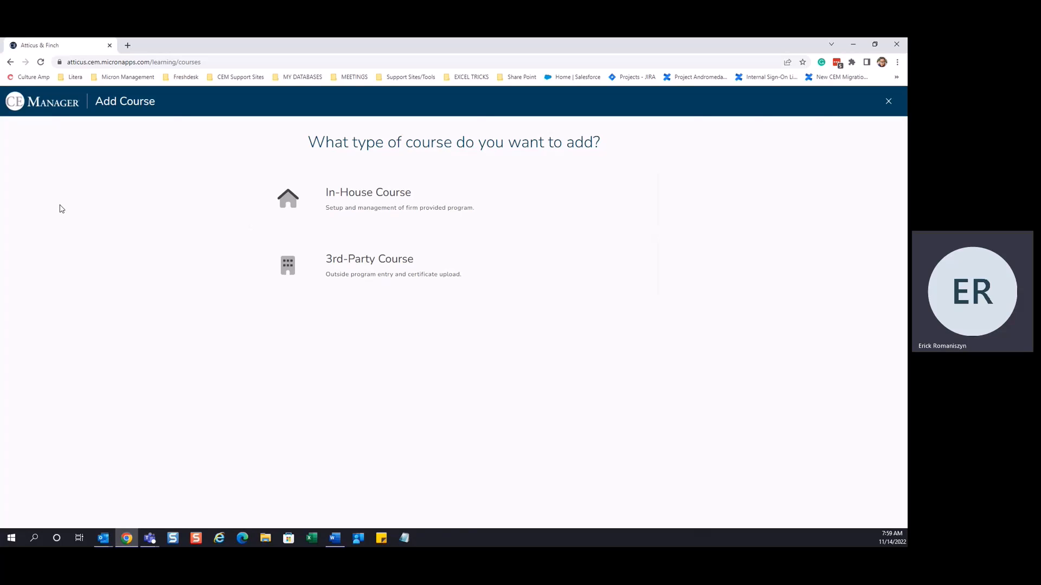
{"action": "left_click", "coordinate": [375, 220]}
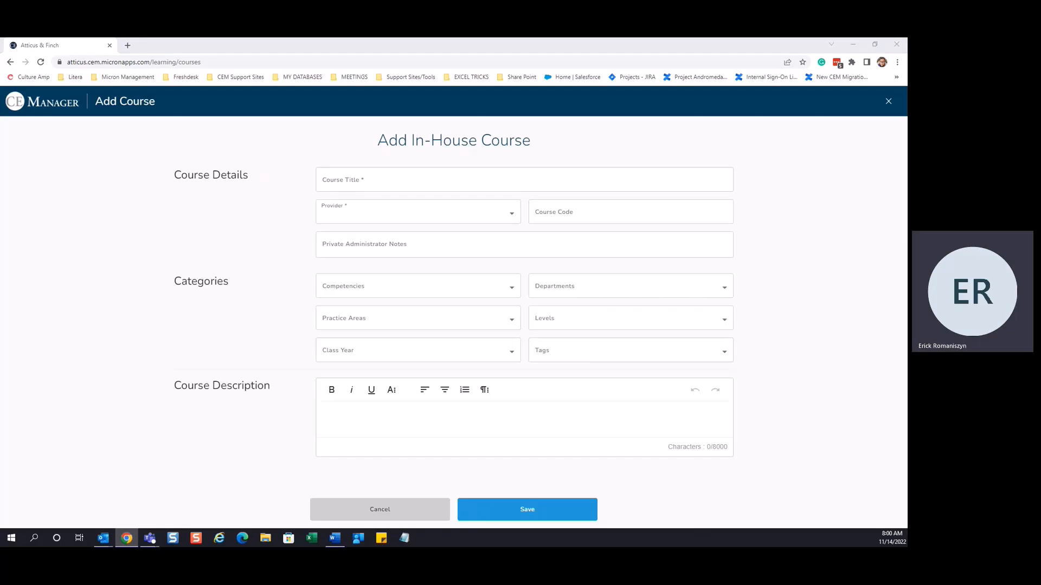
Paste the copied title "All Rise: Practical Tools for Building High-Performance Legal Teams" as plain text into the course title.
{"action": "key", "text": "alt+Tab"}
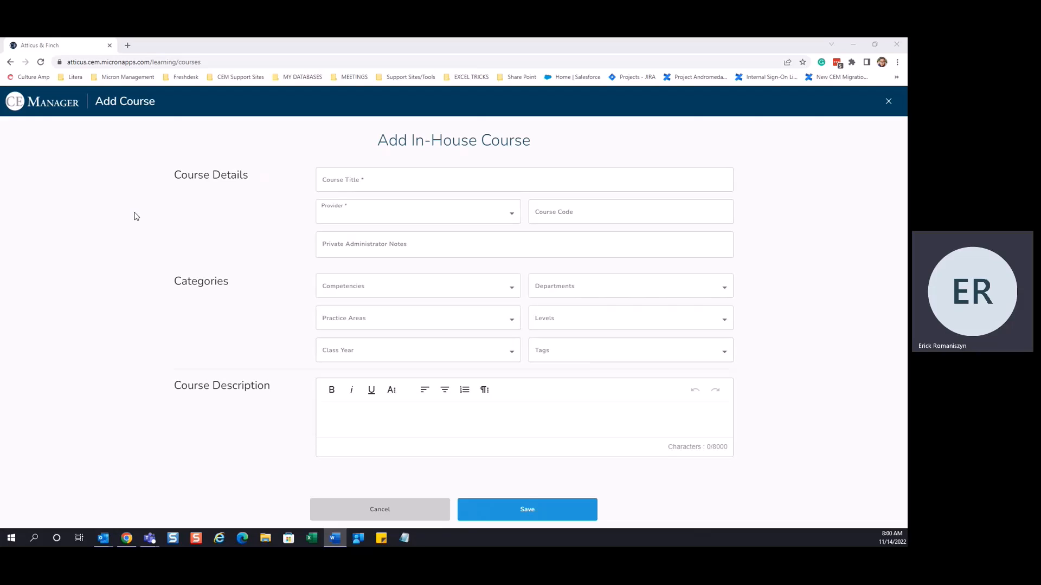
{"action": "left_click", "coordinate": [426, 190]}
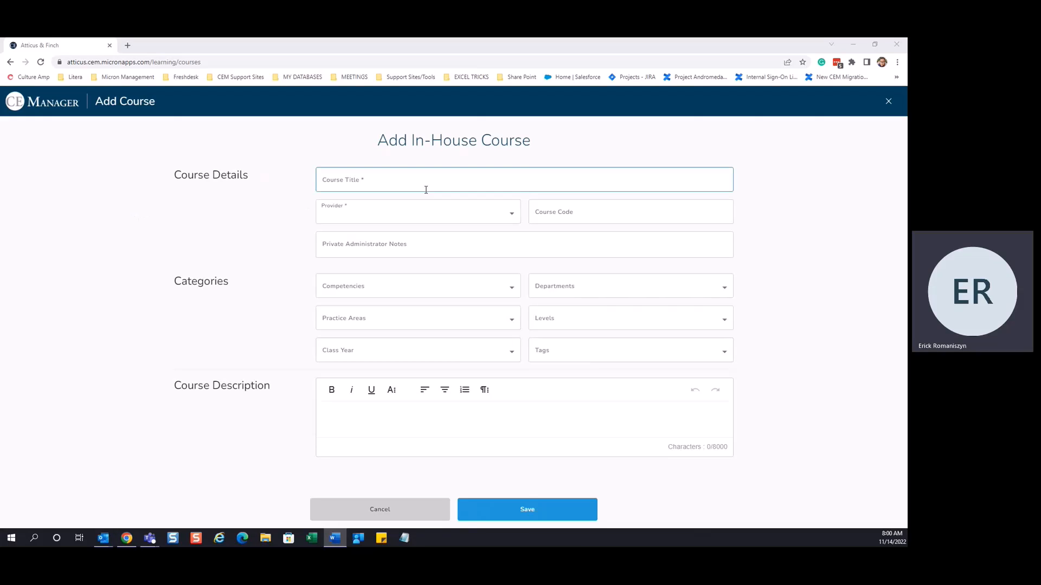
{"action": "right_click", "coordinate": [399, 177]}
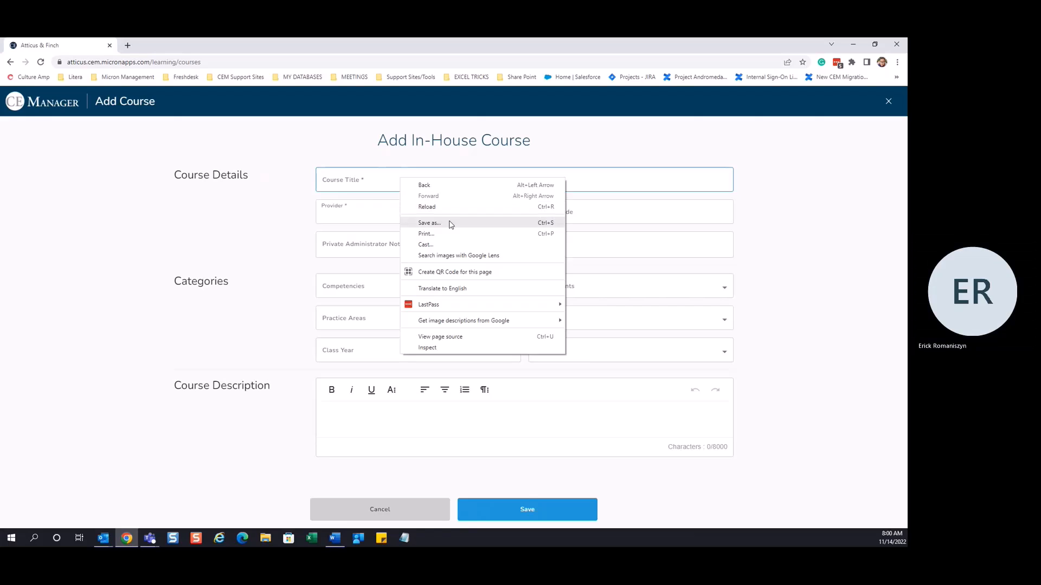
{"action": "left_click", "coordinate": [389, 187]}
{"action": "right_click", "coordinate": [386, 183]}
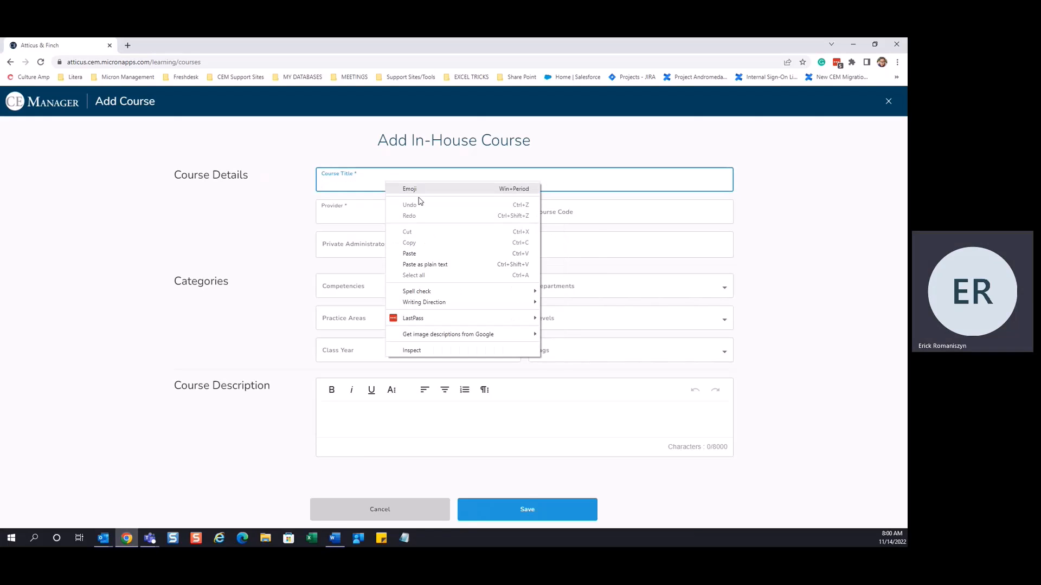
{"action": "left_click", "coordinate": [448, 266]}
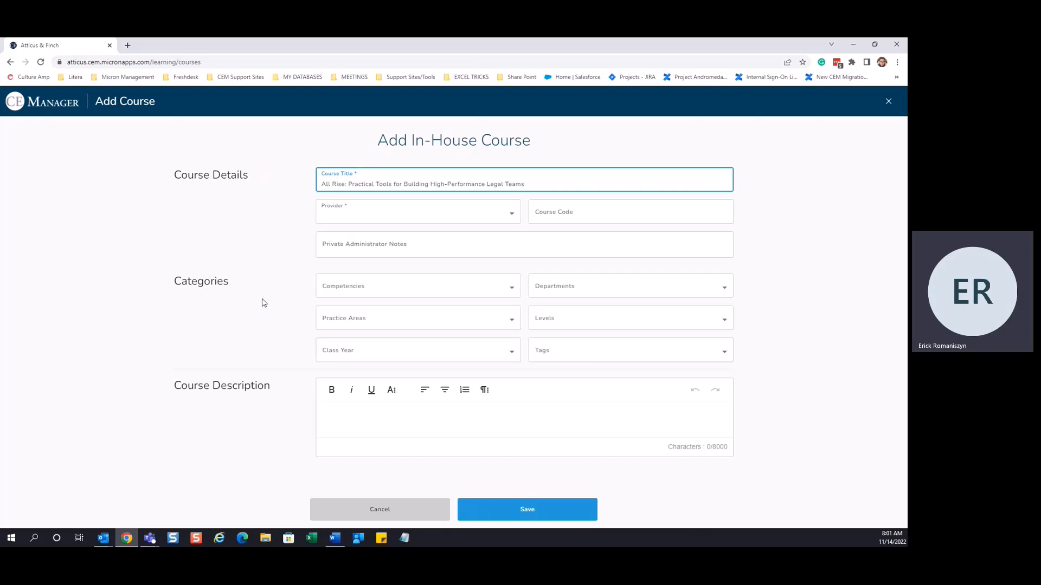
Set the course provider to Atticus & Finch and the course code to 9632.
{"action": "left_click", "coordinate": [511, 216]}
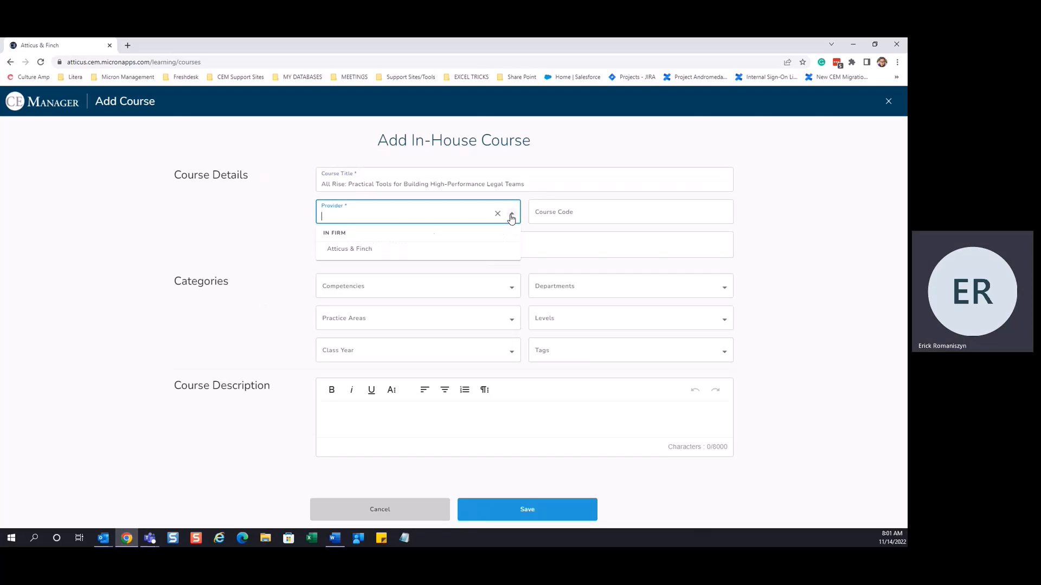
{"action": "left_click", "coordinate": [348, 249]}
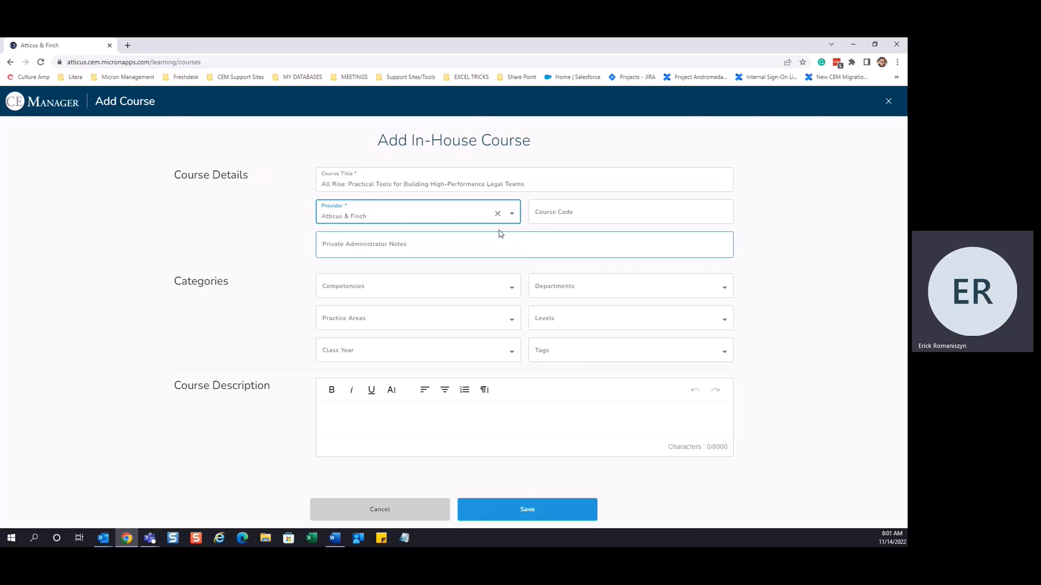
{"action": "left_click", "coordinate": [578, 212]}
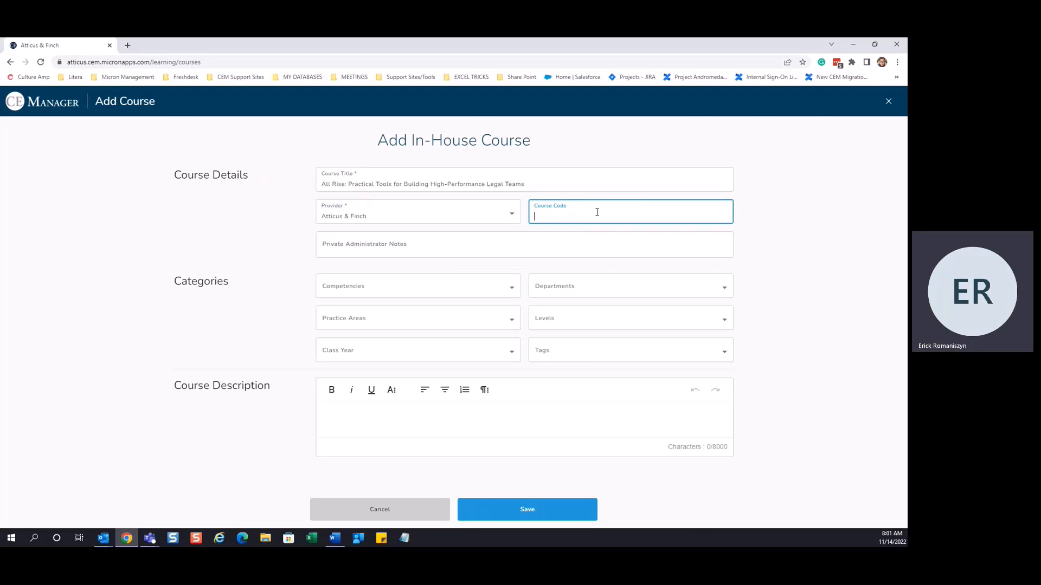
{"action": "type", "text": "9632"}
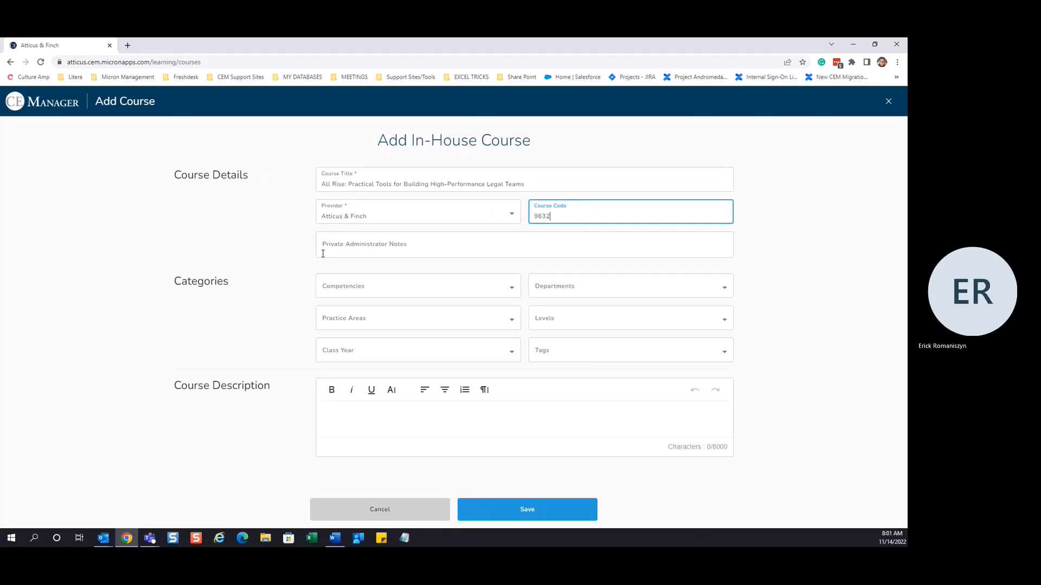
{"action": "left_click", "coordinate": [356, 247]}
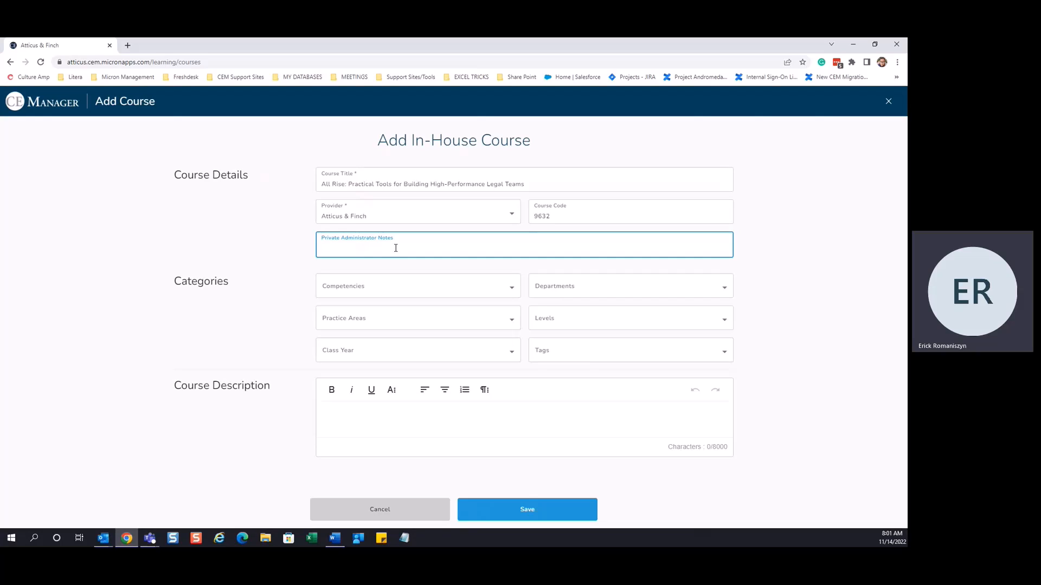
{"action": "left_click", "coordinate": [232, 285]}
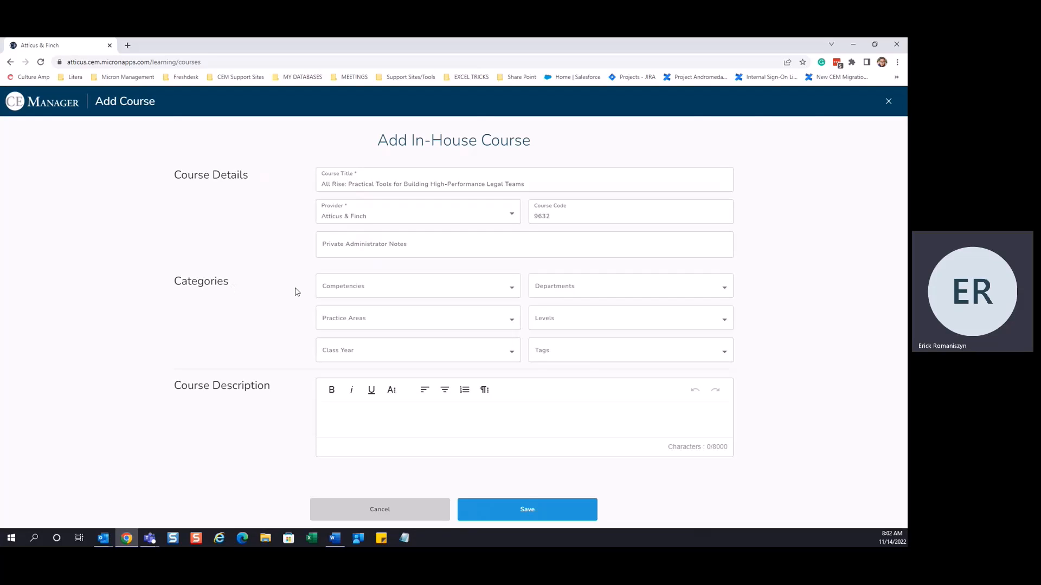
Assign the competencies Data Analytics and Emotional Intelligence, and the departments Corporate Responsibility and Dispute Resolution.
{"action": "left_click", "coordinate": [386, 291]}
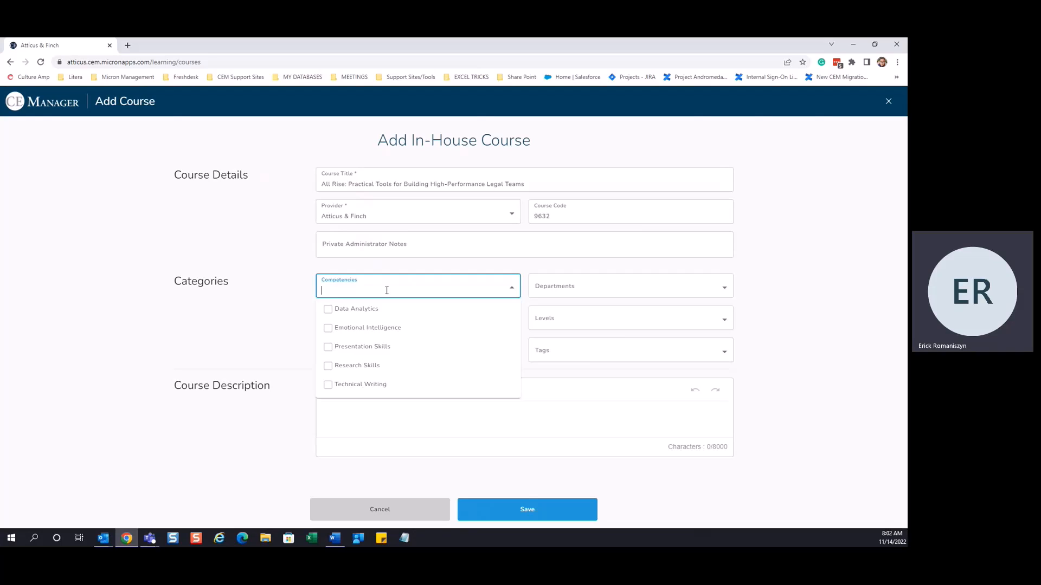
{"action": "left_click", "coordinate": [328, 310]}
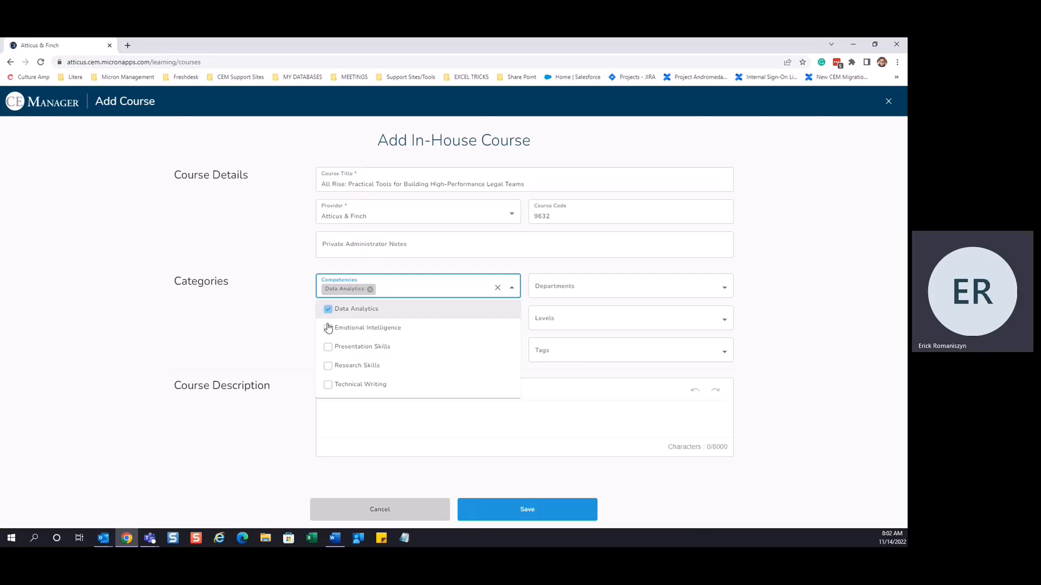
{"action": "left_click", "coordinate": [328, 329]}
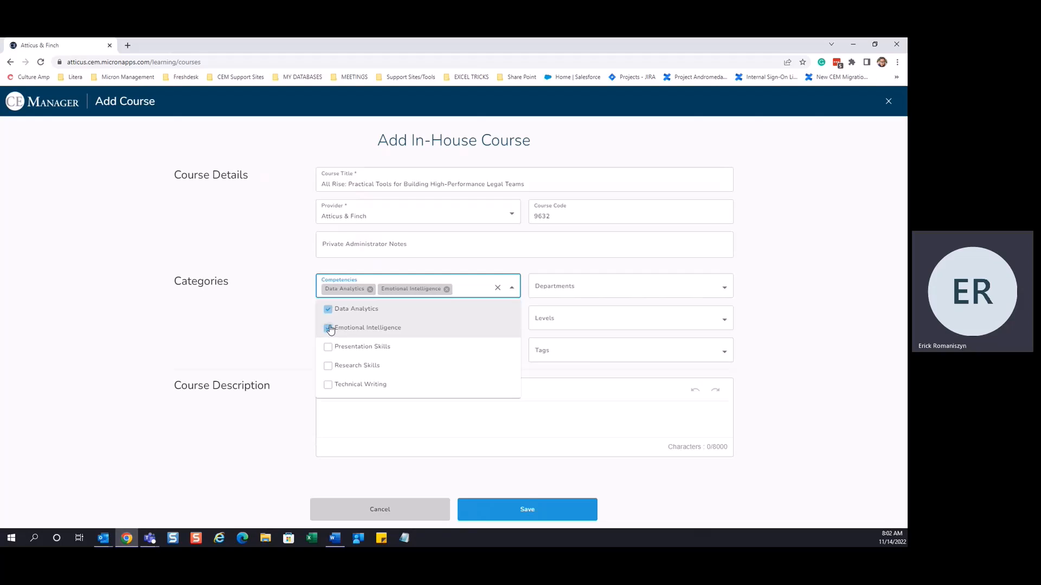
{"action": "left_click", "coordinate": [573, 290]}
{"action": "left_click", "coordinate": [540, 309]}
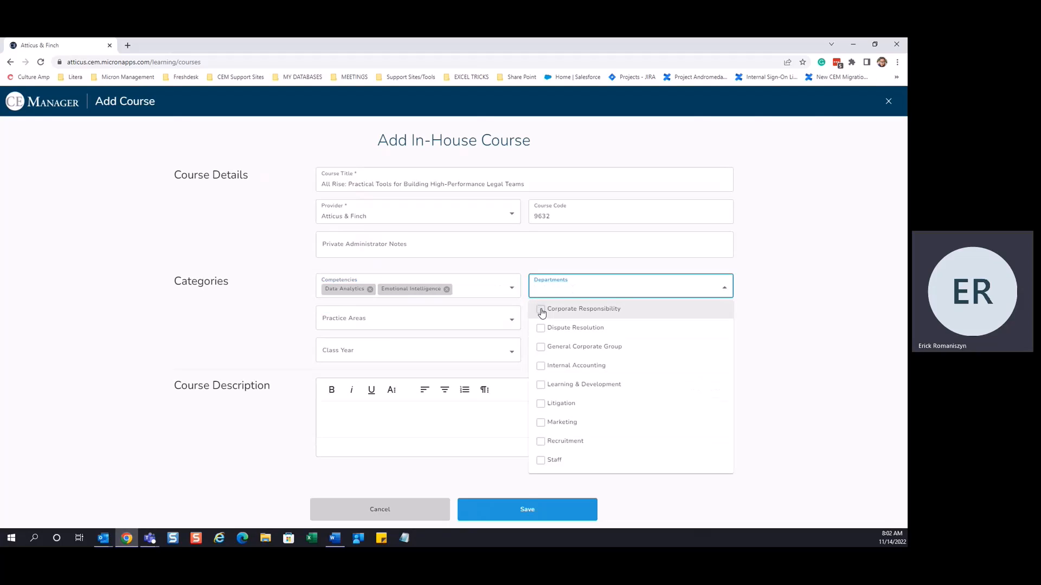
{"action": "left_click", "coordinate": [541, 328]}
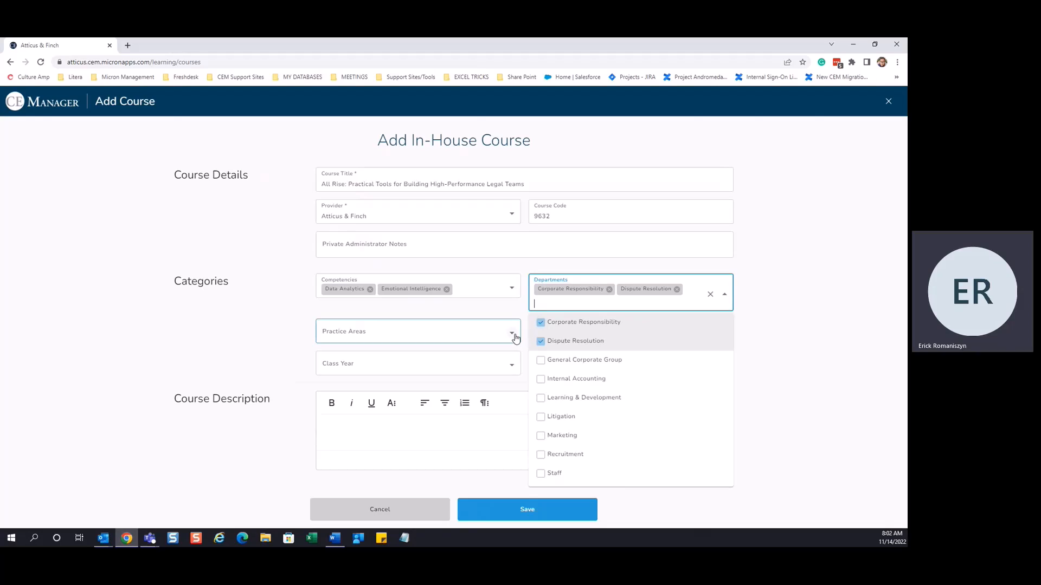
Assign the practice areas Bankruptcy and Reorganization and Employee Benefits & Executive Compensation, and the levels Level 1 and Level 2.
{"action": "left_click", "coordinate": [512, 334]}
{"action": "left_click", "coordinate": [391, 355]}
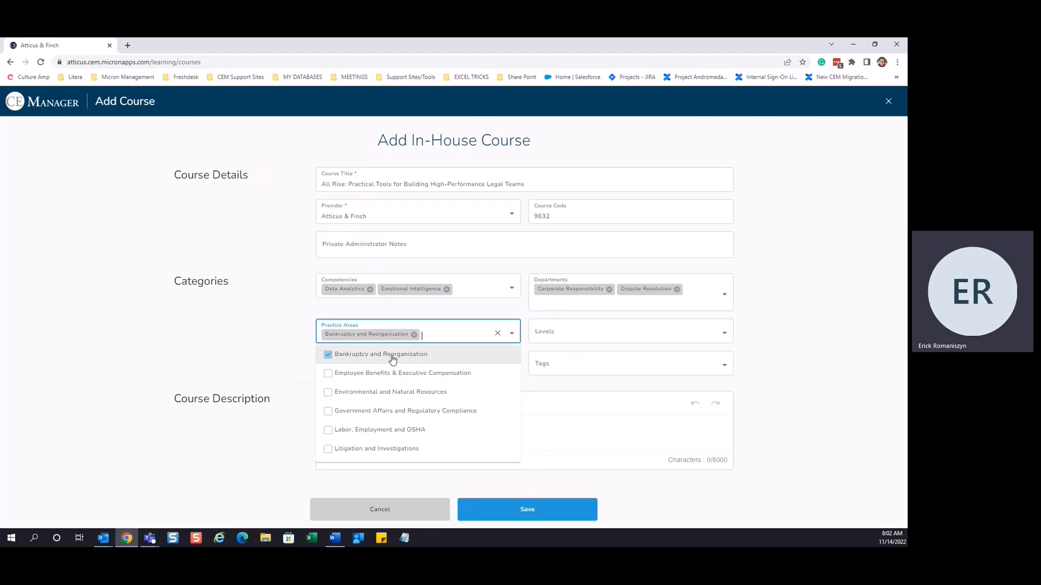
{"action": "left_click", "coordinate": [394, 373]}
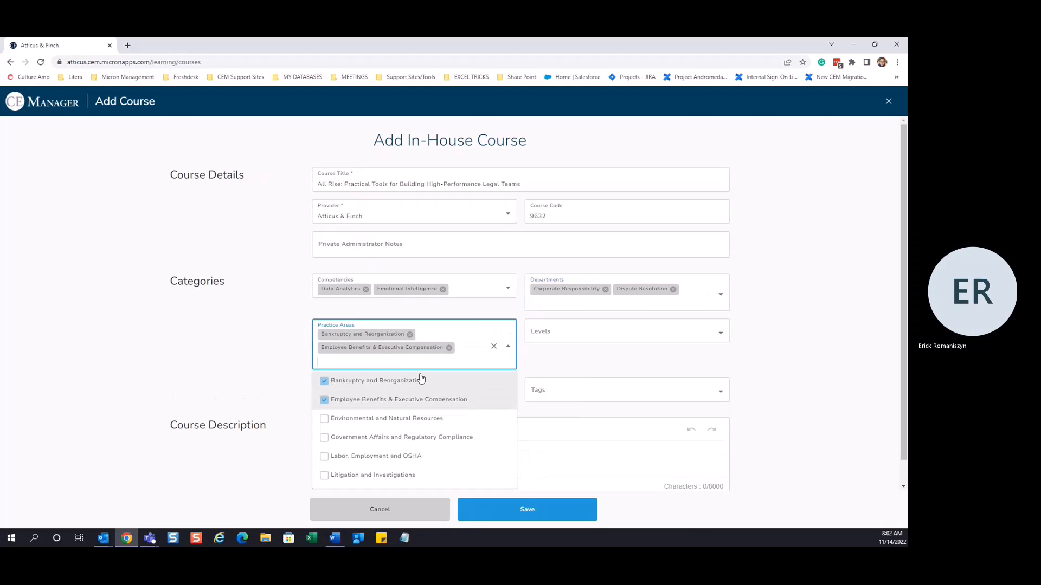
{"action": "left_click", "coordinate": [762, 393]}
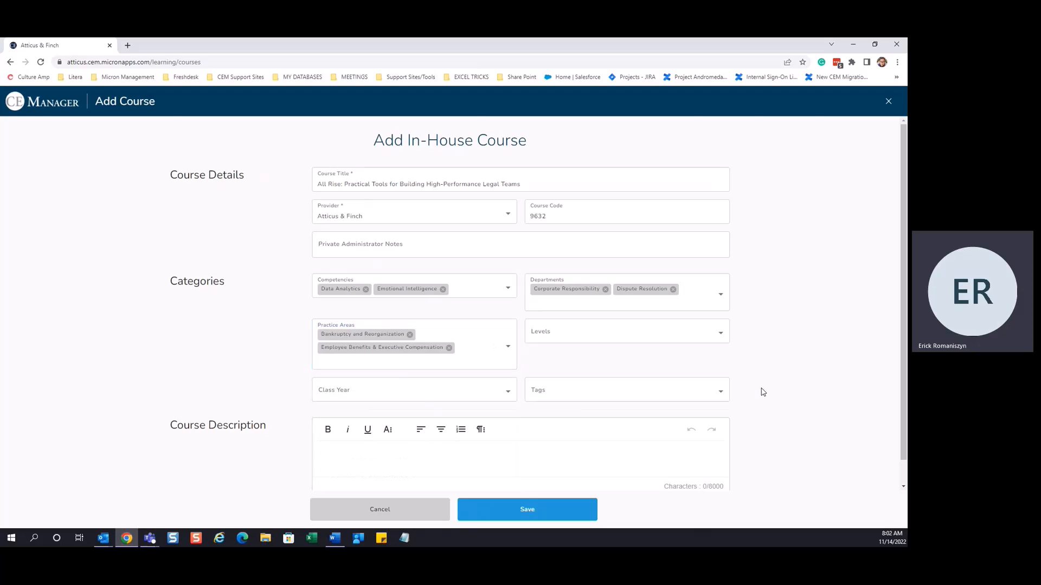
{"action": "left_click", "coordinate": [720, 333]}
{"action": "left_click", "coordinate": [557, 374]}
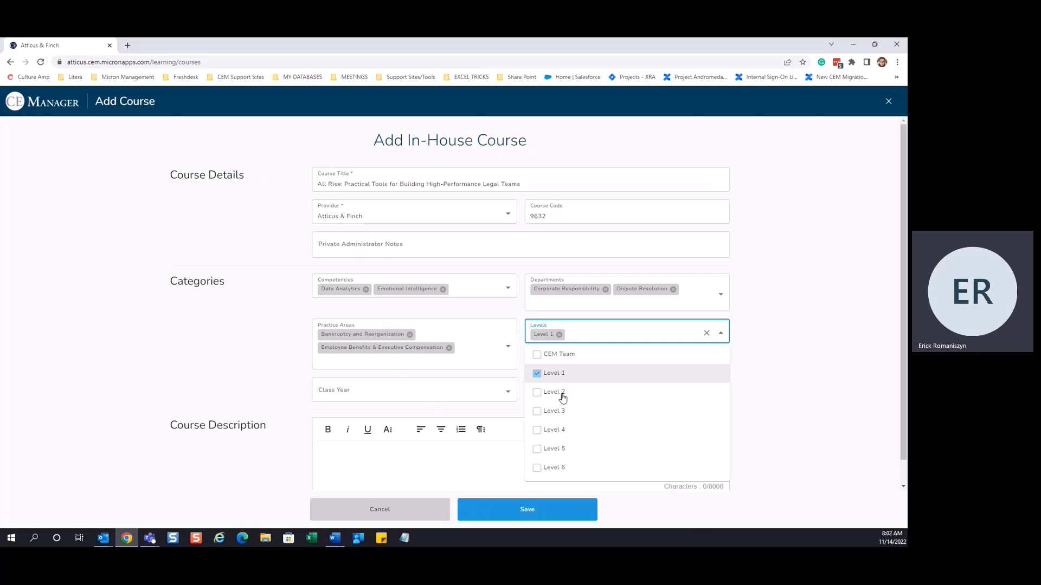
{"action": "left_click", "coordinate": [562, 394]}
{"action": "left_click", "coordinate": [797, 390]}
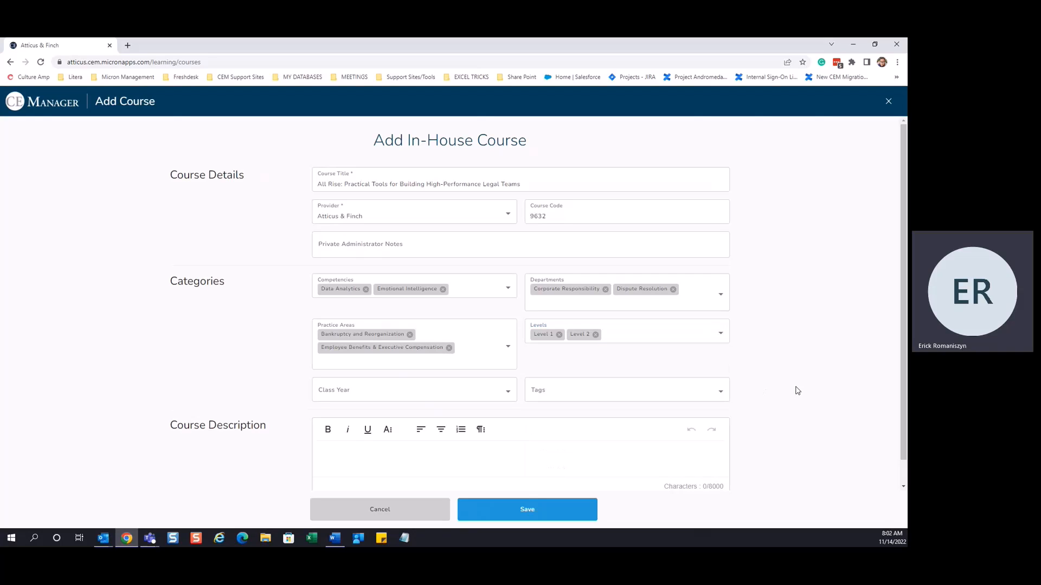
Add the Fall Sessions tag to the course categories.
{"action": "scroll", "coordinate": [795, 390], "scroll_direction": "down", "scroll_amount": 1}
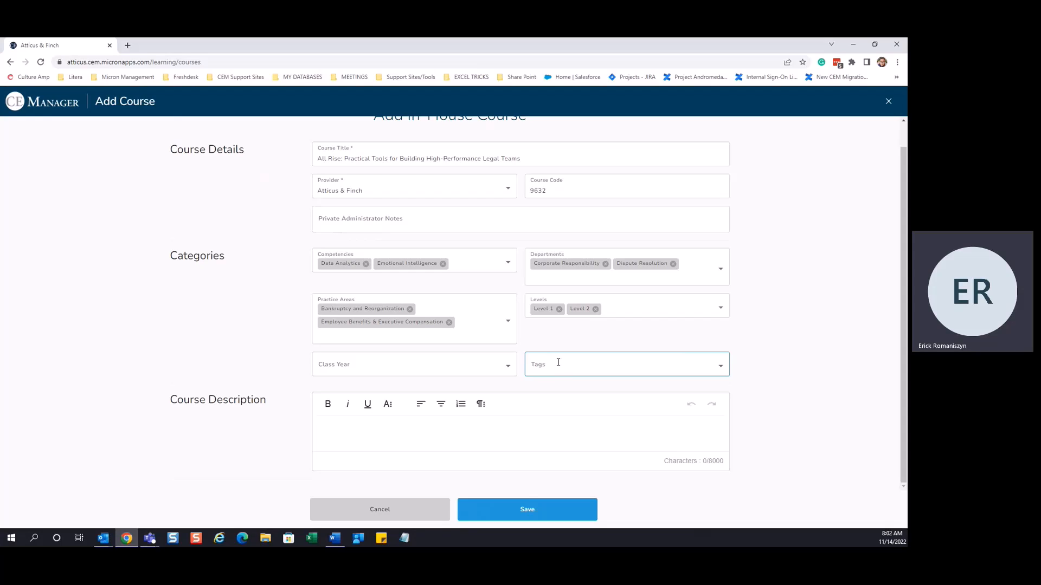
{"action": "left_click", "coordinate": [720, 369]}
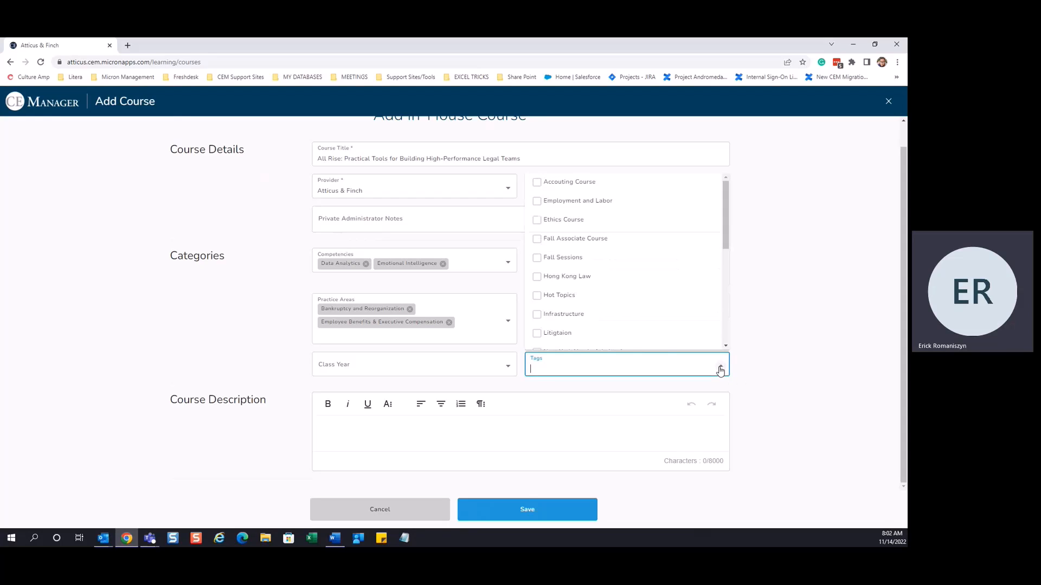
{"action": "left_click", "coordinate": [538, 258]}
{"action": "left_click", "coordinate": [750, 424]}
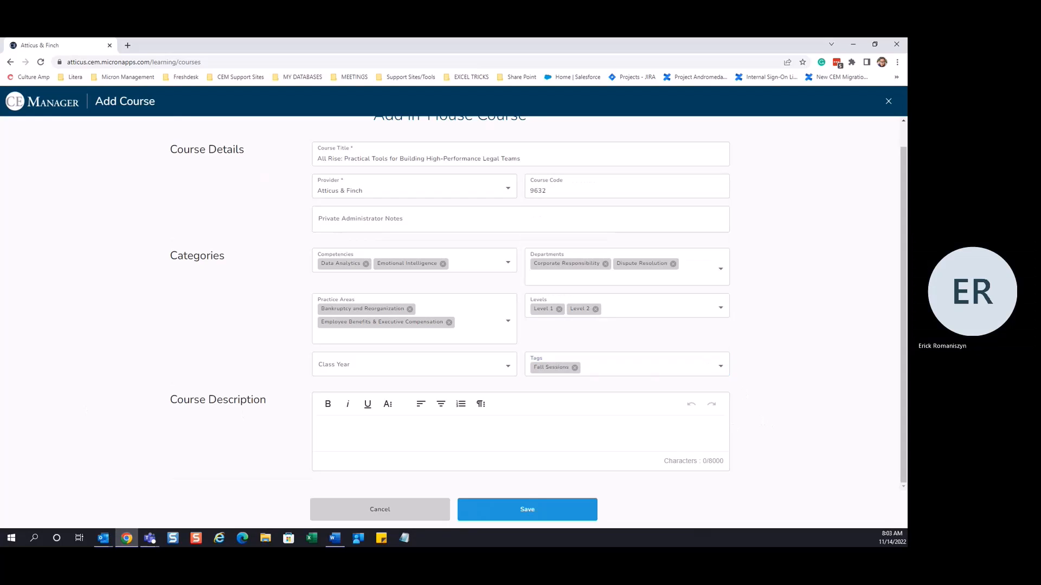
Paste the copied two-paragraph text about high-performing legal teams as plain text into the course description.
{"action": "key", "text": "alt+Tab"}
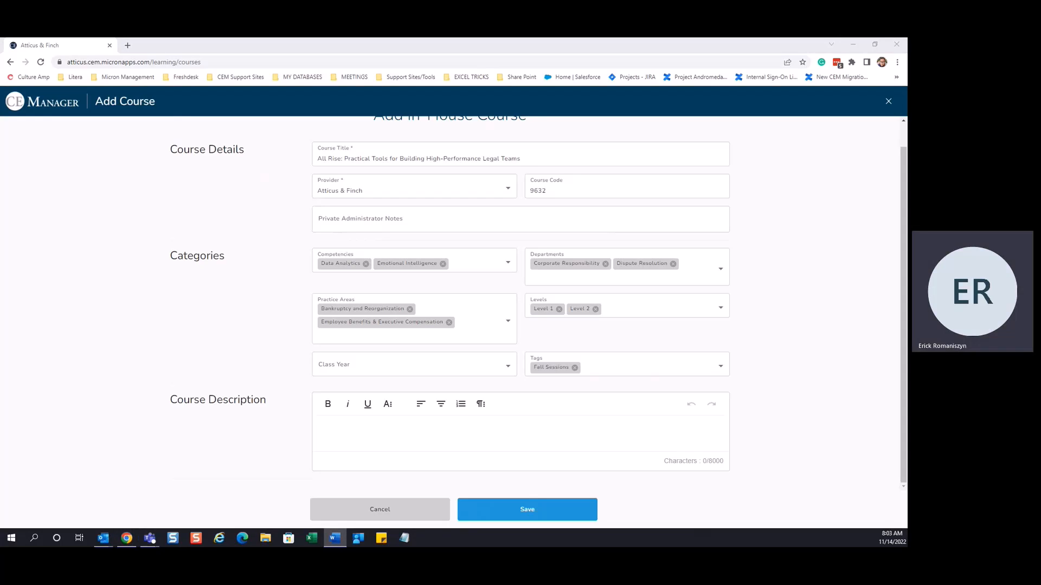
{"action": "left_click", "coordinate": [336, 426]}
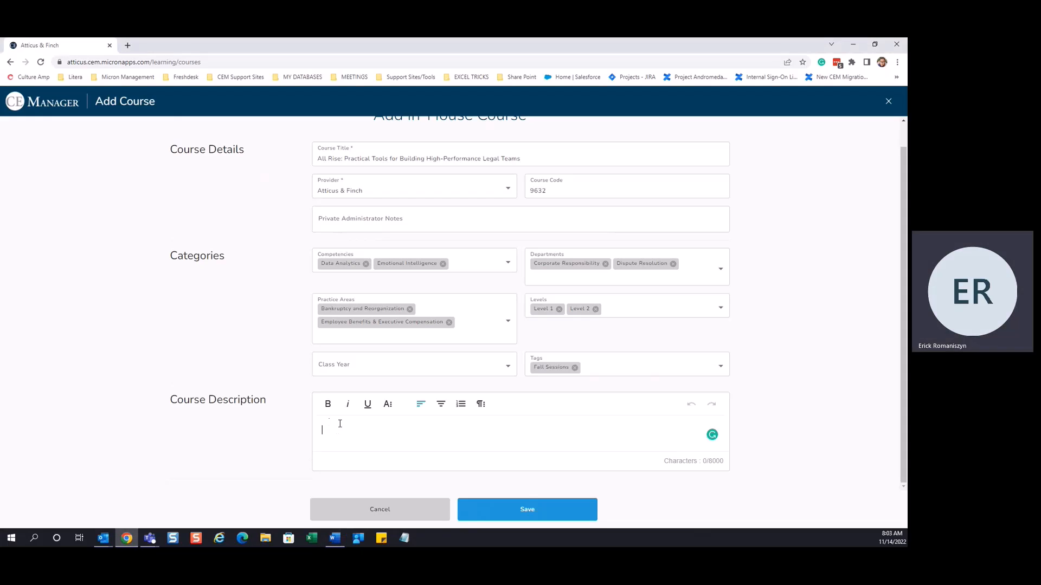
{"action": "right_click", "coordinate": [338, 430]}
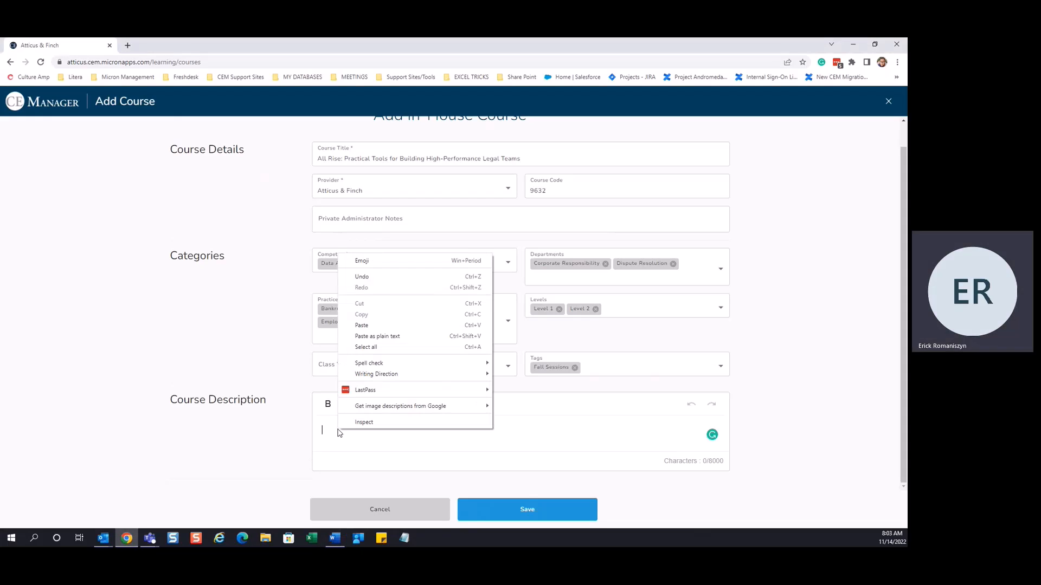
{"action": "left_click", "coordinate": [388, 337]}
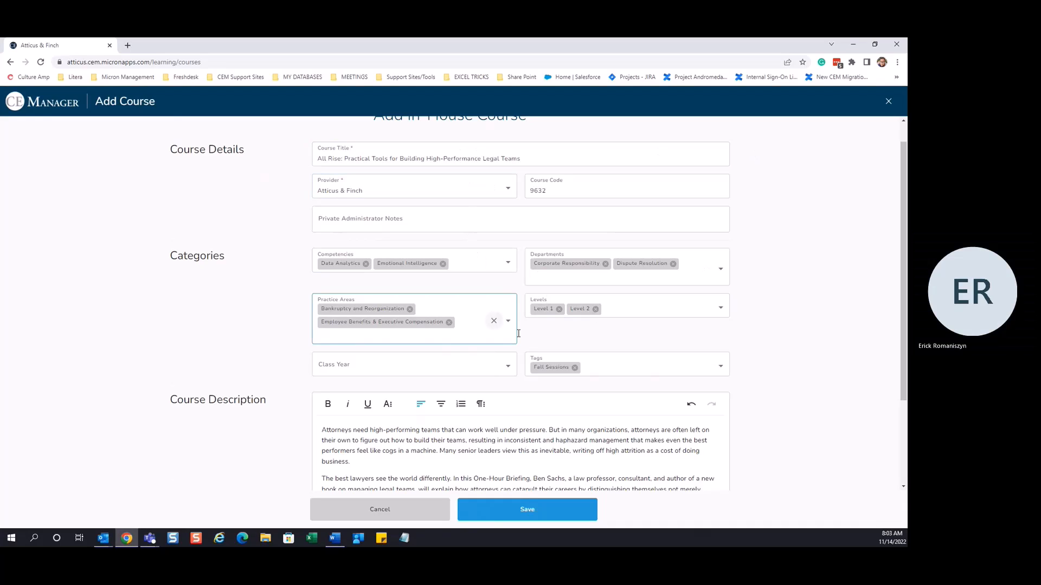
{"action": "scroll", "coordinate": [815, 436], "scroll_direction": "down", "scroll_amount": 2}
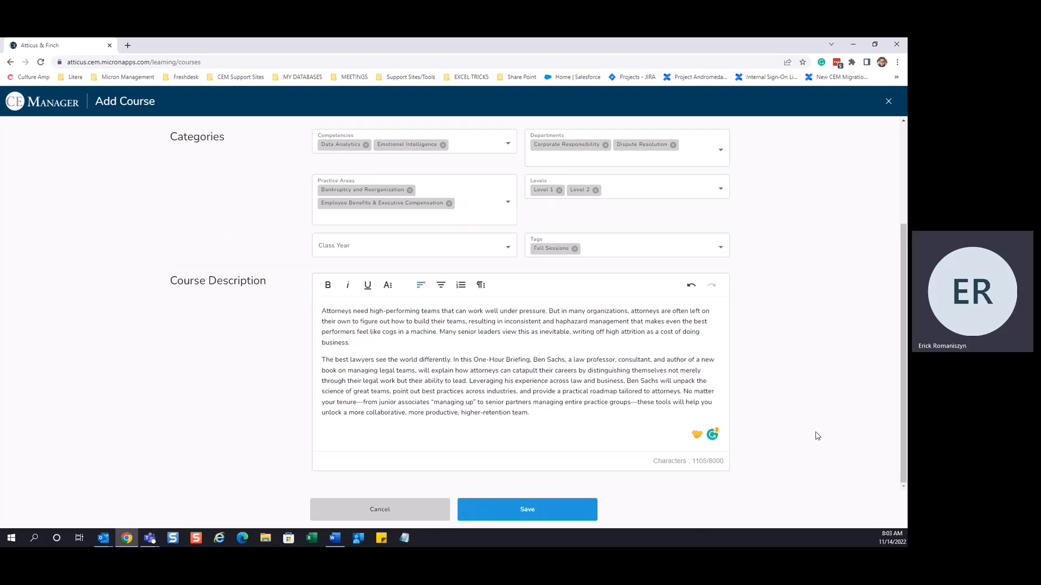
Save the new in-house course and open its course details.
{"action": "left_click", "coordinate": [549, 515]}
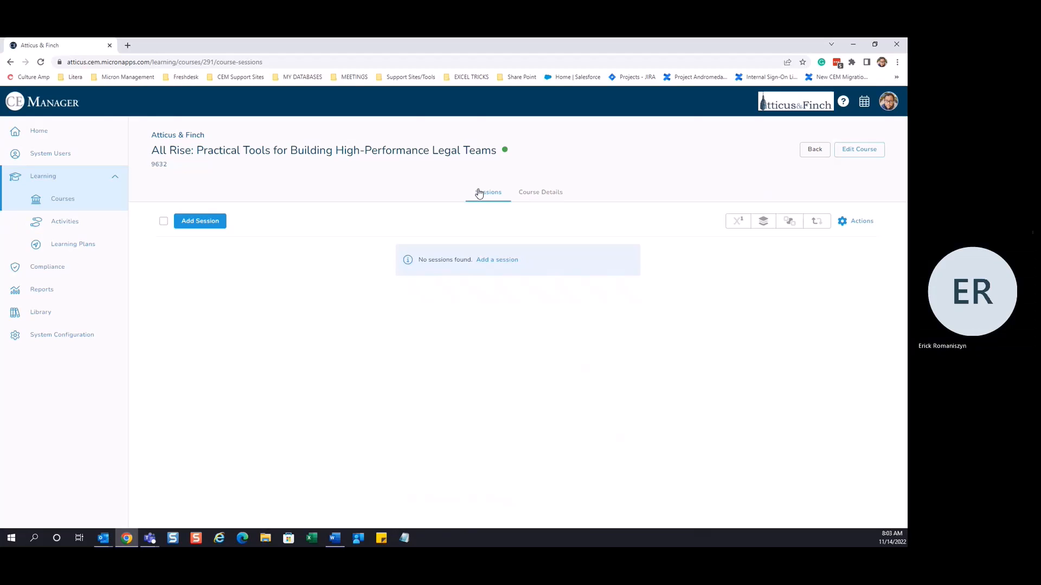
{"action": "left_click", "coordinate": [544, 193]}
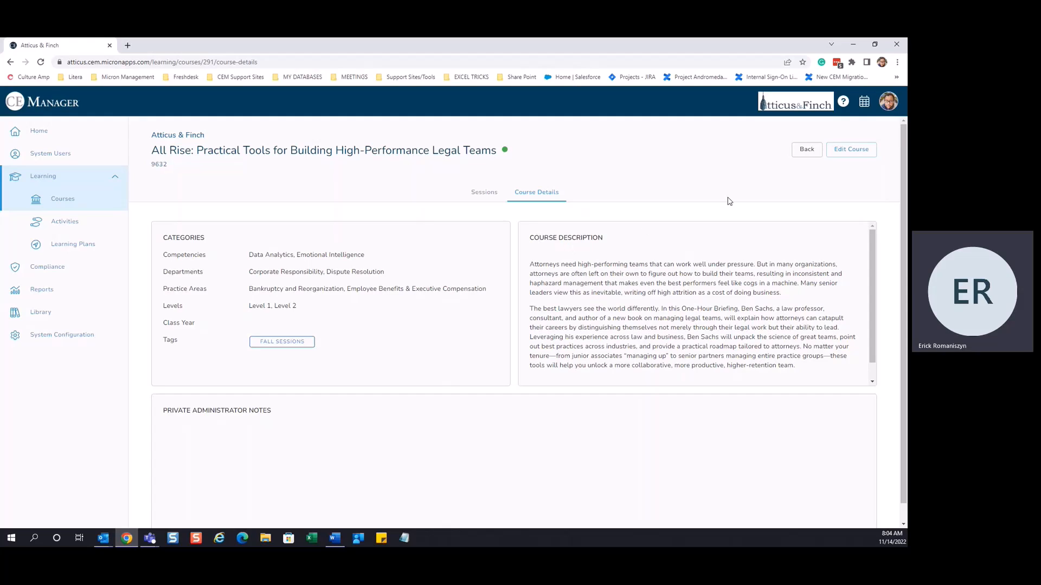
Review the course's editable fields and leave the edit form without saving.
{"action": "left_click", "coordinate": [857, 156]}
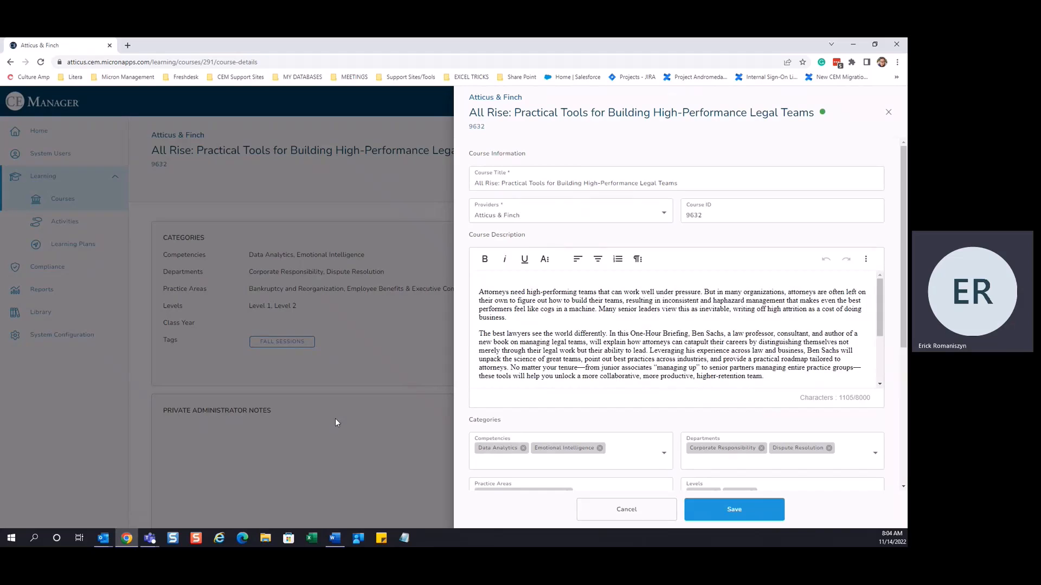
{"action": "left_click", "coordinate": [611, 511]}
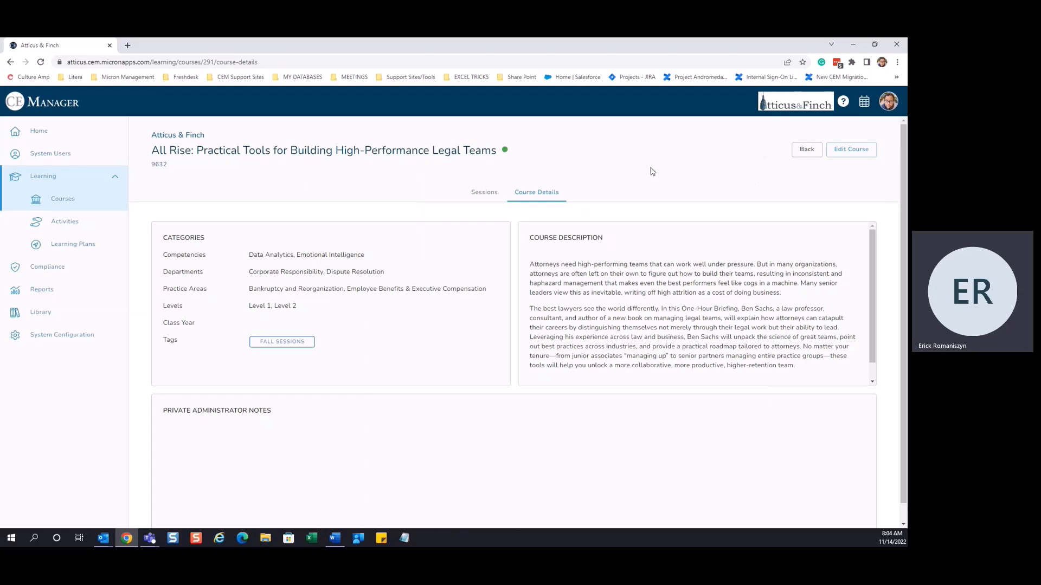
Start a single session for the course with the format Videoconference Approved for Newly Admitted Attorneys.
{"action": "left_click", "coordinate": [484, 197]}
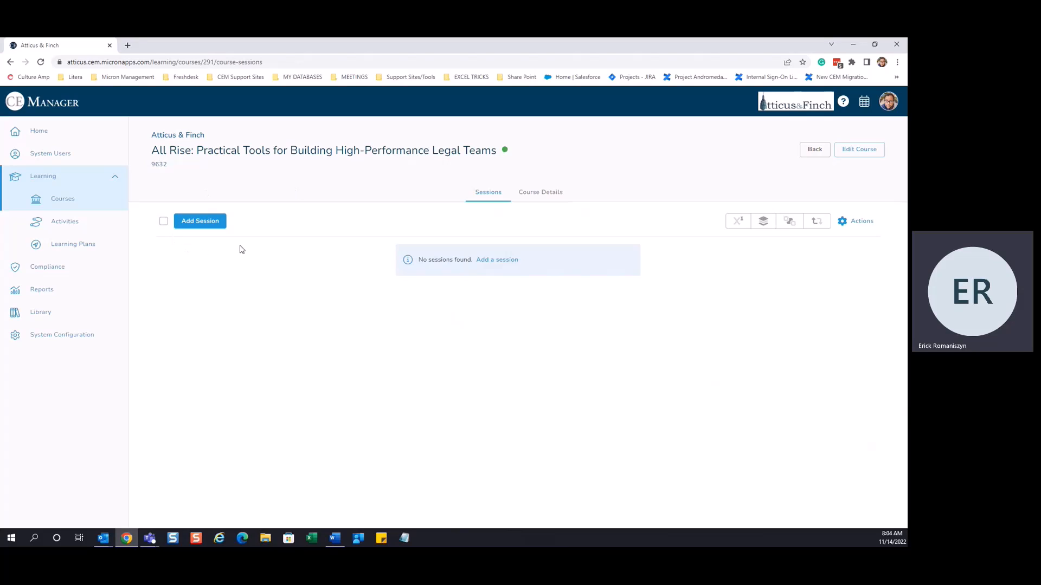
{"action": "left_click", "coordinate": [205, 224]}
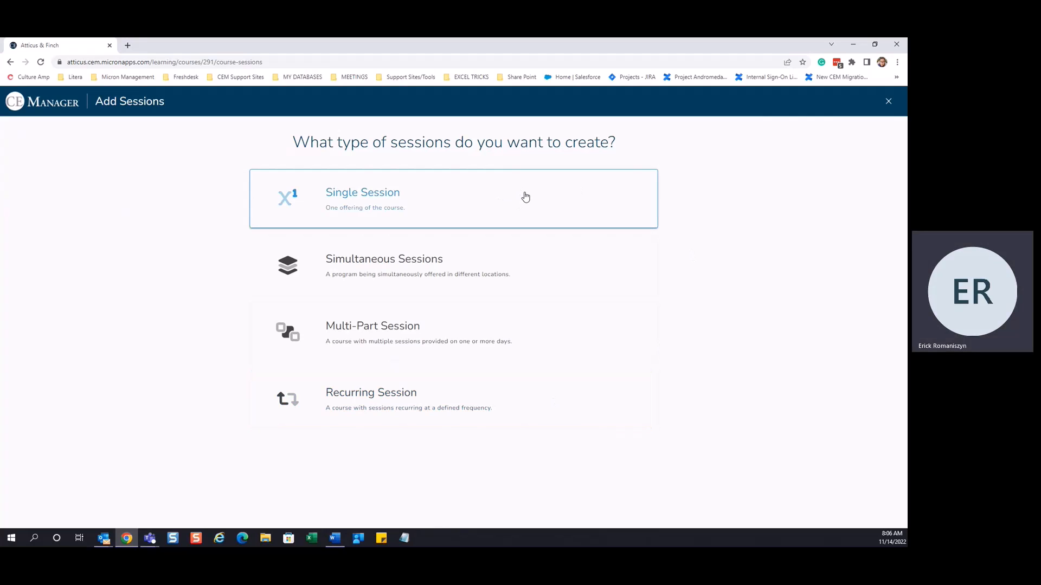
{"action": "left_click", "coordinate": [526, 196]}
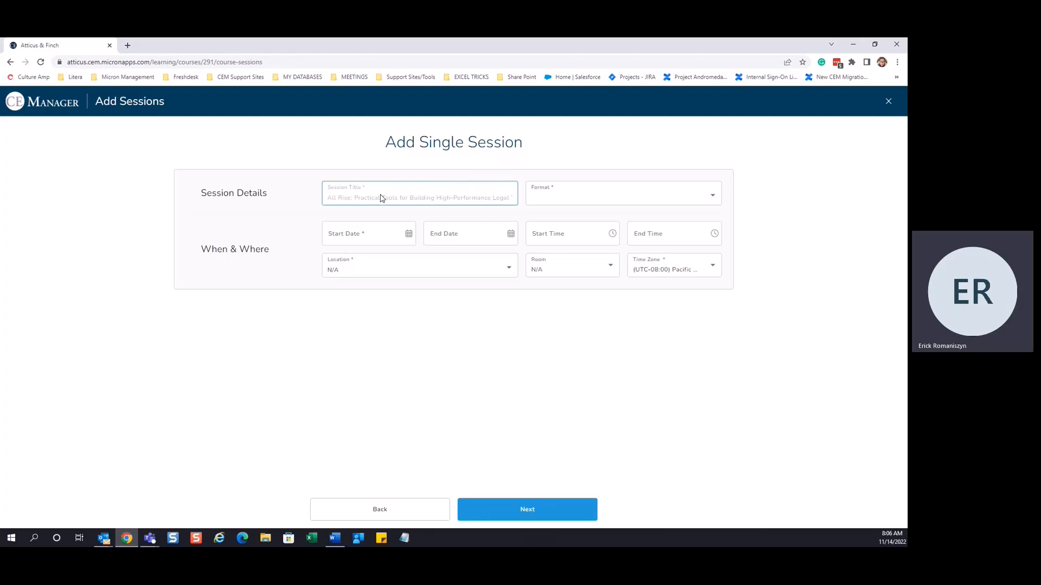
{"action": "left_click", "coordinate": [571, 198]}
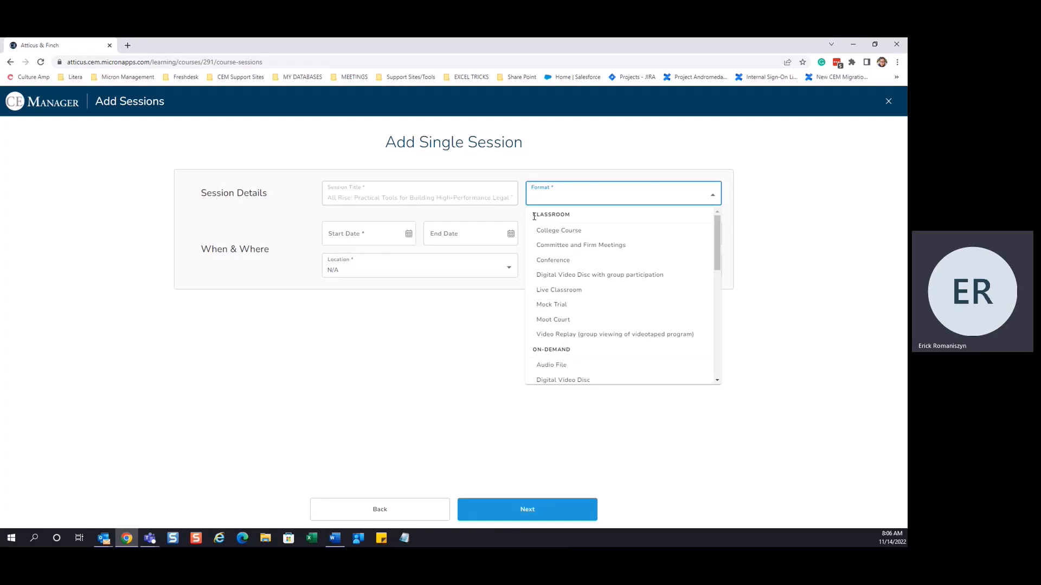
{"action": "left_click_drag", "start_coordinate": [717, 231], "coordinate": [714, 345]}
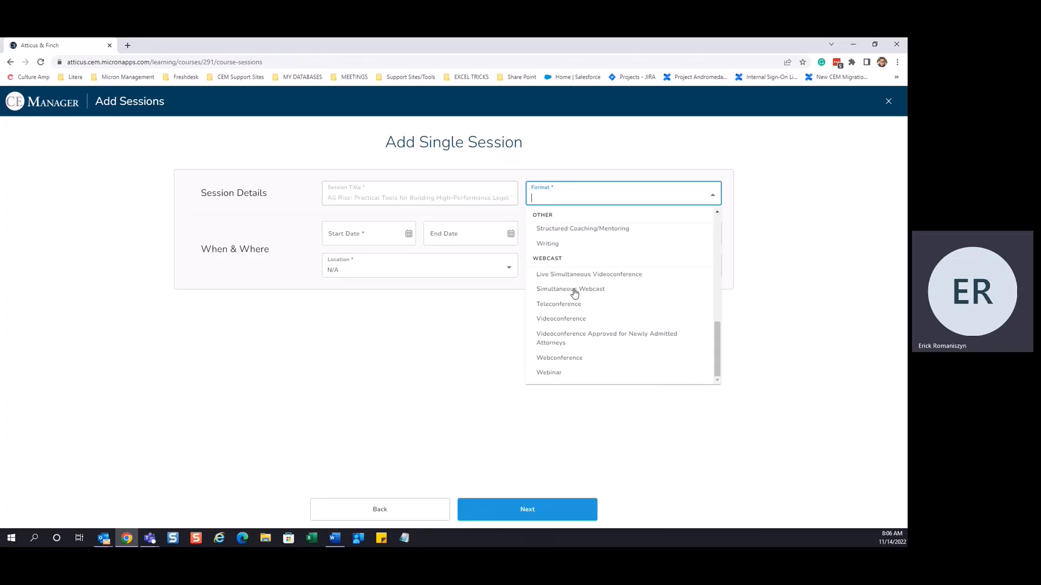
{"action": "left_click", "coordinate": [553, 341]}
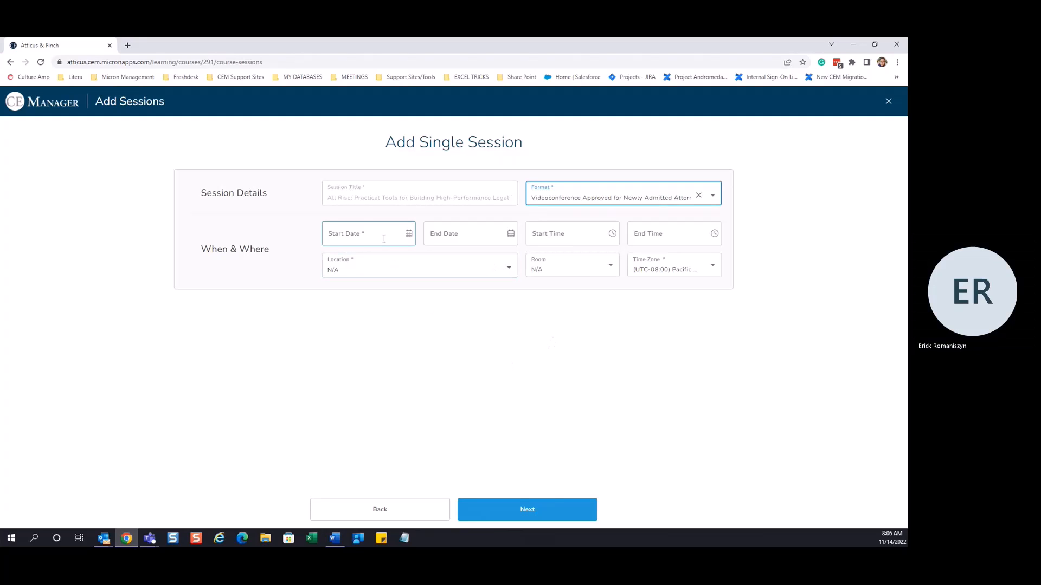
Set the session's start date to 11/14/2022 and its start time to 04:00 PM.
{"action": "left_click", "coordinate": [408, 238]}
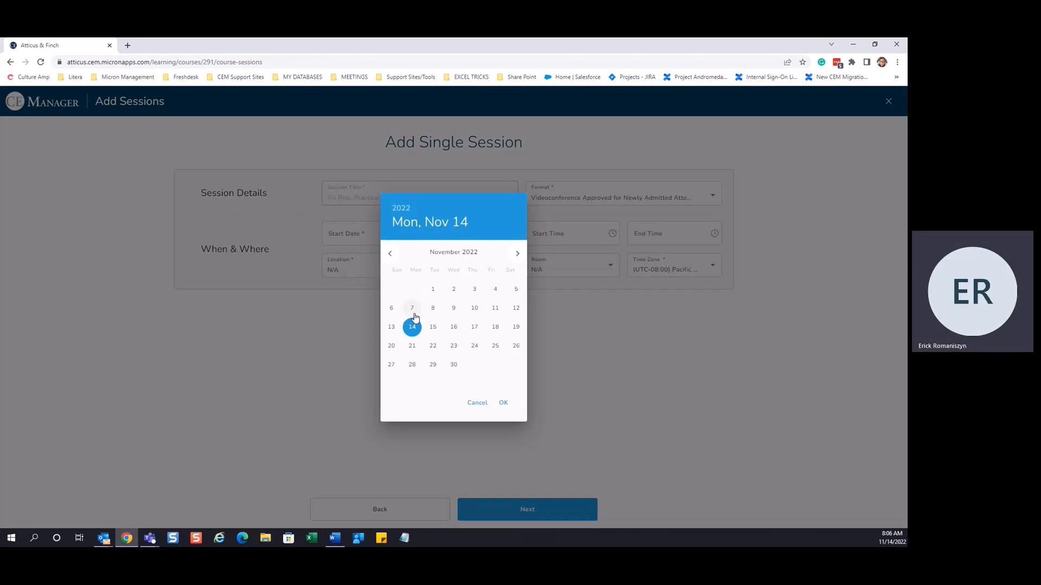
{"action": "left_click", "coordinate": [413, 331]}
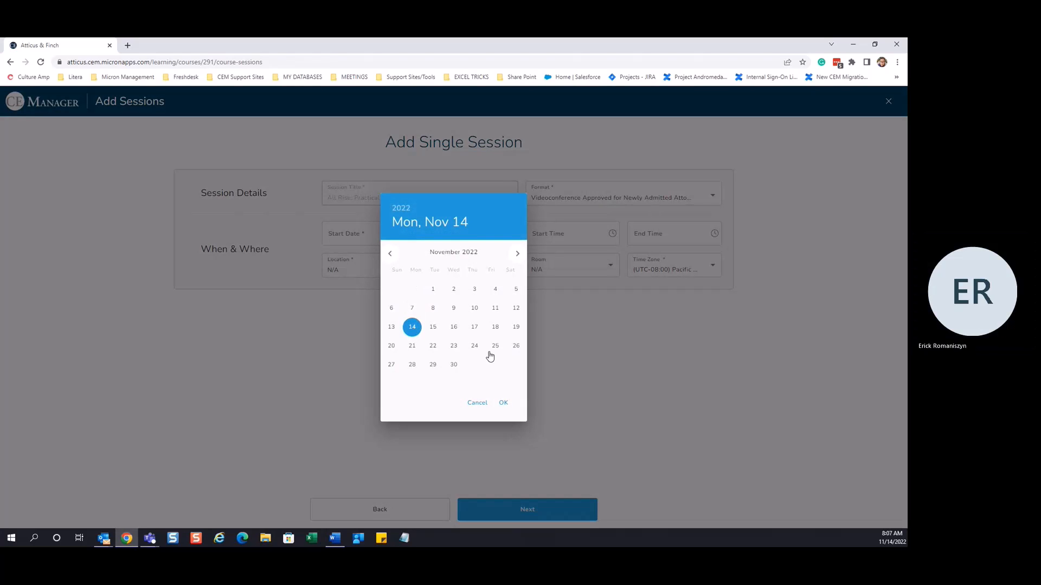
{"action": "left_click", "coordinate": [502, 402]}
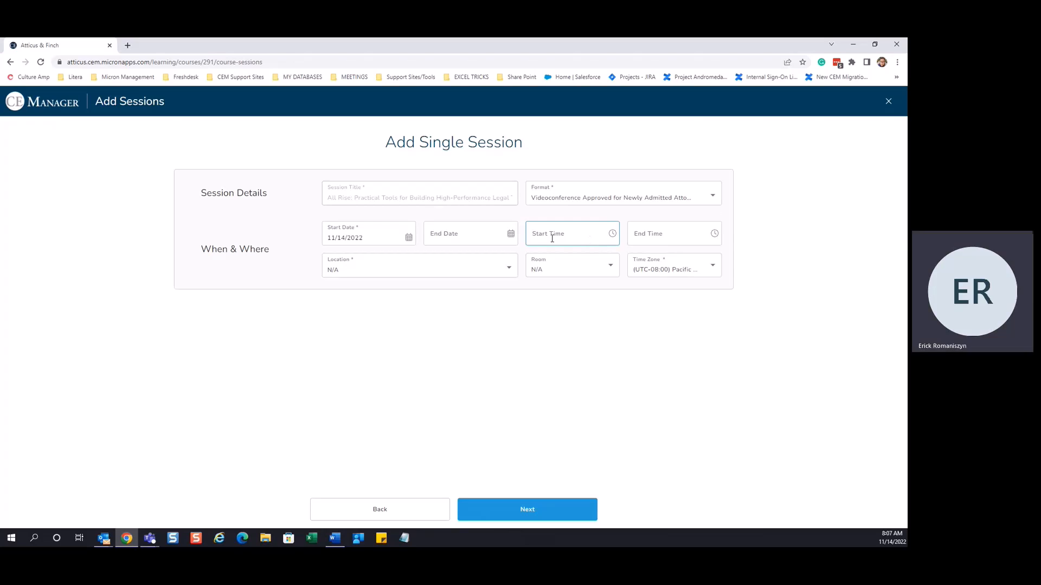
{"action": "left_click", "coordinate": [570, 236]}
{"action": "type", "text": "0400p"}
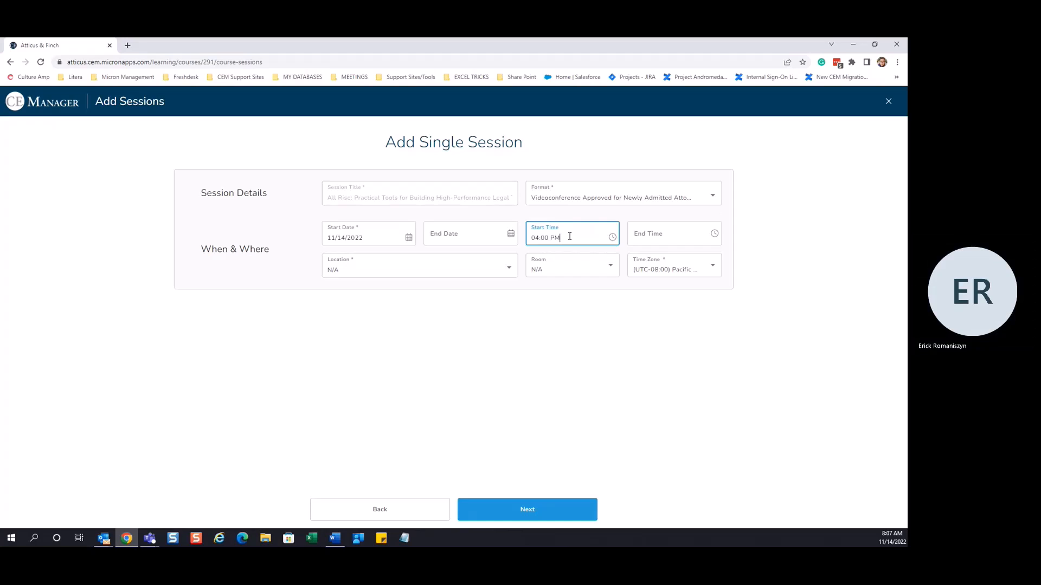
Set the session's end time to 05:00 PM and continue to the single session details.
{"action": "left_click", "coordinate": [714, 234]}
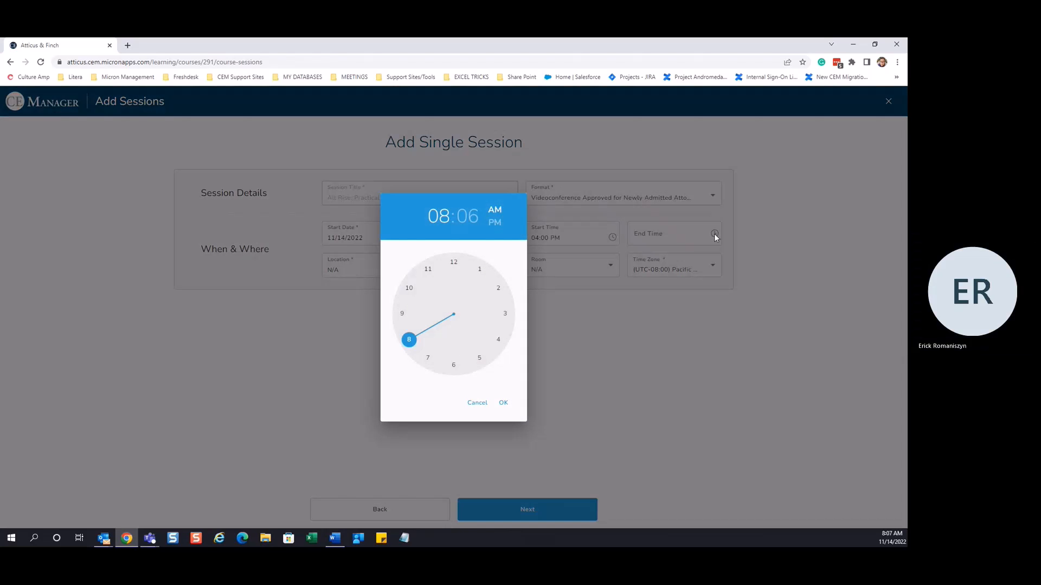
{"action": "left_click_drag", "start_coordinate": [409, 340], "coordinate": [479, 357]}
{"action": "left_click", "coordinate": [481, 267]}
{"action": "left_click_drag", "start_coordinate": [481, 263], "coordinate": [452, 259]}
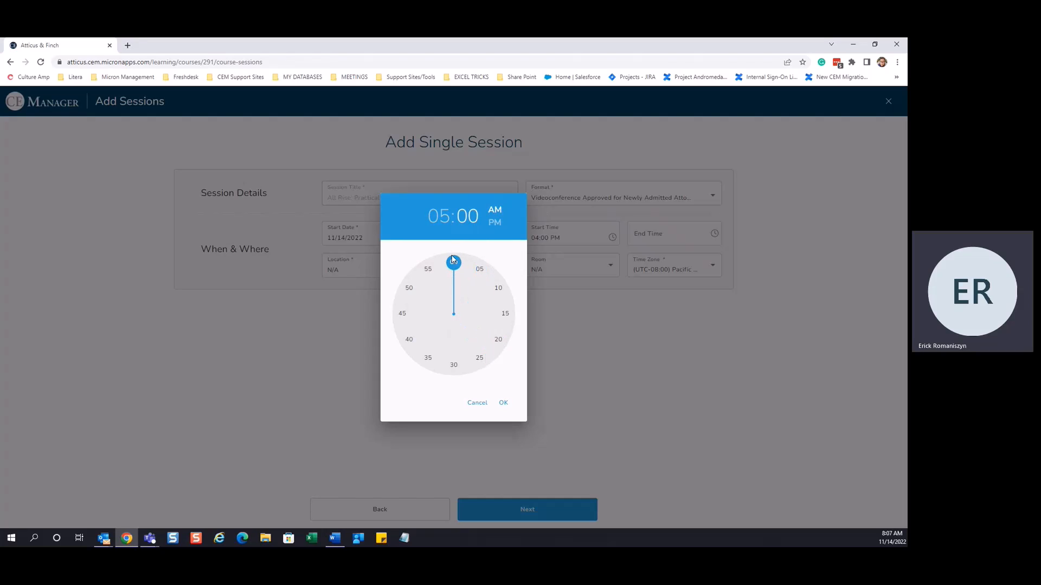
{"action": "left_click", "coordinate": [493, 223]}
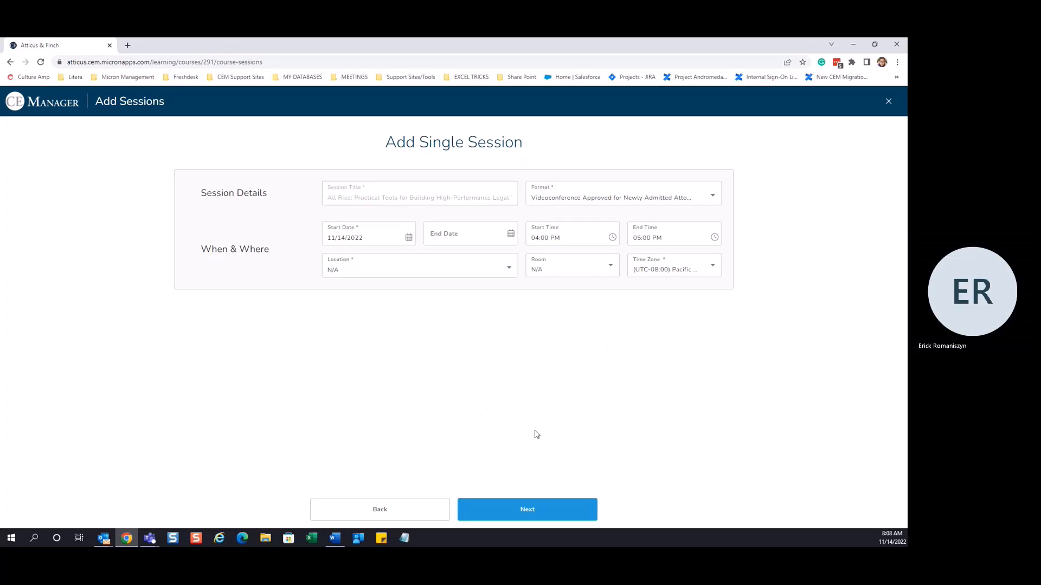
{"action": "left_click", "coordinate": [518, 512]}
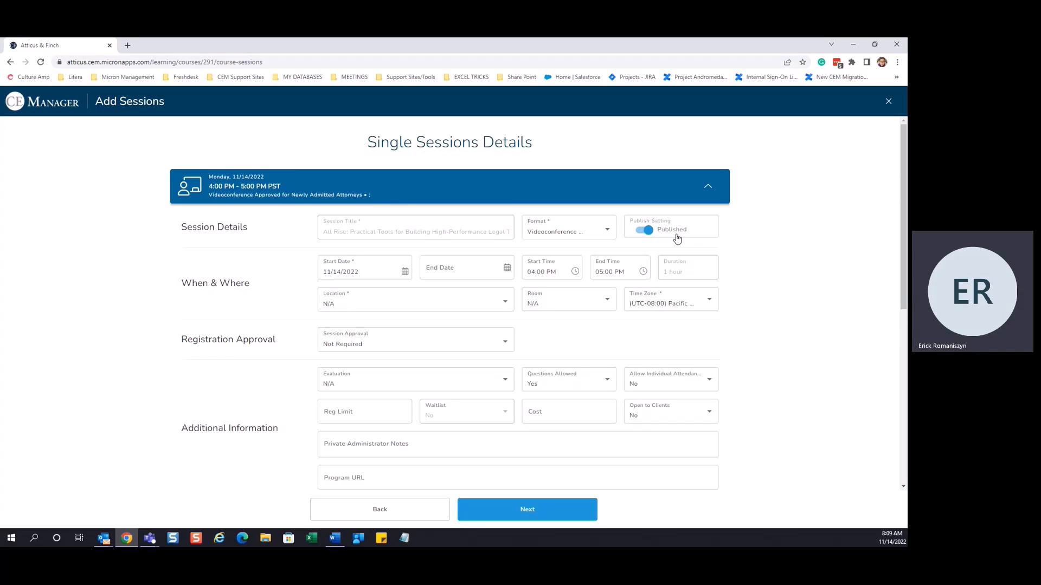
Examine the session's publish setting and Registration Approval section, leaving the session published.
{"action": "left_click", "coordinate": [646, 231]}
{"action": "left_click", "coordinate": [645, 232]}
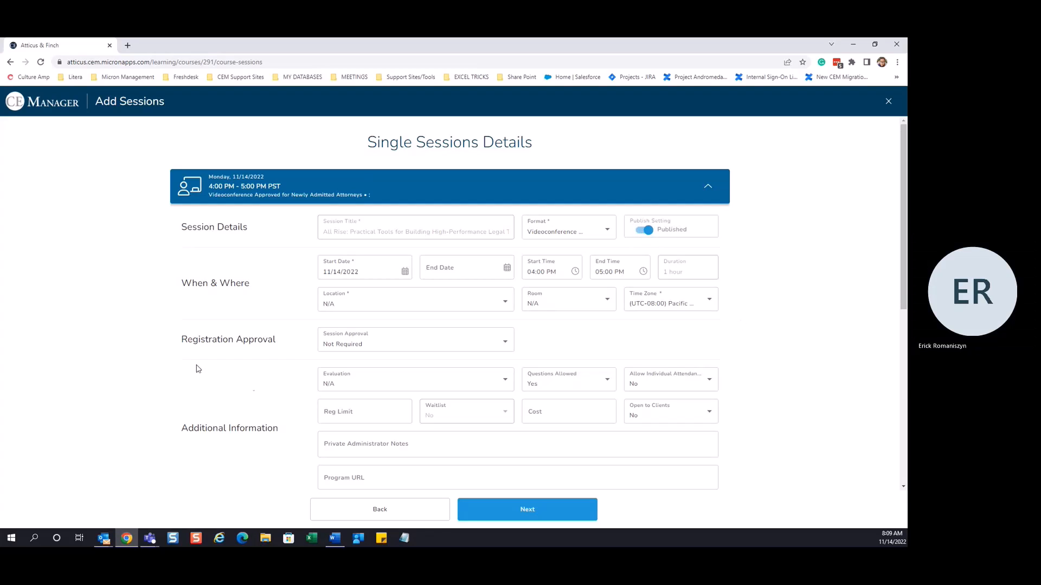
{"action": "scroll", "coordinate": [185, 367], "scroll_direction": "down", "scroll_amount": 2}
{"action": "scroll", "coordinate": [185, 367], "scroll_direction": "down", "scroll_amount": 2}
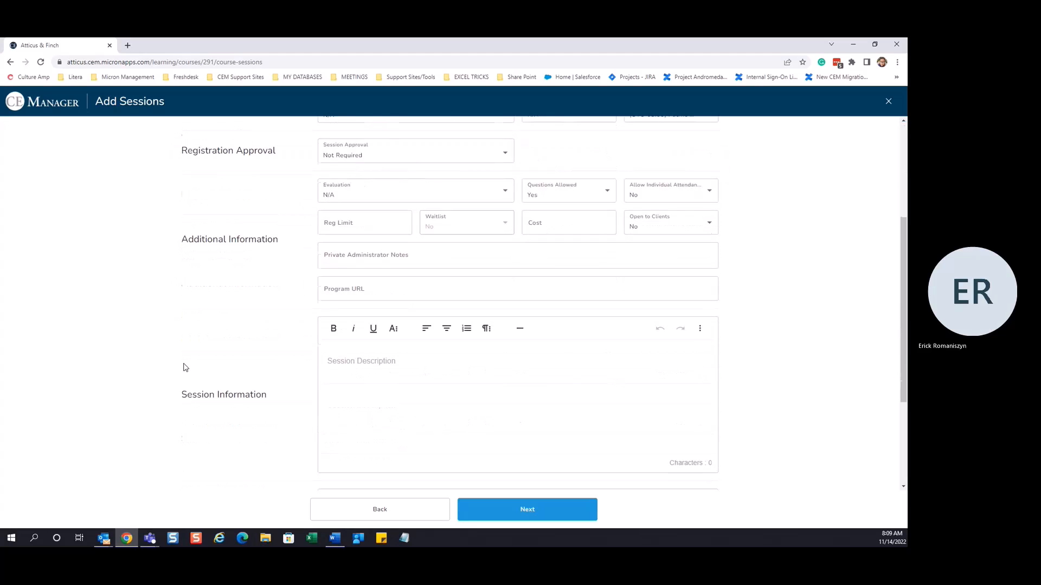
{"action": "left_click_drag", "start_coordinate": [179, 154], "coordinate": [285, 156]}
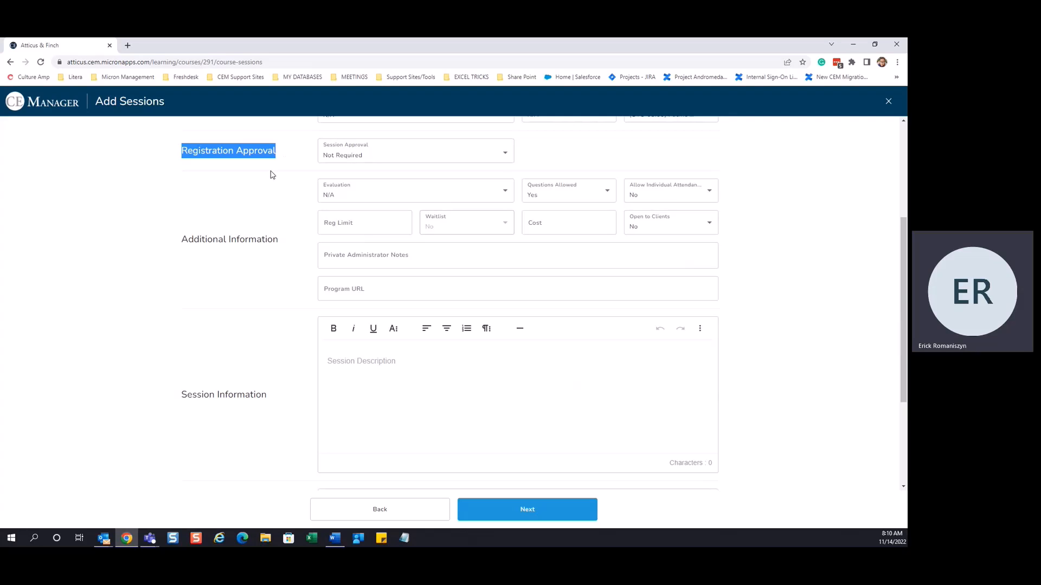
{"action": "left_click", "coordinate": [272, 174]}
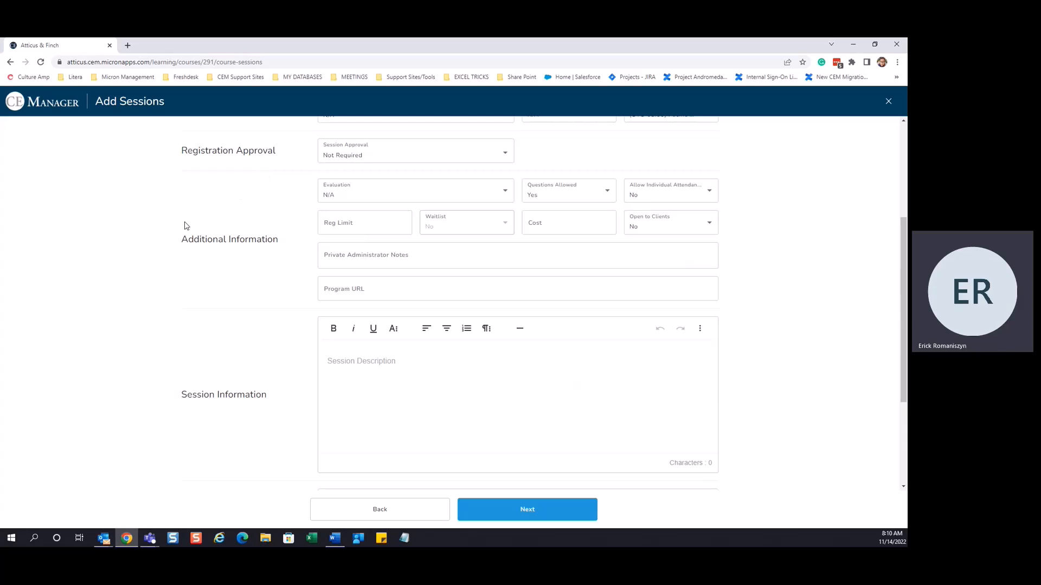
Set the session's evaluation to CLE Evaluation Form in the Additional Information section.
{"action": "left_click_drag", "start_coordinate": [186, 243], "coordinate": [279, 243]}
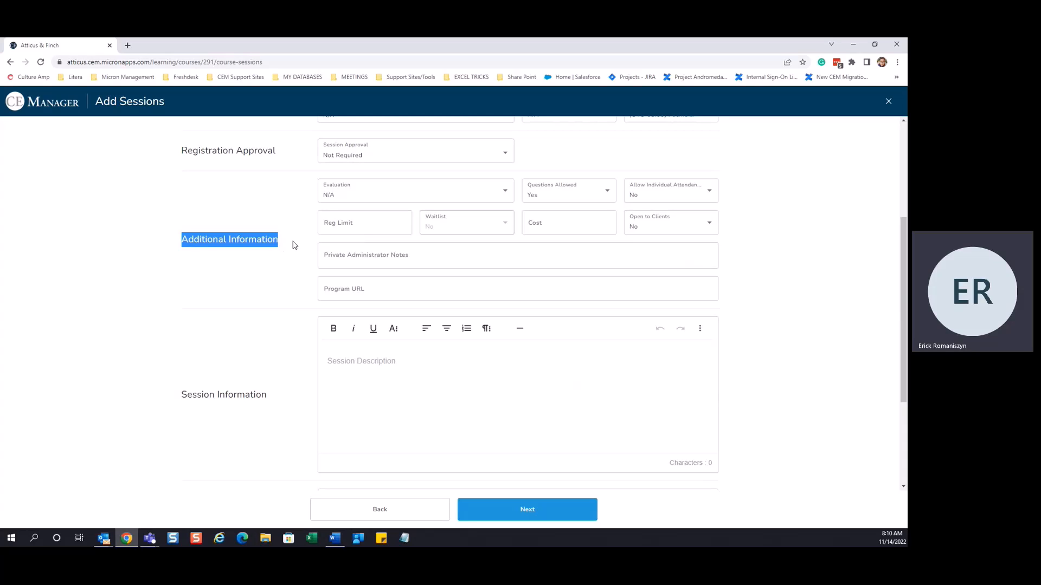
{"action": "left_click", "coordinate": [306, 191]}
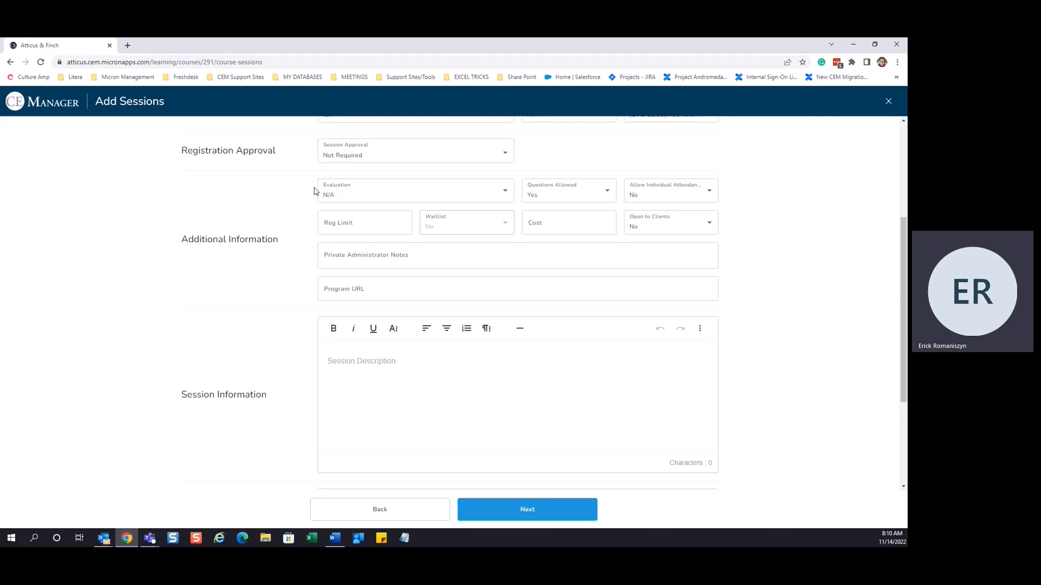
{"action": "left_click", "coordinate": [503, 193]}
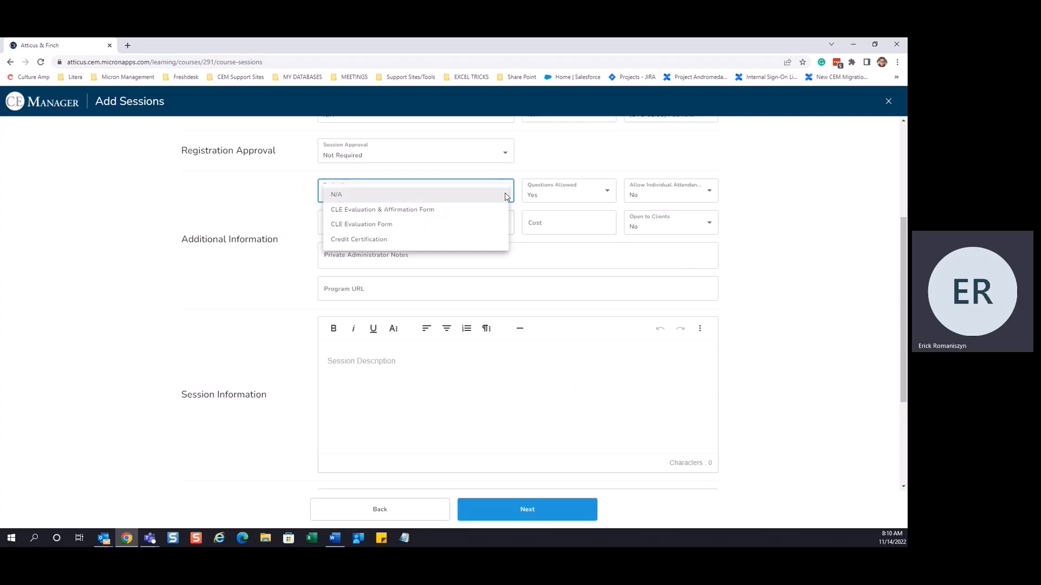
{"action": "left_click", "coordinate": [368, 226]}
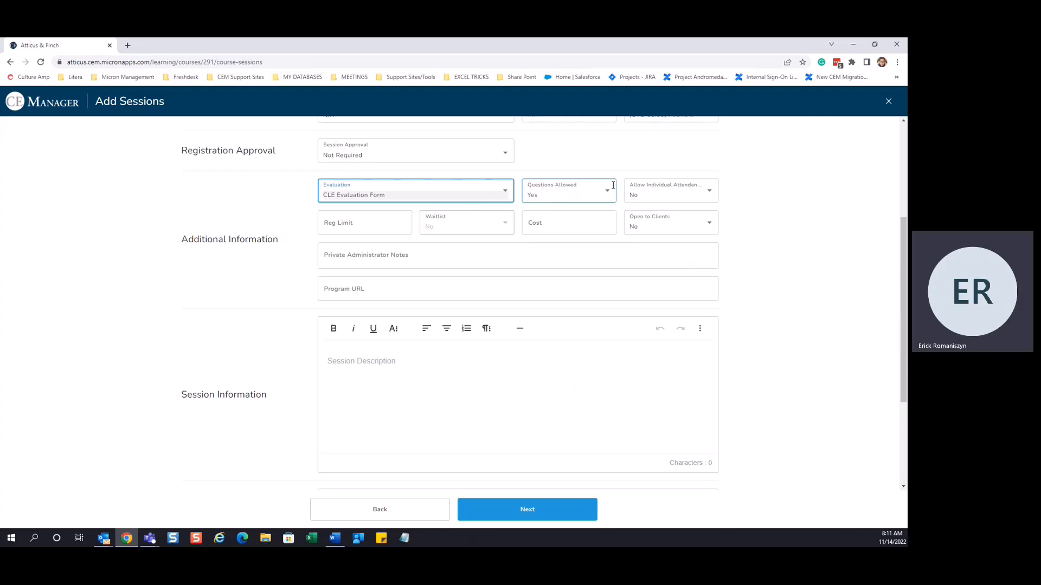
Try allowing individual attendance dates for the session and set the option back to No.
{"action": "left_click", "coordinate": [668, 199]}
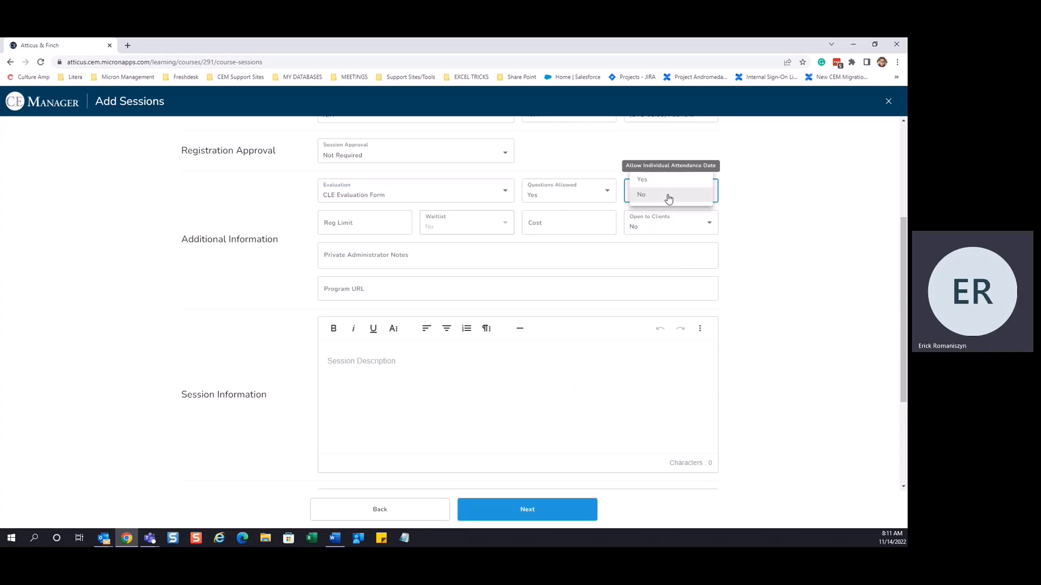
{"action": "left_click", "coordinate": [665, 180]}
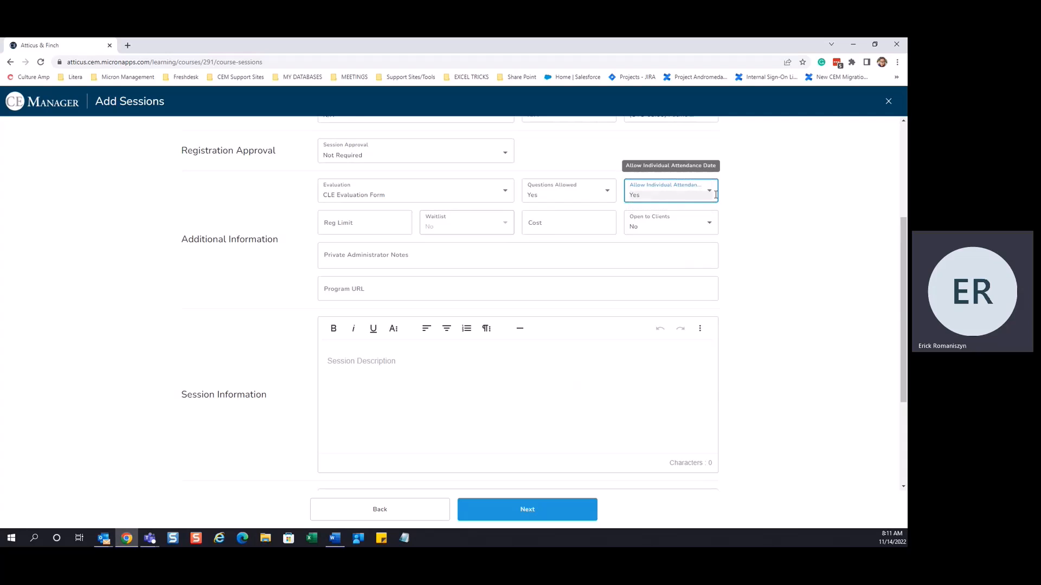
{"action": "scroll", "coordinate": [794, 259], "scroll_direction": "up", "scroll_amount": 3}
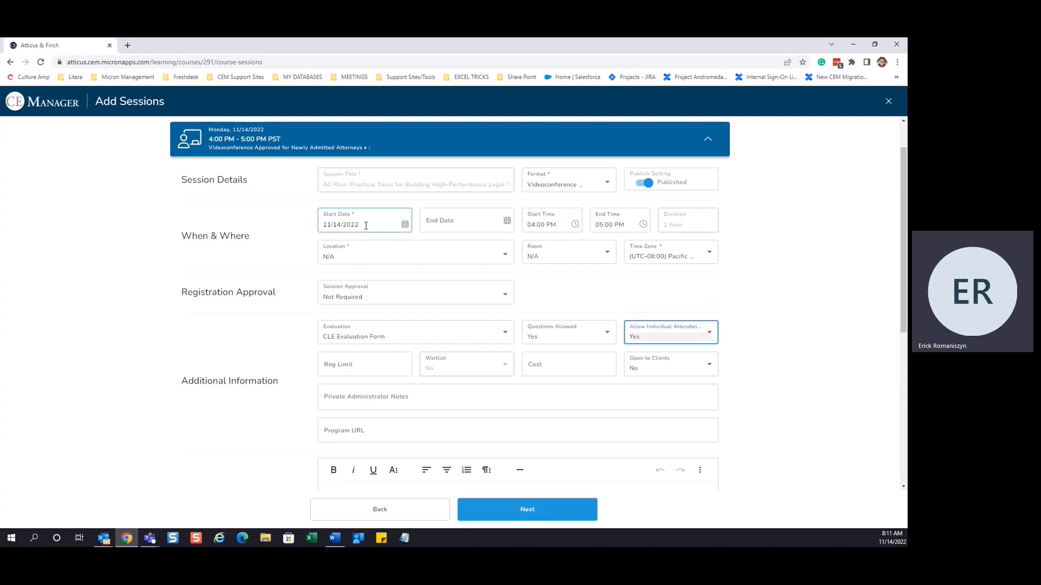
{"action": "left_click", "coordinate": [711, 337]}
{"action": "left_click", "coordinate": [661, 352]}
{"action": "scroll", "coordinate": [825, 380], "scroll_direction": "down", "scroll_amount": 3}
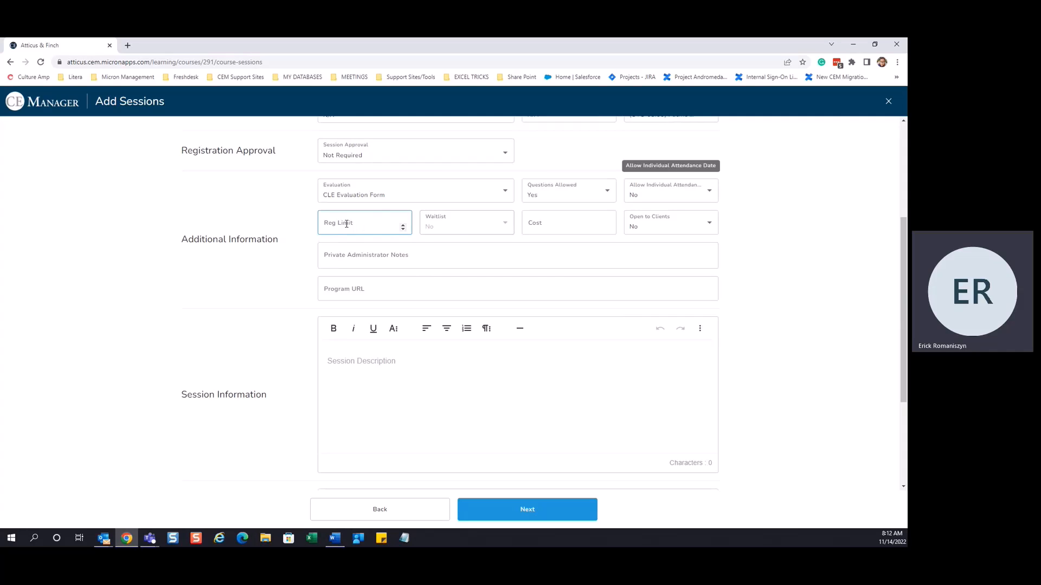
Examine the session's waitlist, registration limit, cost, Open to Clients, private administrator notes and program URL fields.
{"action": "left_click", "coordinate": [476, 231]}
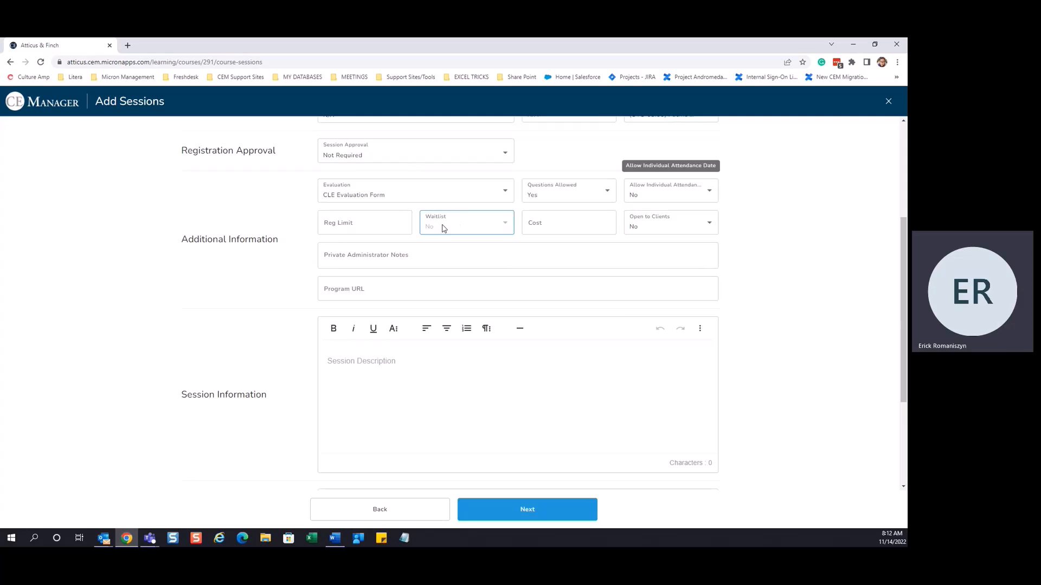
{"action": "left_click", "coordinate": [372, 223]}
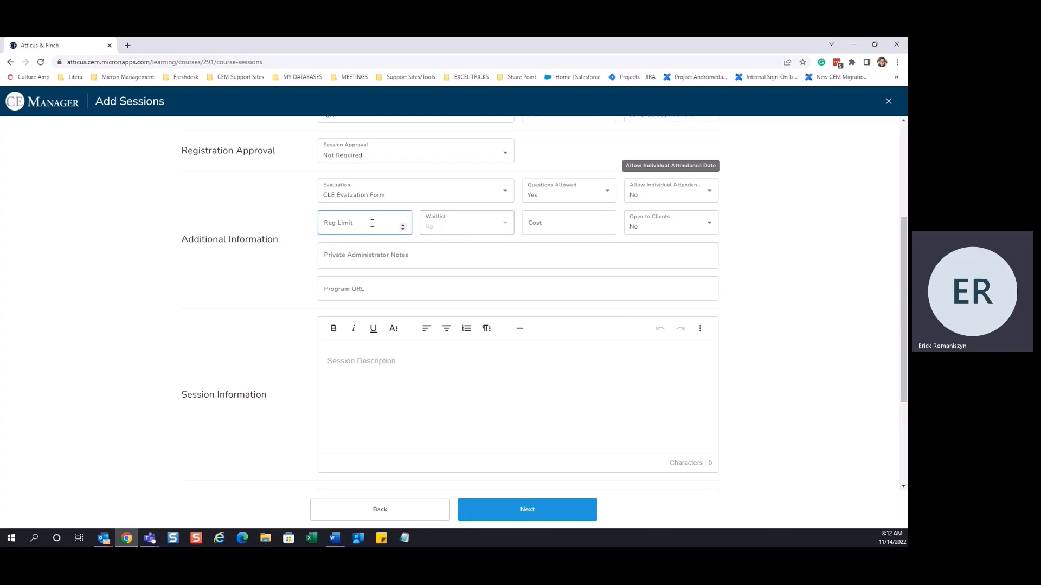
{"action": "left_click", "coordinate": [564, 224]}
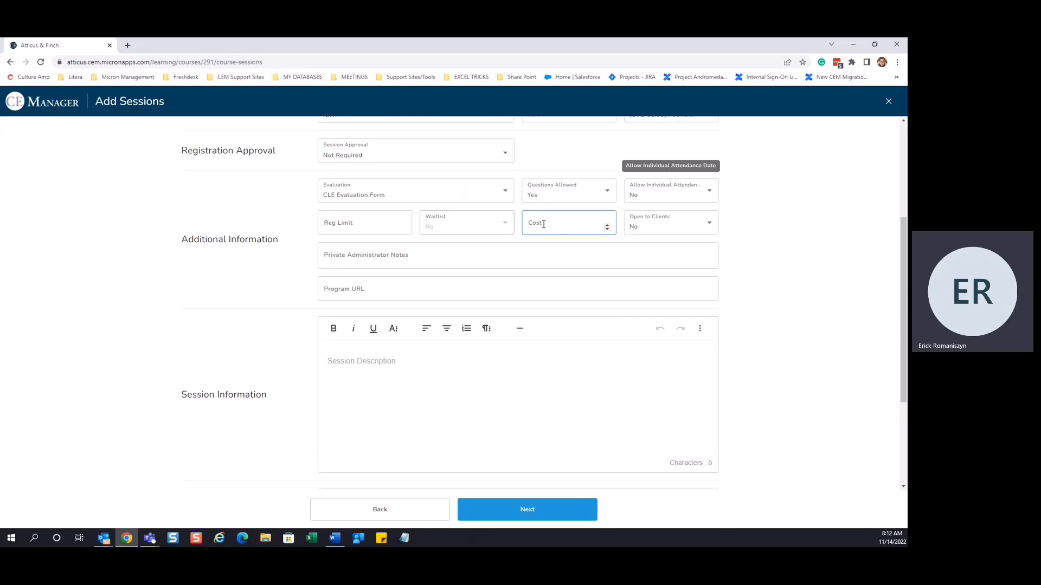
{"action": "left_click", "coordinate": [676, 227]}
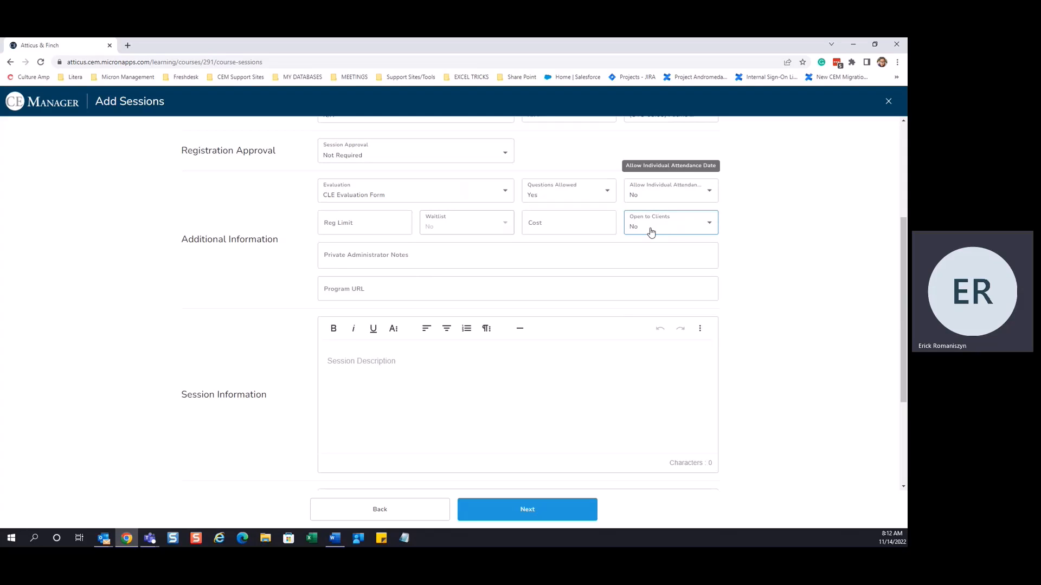
{"action": "left_click", "coordinate": [650, 232]}
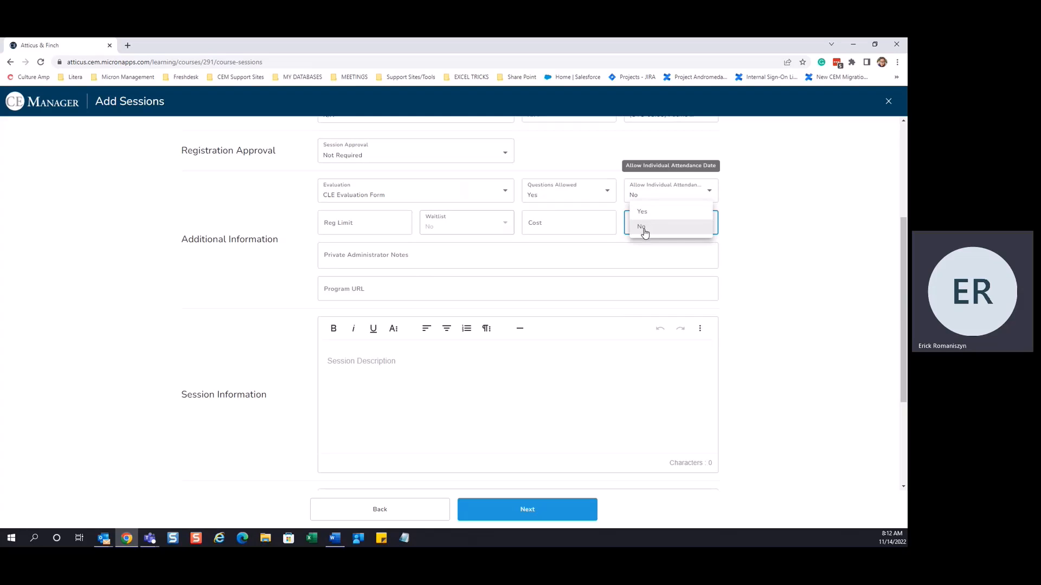
{"action": "left_click", "coordinate": [843, 303]}
{"action": "left_click", "coordinate": [432, 248]}
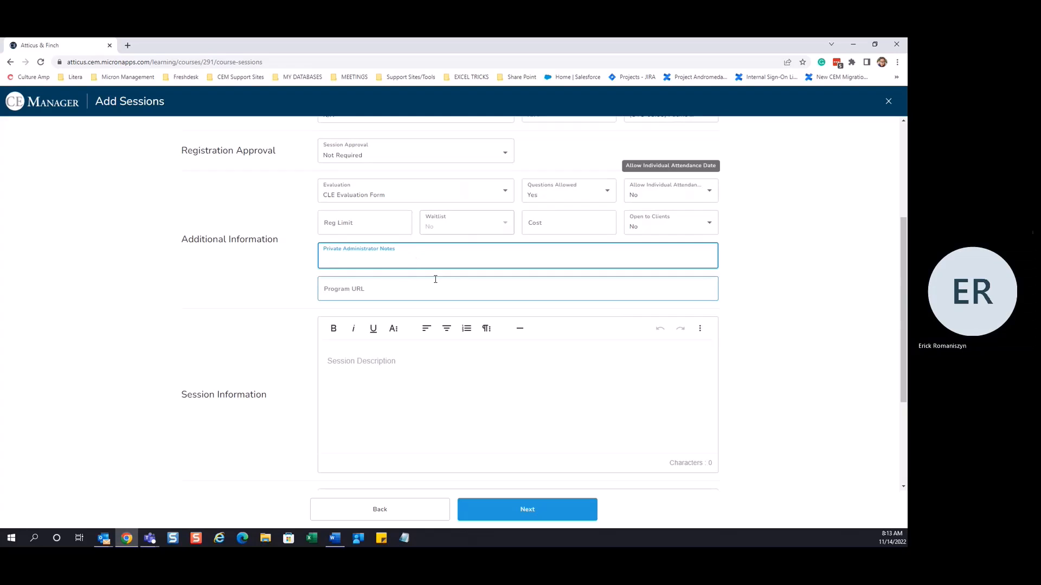
{"action": "left_click", "coordinate": [359, 283]}
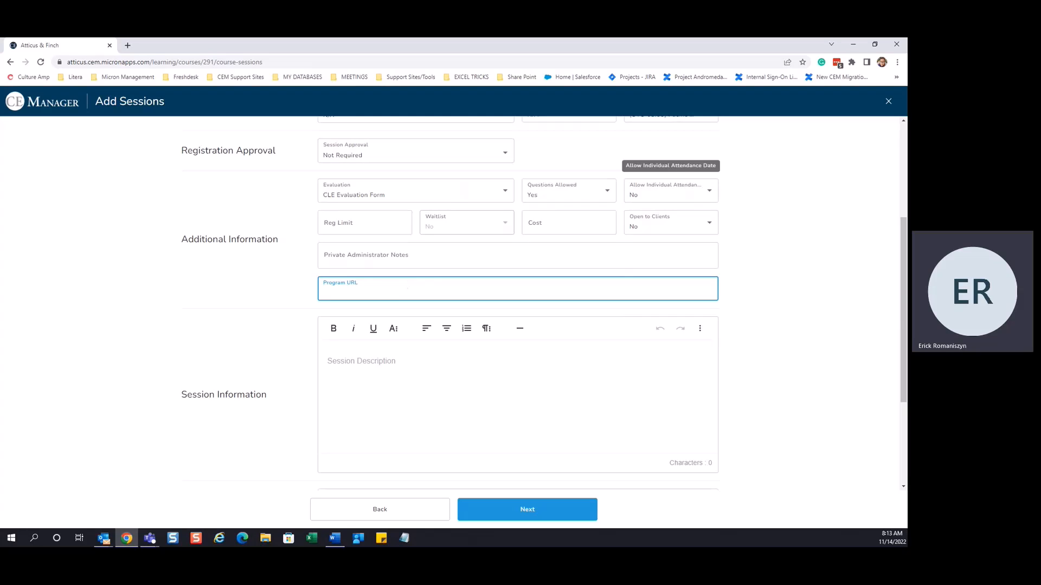
Try pasting the copied meeting link as the session's Program URL, and clear the field again.
{"action": "key", "text": "alt+Tab"}
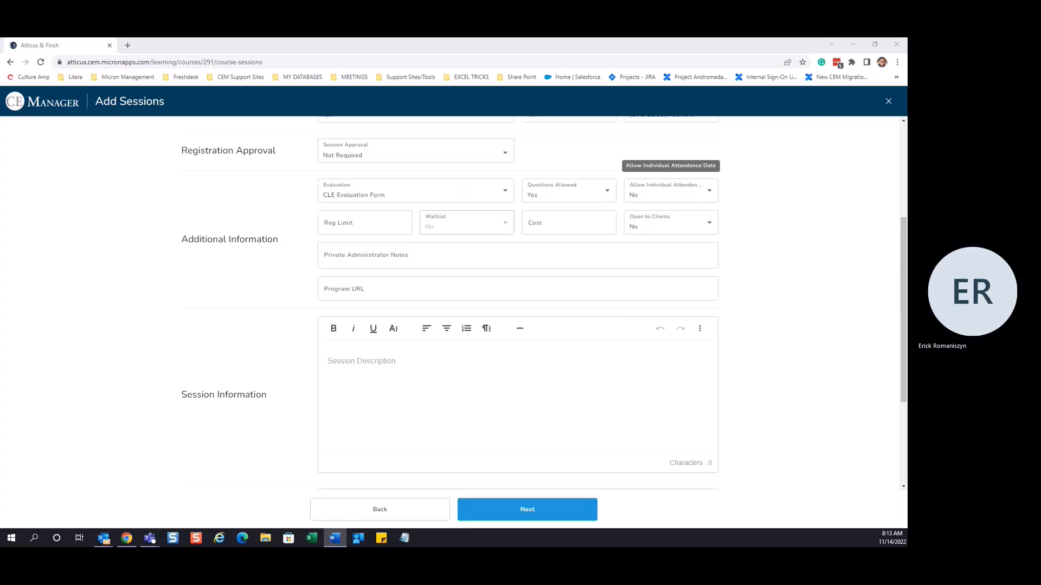
{"action": "left_click", "coordinate": [369, 291]}
{"action": "right_click", "coordinate": [353, 288]}
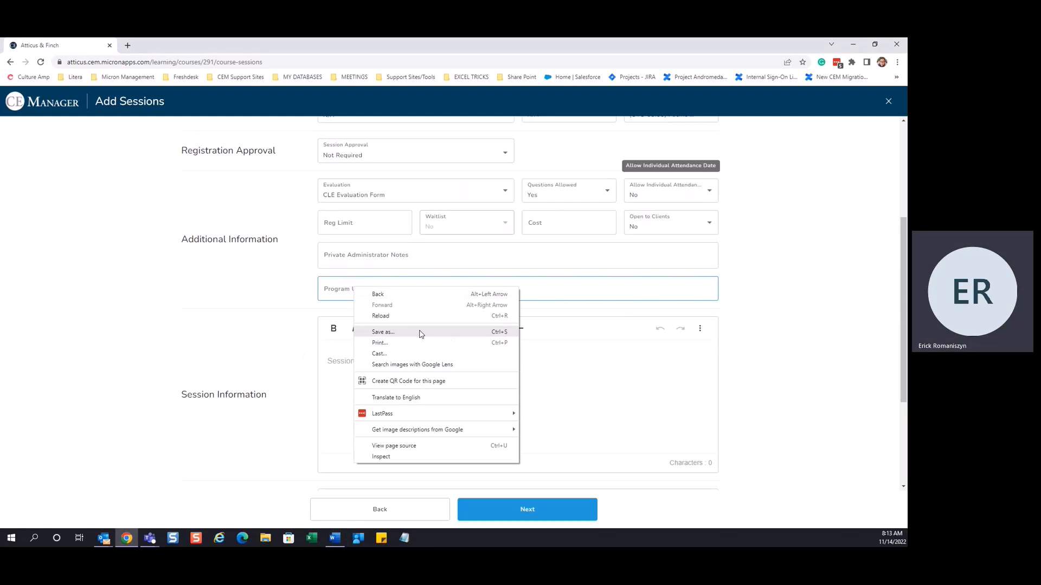
{"action": "left_click", "coordinate": [338, 293]}
{"action": "right_click", "coordinate": [340, 293]}
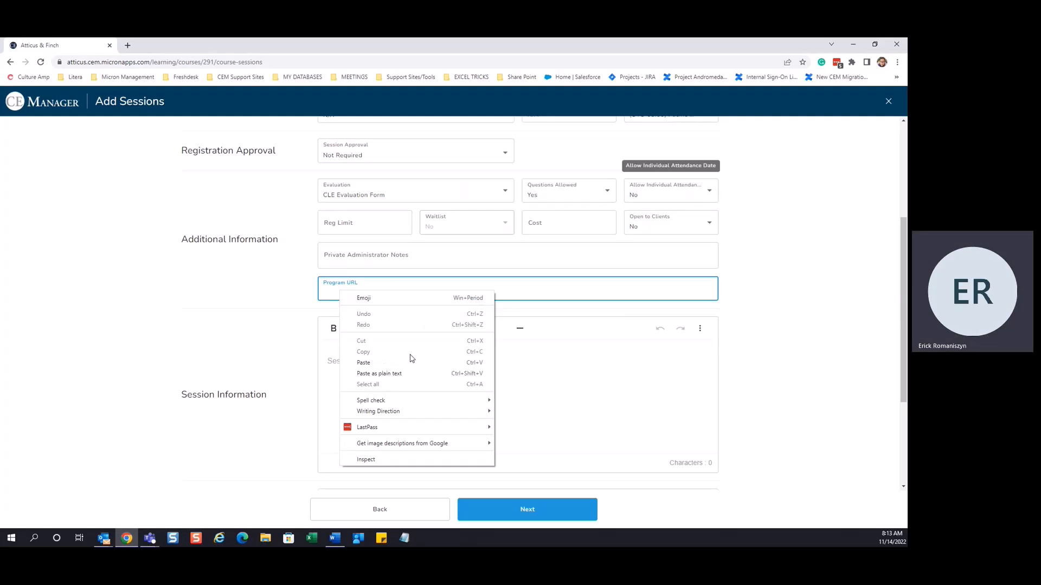
{"action": "left_click", "coordinate": [391, 364]}
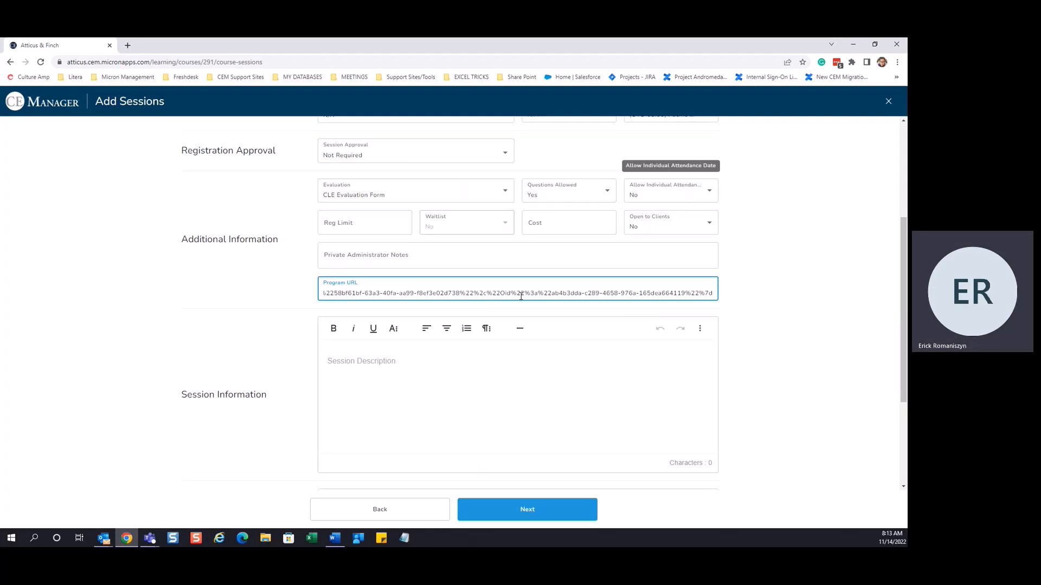
{"action": "key", "text": "ctrl+a"}
{"action": "key", "text": "BackSpace"}
Paste the copied Microsoft Teams meeting details, including the meeting passcode, into the session description, keeping the Word formatting.
{"action": "left_click", "coordinate": [395, 381]}
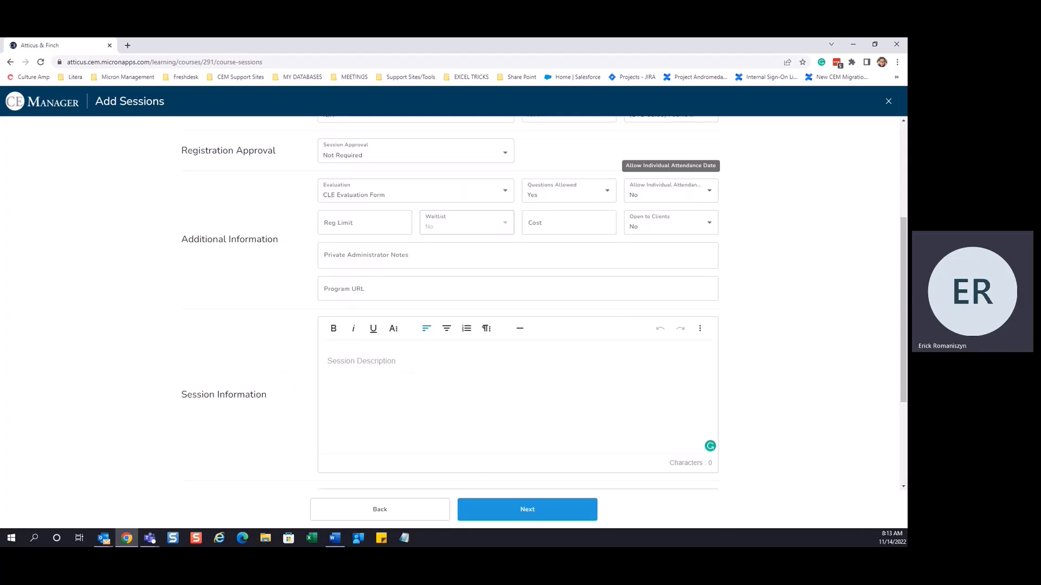
{"action": "key", "text": "alt+Tab"}
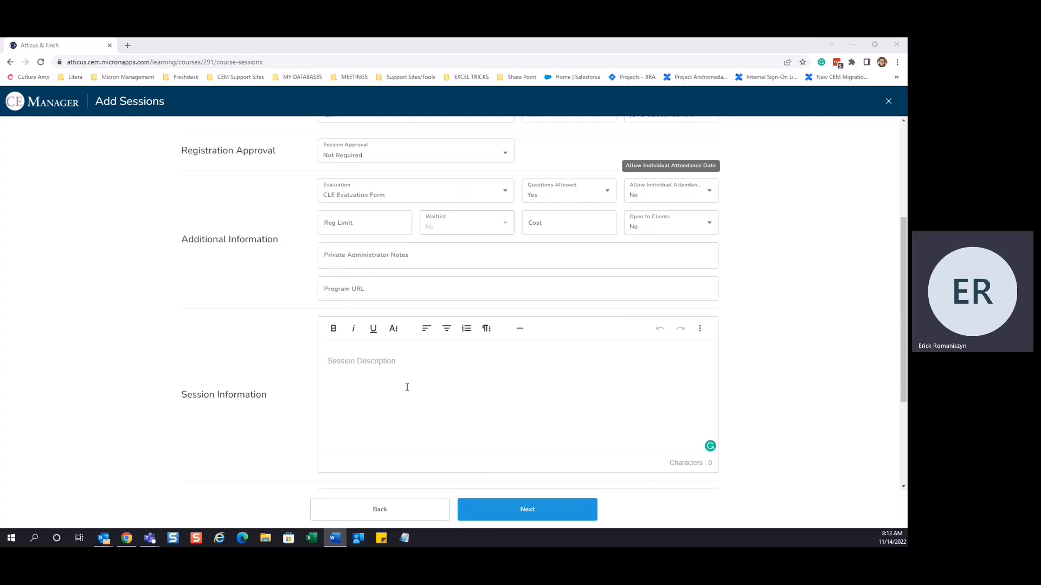
{"action": "right_click", "coordinate": [336, 363]}
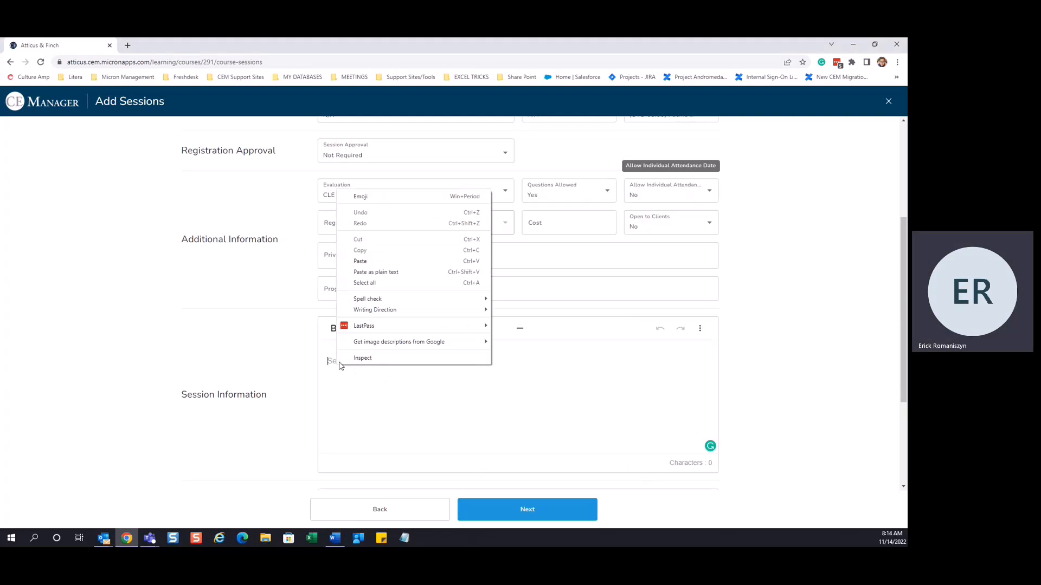
{"action": "left_click", "coordinate": [380, 262]}
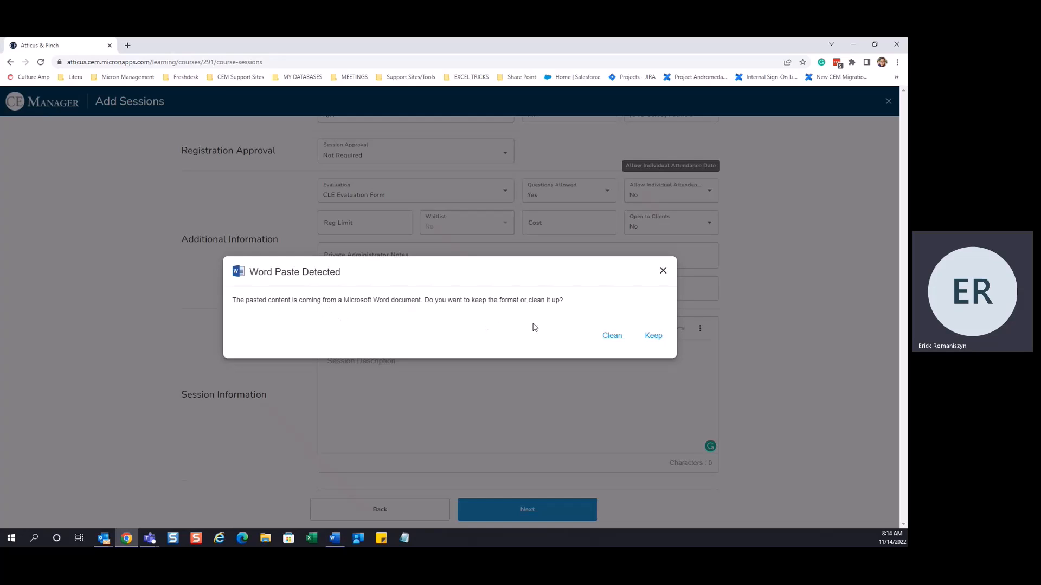
{"action": "left_click", "coordinate": [616, 336]}
{"action": "left_click", "coordinate": [653, 336]}
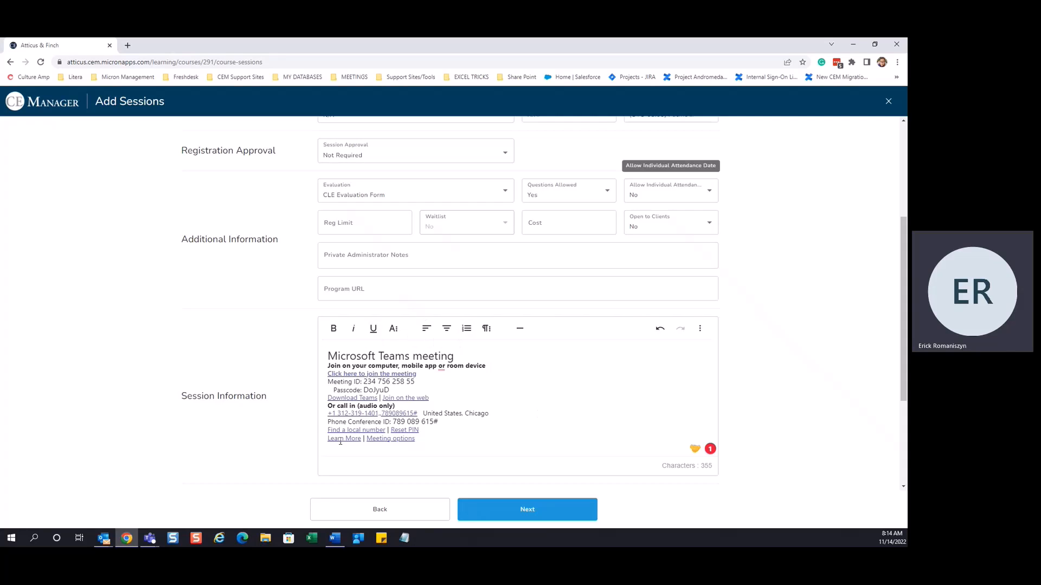
Choose the PDFs Creating Grouped Sessions November 2022 and Grouped Session Updates September 2022 for upload as session materials.
{"action": "scroll", "coordinate": [790, 434], "scroll_direction": "down", "scroll_amount": 3}
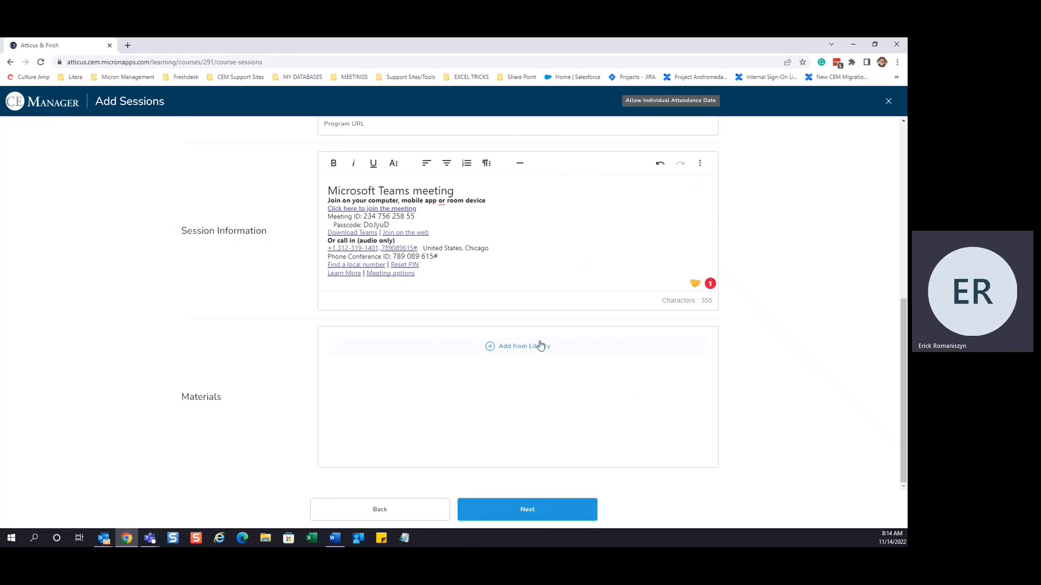
{"action": "left_click", "coordinate": [511, 347]}
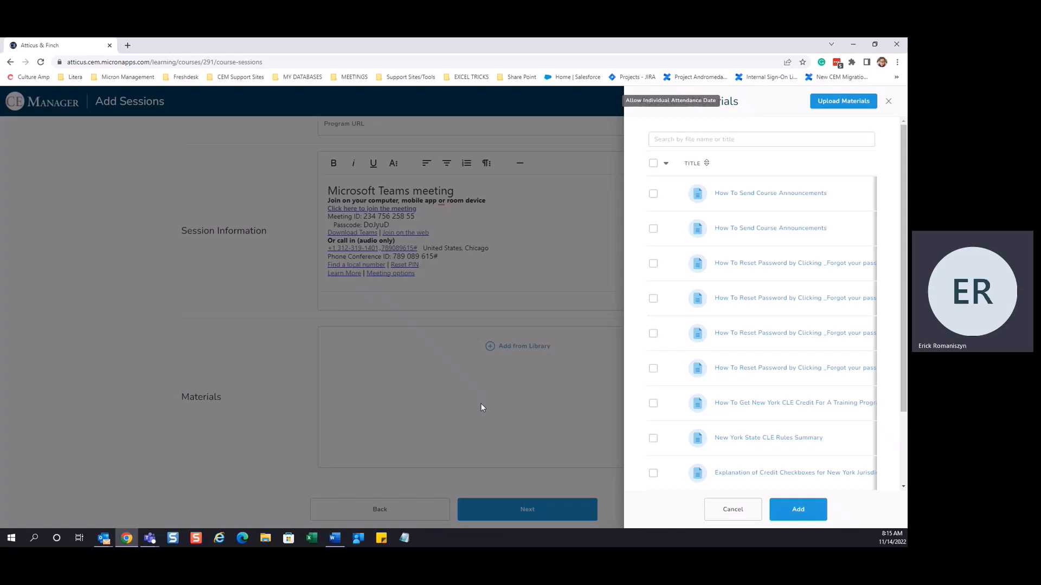
{"action": "scroll", "coordinate": [829, 353], "scroll_direction": "down", "scroll_amount": 3}
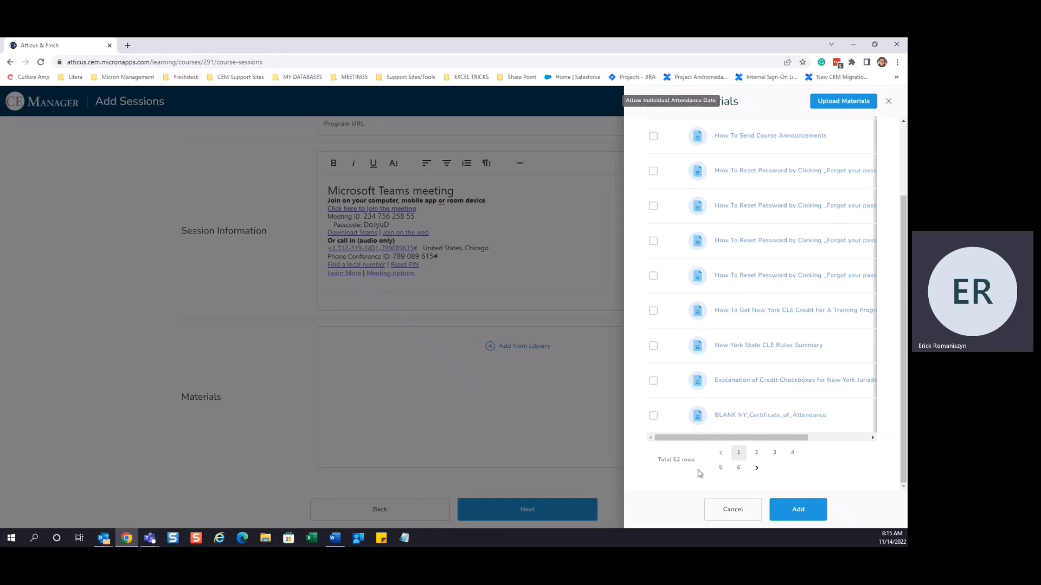
{"action": "scroll", "coordinate": [701, 473], "scroll_direction": "up", "scroll_amount": 1}
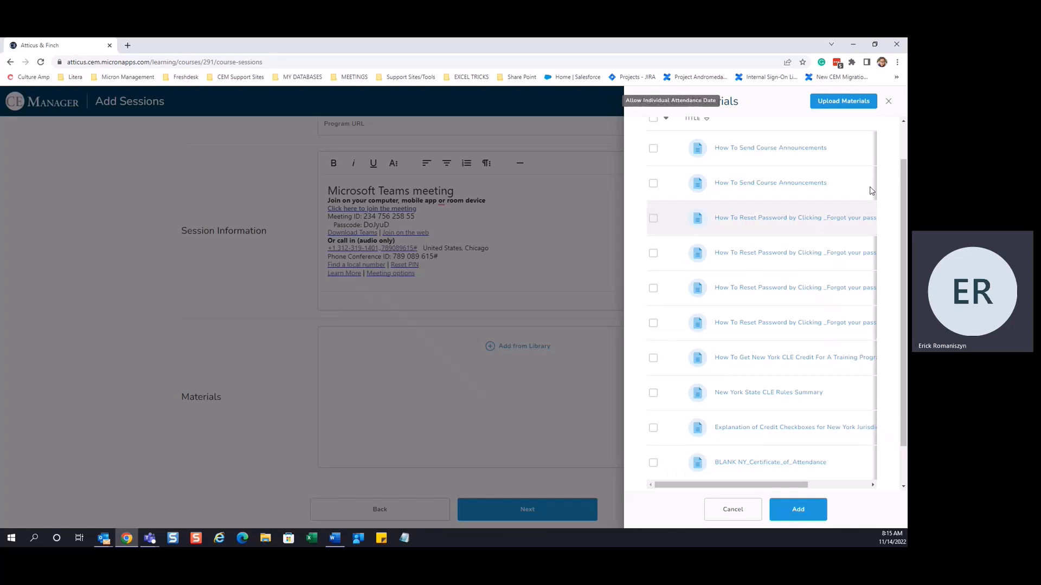
{"action": "left_click", "coordinate": [855, 106]}
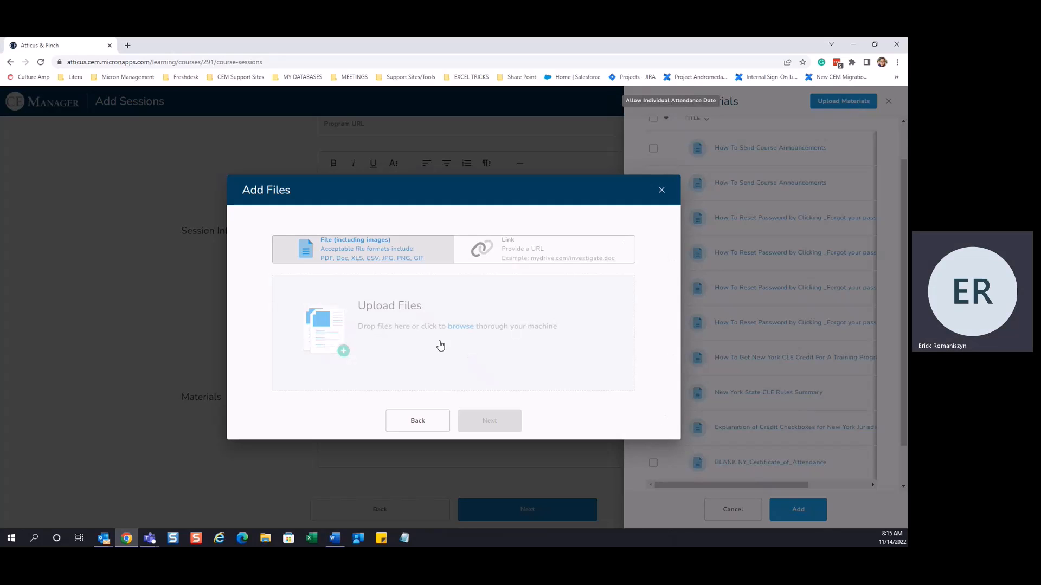
{"action": "left_click", "coordinate": [464, 327]}
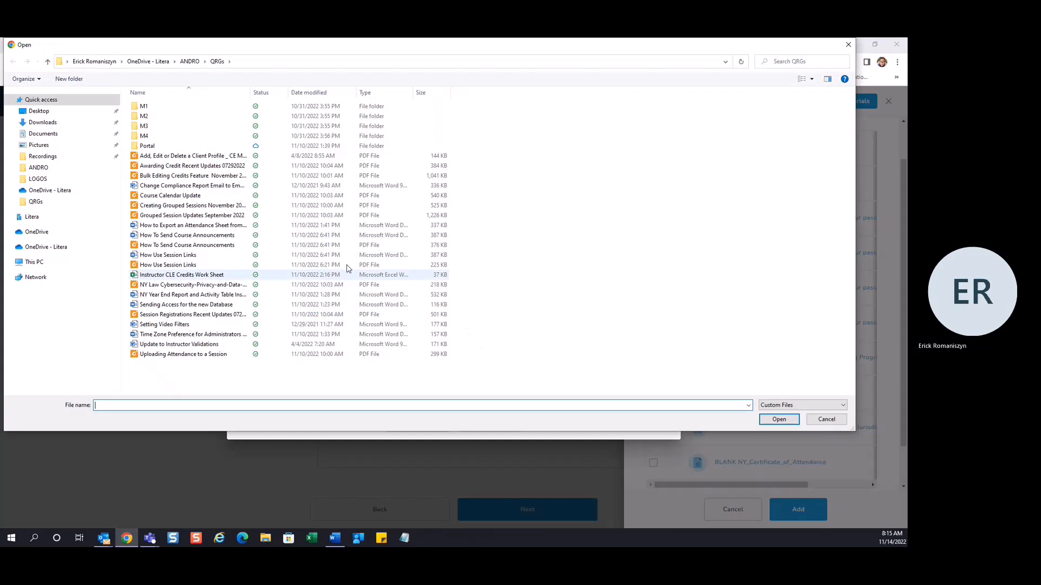
{"action": "left_click", "coordinate": [229, 206]}
{"action": "left_click", "coordinate": [231, 216], "text": "ctrl"}
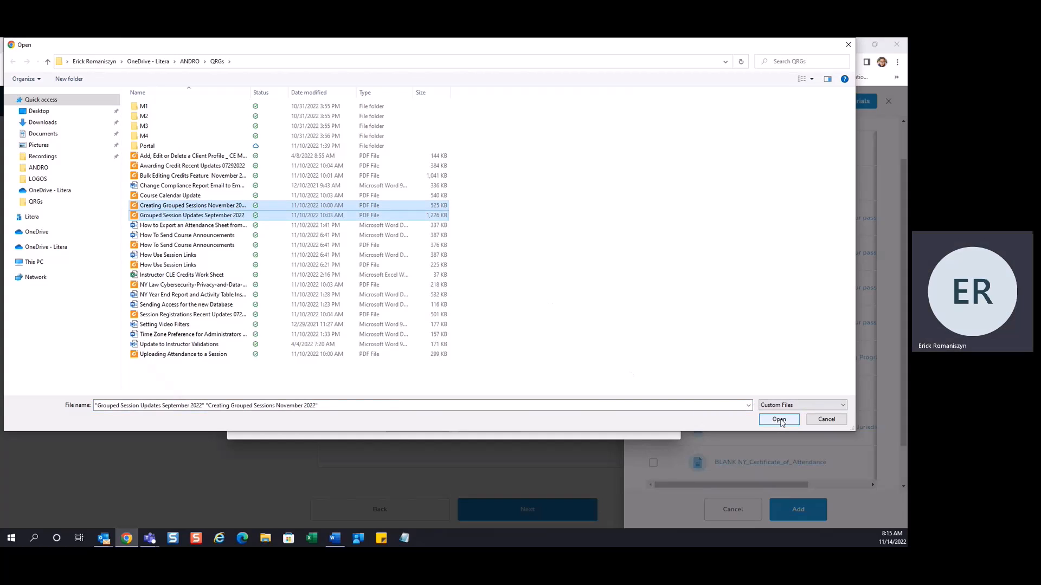
{"action": "left_click", "coordinate": [778, 420]}
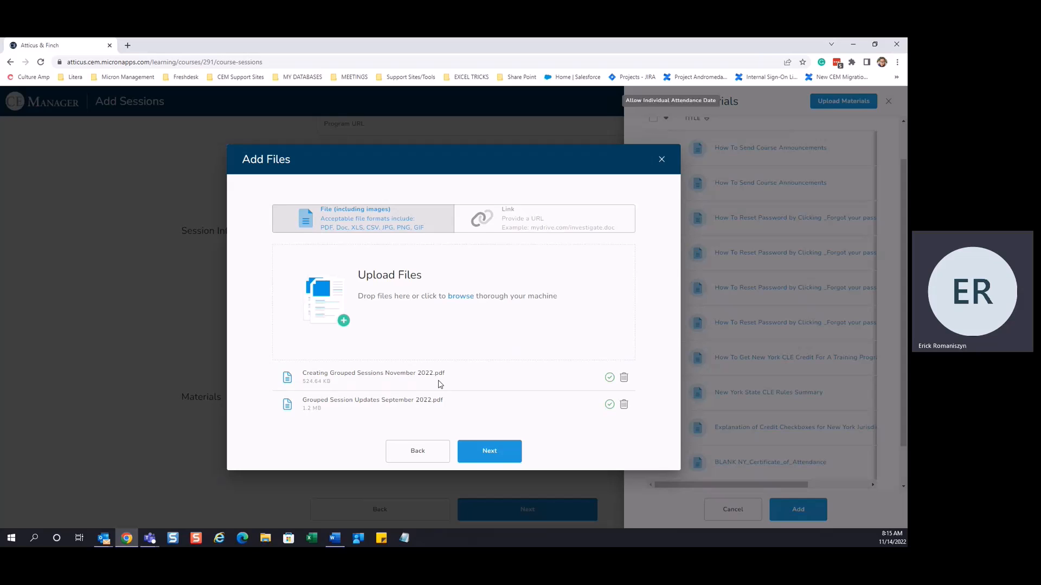
Finish adding the two uploaded PDFs to the session's materials with their existing titles and set both to Public.
{"action": "left_click", "coordinate": [493, 450]}
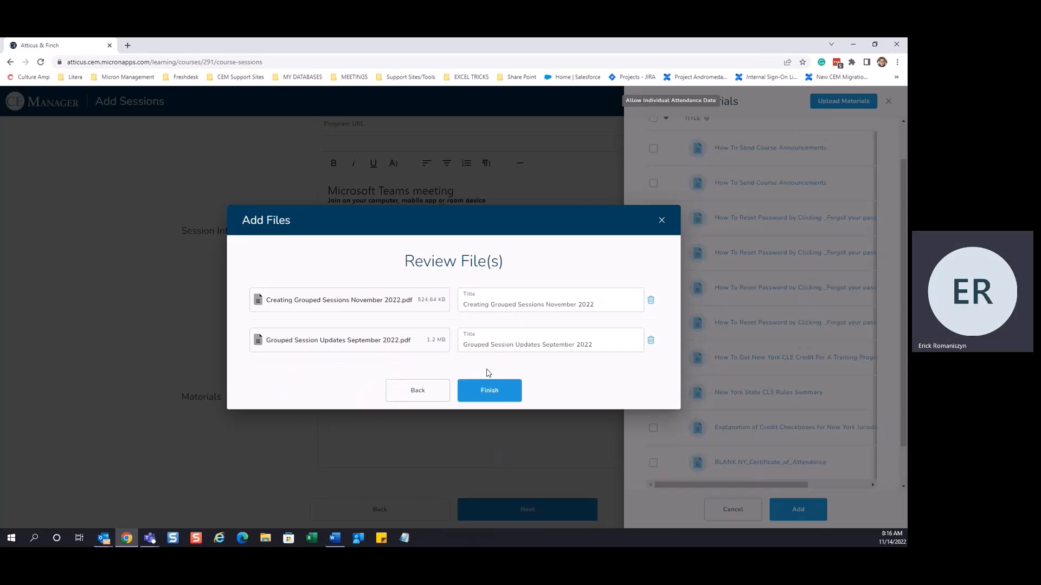
{"action": "left_click", "coordinate": [500, 395]}
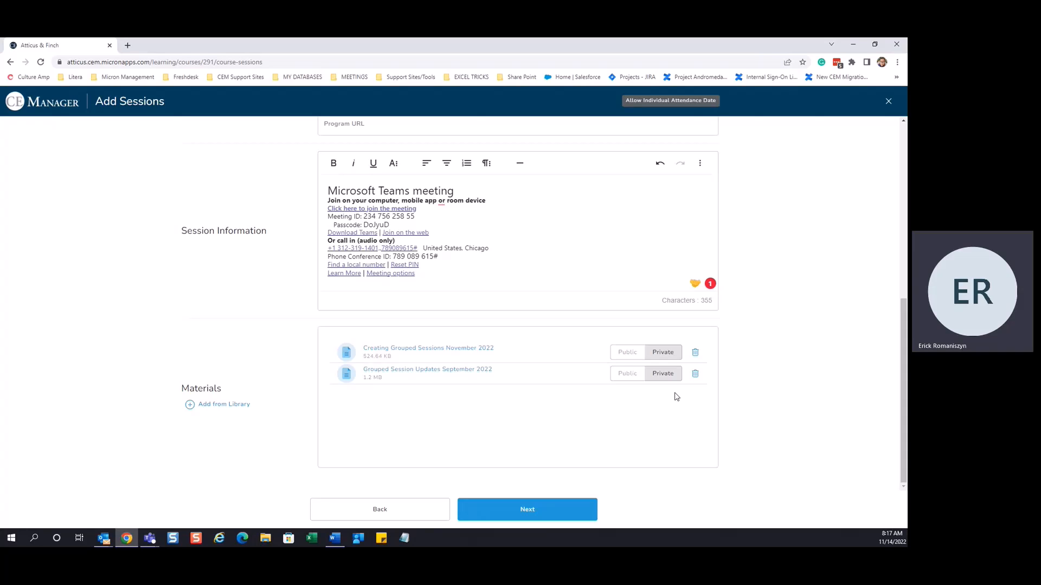
{"action": "left_click", "coordinate": [629, 353]}
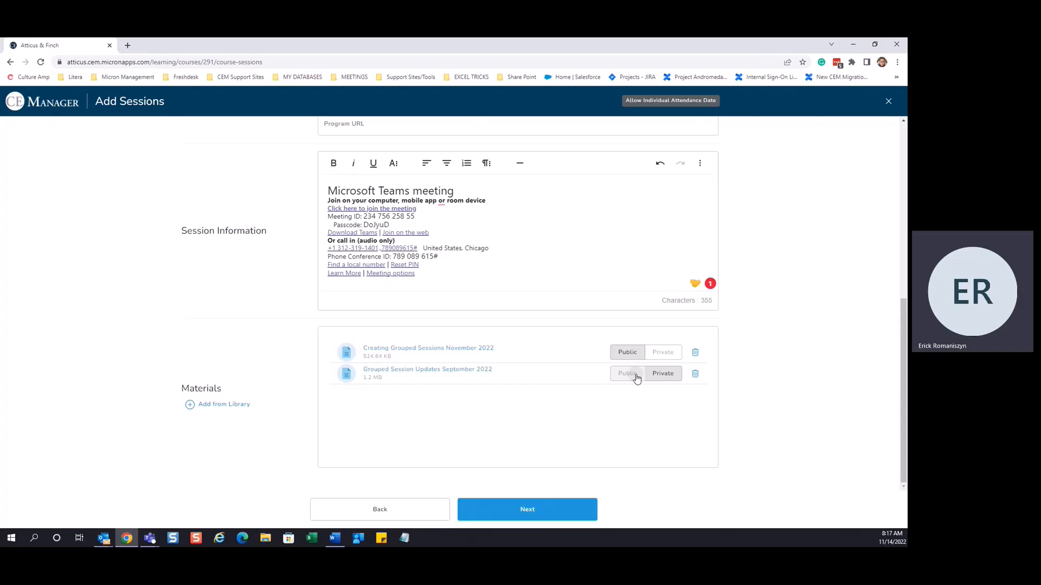
{"action": "left_click", "coordinate": [636, 379]}
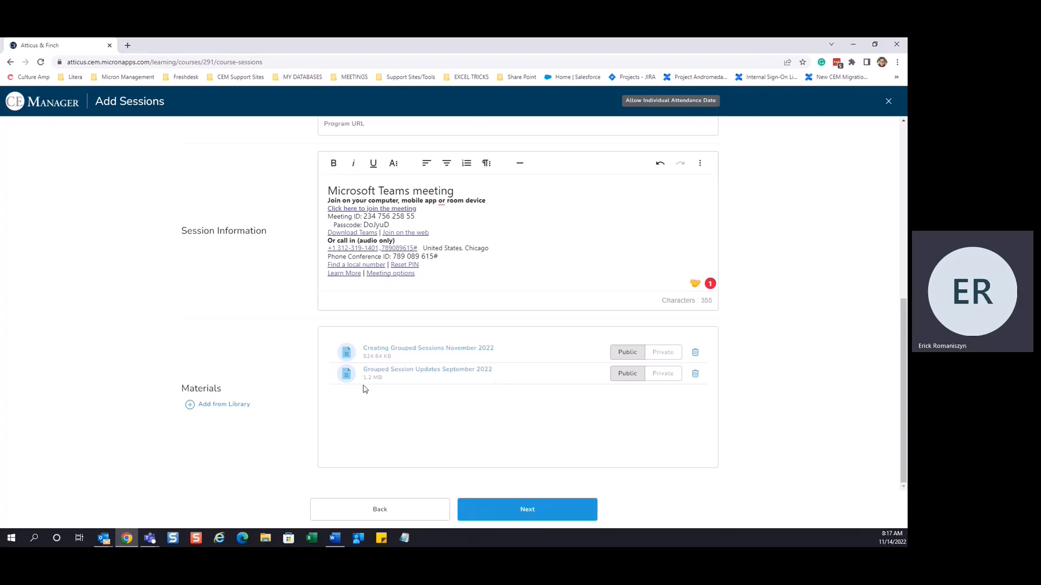
Open the materials library again and go to its second page of files.
{"action": "left_click", "coordinate": [217, 405]}
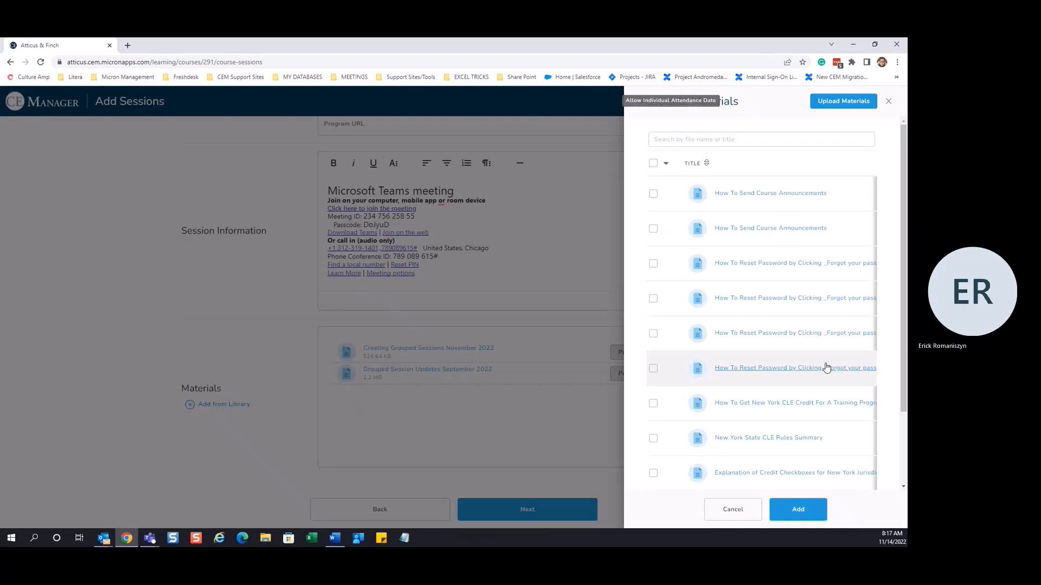
{"action": "scroll", "coordinate": [776, 344], "scroll_direction": "down", "scroll_amount": 2}
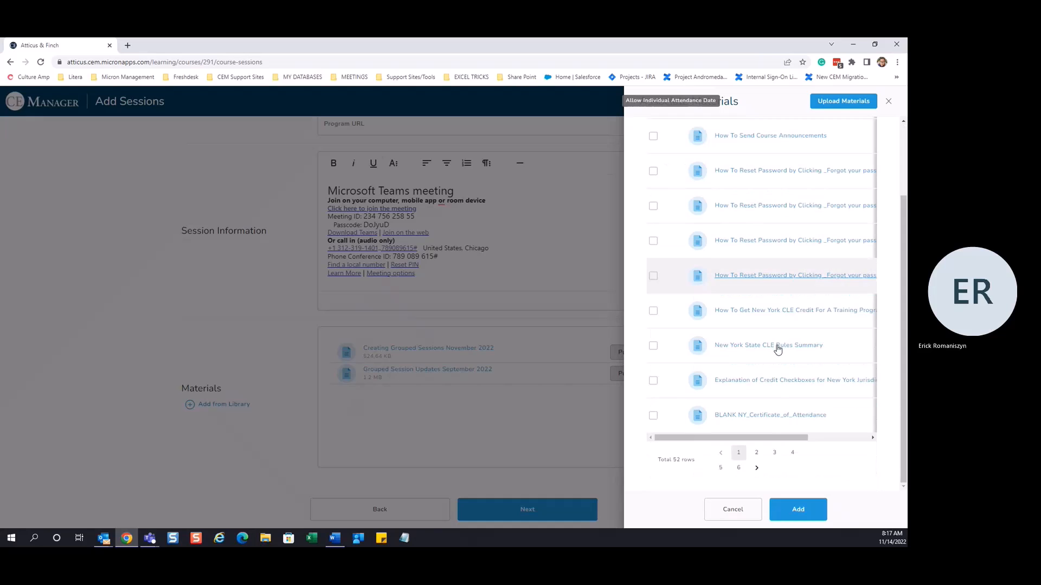
{"action": "left_click", "coordinate": [755, 467]}
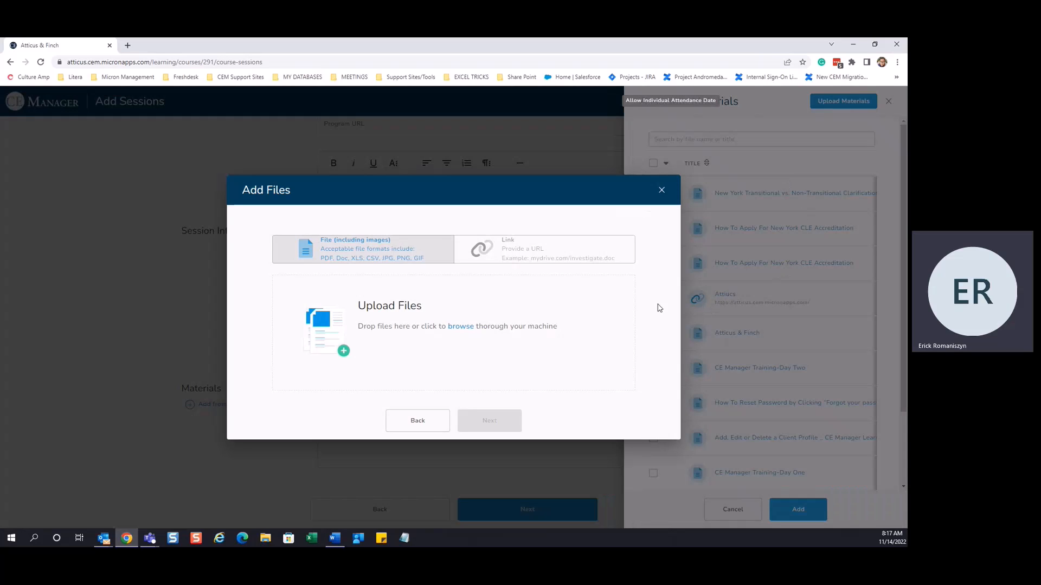
Examine the URL and Display fields for uploading a link as material, and return to the library without adding one.
{"action": "left_click", "coordinate": [541, 253]}
{"action": "left_click", "coordinate": [311, 314]}
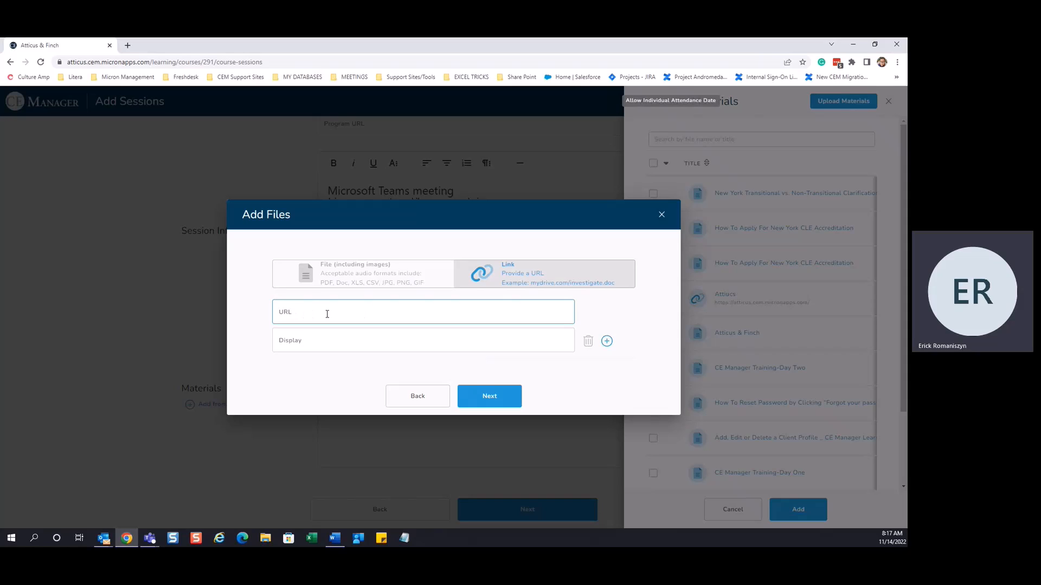
{"action": "left_click", "coordinate": [292, 340]}
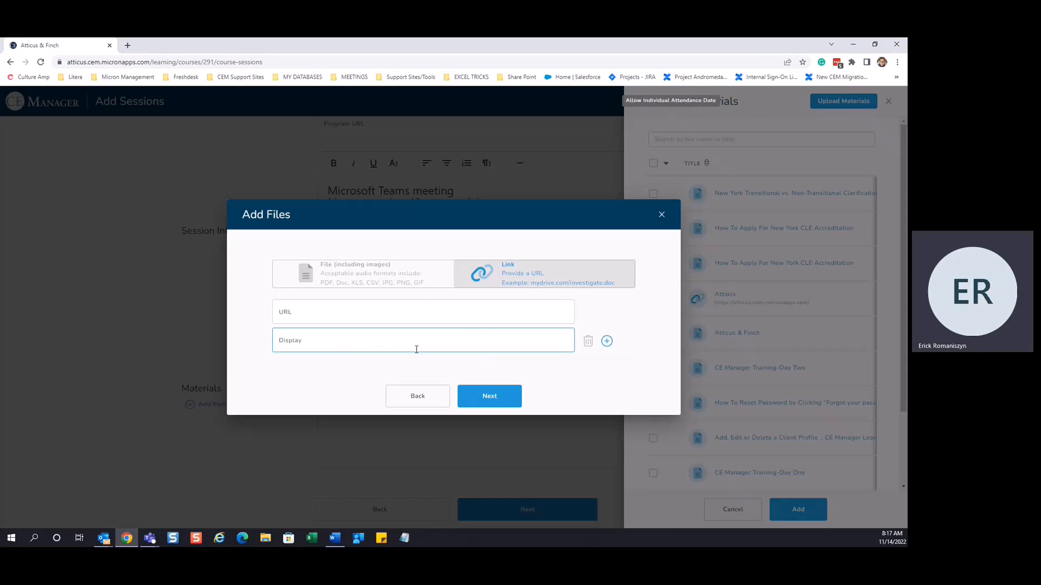
{"action": "left_click", "coordinate": [430, 396]}
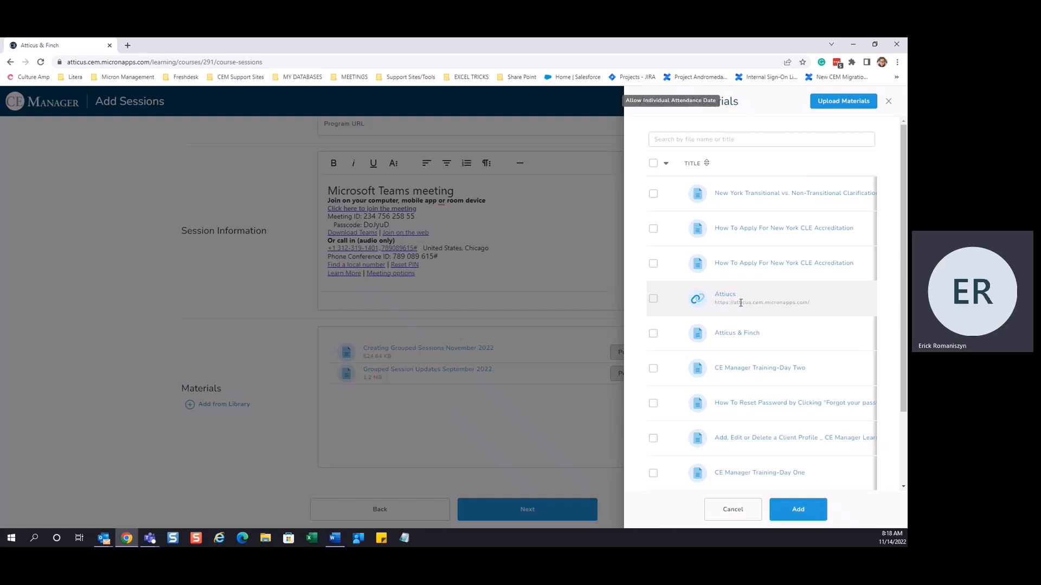
Add the existing Attiucs link from the library to the session's materials and set it to Public.
{"action": "left_click", "coordinate": [653, 299]}
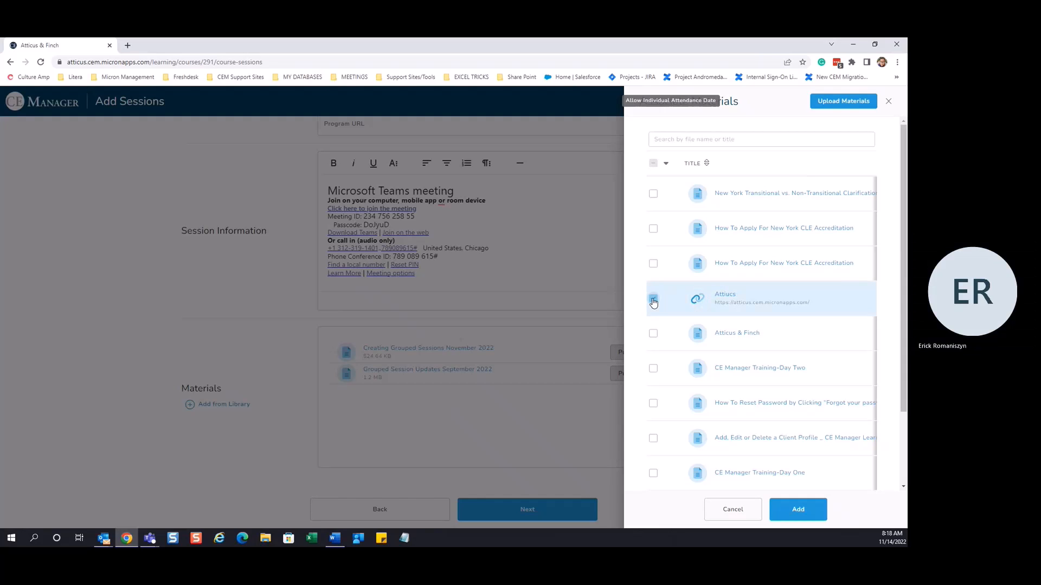
{"action": "left_click", "coordinate": [798, 509]}
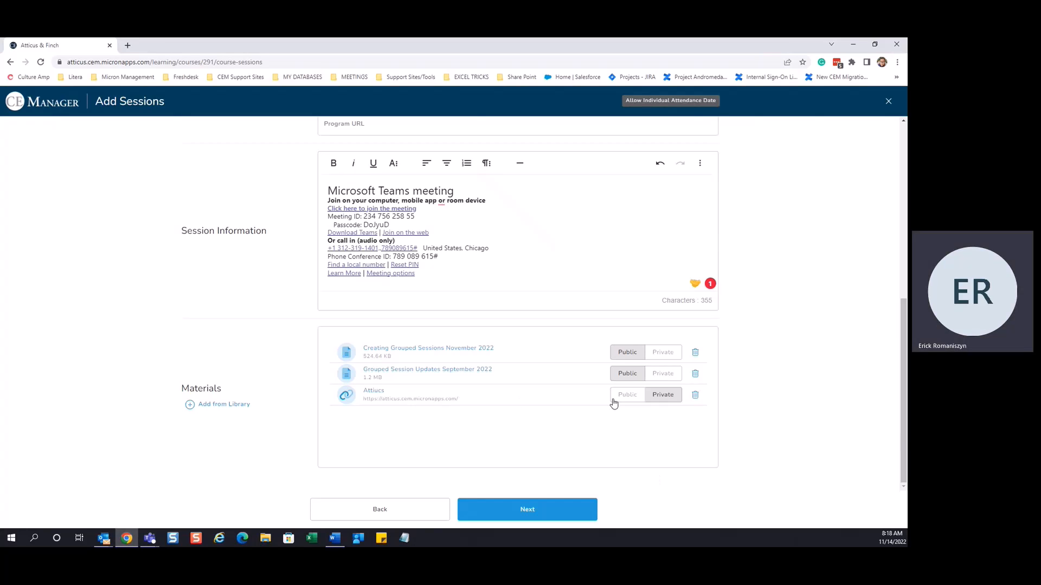
{"action": "left_click", "coordinate": [633, 399]}
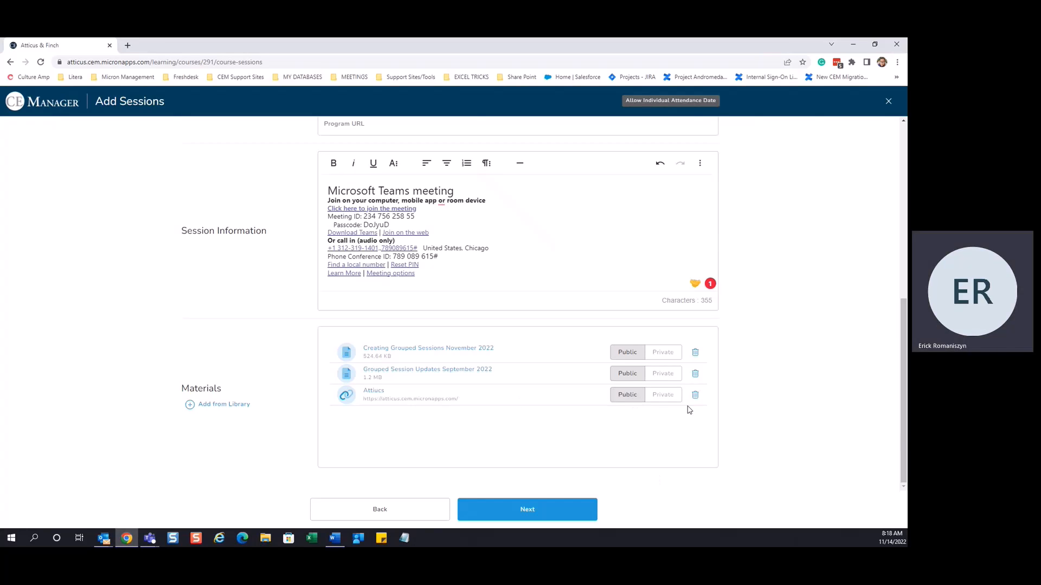
Review the completed single session details and continue to adding credits.
{"action": "scroll", "coordinate": [796, 423], "scroll_direction": "up", "scroll_amount": 1}
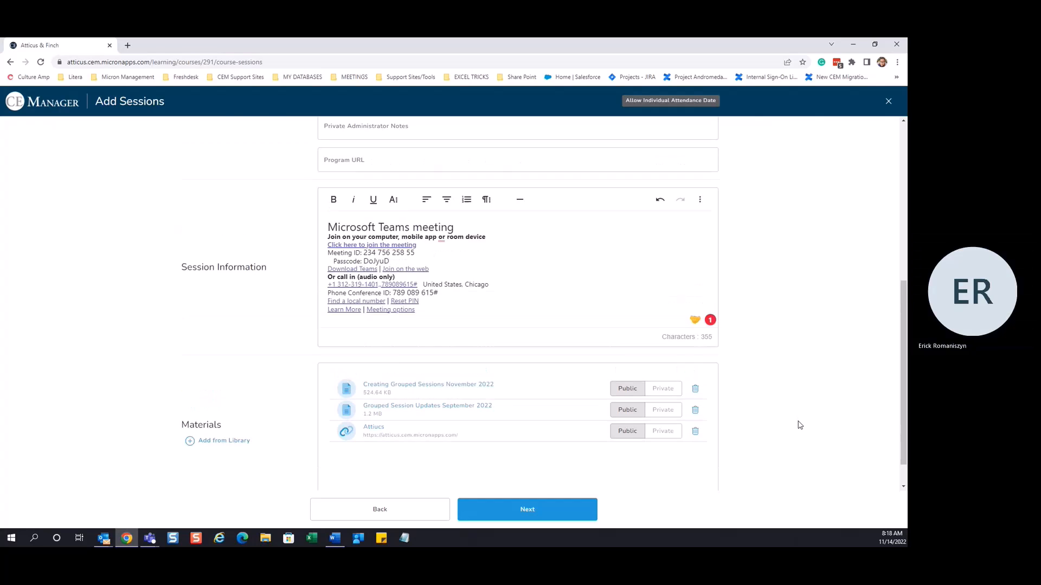
{"action": "scroll", "coordinate": [798, 426], "scroll_direction": "up", "scroll_amount": 6}
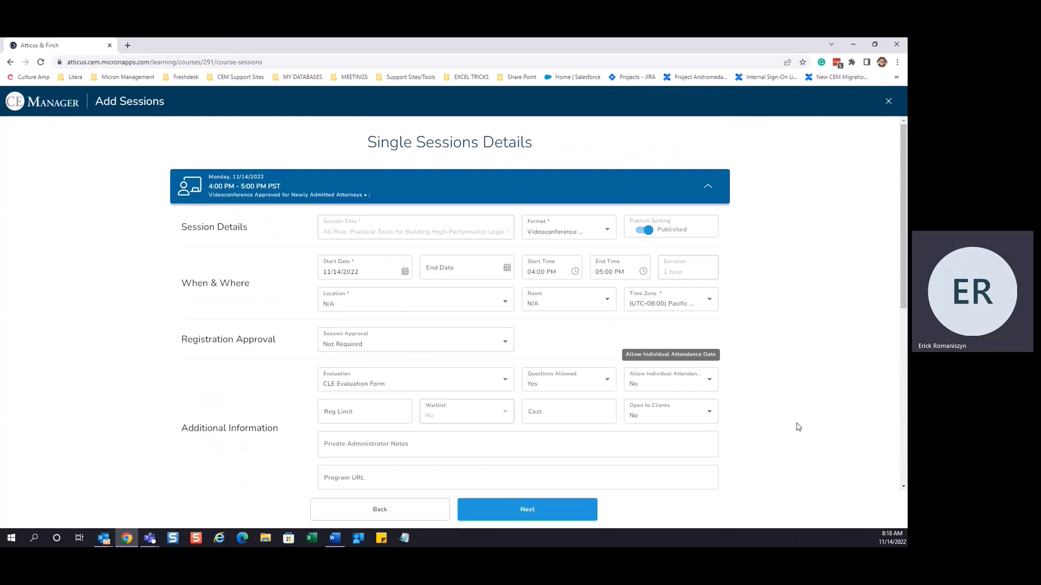
{"action": "scroll", "coordinate": [797, 426], "scroll_direction": "down", "scroll_amount": 5}
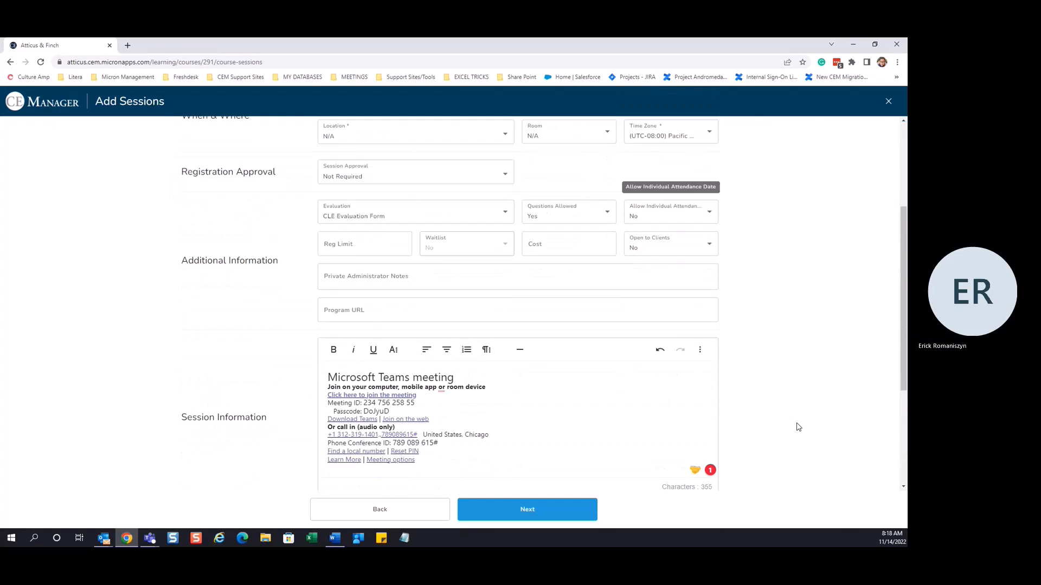
{"action": "scroll", "coordinate": [797, 427], "scroll_direction": "down", "scroll_amount": 1}
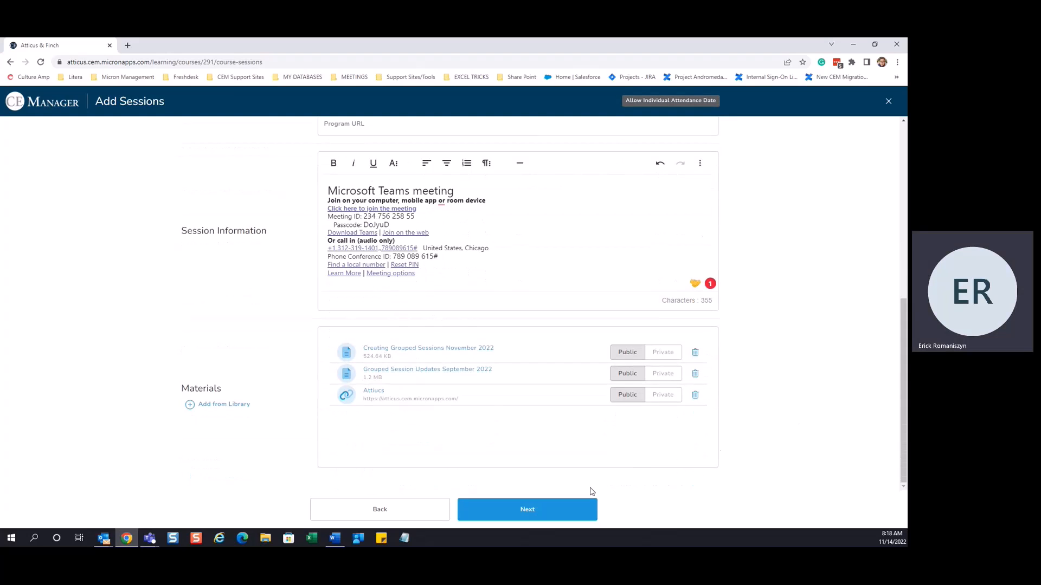
{"action": "left_click", "coordinate": [528, 509]}
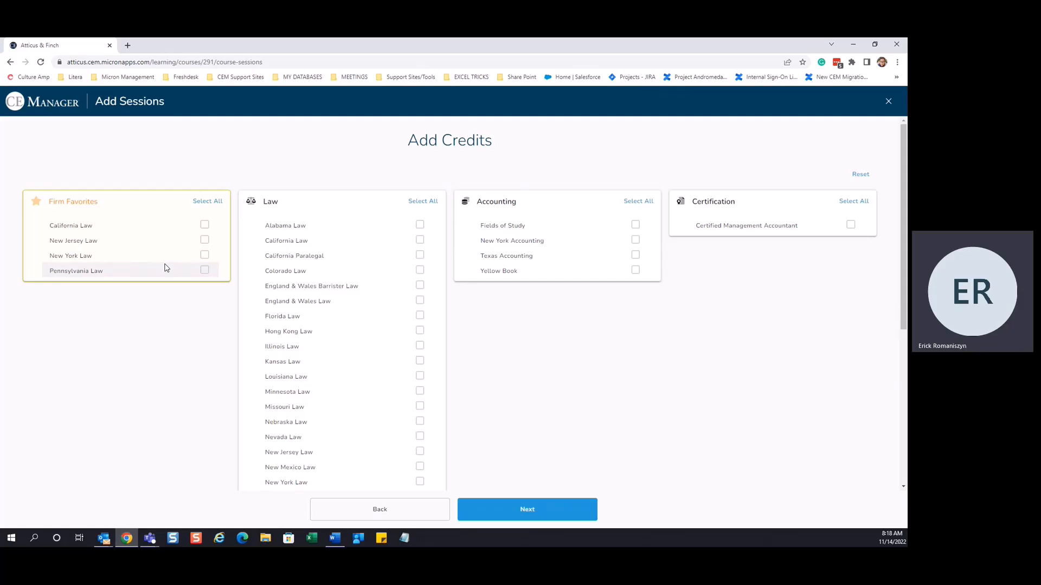
Select New York Law and California Law from the firm favorites as session credits and continue to the credit details.
{"action": "left_click", "coordinate": [205, 254]}
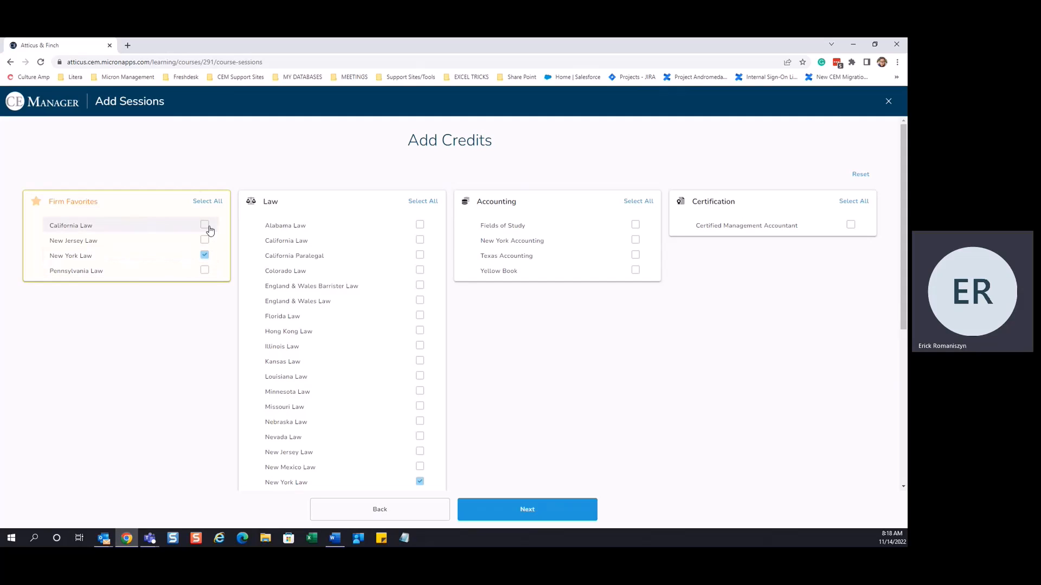
{"action": "left_click", "coordinate": [204, 225]}
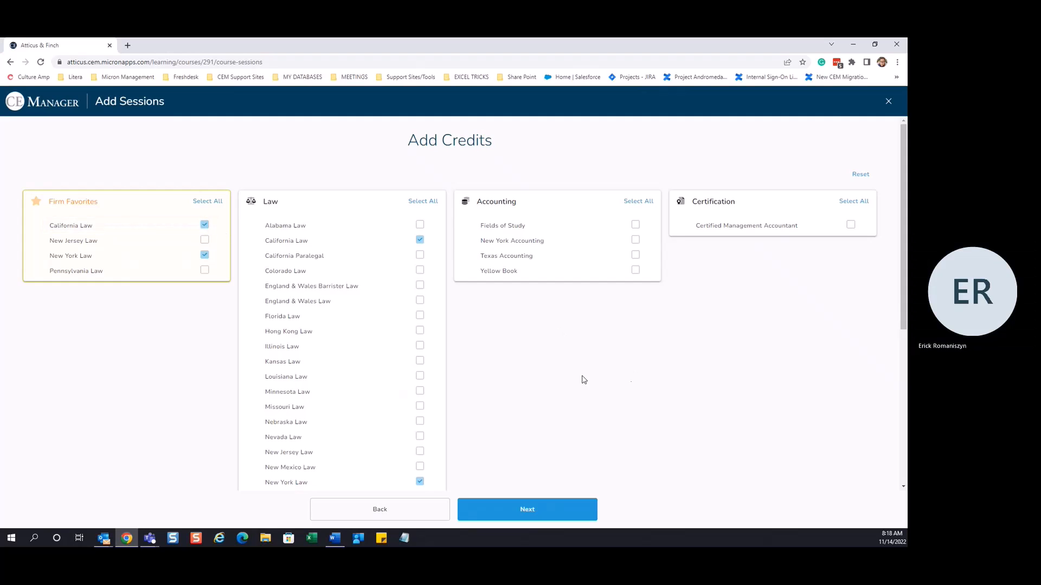
{"action": "left_click", "coordinate": [525, 512]}
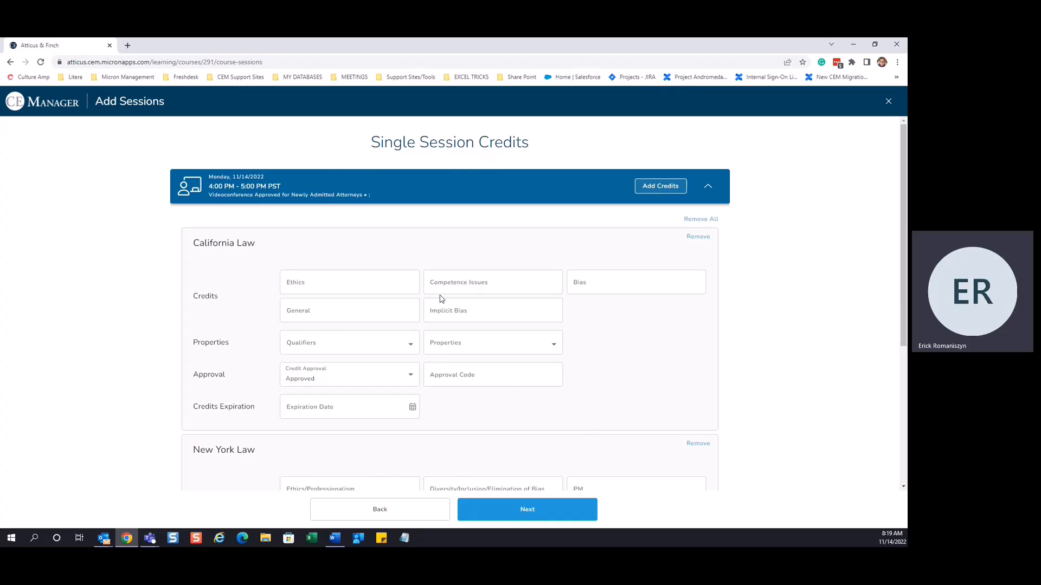
Set the California Law General credit to 1.
{"action": "left_click", "coordinate": [337, 308]}
{"action": "type", "text": "1"}
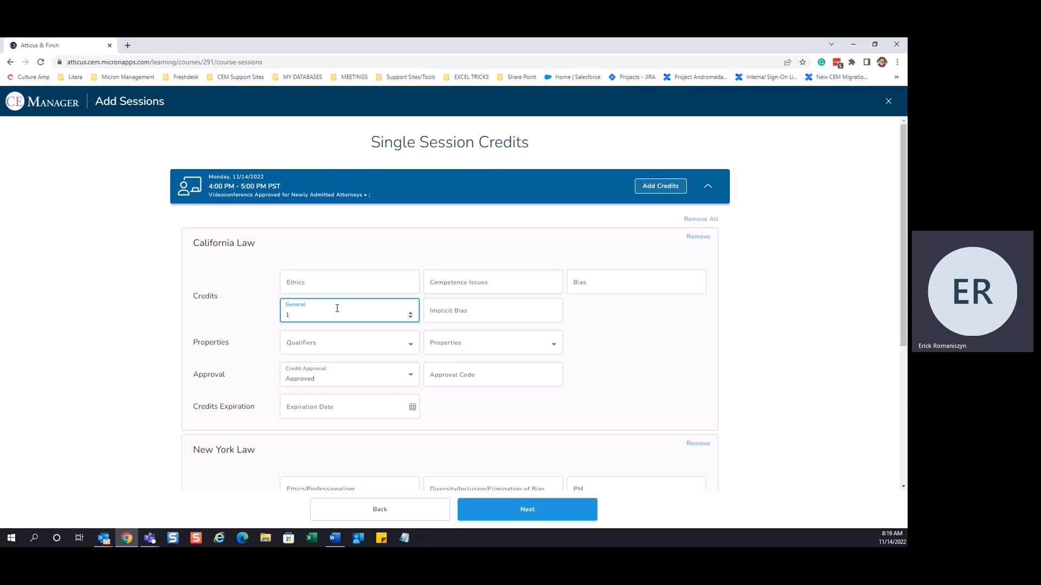
{"action": "left_click", "coordinate": [242, 352]}
Examine the California Law qualifier and property choices and the approval and credits expiration fields without setting any.
{"action": "left_click_drag", "start_coordinate": [193, 343], "coordinate": [237, 346]}
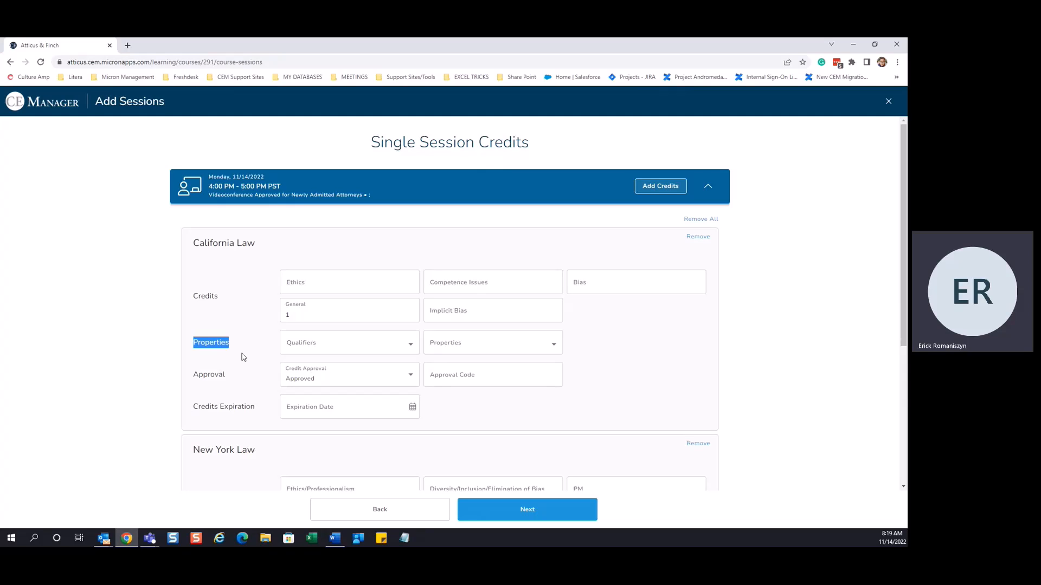
{"action": "left_click", "coordinate": [406, 343]}
{"action": "left_click", "coordinate": [411, 347]}
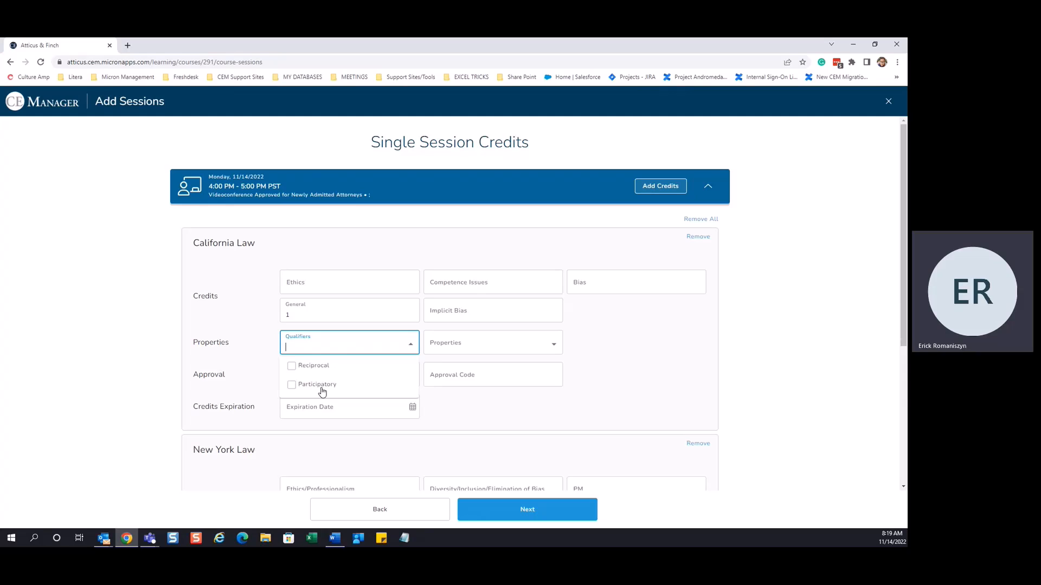
{"action": "left_click", "coordinate": [575, 354]}
{"action": "left_click", "coordinate": [559, 348]}
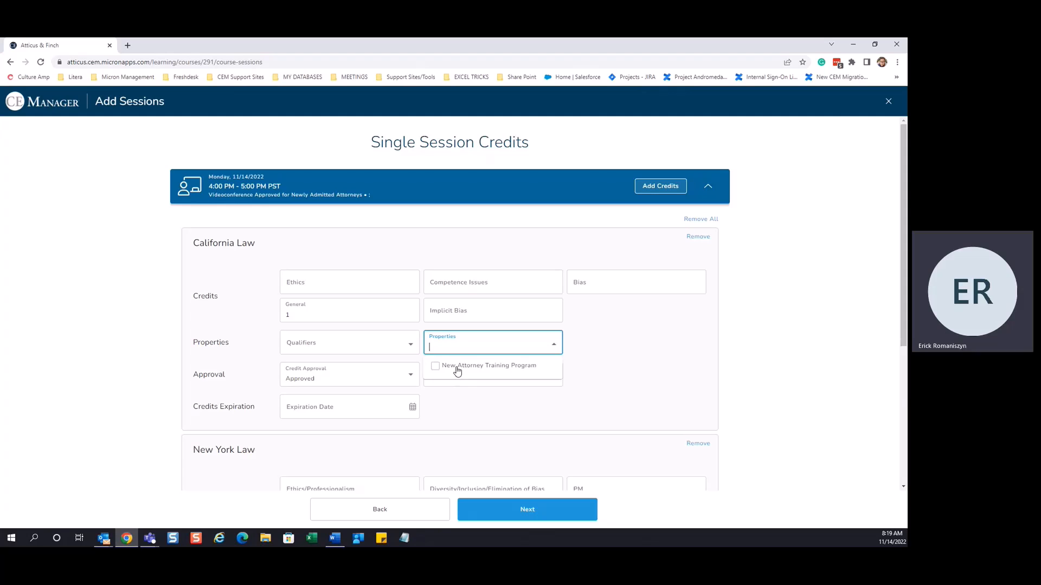
{"action": "left_click", "coordinate": [486, 410]}
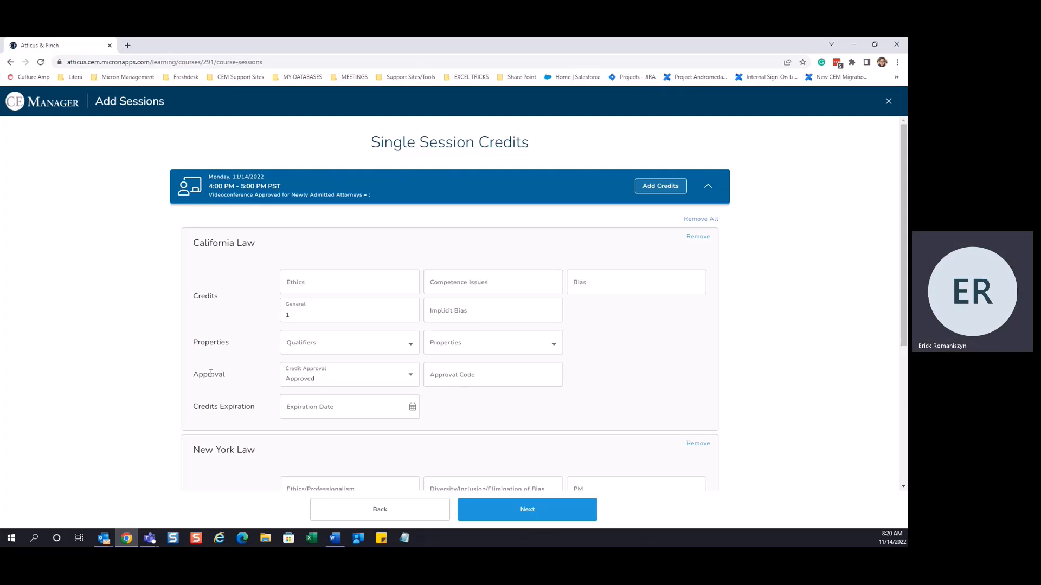
{"action": "scroll", "coordinate": [211, 373], "scroll_direction": "down", "scroll_amount": 1}
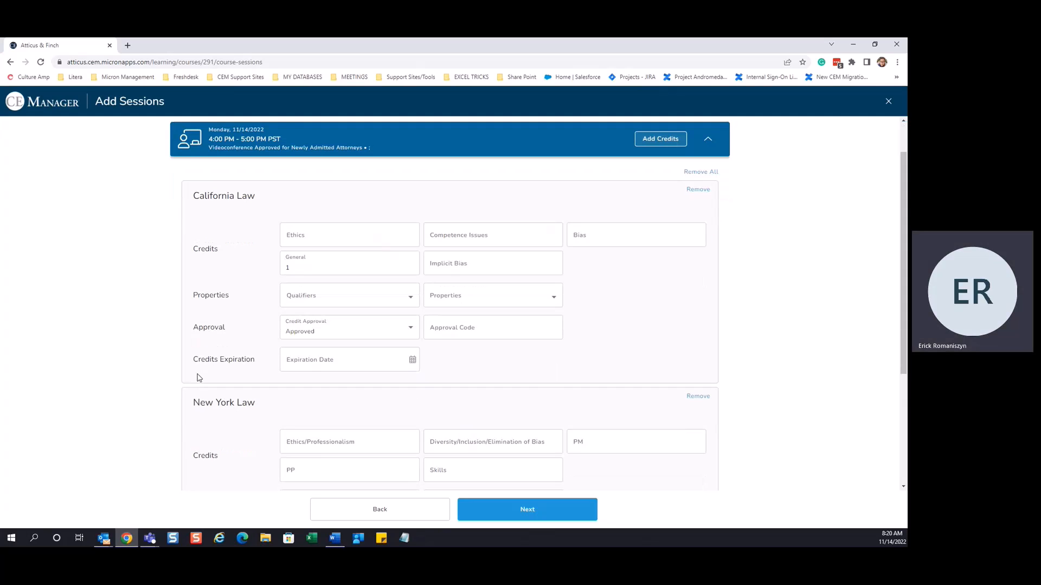
{"action": "scroll", "coordinate": [198, 377], "scroll_direction": "down", "scroll_amount": 2}
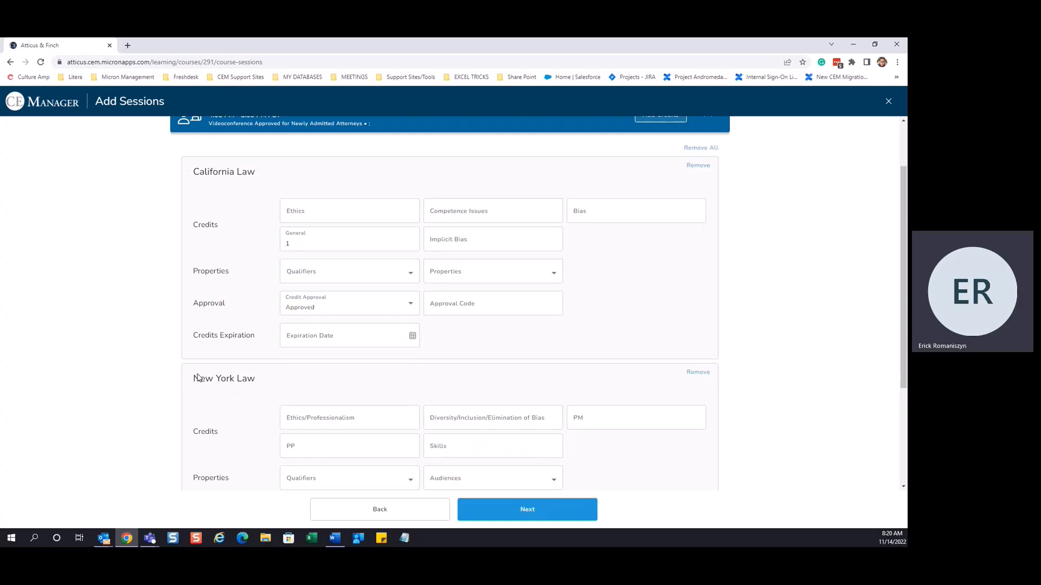
{"action": "left_click_drag", "start_coordinate": [200, 264], "coordinate": [238, 264]}
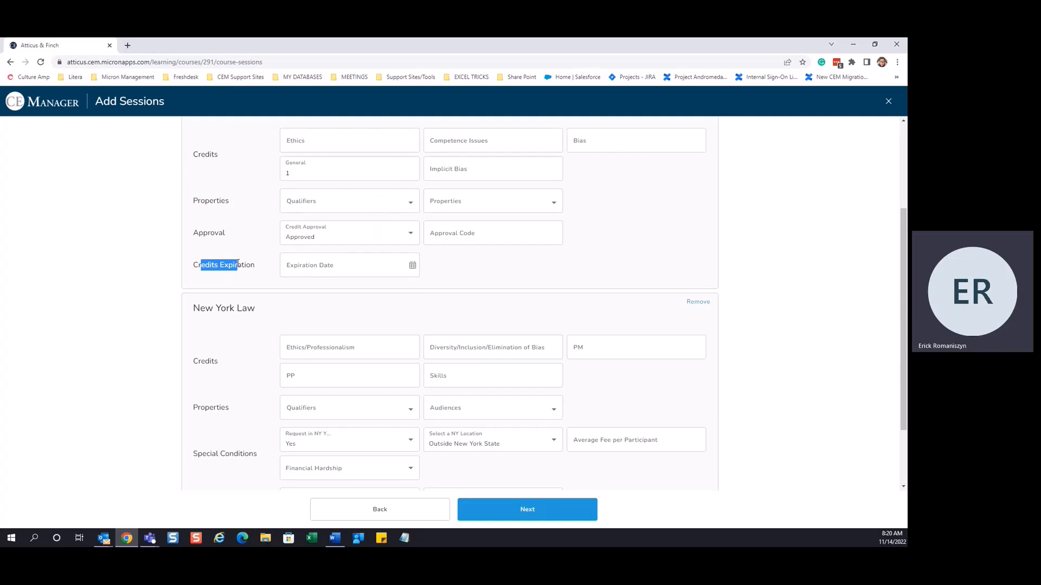
{"action": "left_click", "coordinate": [263, 271]}
Set the New York Law PP credit to 1 and choose Transitional as its qualifier.
{"action": "scroll", "coordinate": [259, 271], "scroll_direction": "down", "scroll_amount": 2}
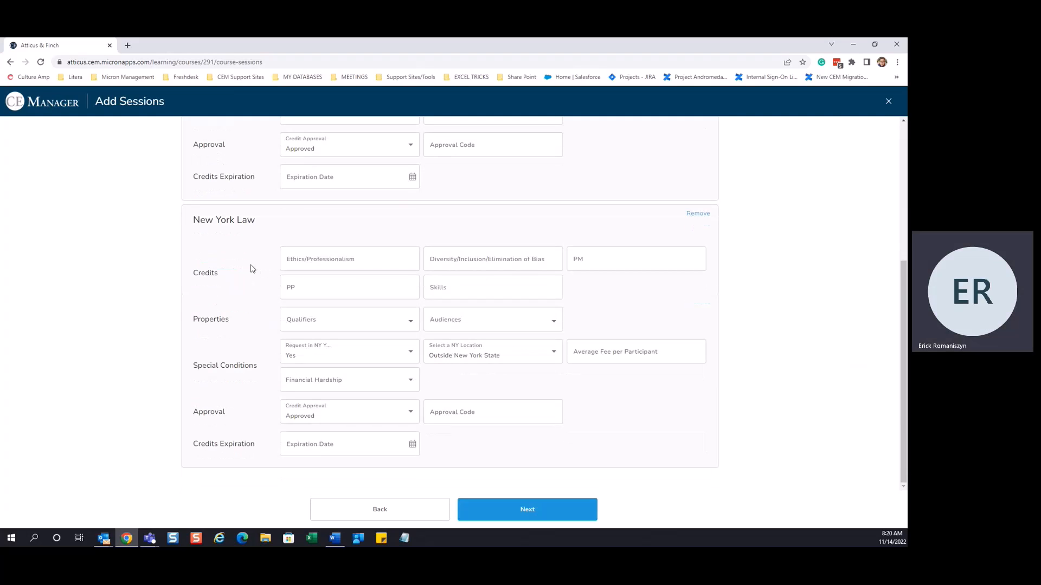
{"action": "left_click", "coordinate": [306, 286]}
{"action": "left_click", "coordinate": [320, 289]}
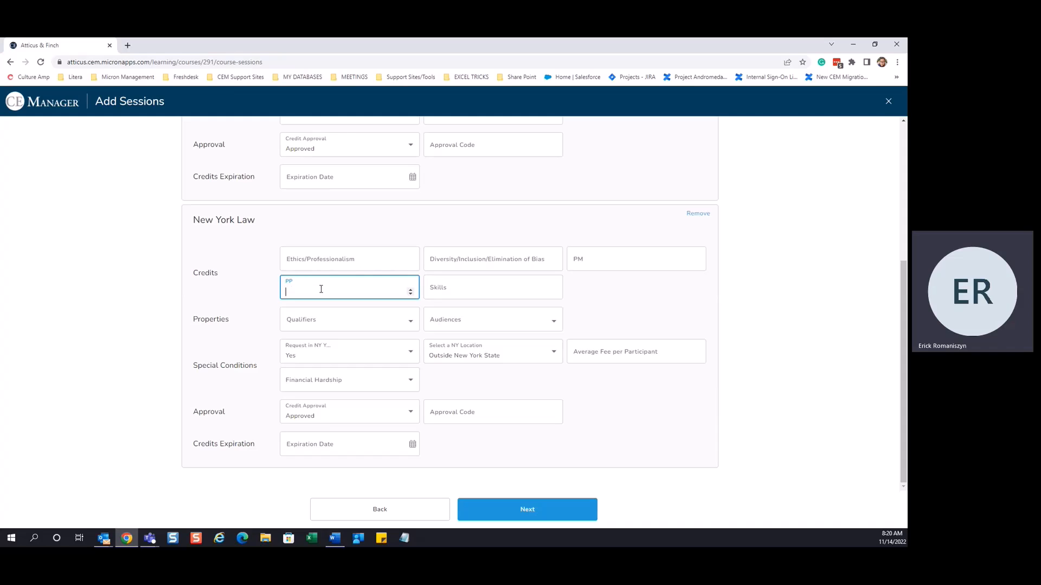
{"action": "type", "text": "1"}
{"action": "left_click", "coordinate": [205, 320]}
{"action": "left_click", "coordinate": [410, 321]}
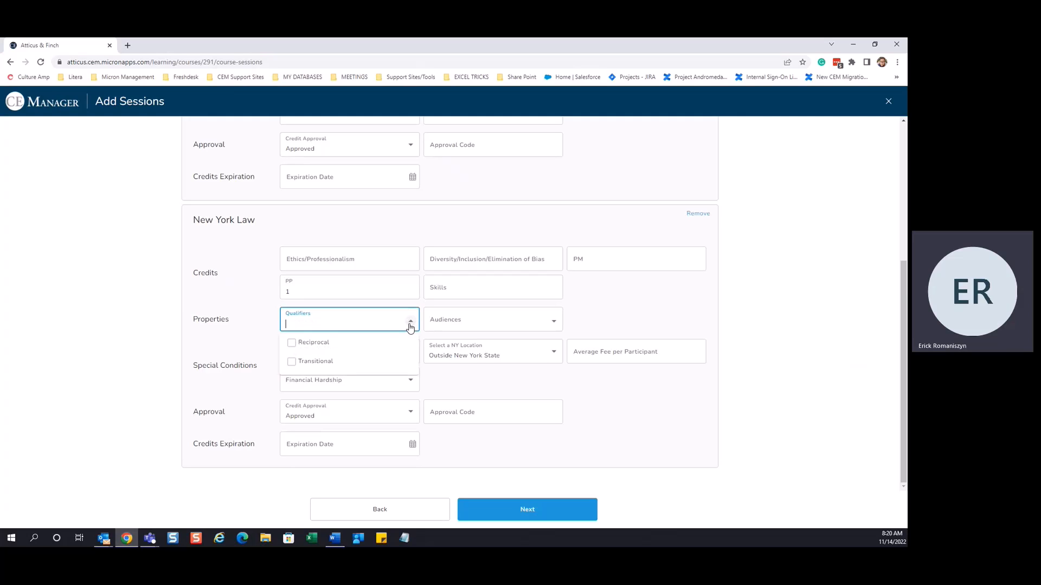
{"action": "left_click", "coordinate": [292, 362]}
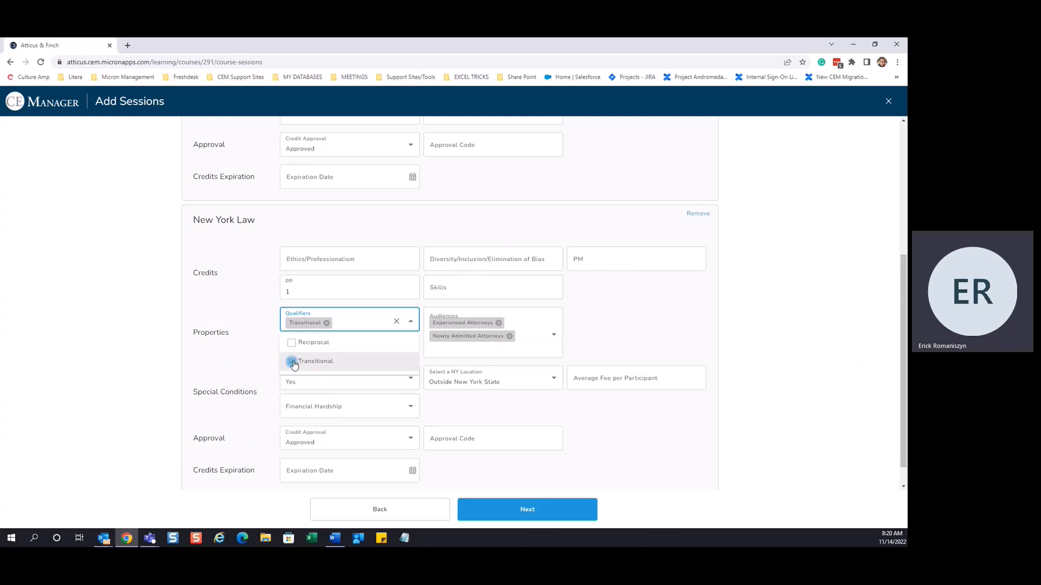
{"action": "left_click", "coordinate": [233, 355]}
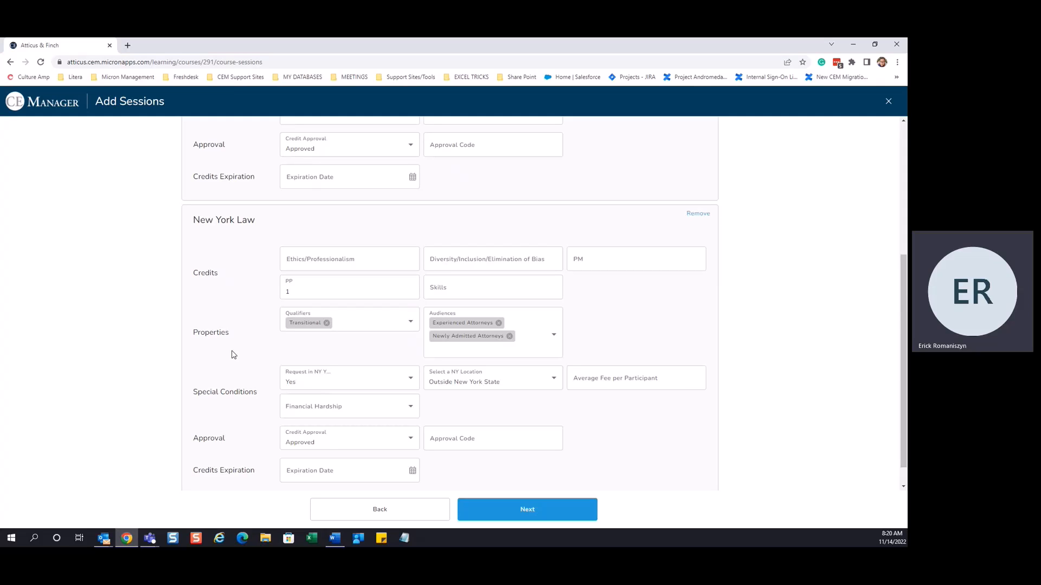
Review the New York Law special conditions, continue to the confirmation of the session details and finish adding the session.
{"action": "scroll", "coordinate": [233, 355], "scroll_direction": "down", "scroll_amount": 1}
{"action": "left_click_drag", "start_coordinate": [202, 364], "coordinate": [244, 369]}
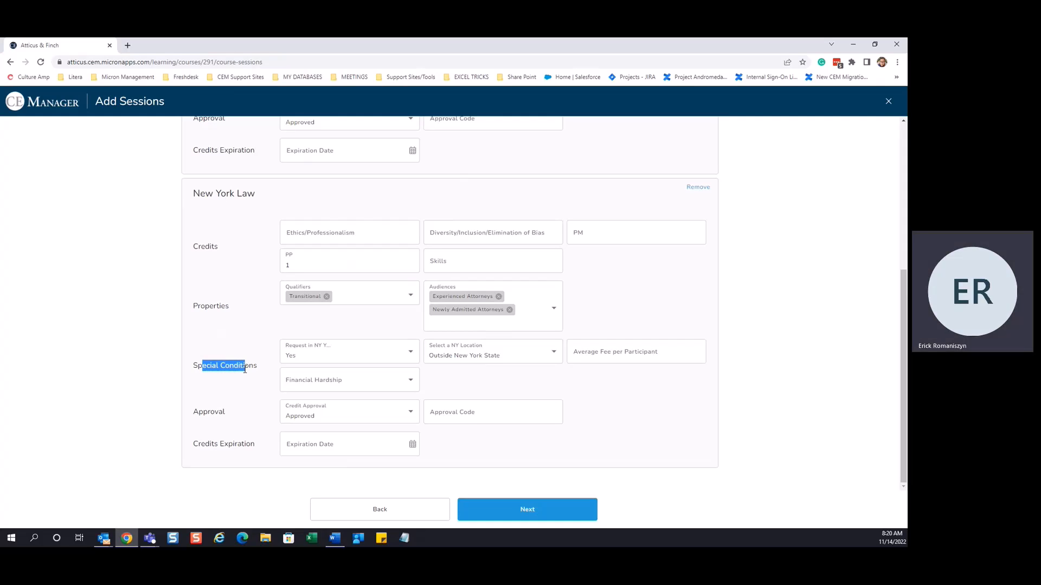
{"action": "left_click", "coordinate": [252, 380]}
{"action": "left_click", "coordinate": [518, 510]}
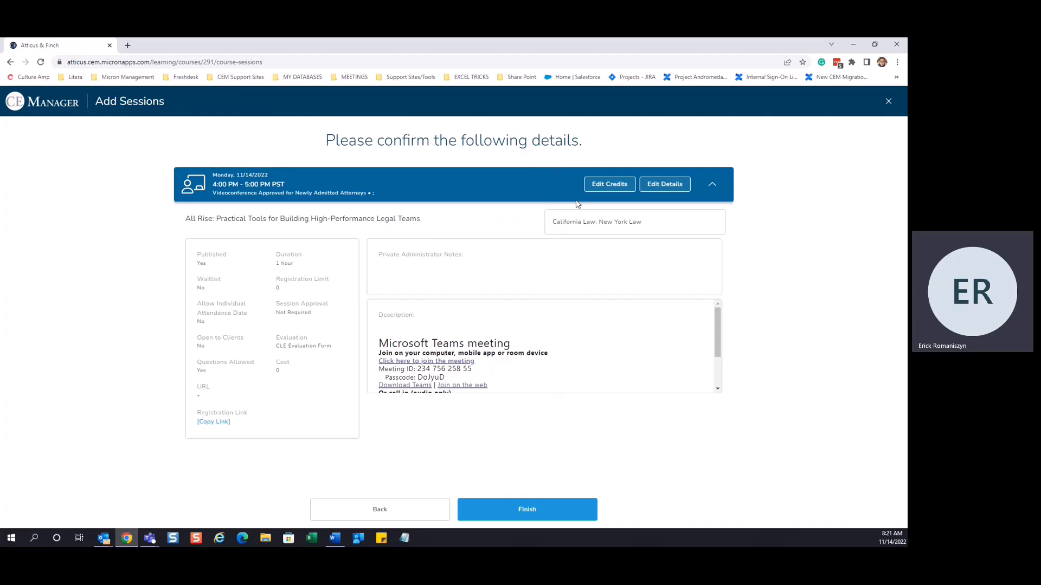
{"action": "mouse_move", "coordinate": [584, 225]}
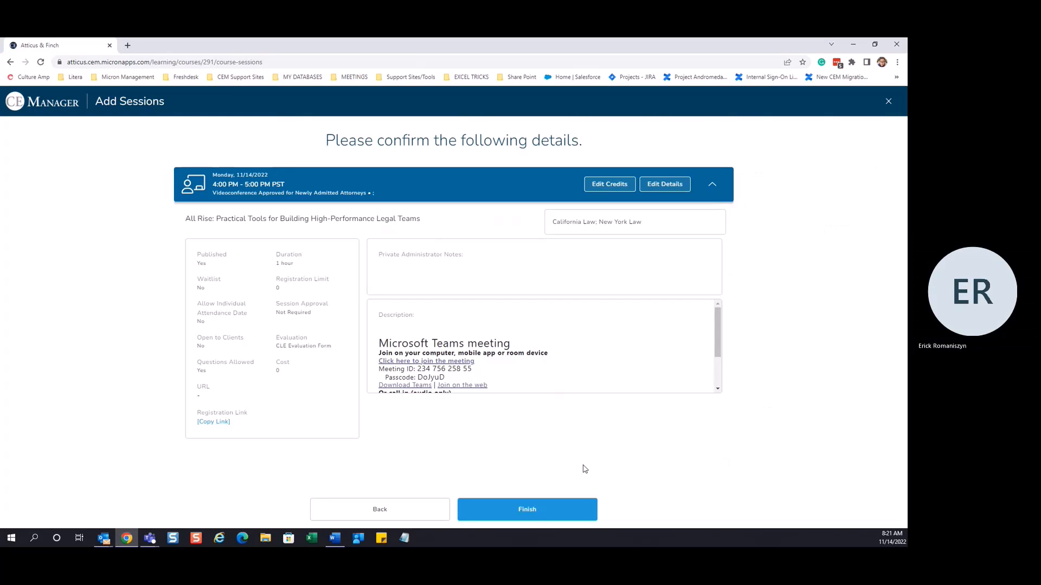
{"action": "left_click", "coordinate": [533, 515]}
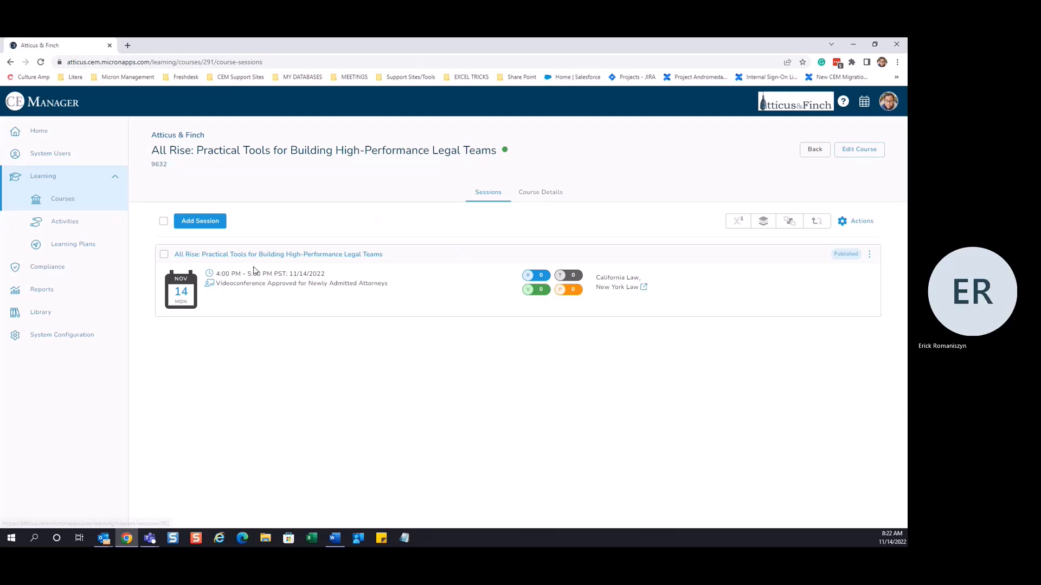
Examine the session's date, time, format and participant counters in the course's session list.
{"action": "left_click_drag", "start_coordinate": [219, 273], "coordinate": [317, 274]}
{"action": "left_click_drag", "start_coordinate": [236, 283], "coordinate": [321, 283]}
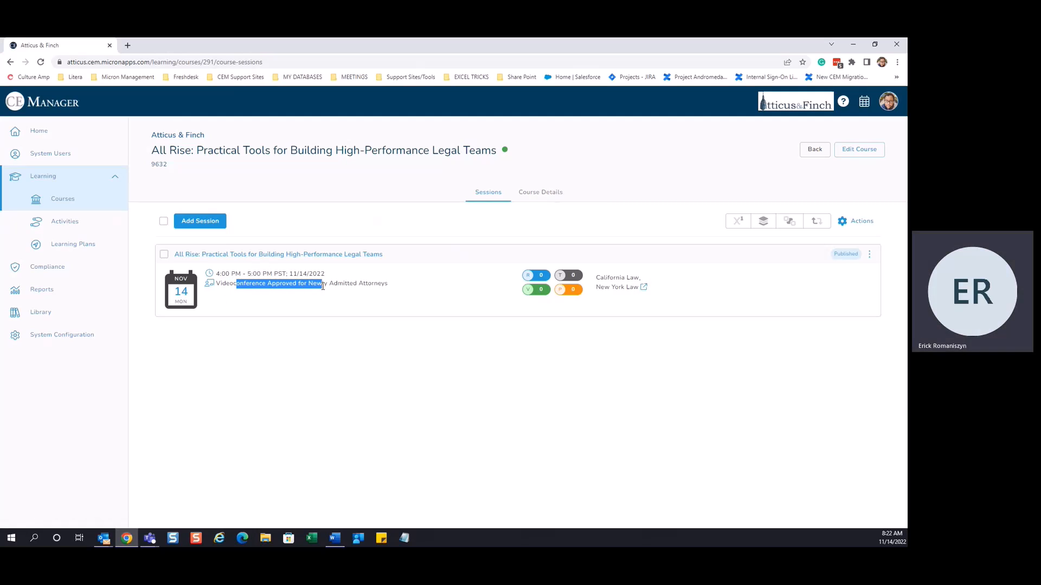
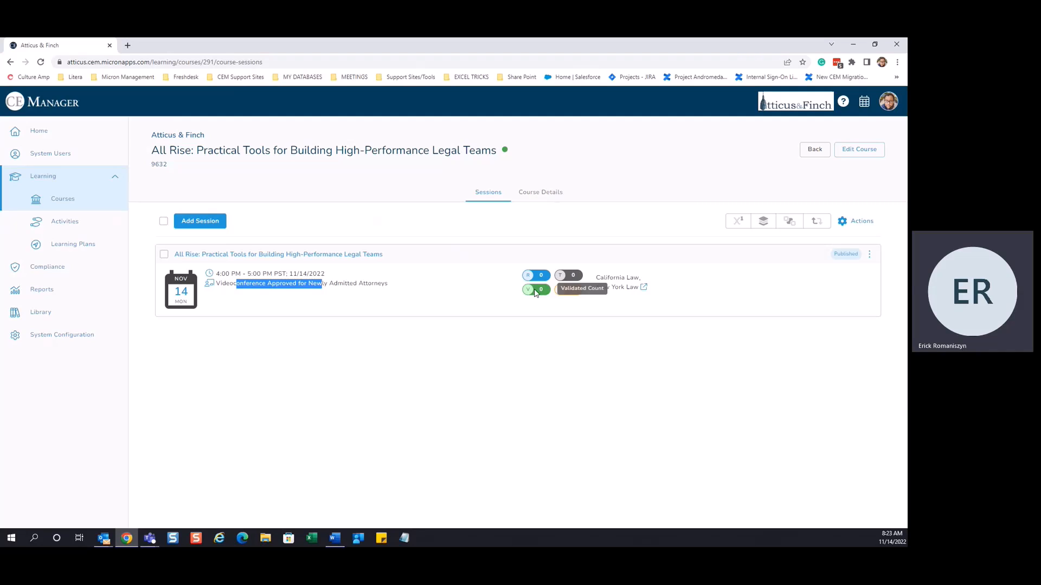
{"action": "key", "text": "alt+Tab"}
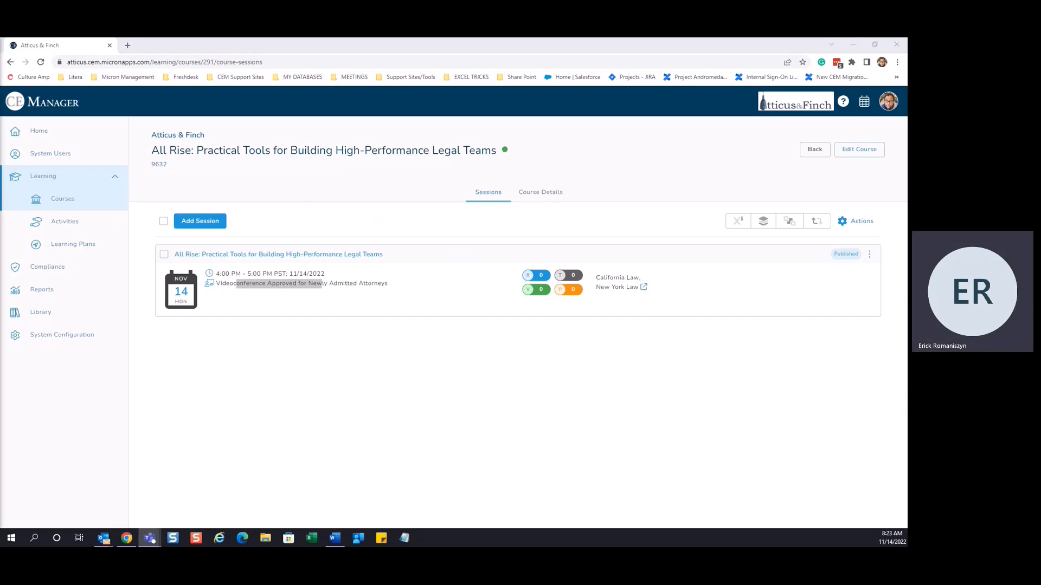
{"action": "left_click", "coordinate": [373, 340]}
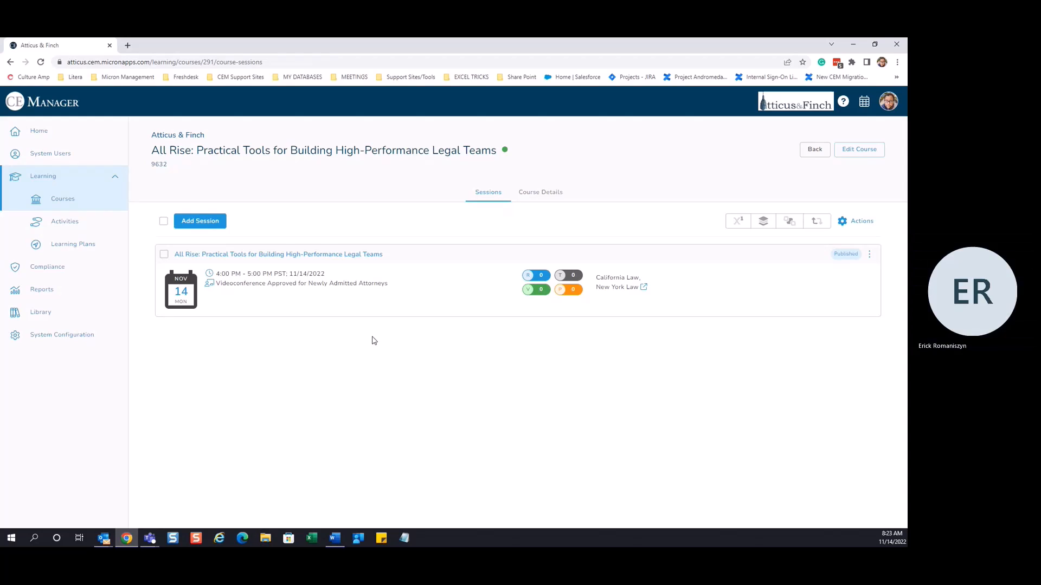
Open the session's page and view its editable session details, cancelling without changes.
{"action": "left_click", "coordinate": [261, 255]}
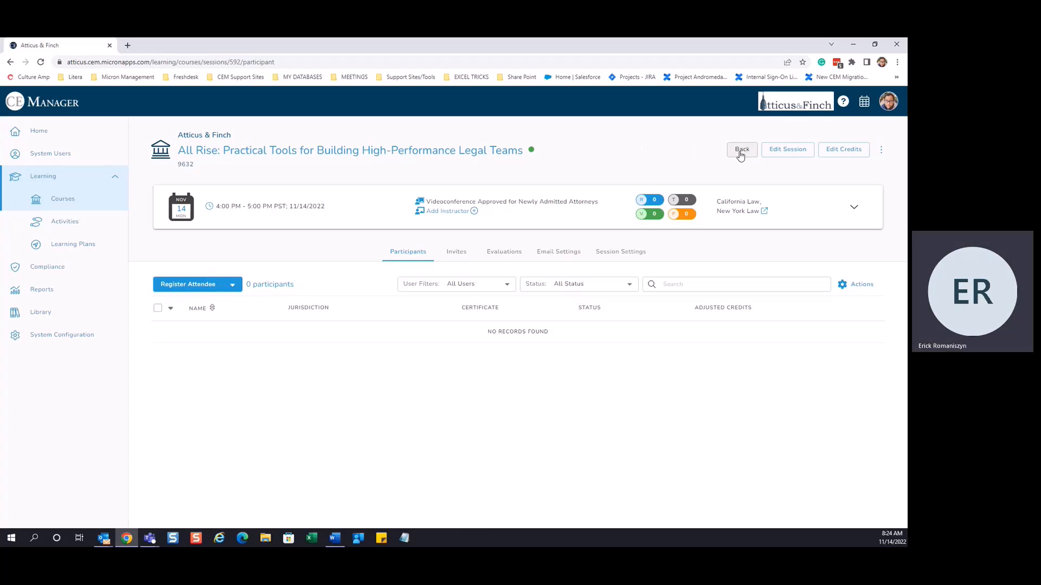
{"action": "left_click", "coordinate": [789, 155]}
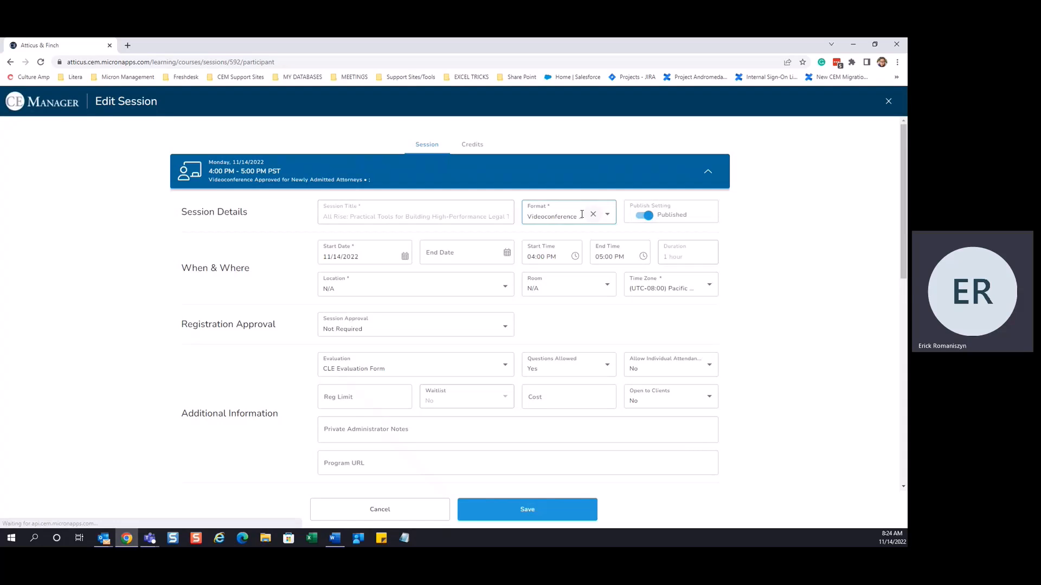
{"action": "left_click", "coordinate": [414, 513]}
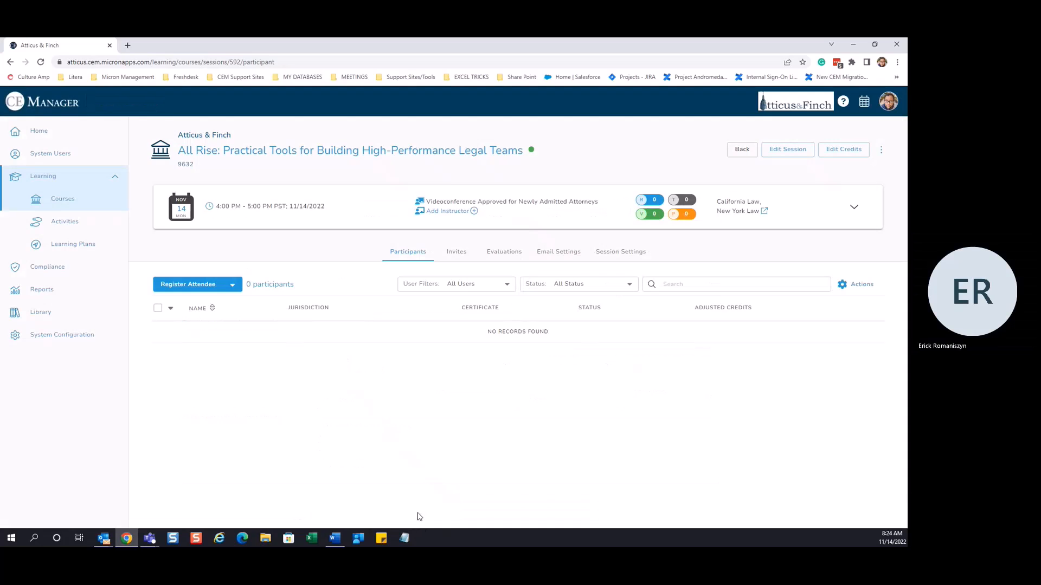
Examine the session's California and New York credits in both the credit editor and the credit summary, making no changes.
{"action": "left_click", "coordinate": [844, 150]}
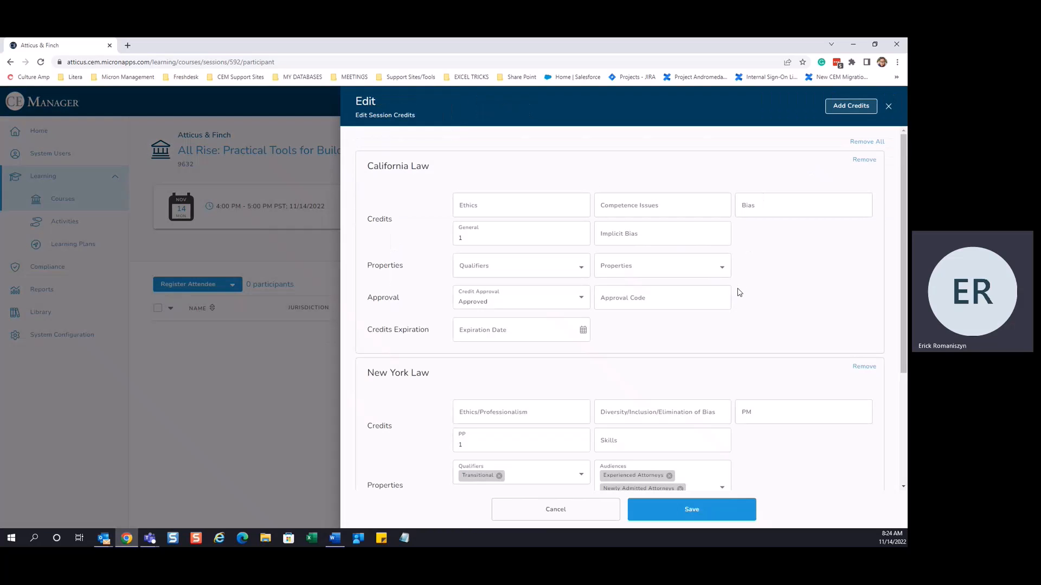
{"action": "left_click", "coordinate": [580, 517]}
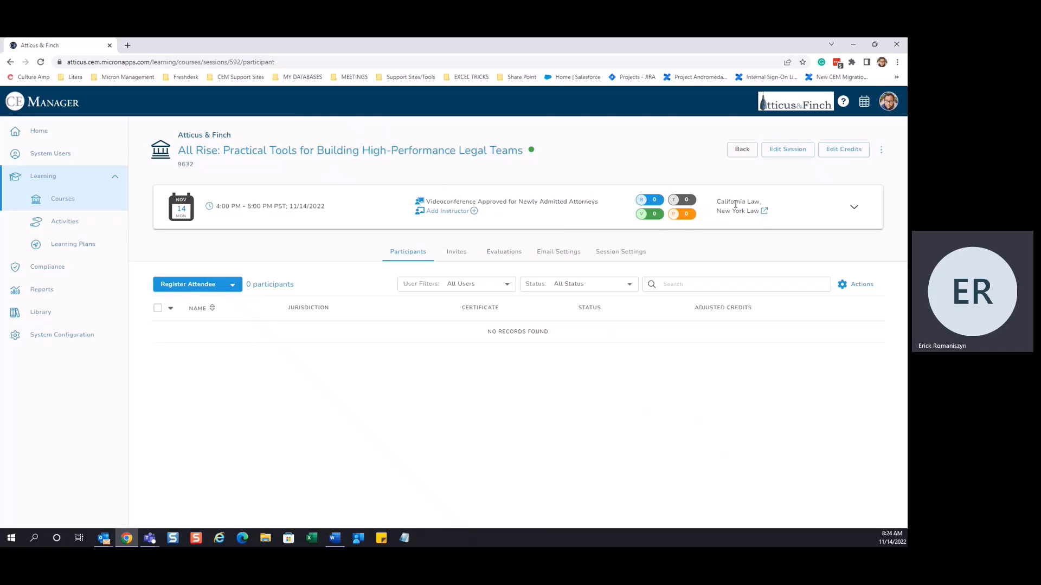
{"action": "left_click", "coordinate": [764, 213]}
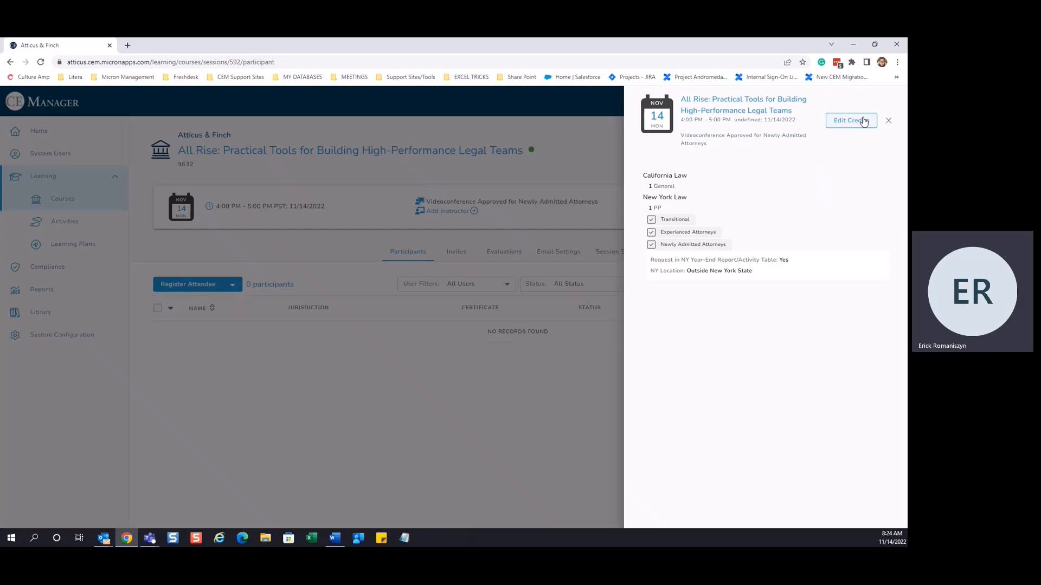
{"action": "left_click", "coordinate": [600, 136]}
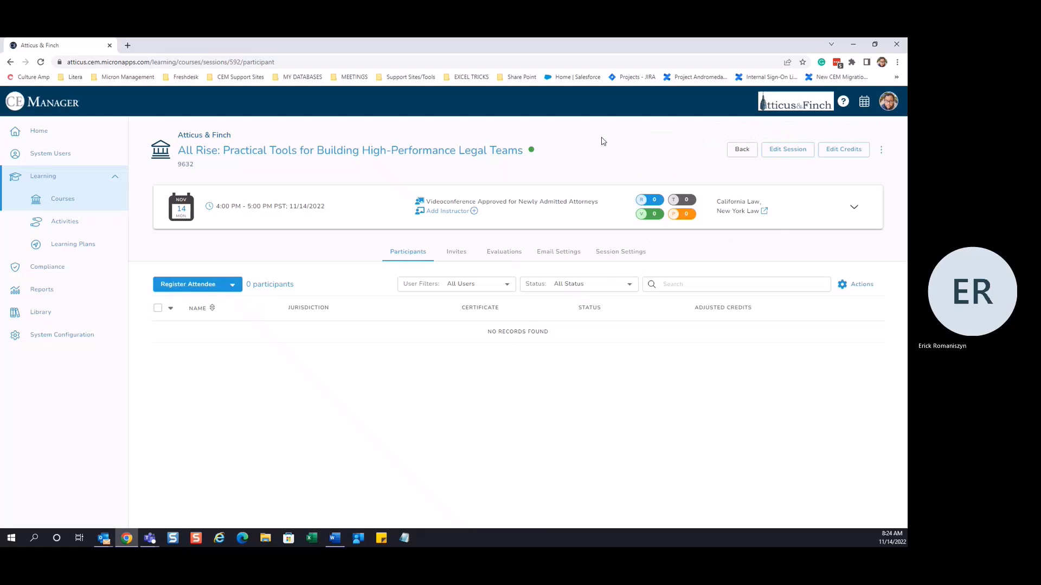
Register the first listed London user as the session's instructor and send the calendar appointment.
{"action": "left_click", "coordinate": [448, 212]}
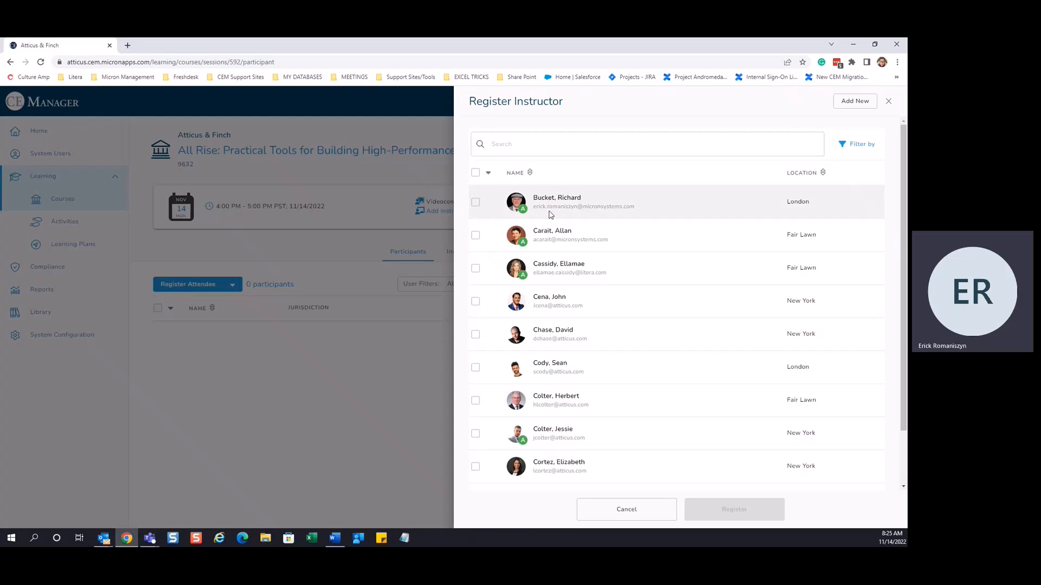
{"action": "left_click", "coordinate": [474, 205]}
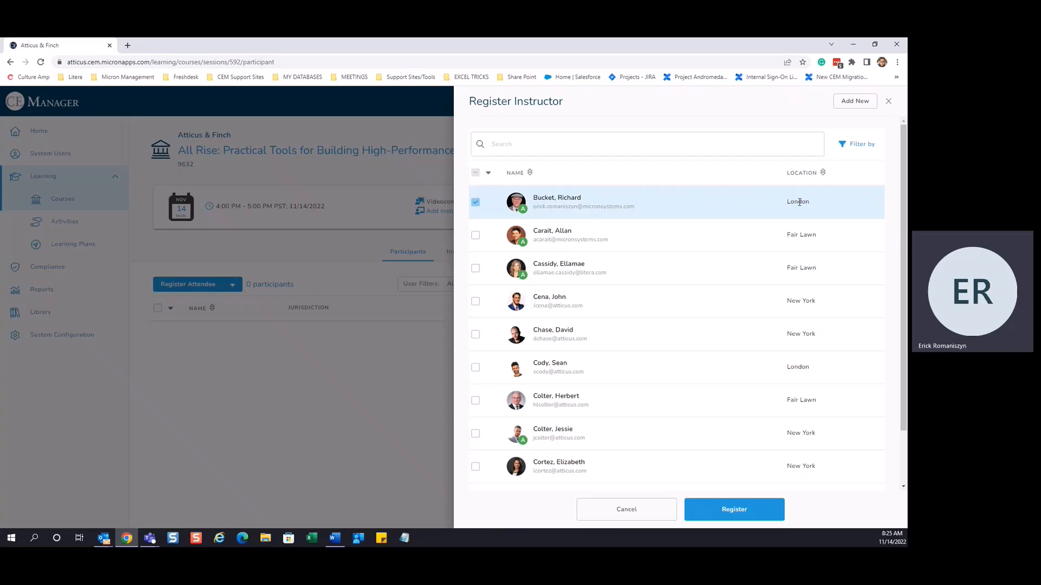
{"action": "left_click", "coordinate": [736, 515]}
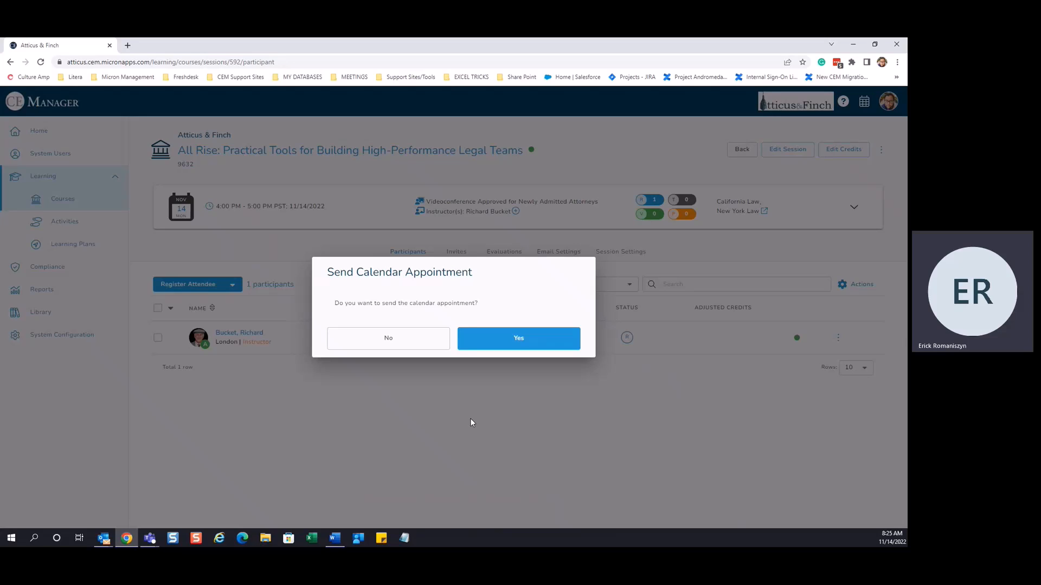
{"action": "left_click", "coordinate": [538, 344]}
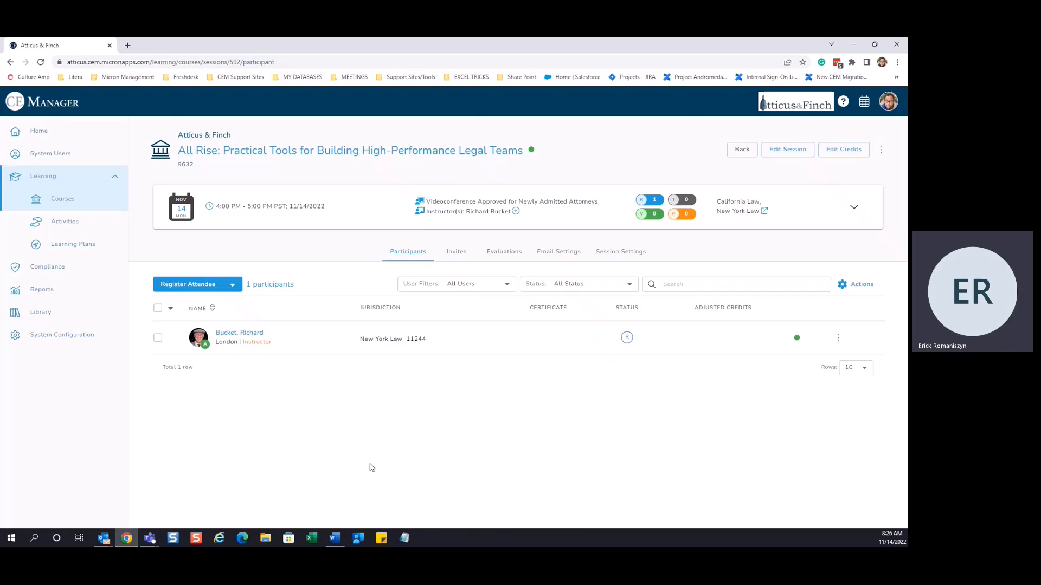
Review the session's invites, evaluations, email schedule settings and session settings without making changes.
{"action": "left_click", "coordinate": [458, 253]}
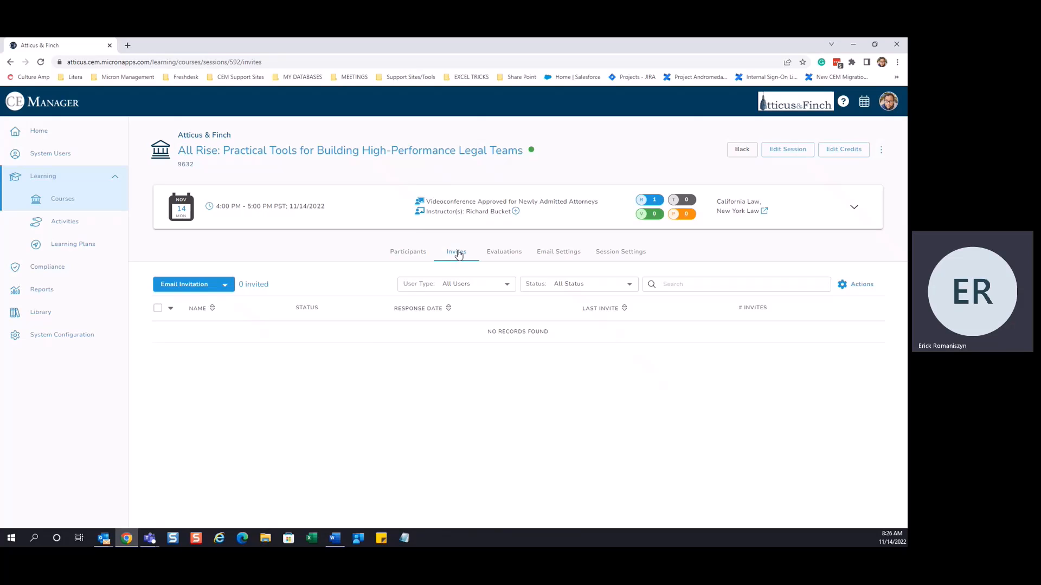
{"action": "left_click", "coordinate": [516, 253]}
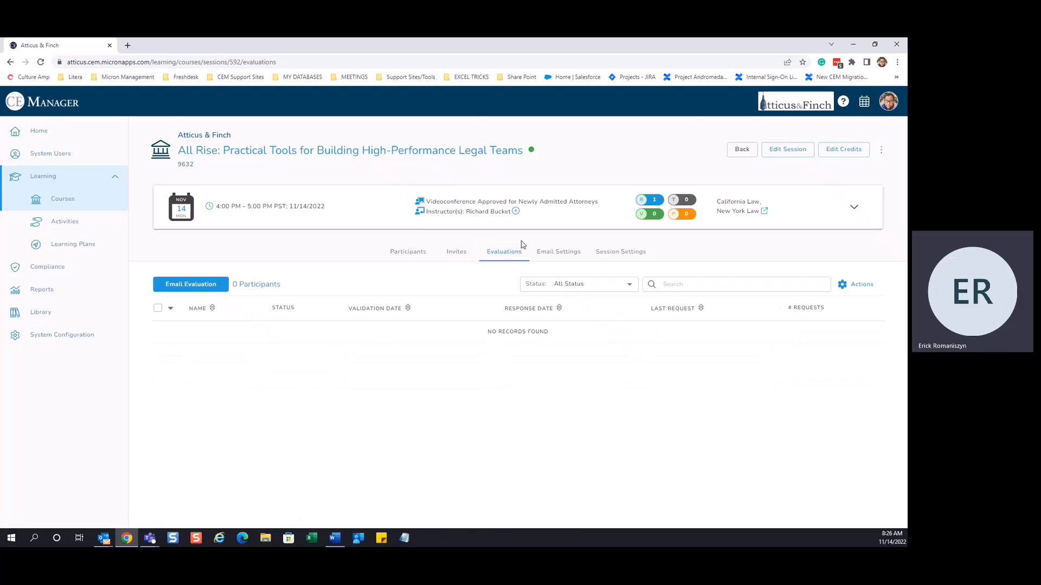
{"action": "left_click", "coordinate": [553, 255]}
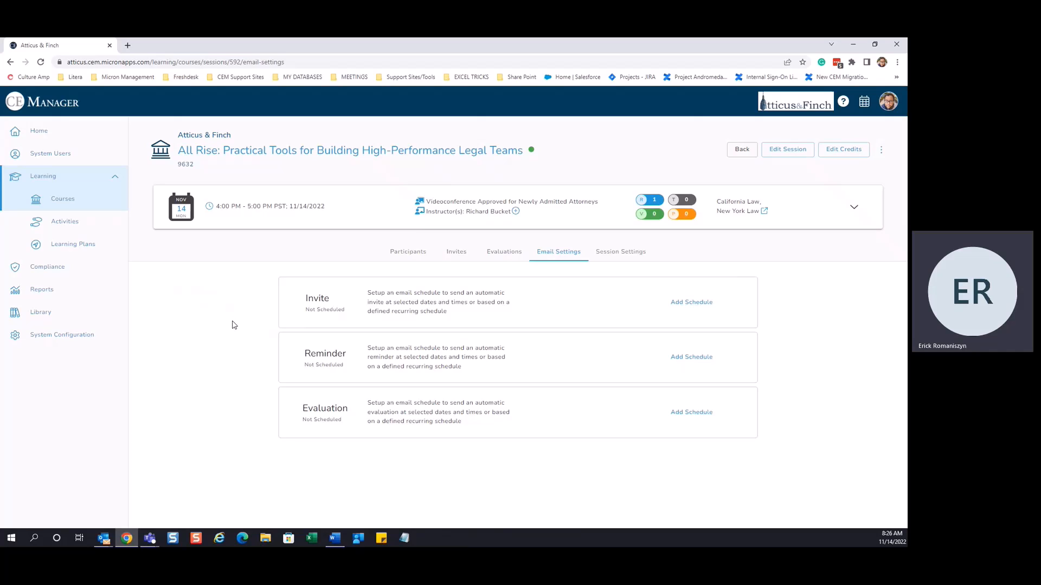
{"action": "left_click", "coordinate": [631, 253]}
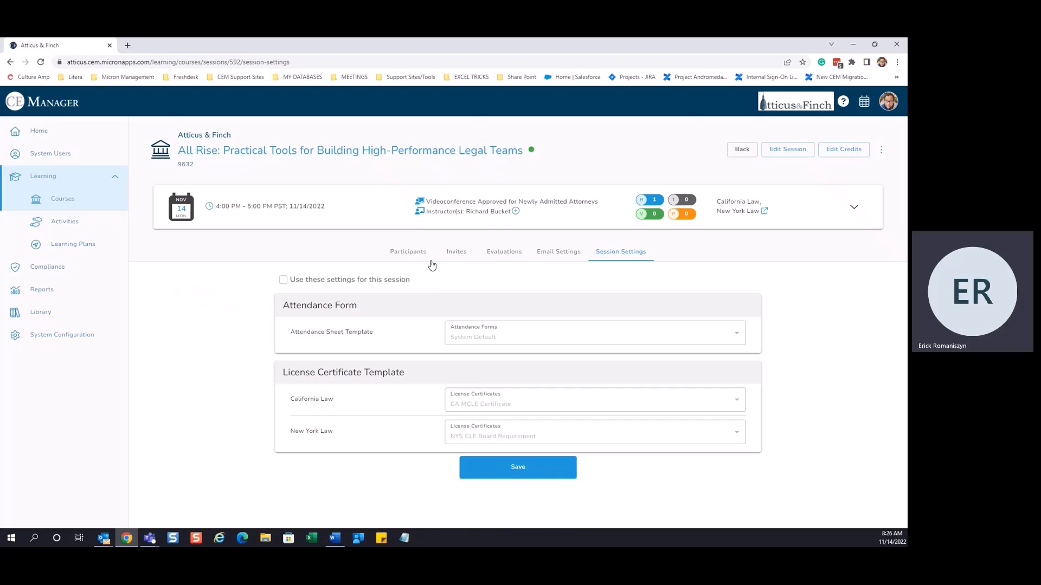
Start an email invitation with the "Course Invitation | Live - AF Table" template and choose another administrator as the reply-to contact.
{"action": "left_click", "coordinate": [456, 252]}
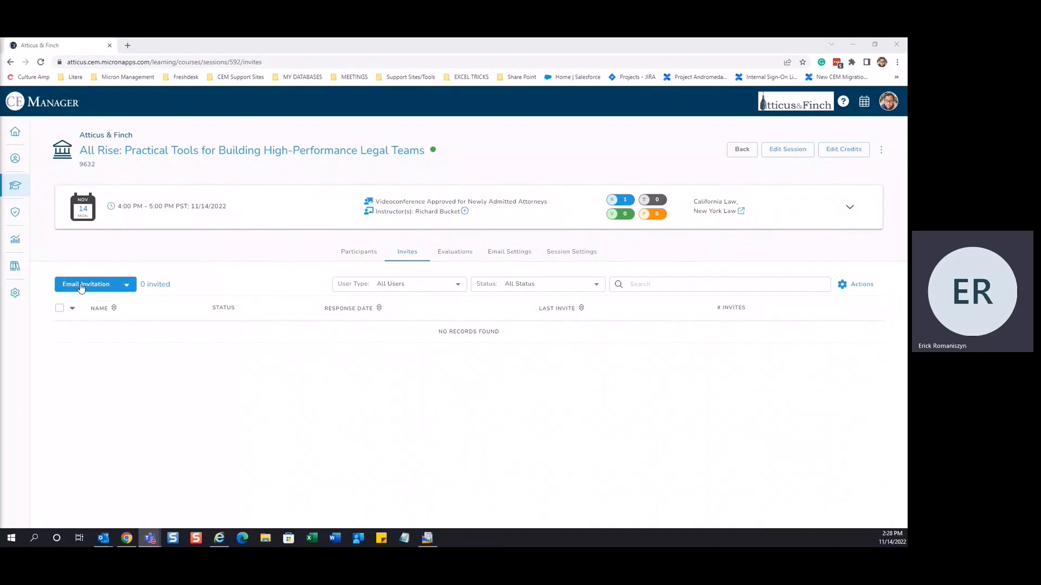
{"action": "left_click", "coordinate": [86, 286]}
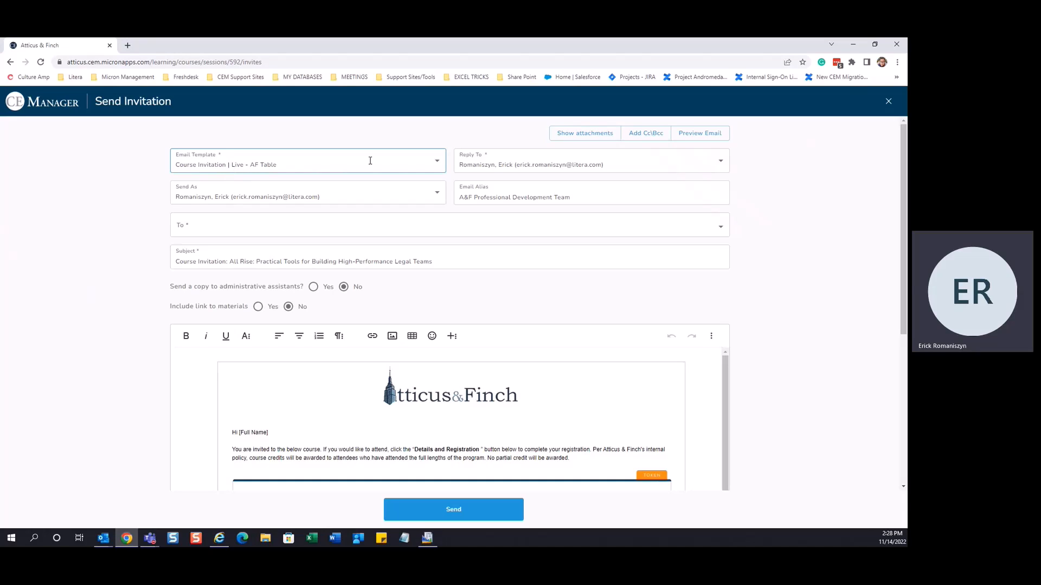
{"action": "left_click", "coordinate": [439, 165]}
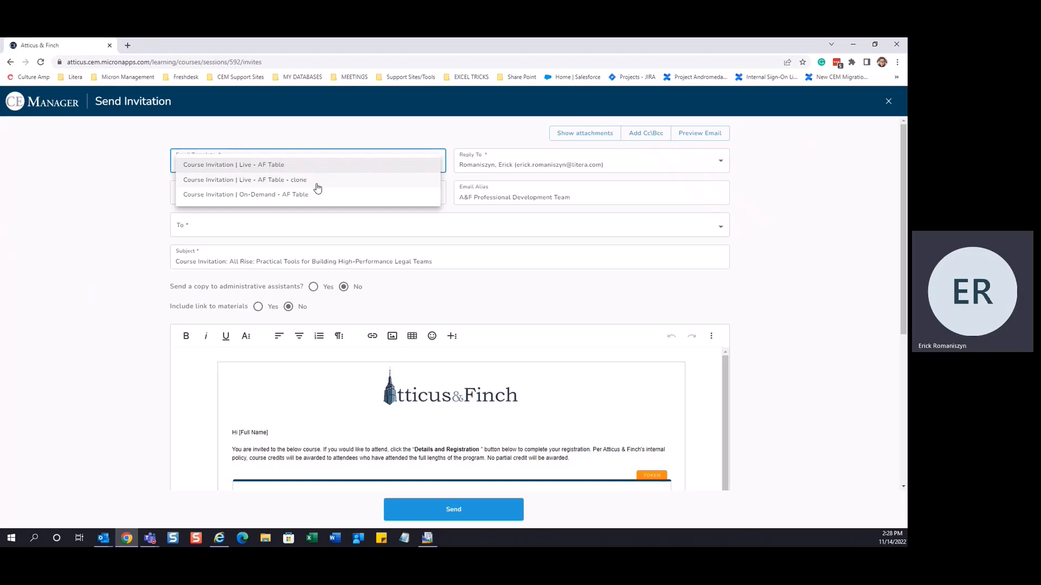
{"action": "left_click", "coordinate": [94, 203]}
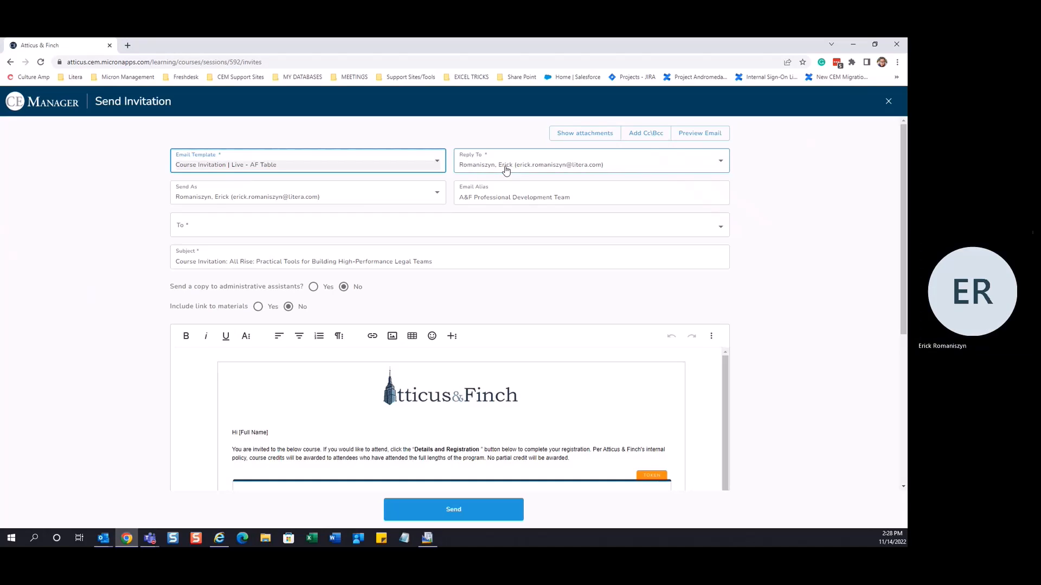
{"action": "left_click", "coordinate": [628, 171]}
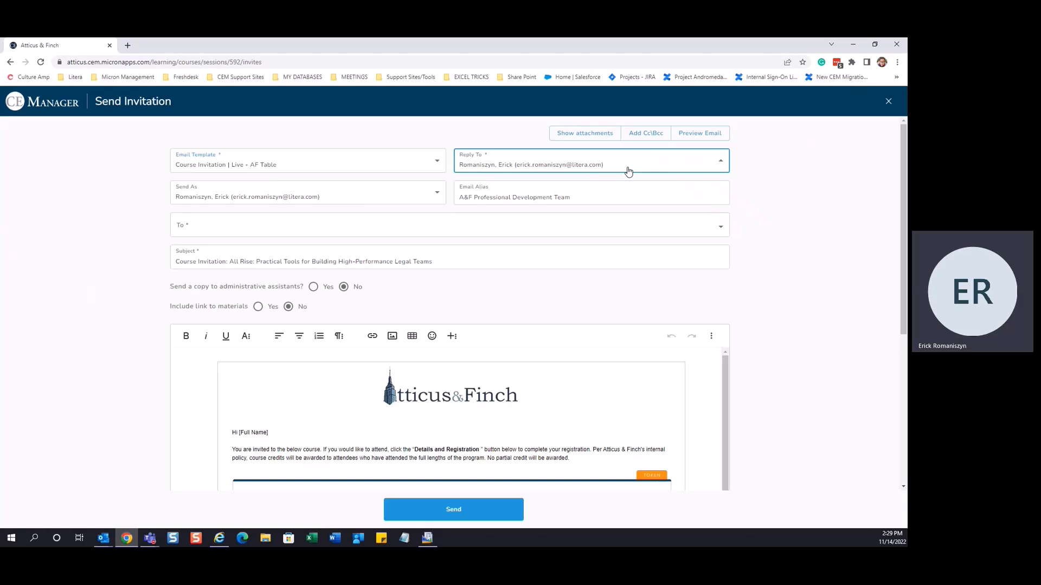
{"action": "left_click", "coordinate": [636, 348]}
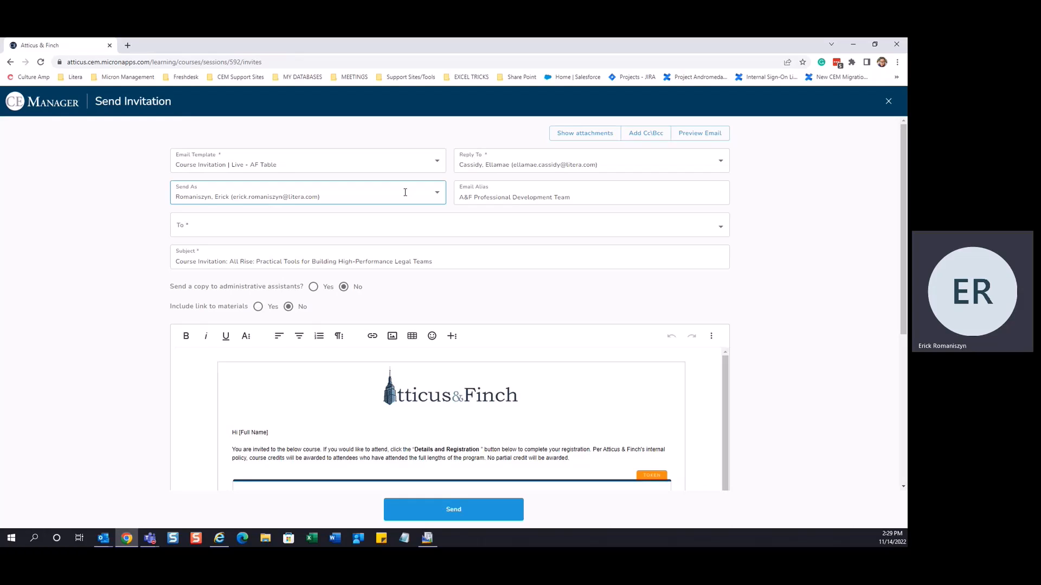
Examine the invitation's email alias, recipient and subject fields, leaving their contents as they are.
{"action": "left_click", "coordinate": [551, 190]}
{"action": "left_click_drag", "start_coordinate": [586, 193], "coordinate": [450, 205]}
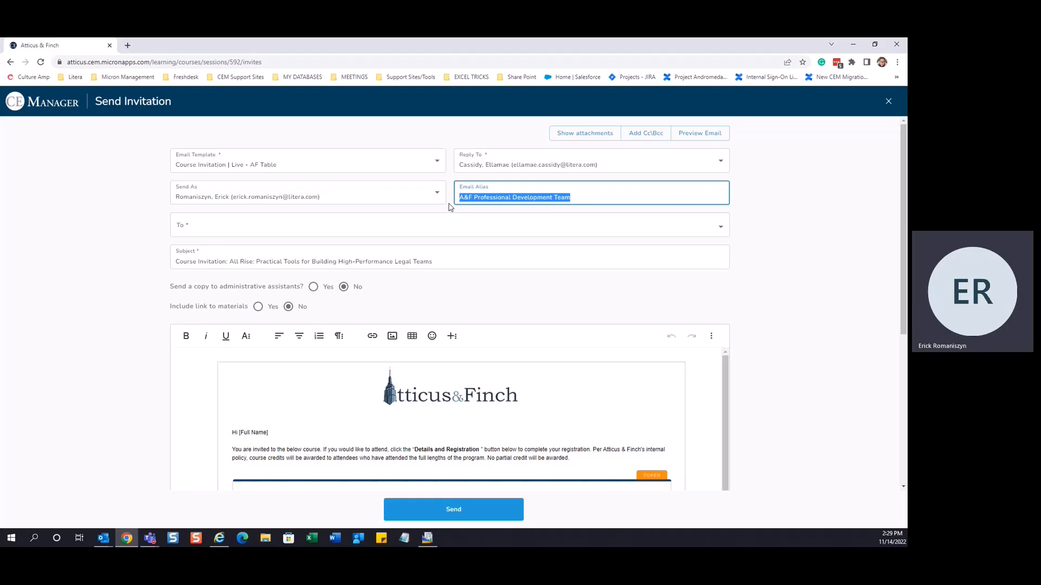
{"action": "left_click", "coordinate": [464, 299]}
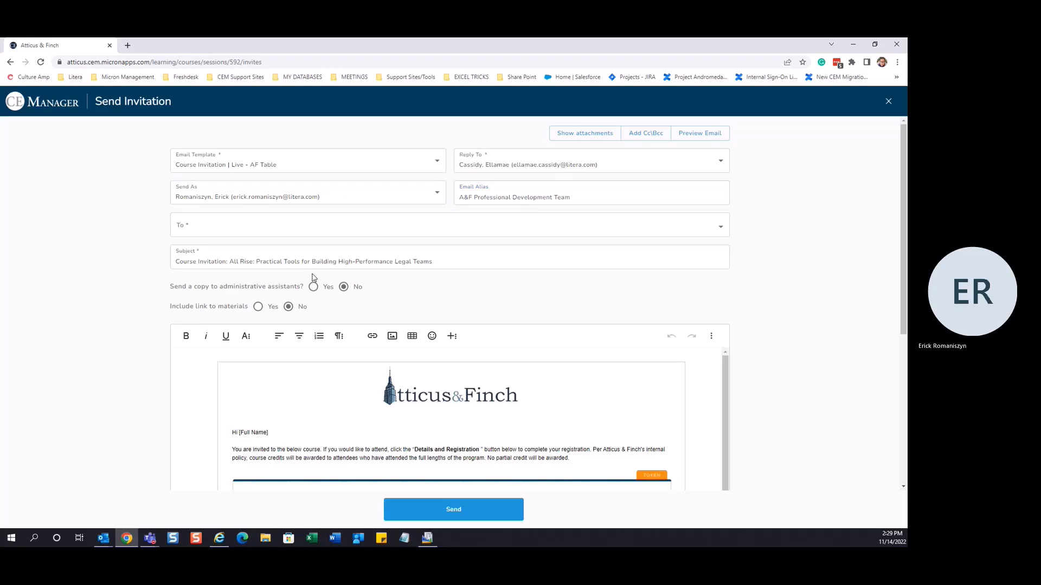
{"action": "left_click", "coordinate": [237, 226]}
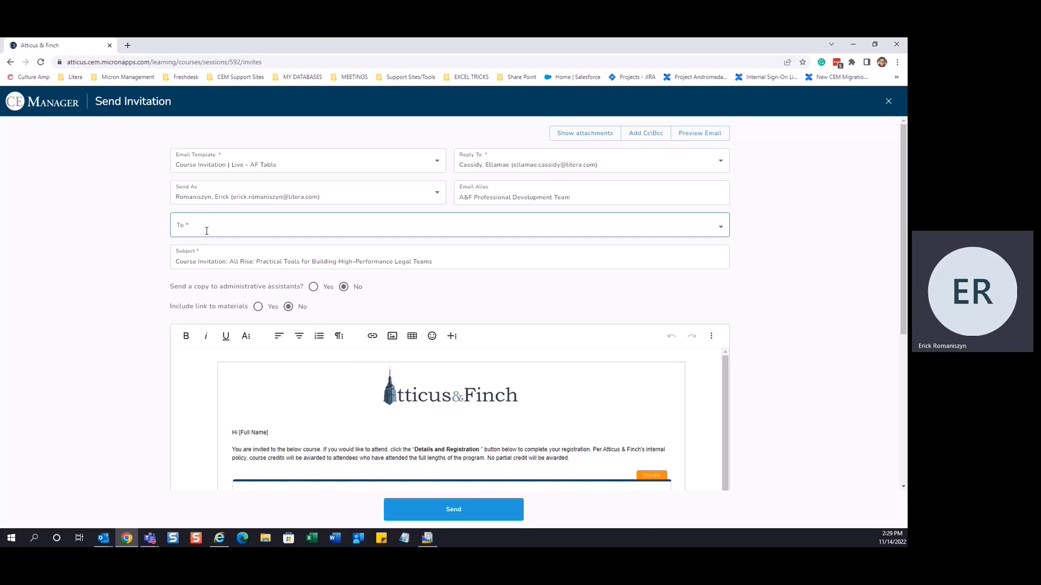
{"action": "left_click", "coordinate": [191, 247]}
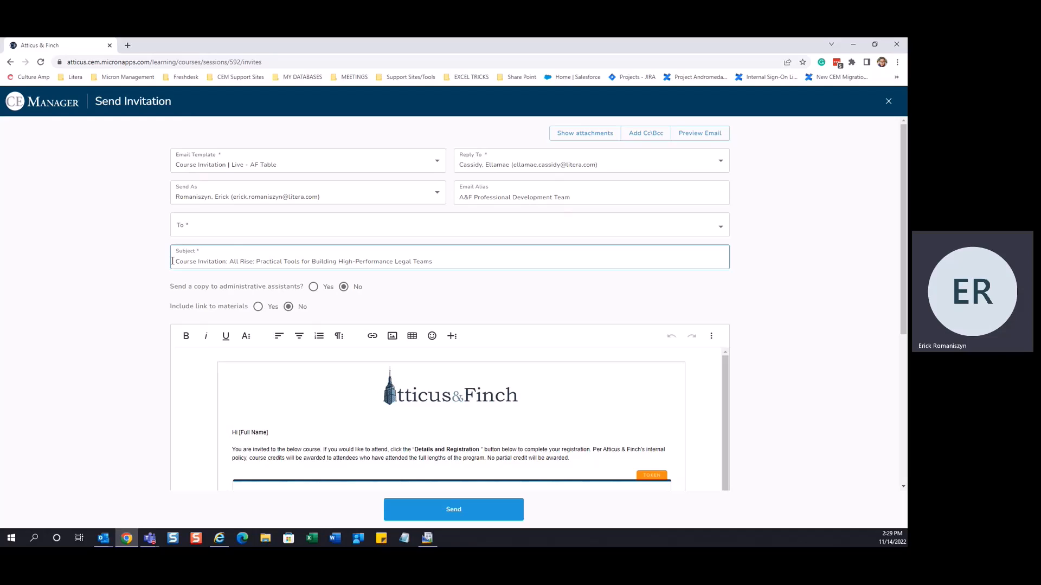
{"action": "left_click", "coordinate": [207, 264]}
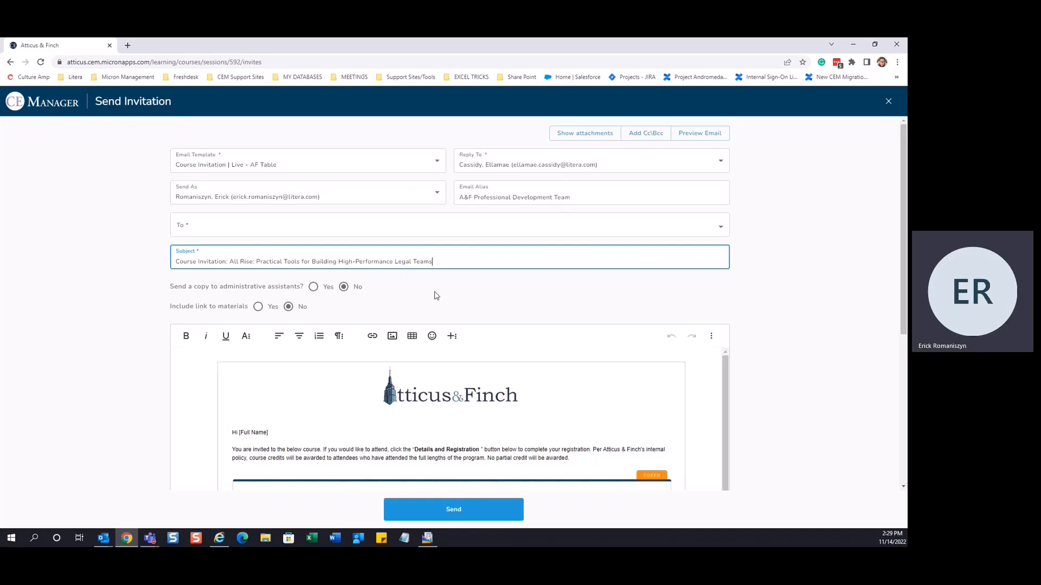
Set the invitation to send a copy to administrative assistants and to include a link to the materials.
{"action": "scroll", "coordinate": [436, 295], "scroll_direction": "down", "scroll_amount": 1}
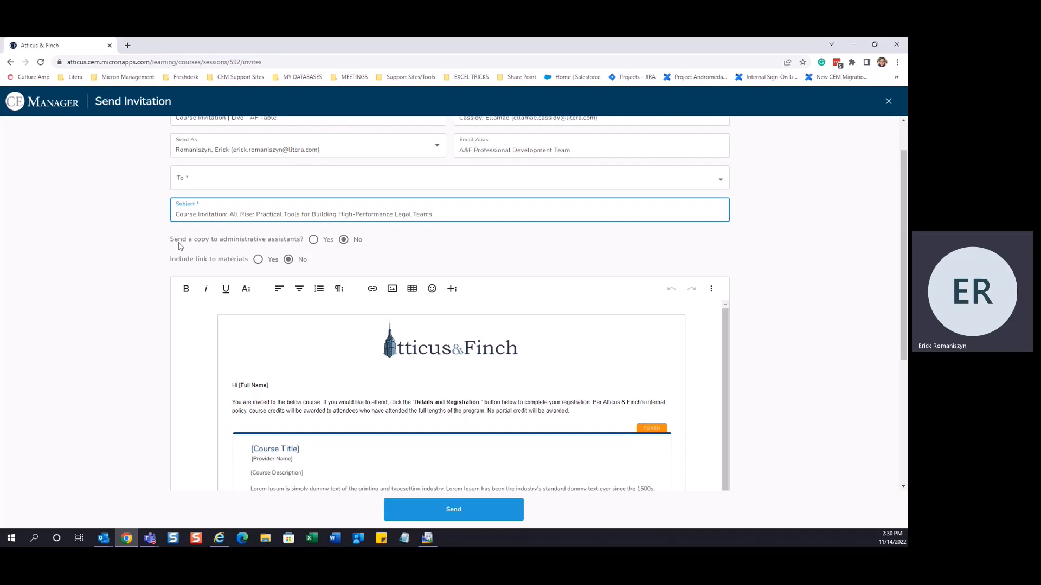
{"action": "left_click", "coordinate": [314, 240]}
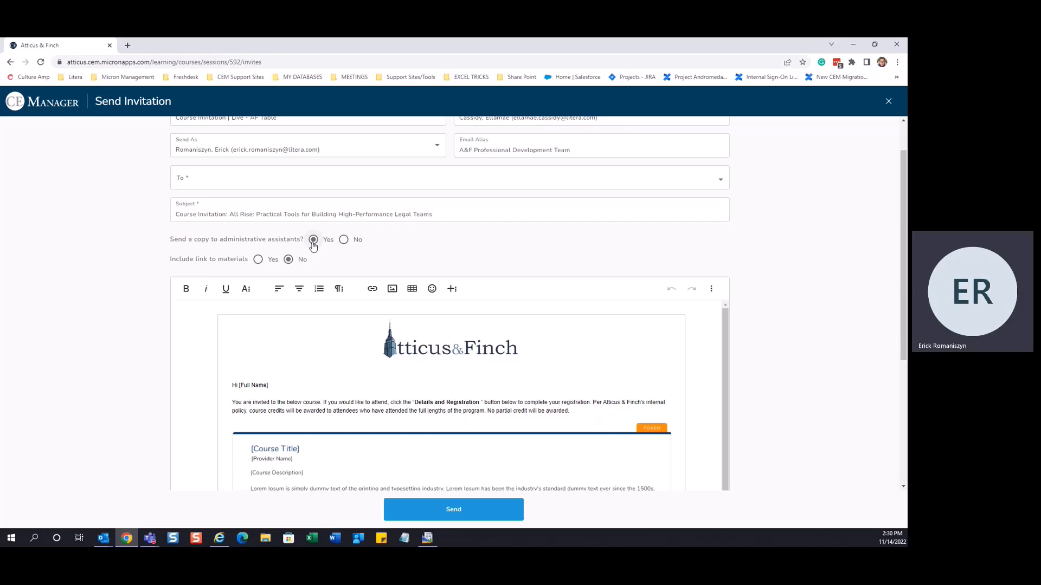
{"action": "left_click", "coordinate": [258, 261]}
Examine the invitation's message body, including the introductory text, course and session placeholders, credit table and registration button.
{"action": "scroll", "coordinate": [124, 303], "scroll_direction": "down", "scroll_amount": 2}
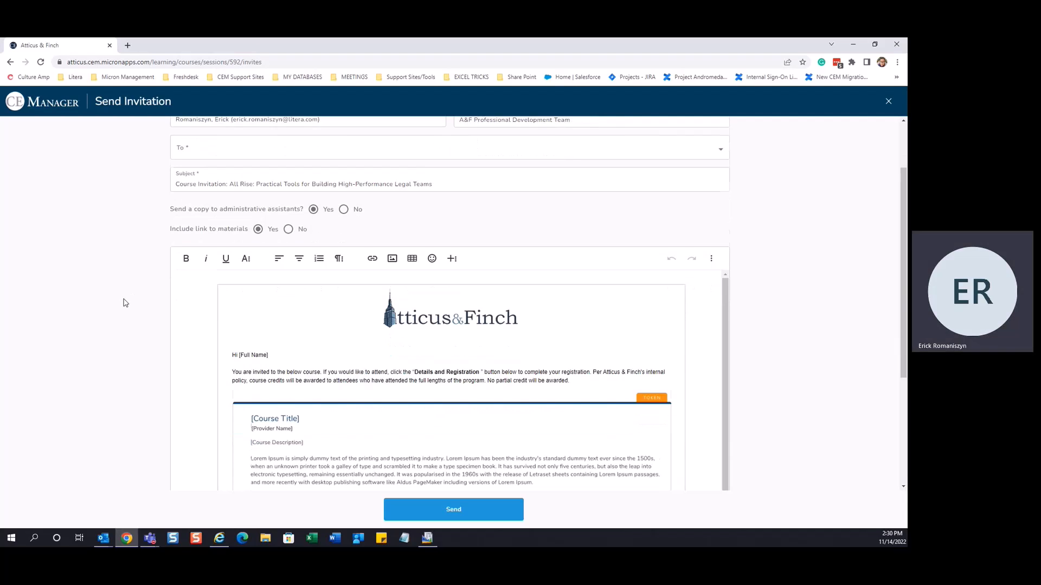
{"action": "scroll", "coordinate": [125, 303], "scroll_direction": "down", "scroll_amount": 1}
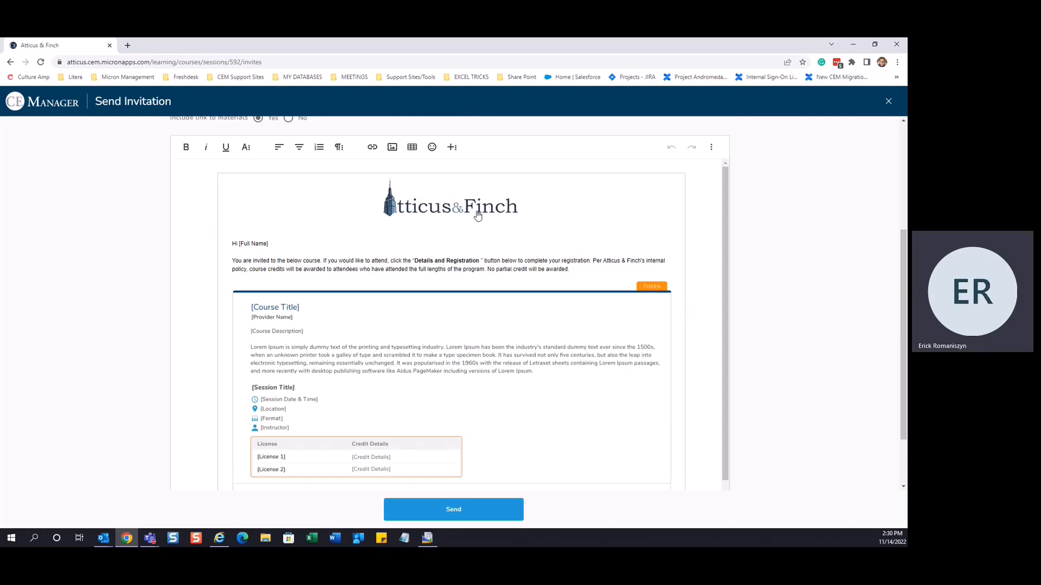
{"action": "left_click_drag", "start_coordinate": [578, 269], "coordinate": [231, 262]}
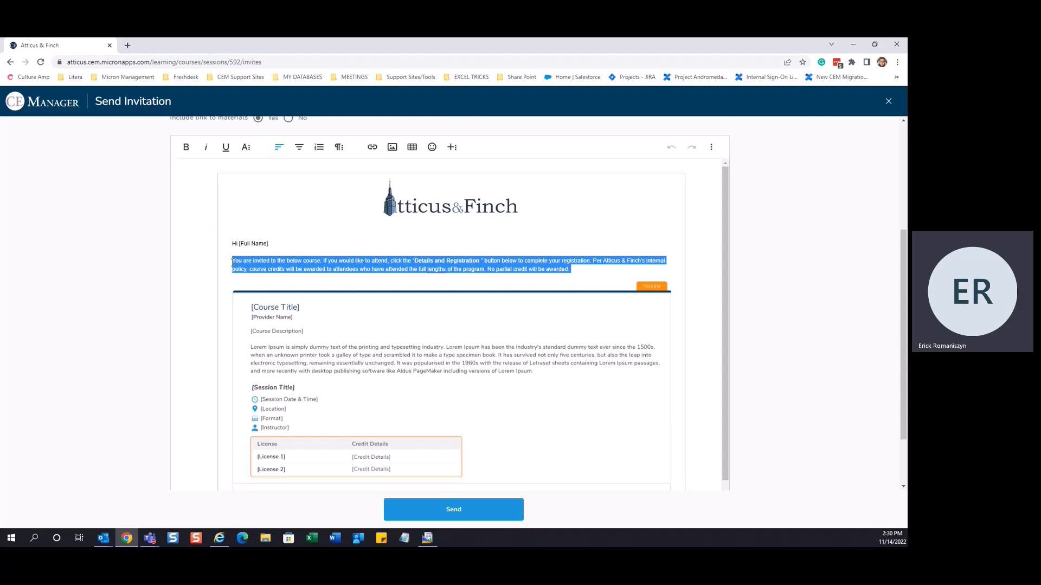
{"action": "left_click", "coordinate": [199, 279]}
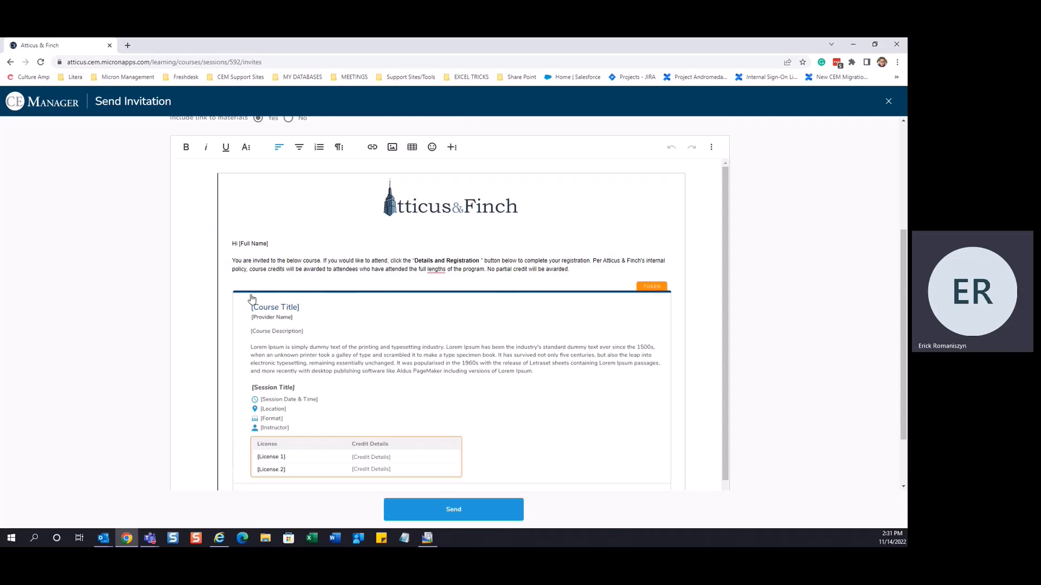
{"action": "scroll", "coordinate": [251, 298], "scroll_direction": "down", "scroll_amount": 1}
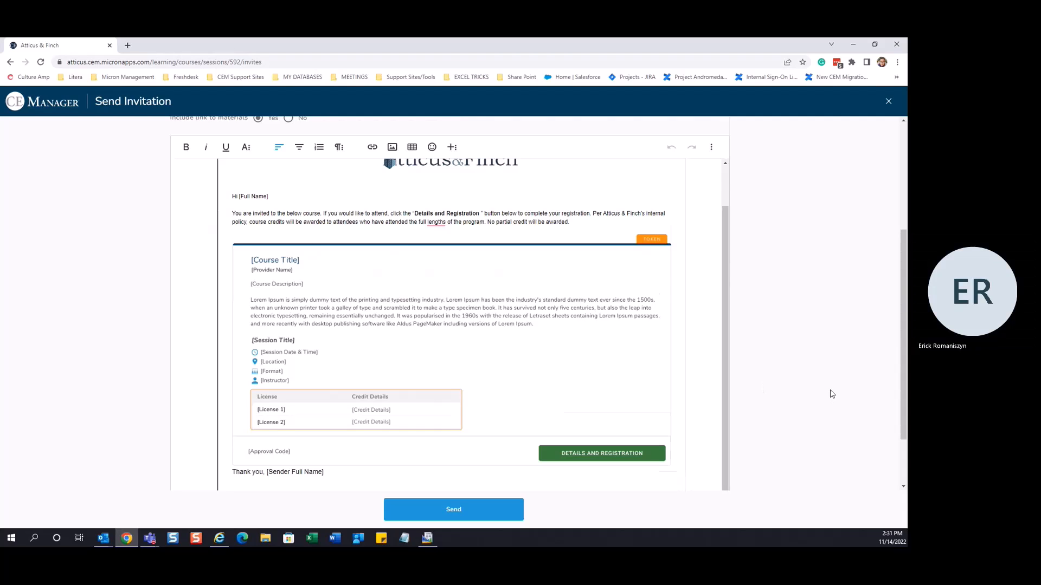
{"action": "scroll", "coordinate": [832, 395], "scroll_direction": "up", "scroll_amount": 4}
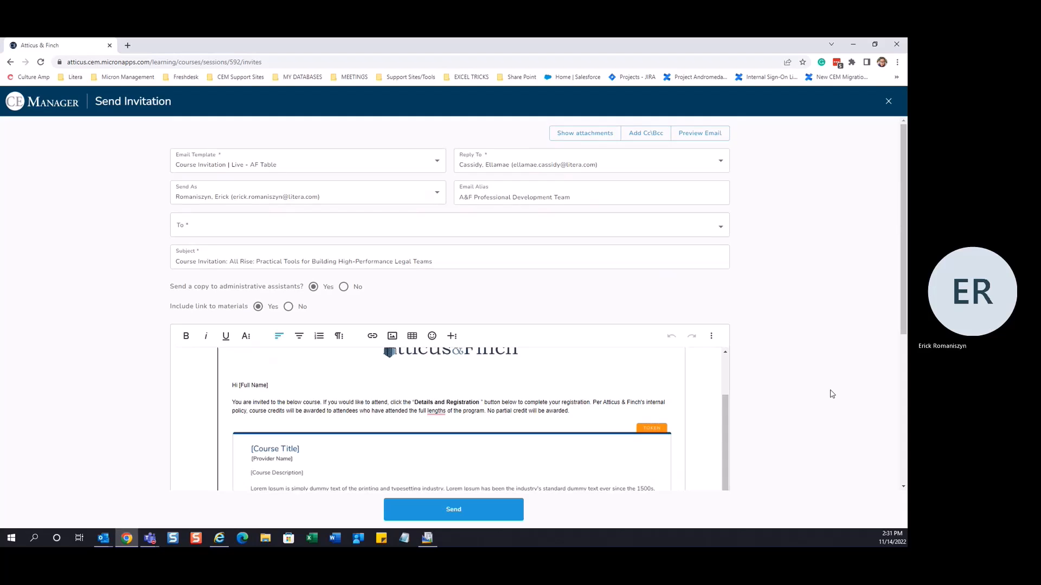
Open the advanced user search for the invitation's recipients and look through its first page of users.
{"action": "left_click", "coordinate": [192, 230]}
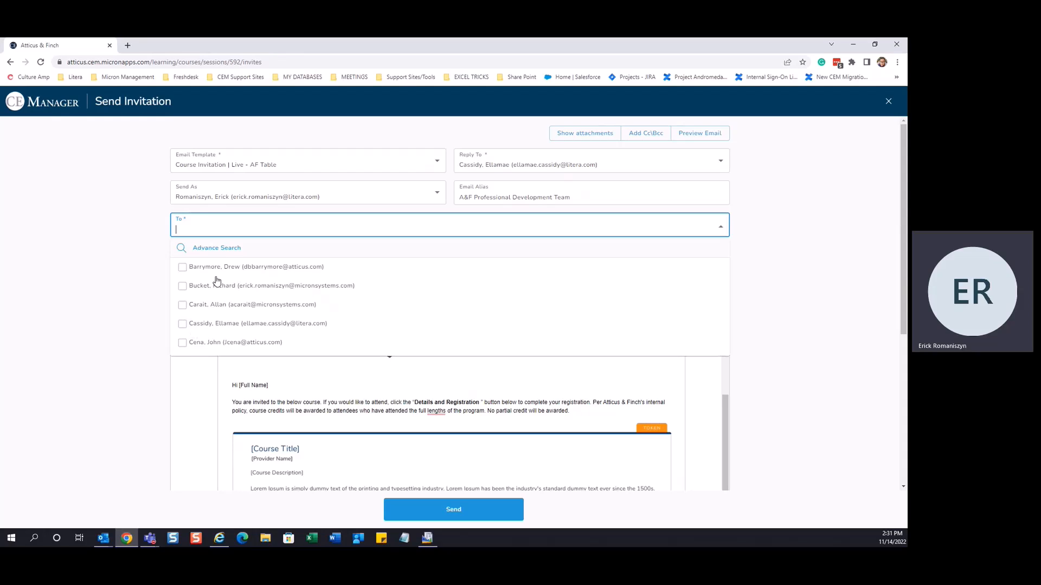
{"action": "left_click", "coordinate": [212, 249]}
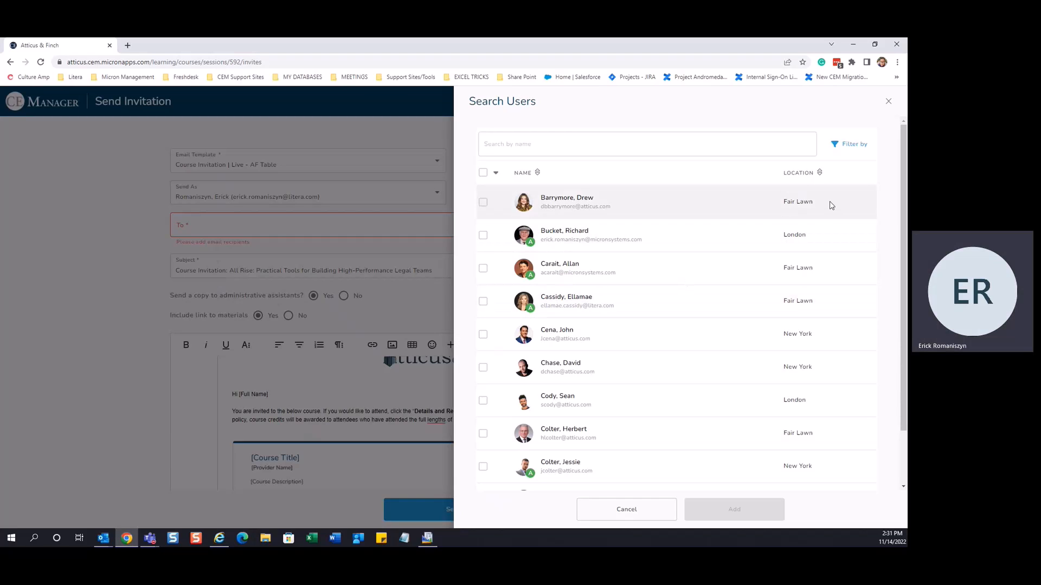
{"action": "left_click", "coordinate": [751, 143]}
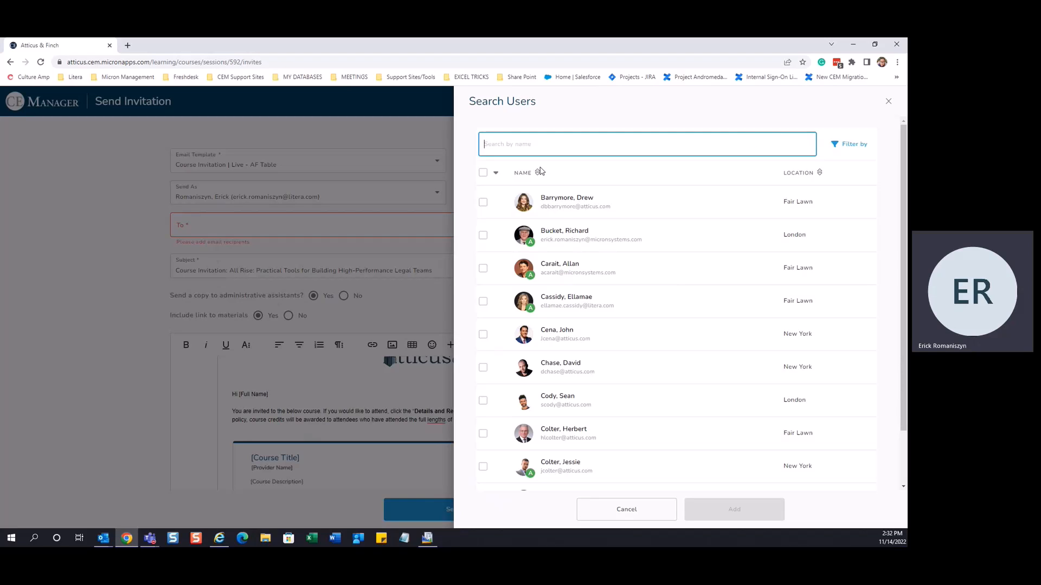
{"action": "scroll", "coordinate": [606, 325], "scroll_direction": "down", "scroll_amount": 1}
{"action": "scroll", "coordinate": [606, 327], "scroll_direction": "down", "scroll_amount": 1}
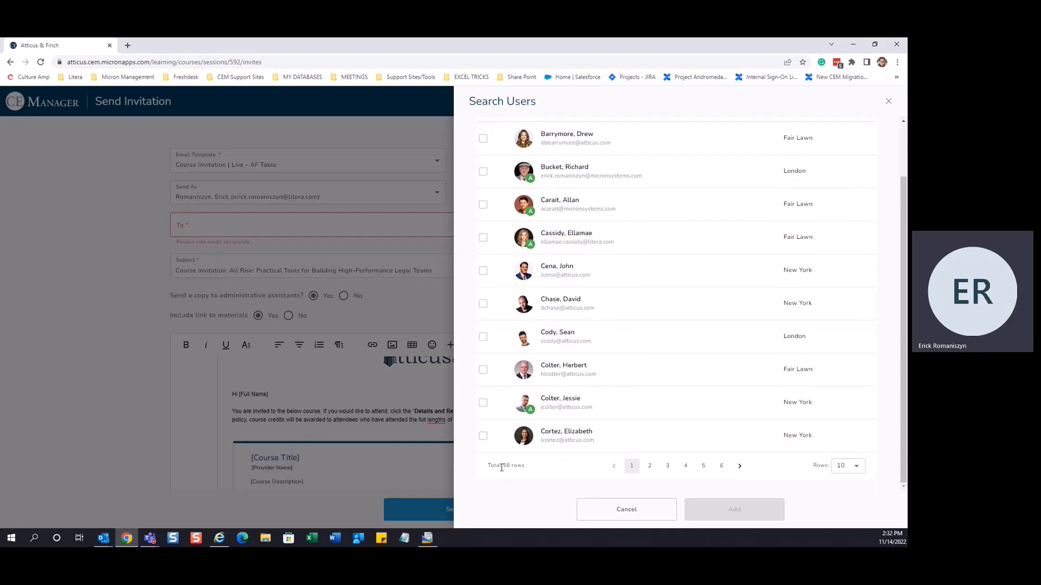
{"action": "scroll", "coordinate": [532, 469], "scroll_direction": "up", "scroll_amount": 2}
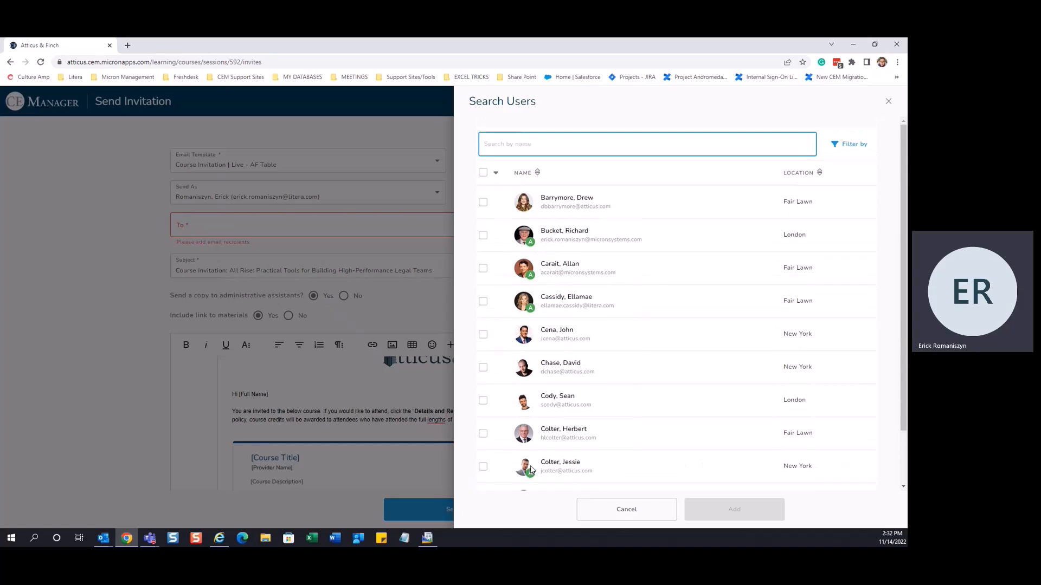
Select all users across every page of the recipient search, and clear the whole selection again.
{"action": "left_click", "coordinate": [496, 178]}
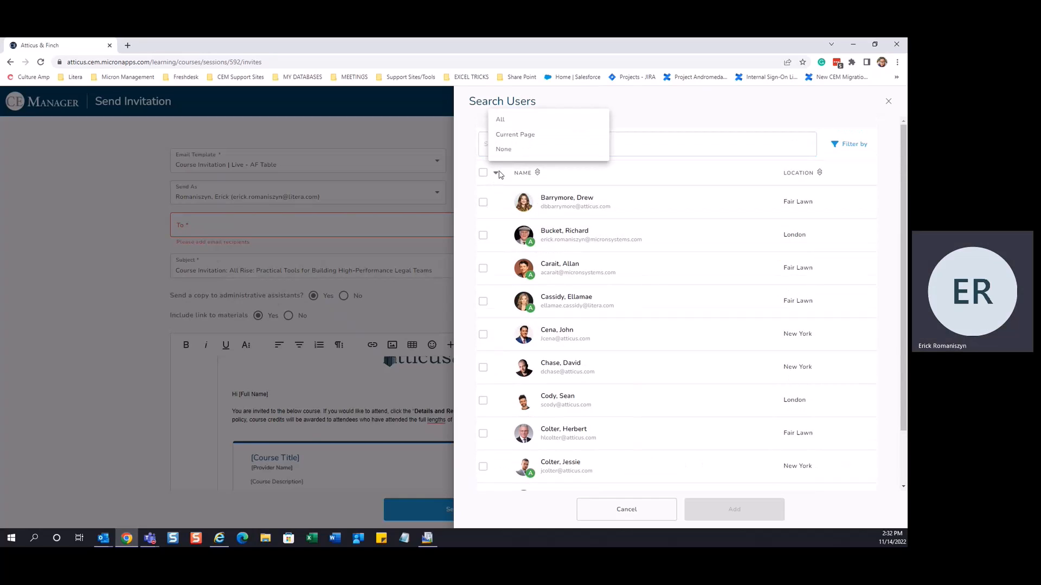
{"action": "left_click", "coordinate": [510, 120]}
{"action": "scroll", "coordinate": [636, 303], "scroll_direction": "down", "scroll_amount": 2}
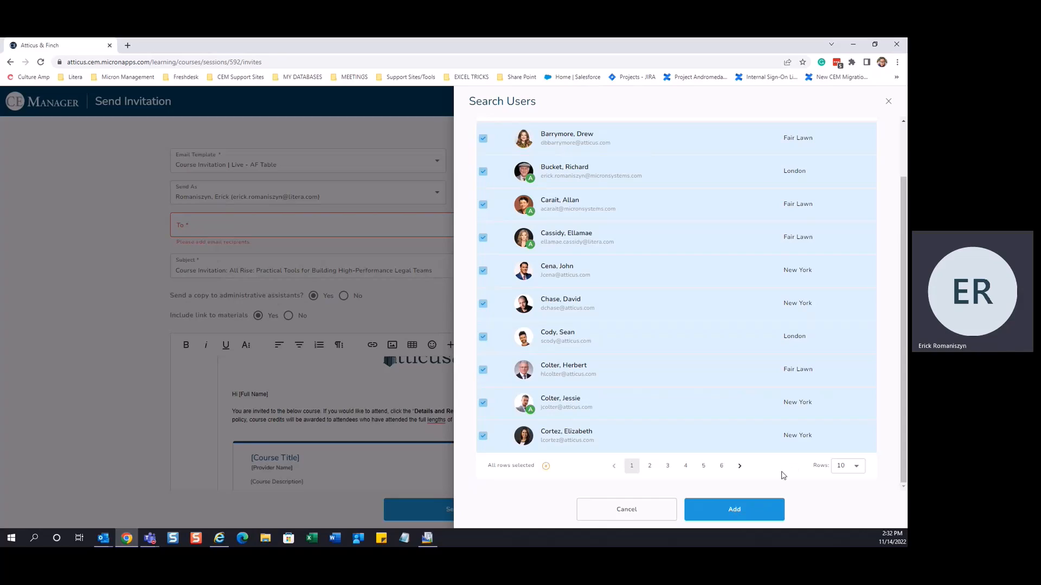
{"action": "scroll", "coordinate": [749, 474], "scroll_direction": "up", "scroll_amount": 2}
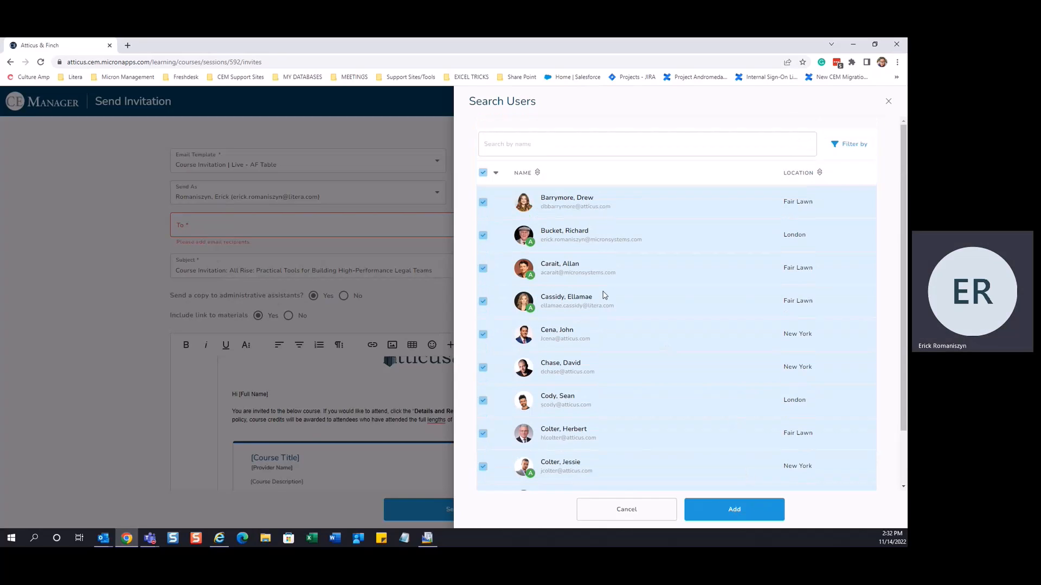
{"action": "left_click", "coordinate": [496, 173]}
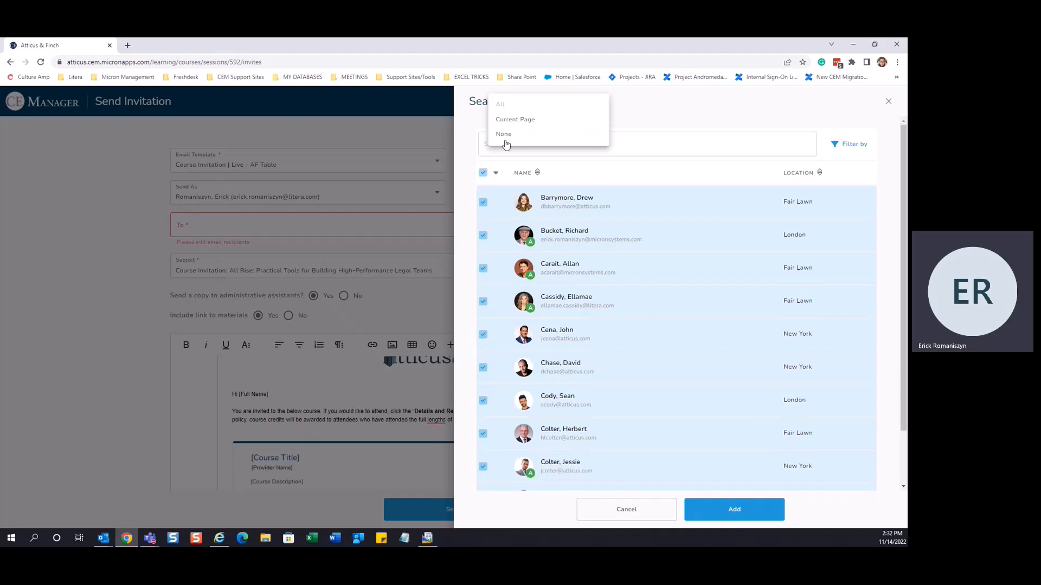
{"action": "left_click", "coordinate": [504, 136]}
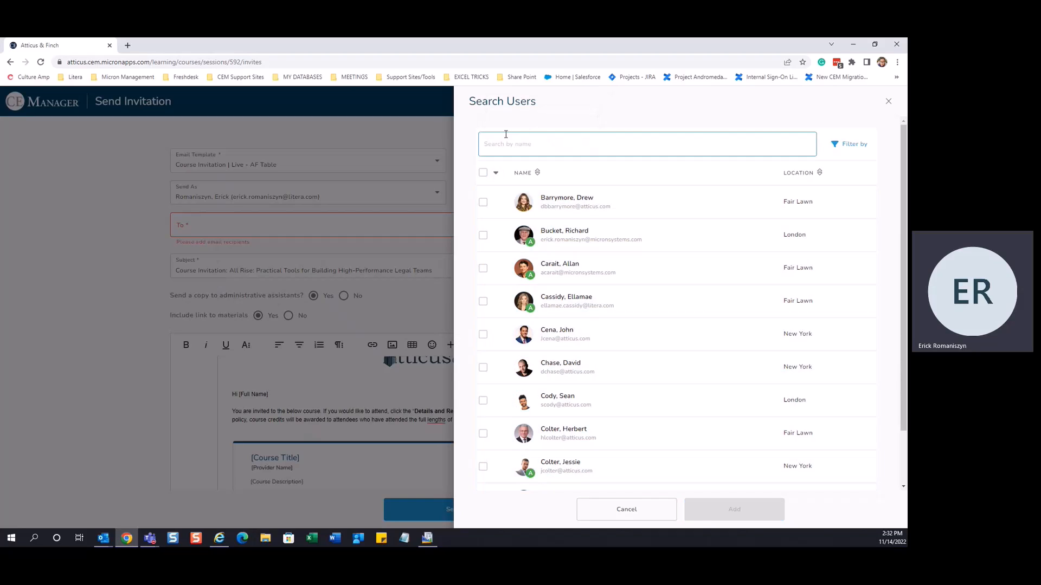
Filter the recipient search to users in the CE Manager group and look through the matching users.
{"action": "left_click", "coordinate": [856, 146]}
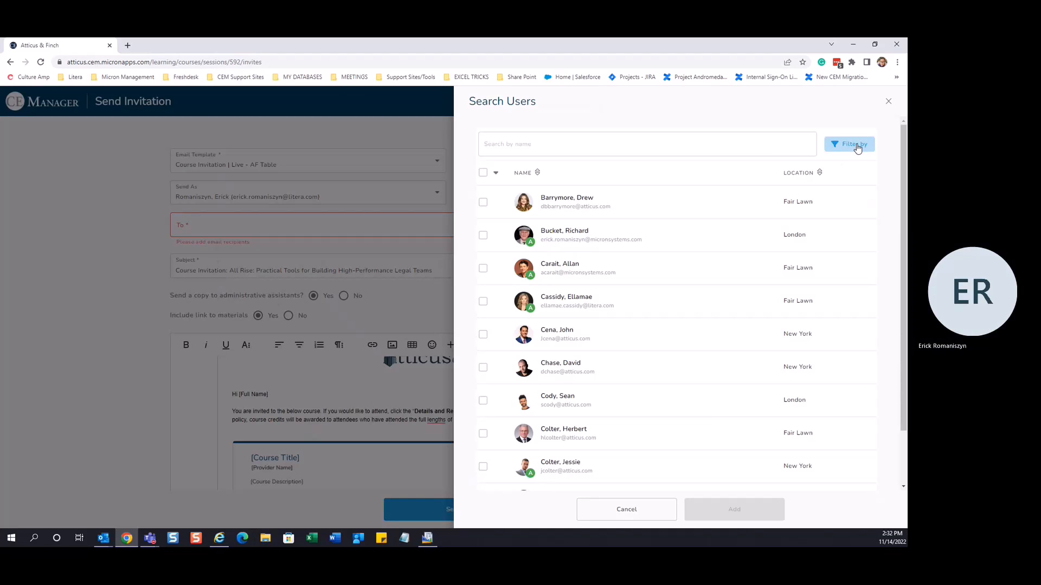
{"action": "left_click", "coordinate": [856, 146]}
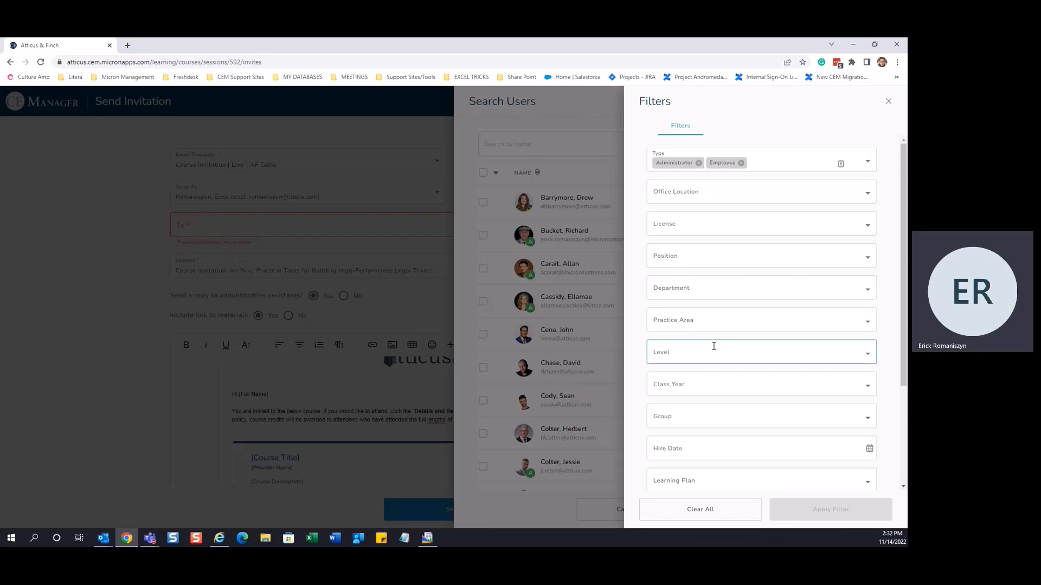
{"action": "scroll", "coordinate": [713, 346], "scroll_direction": "down", "scroll_amount": 1}
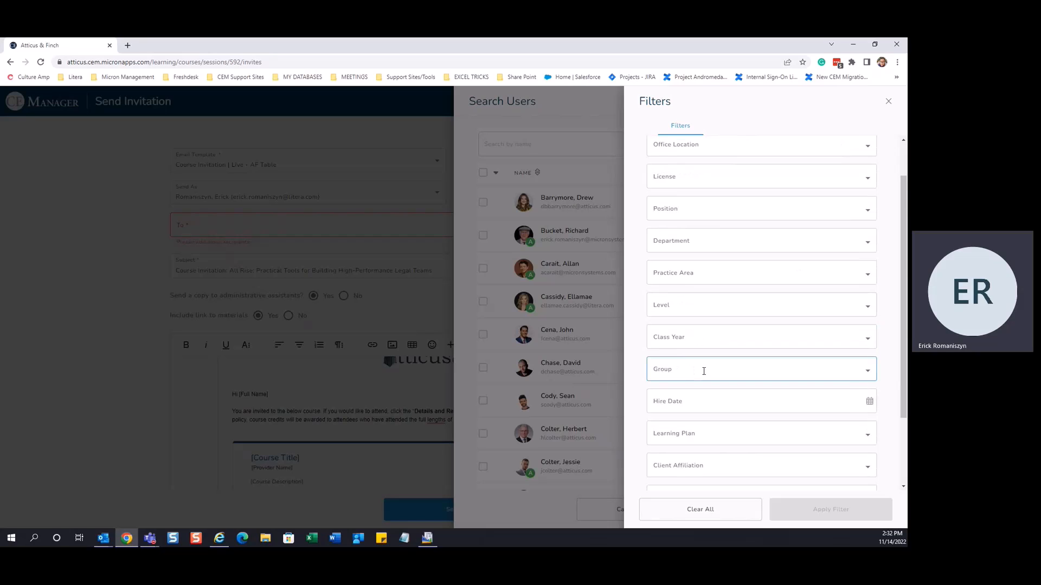
{"action": "left_click", "coordinate": [704, 371]}
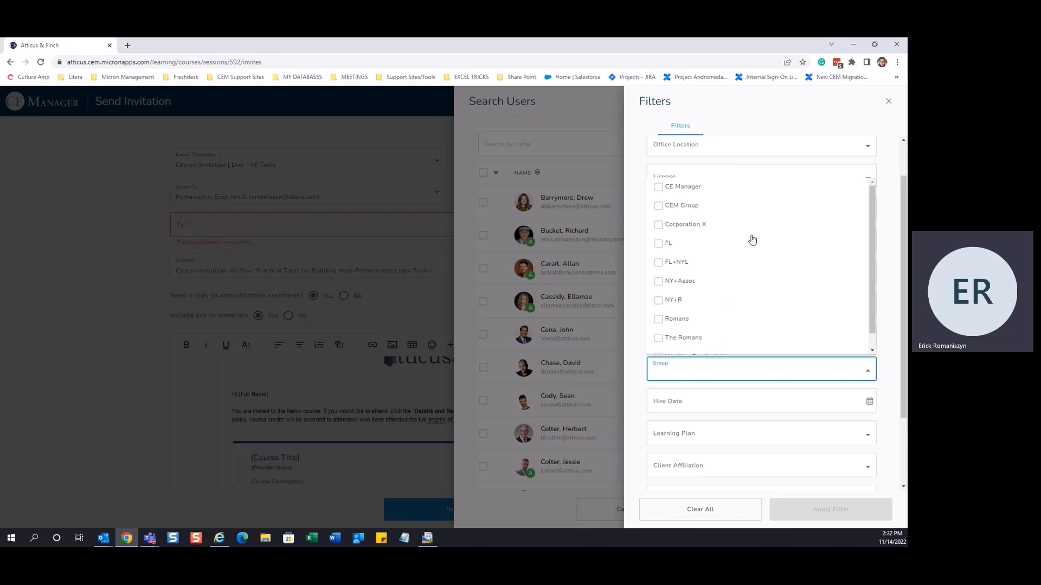
{"action": "left_click", "coordinate": [666, 190]}
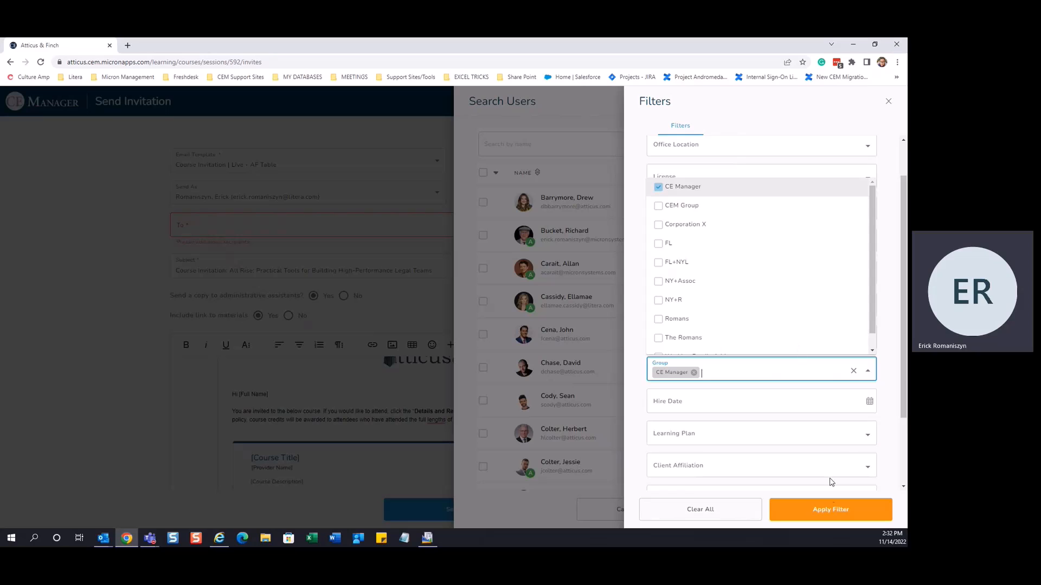
{"action": "left_click", "coordinate": [838, 515]}
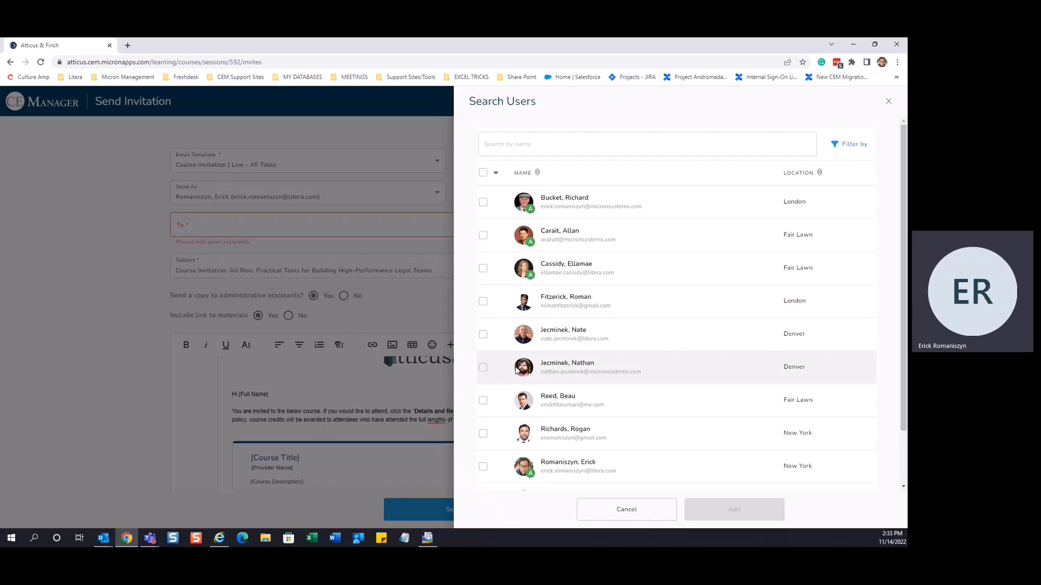
{"action": "scroll", "coordinate": [503, 468], "scroll_direction": "down", "scroll_amount": 1}
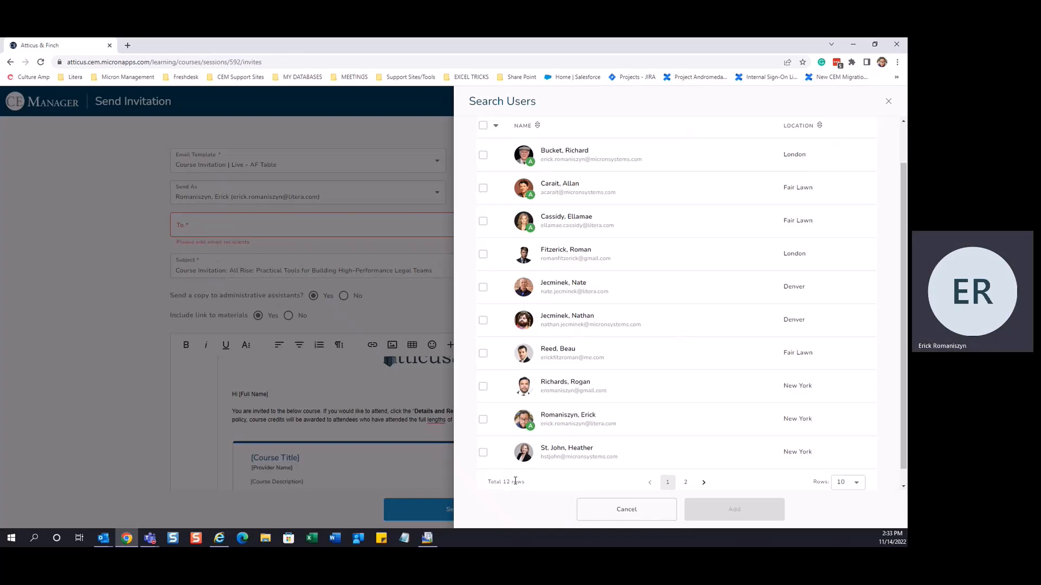
{"action": "scroll", "coordinate": [515, 481], "scroll_direction": "up", "scroll_amount": 1}
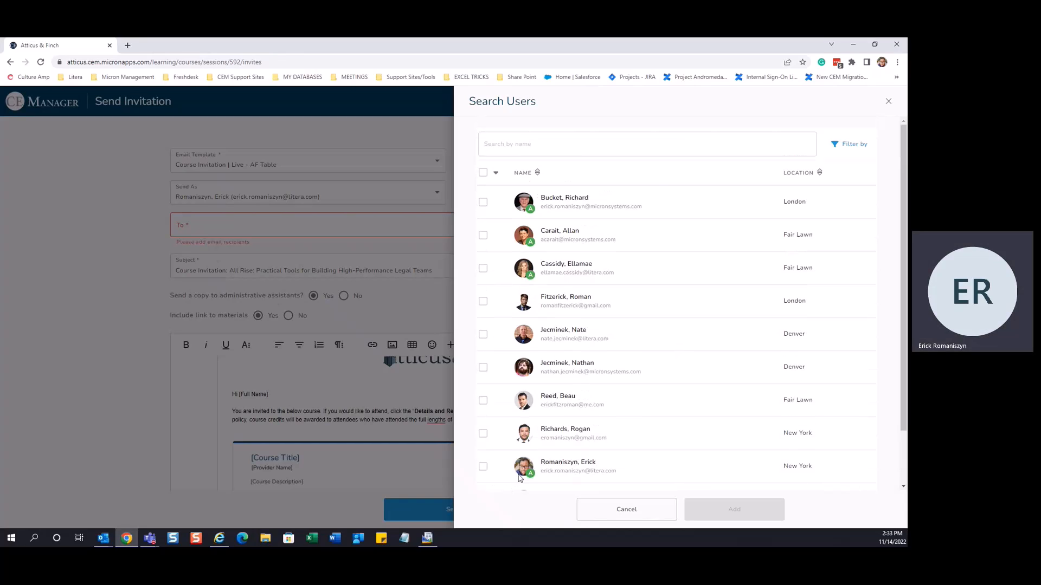
Select all users in the filtered list except the first one and add them as the invitation's recipients.
{"action": "left_click", "coordinate": [496, 173]}
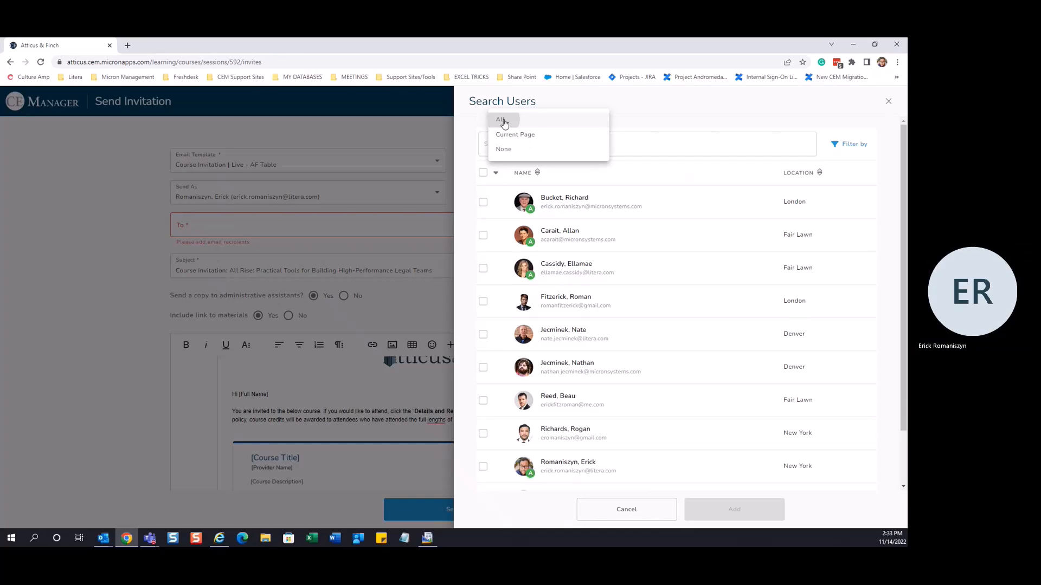
{"action": "left_click", "coordinate": [504, 123]}
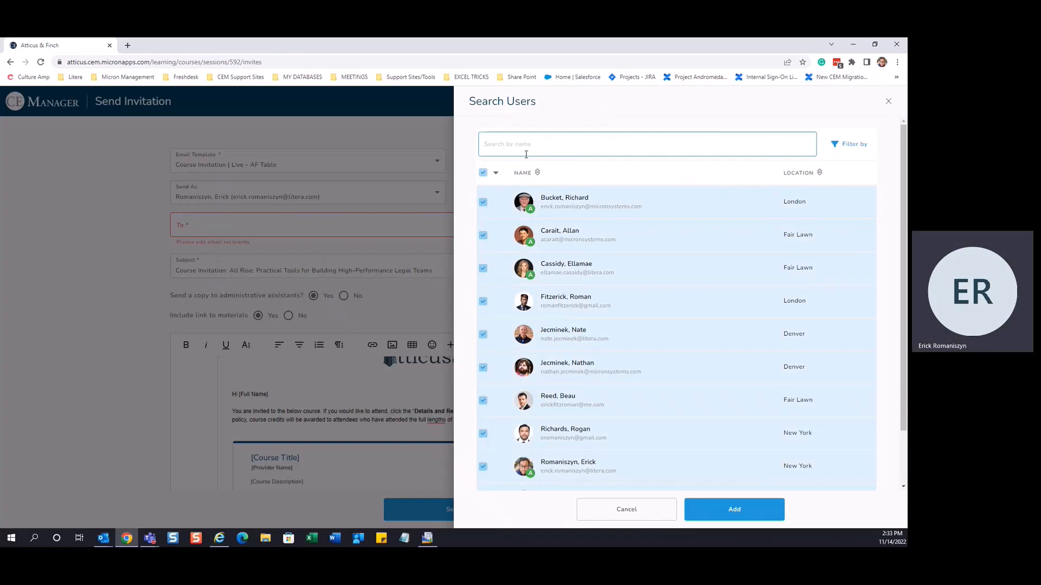
{"action": "left_click", "coordinate": [482, 205]}
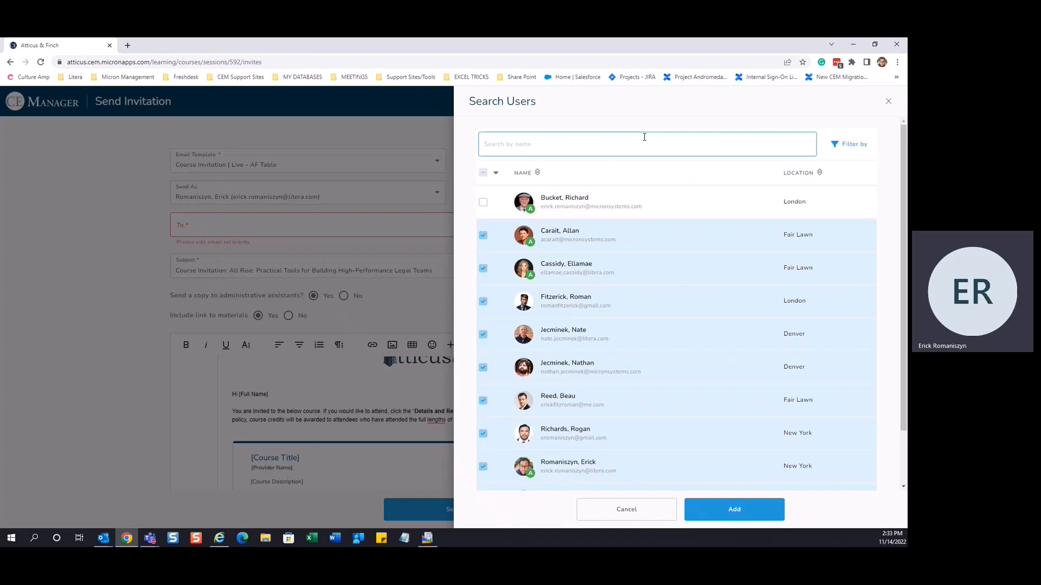
{"action": "left_click", "coordinate": [747, 514]}
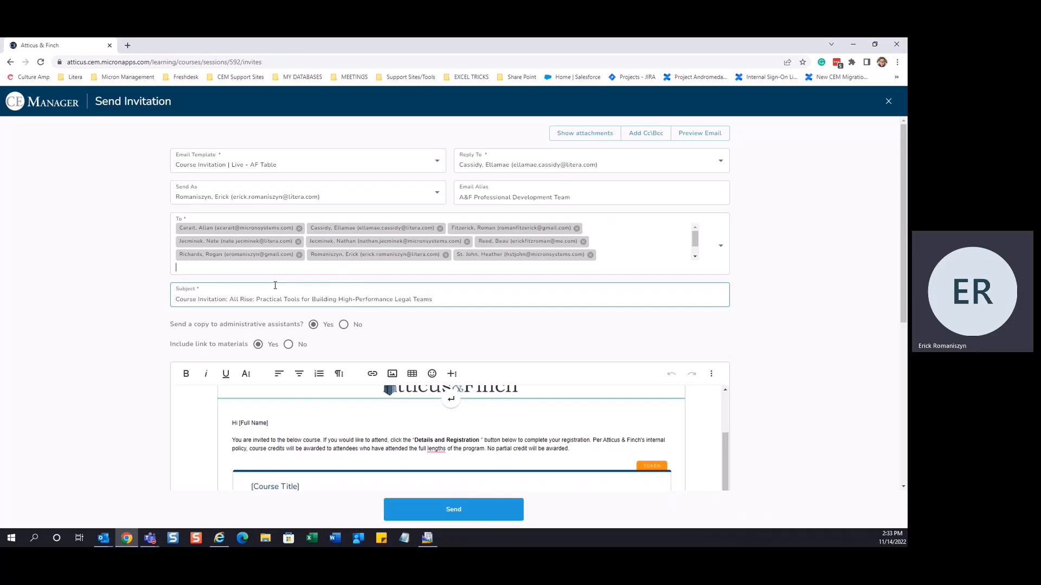
{"action": "left_click", "coordinate": [243, 228]}
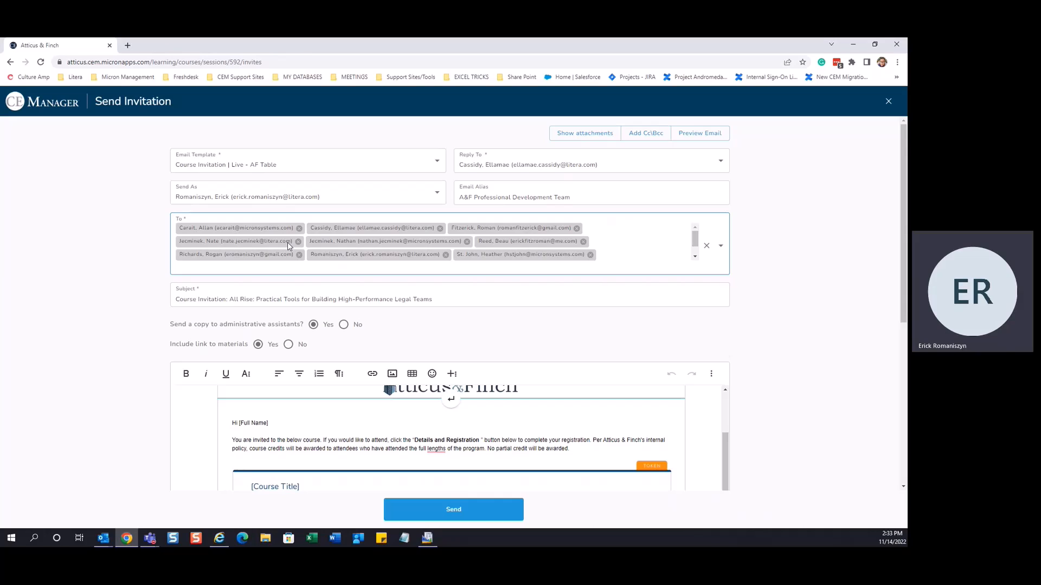
{"action": "left_click", "coordinate": [134, 269]}
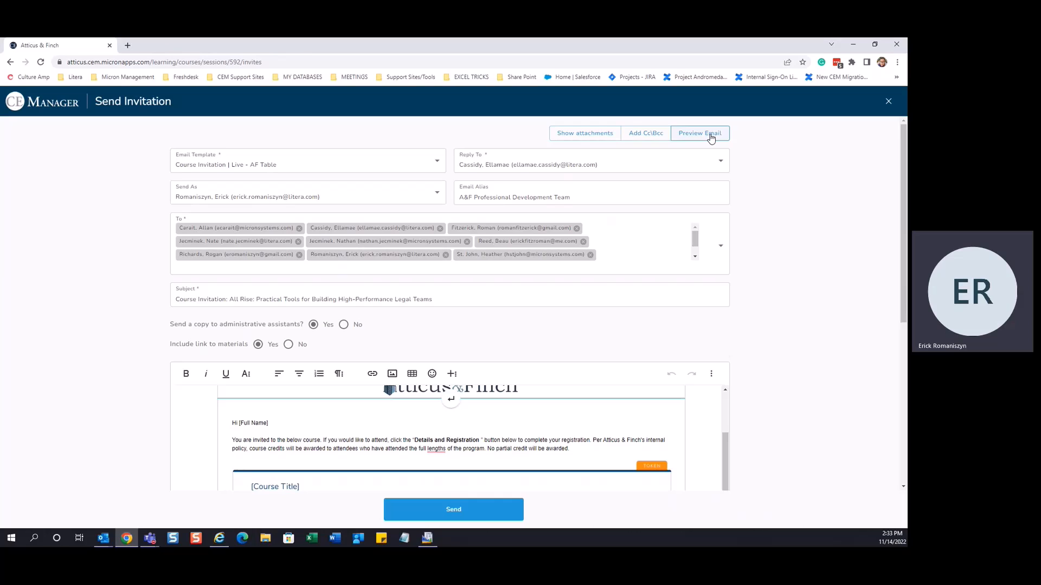
Look at the invitation's attachment upload field and its Cc and Bcc options, hiding each set of fields again.
{"action": "left_click", "coordinate": [590, 136]}
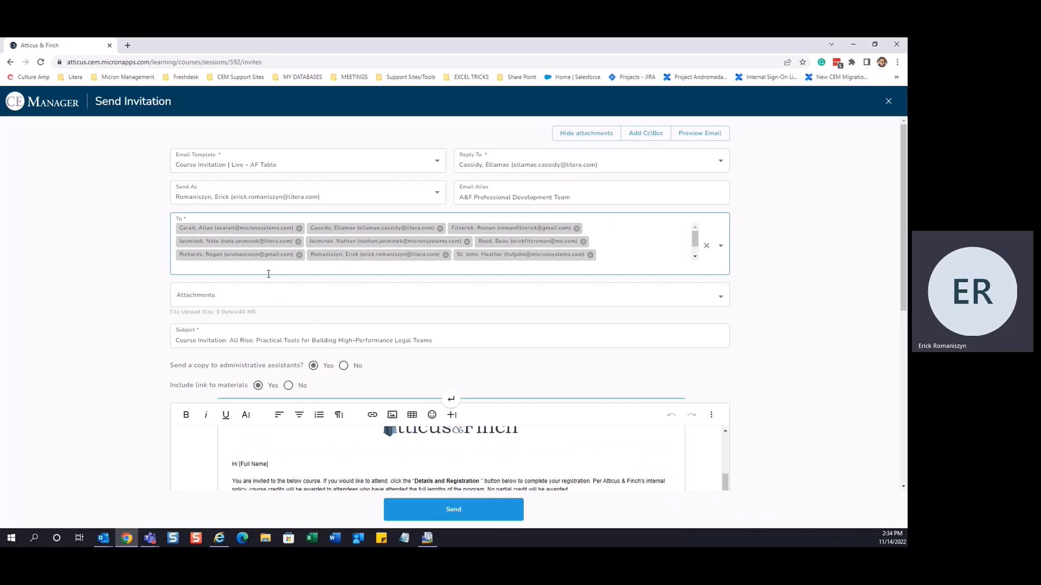
{"action": "left_click", "coordinate": [206, 294]}
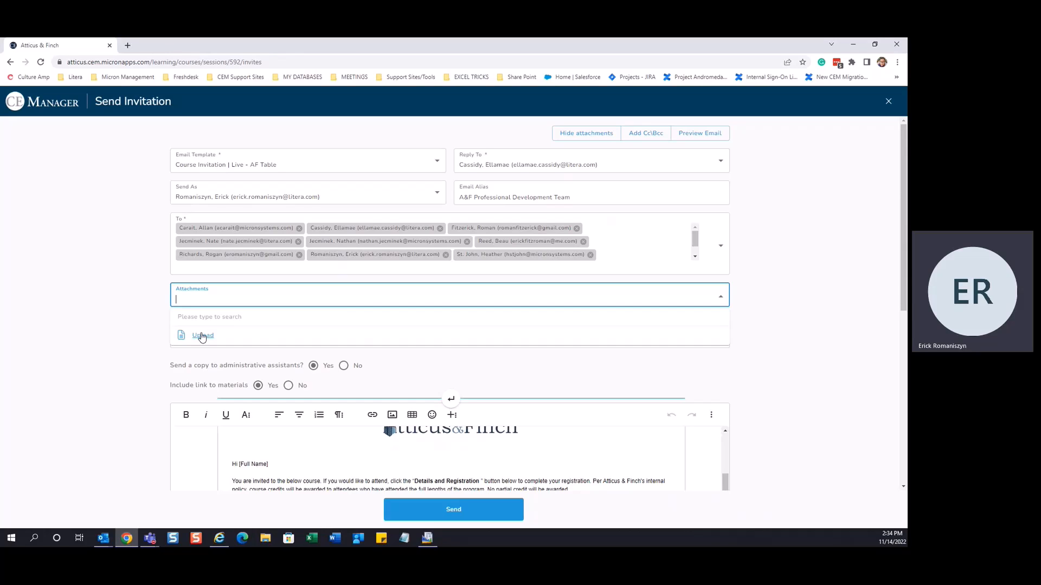
{"action": "left_click", "coordinate": [131, 329]}
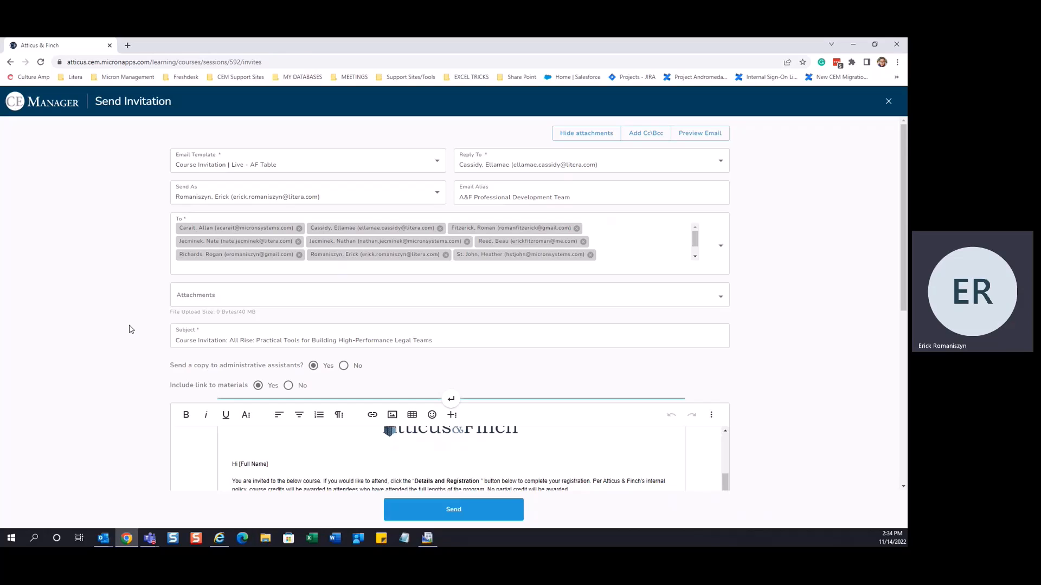
{"action": "left_click", "coordinate": [582, 135]}
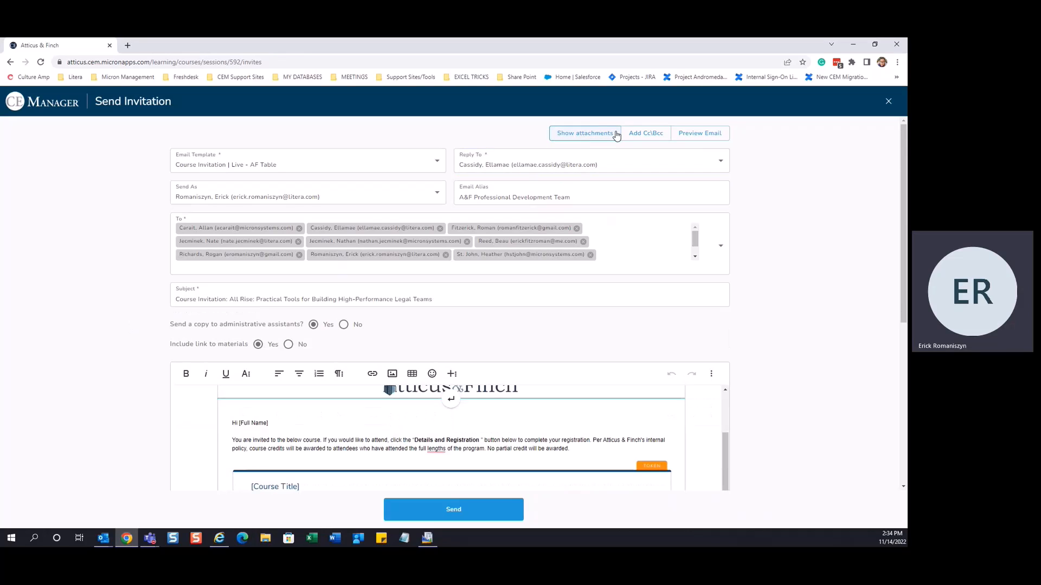
{"action": "left_click", "coordinate": [648, 137]}
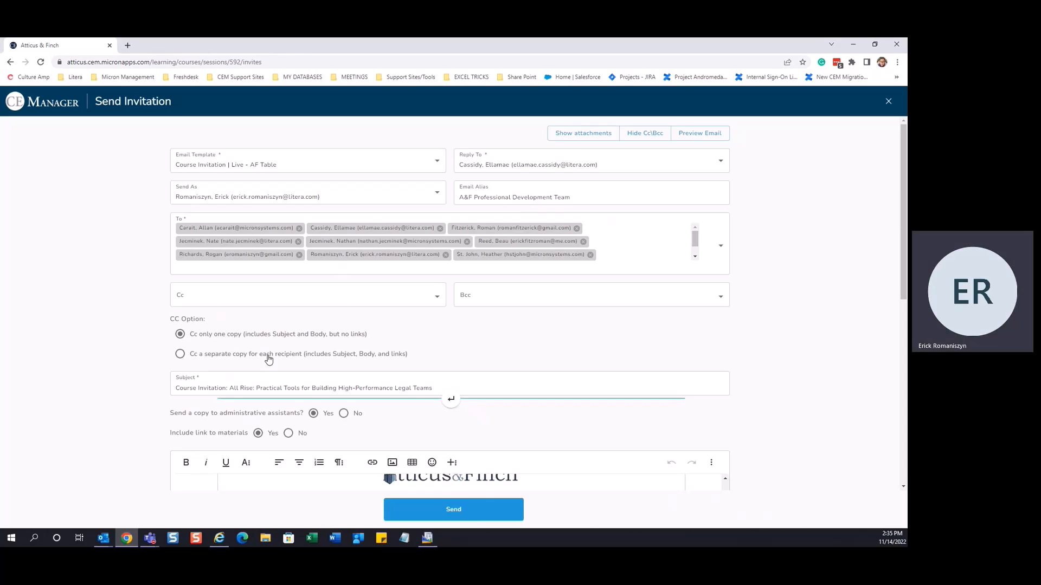
{"action": "left_click", "coordinate": [651, 135]}
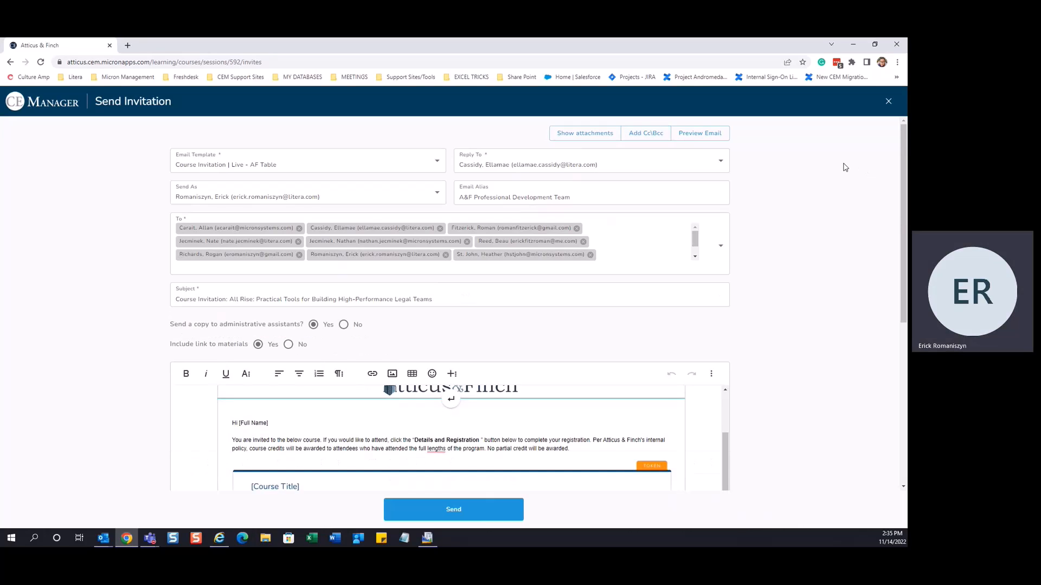
Preview the course invitation email, close the preview and send the invitation to the recipients.
{"action": "left_click", "coordinate": [692, 135]}
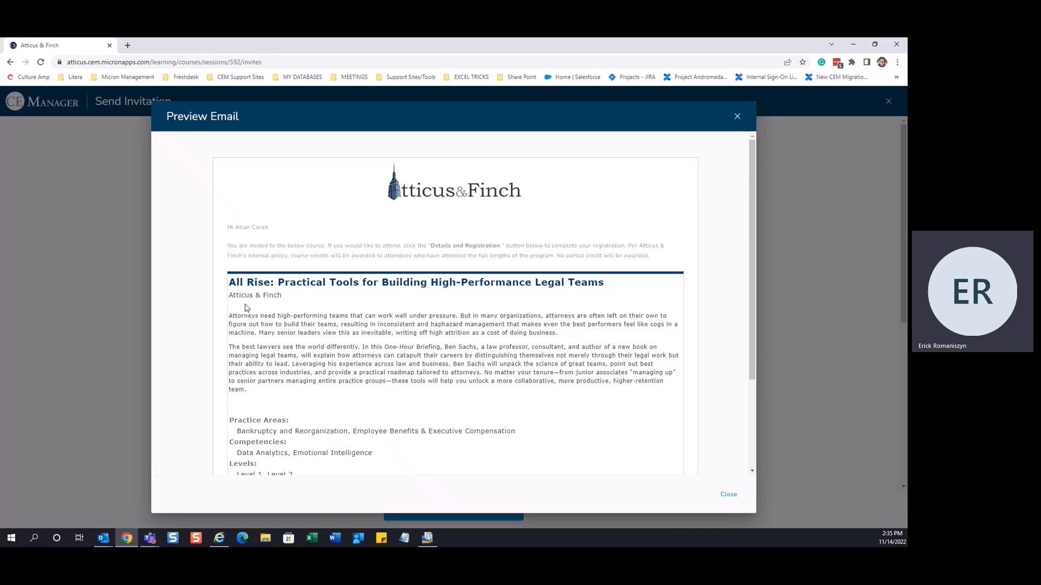
{"action": "left_click", "coordinate": [729, 494]}
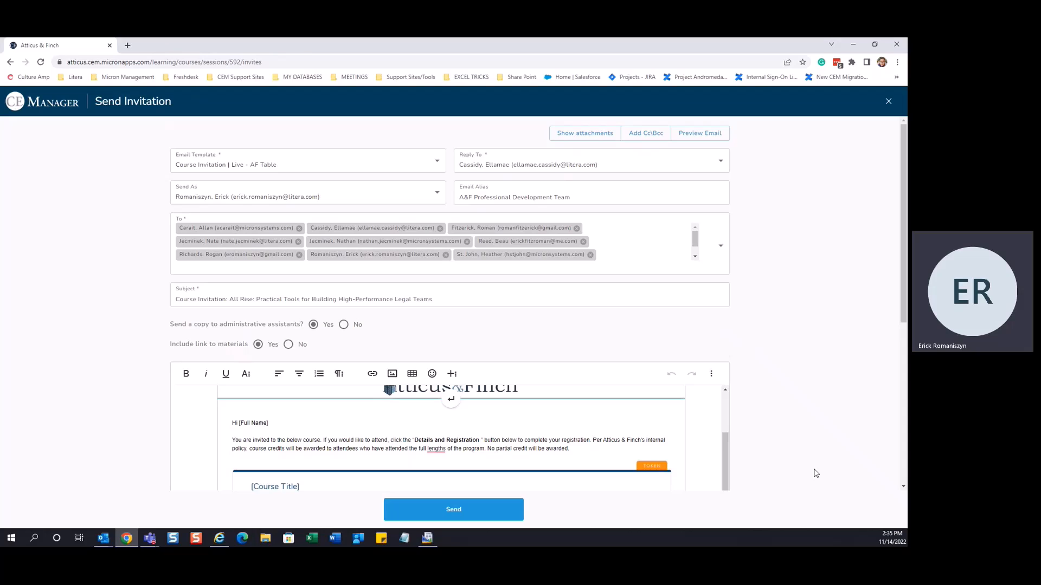
{"action": "left_click", "coordinate": [440, 511]}
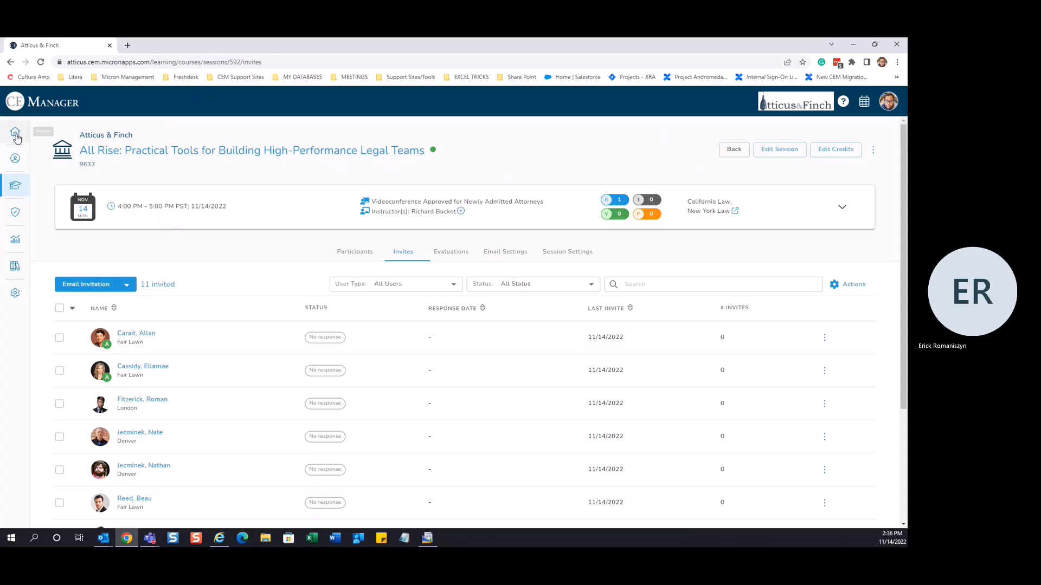
Open the newest course invitation's email log from the home page and check its recipients and Cc entries.
{"action": "left_click", "coordinate": [16, 133]}
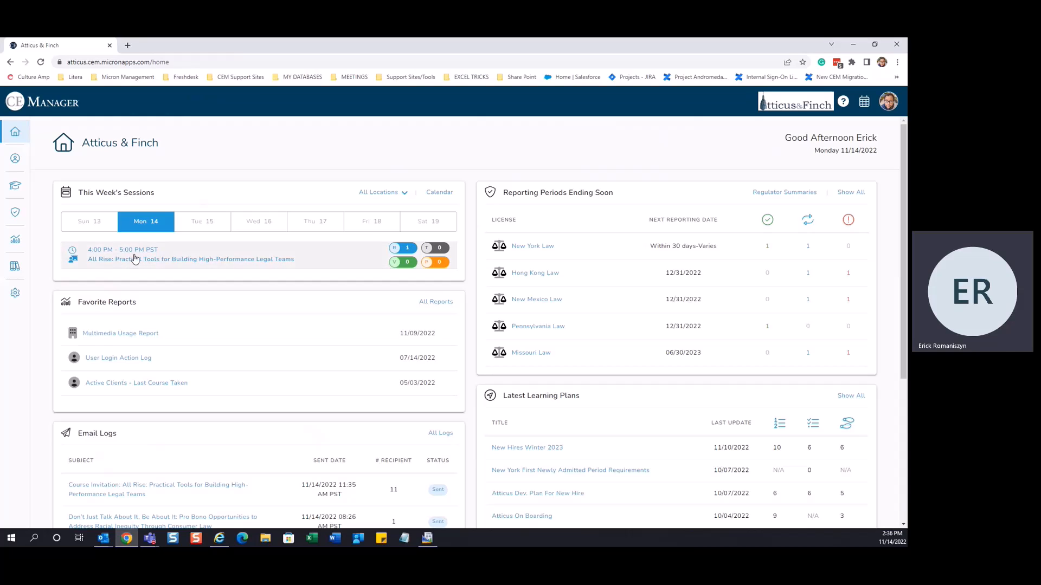
{"action": "scroll", "coordinate": [136, 258], "scroll_direction": "down", "scroll_amount": 2}
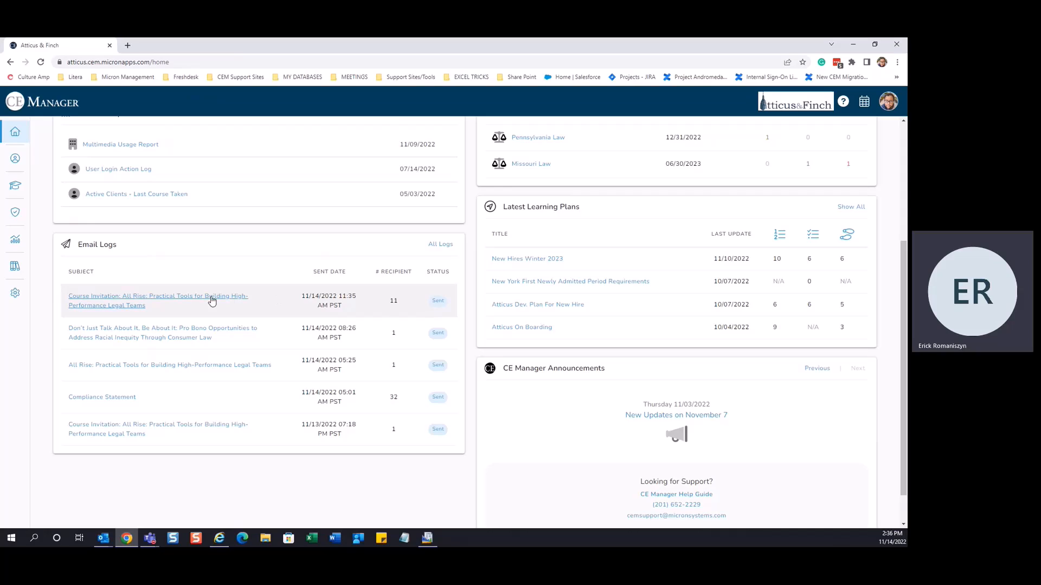
{"action": "left_click", "coordinate": [191, 302]}
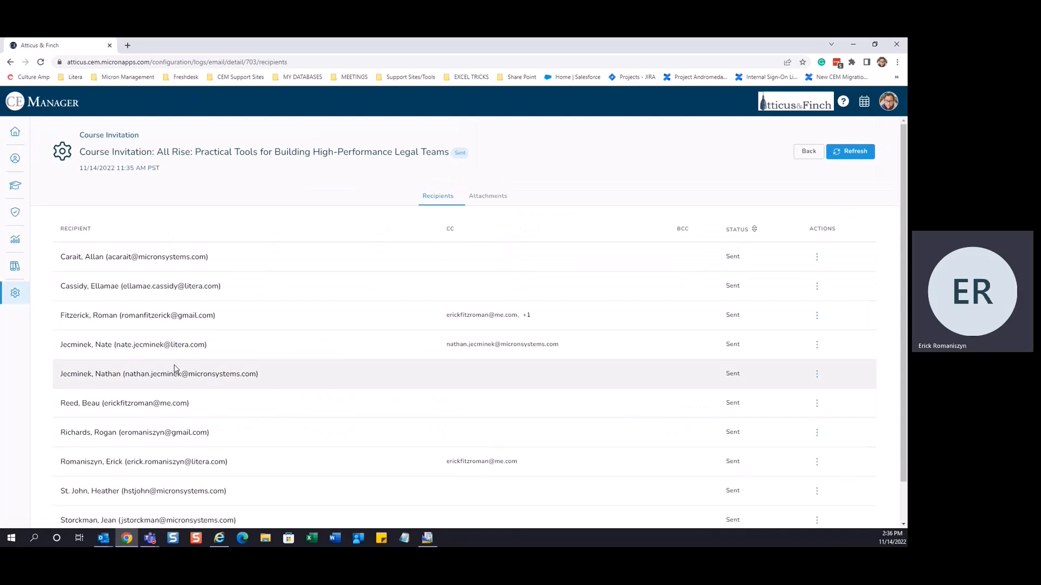
{"action": "scroll", "coordinate": [248, 450], "scroll_direction": "down", "scroll_amount": 1}
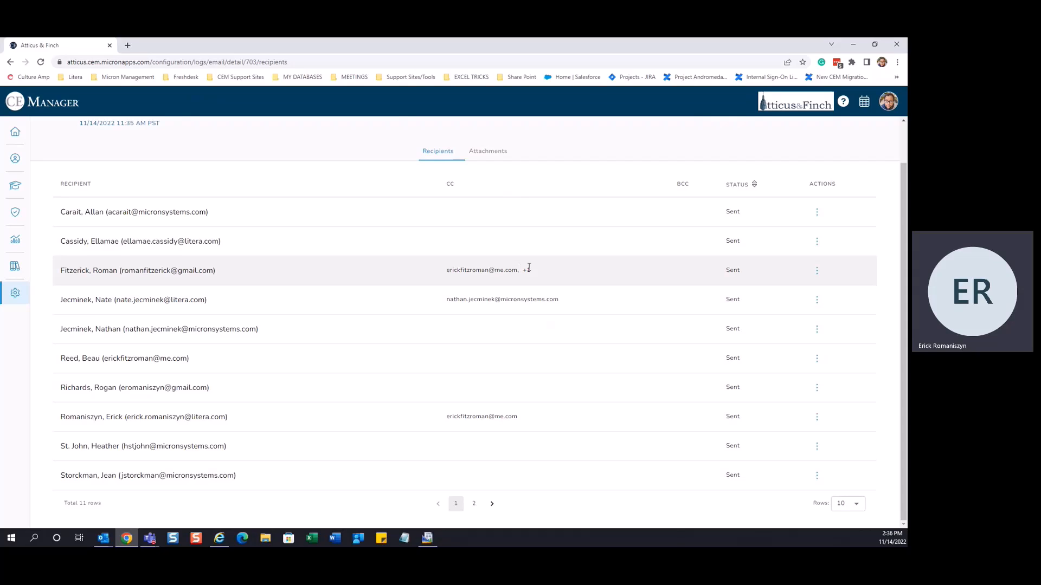
{"action": "mouse_move", "coordinate": [525, 272]}
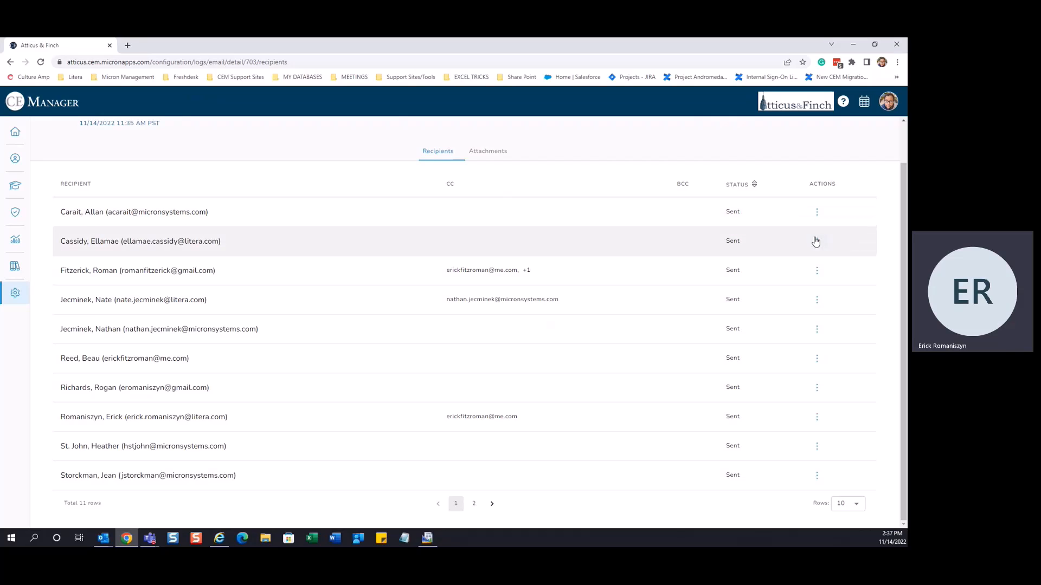
View the email sent to the second recipient, read through its course details, credits and materials, and close it.
{"action": "left_click", "coordinate": [816, 244]}
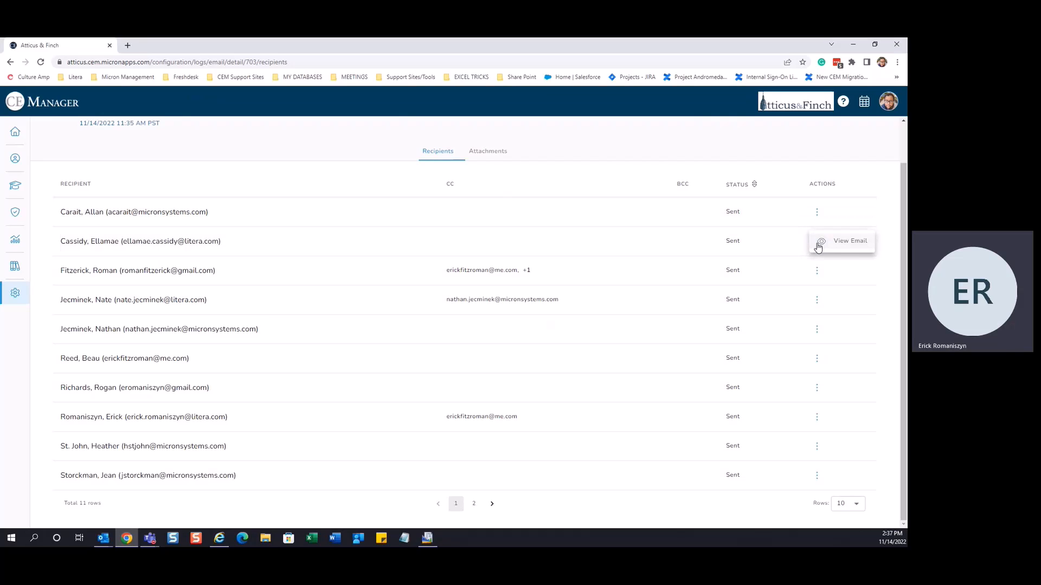
{"action": "left_click", "coordinate": [849, 242]}
{"action": "scroll", "coordinate": [714, 323], "scroll_direction": "down", "scroll_amount": 3}
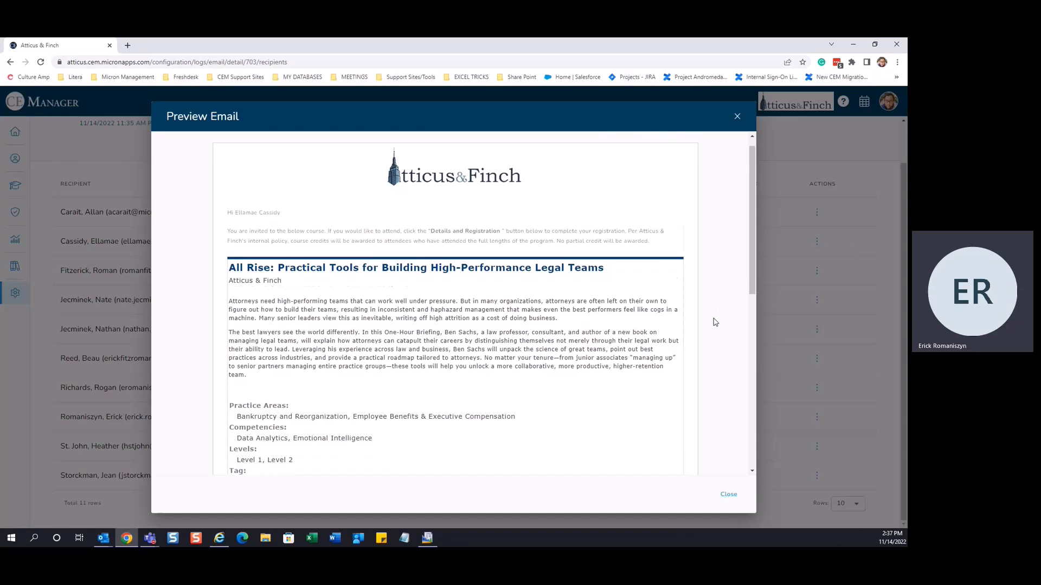
{"action": "scroll", "coordinate": [714, 323], "scroll_direction": "down", "scroll_amount": 5}
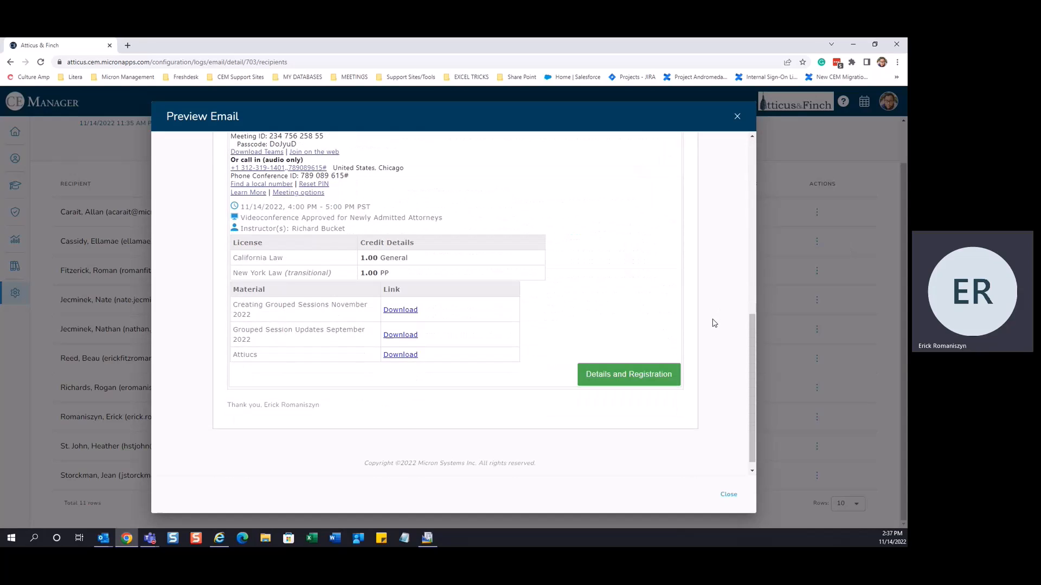
{"action": "scroll", "coordinate": [714, 325], "scroll_direction": "up", "scroll_amount": 1}
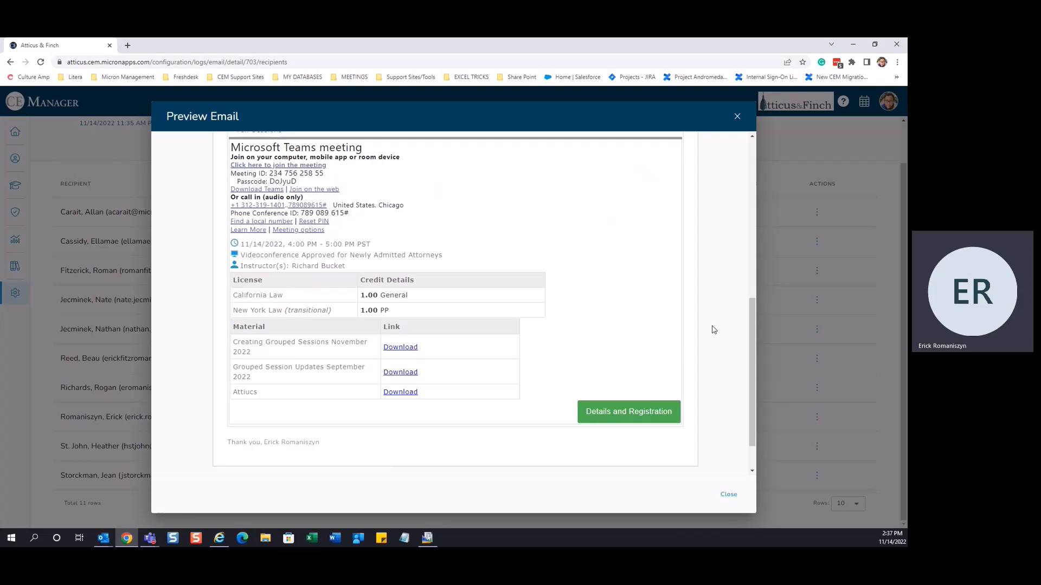
{"action": "scroll", "coordinate": [714, 331], "scroll_direction": "up", "scroll_amount": 5}
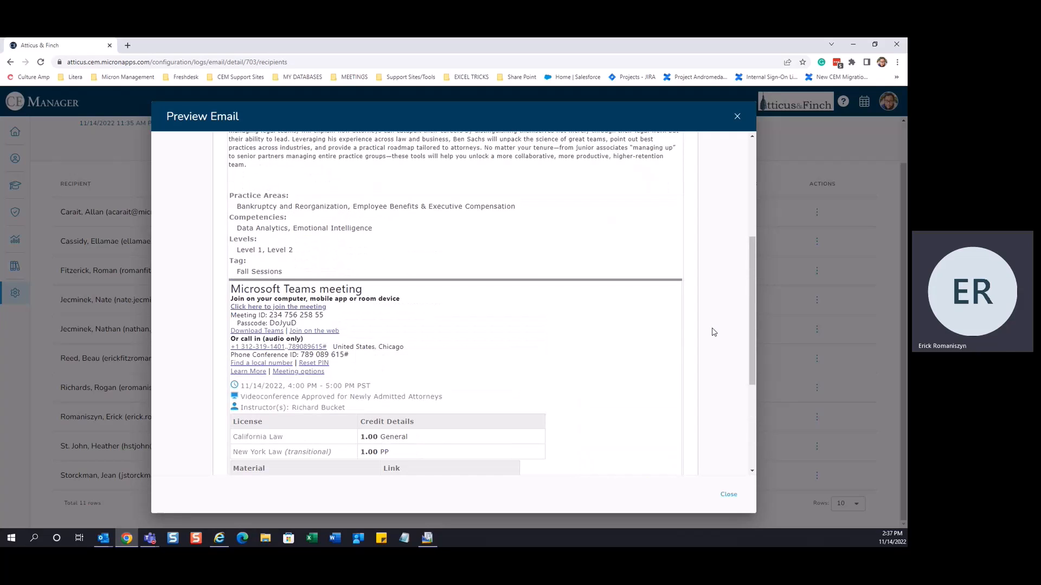
{"action": "scroll", "coordinate": [714, 331], "scroll_direction": "up", "scroll_amount": 2}
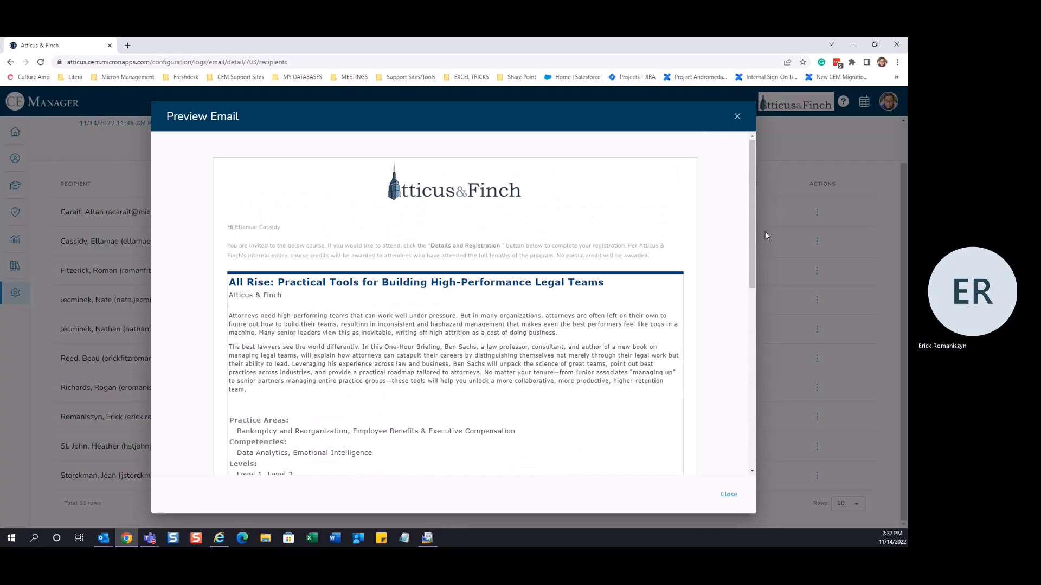
{"action": "left_click", "coordinate": [737, 117]}
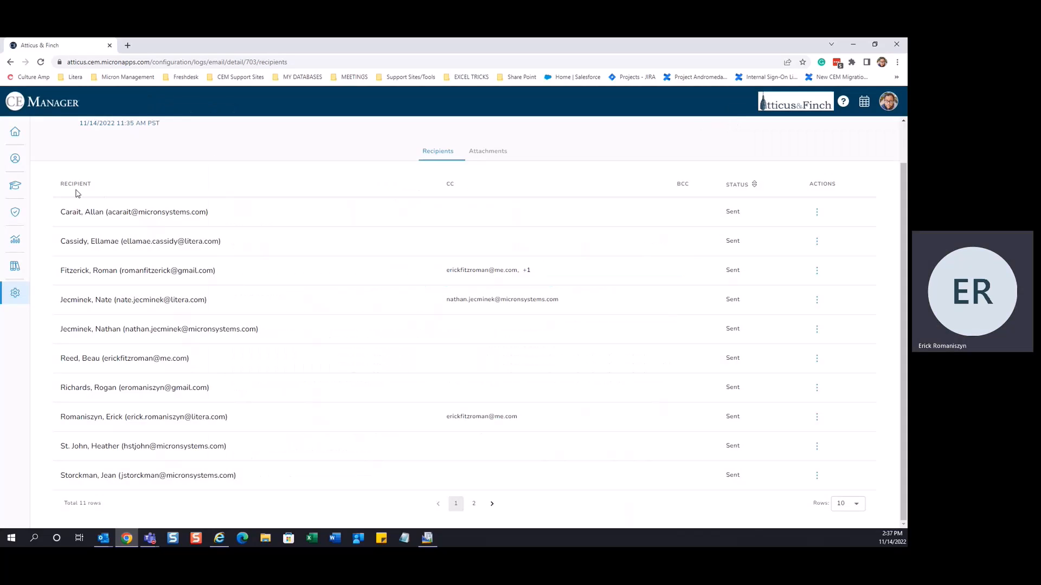
Archive the course "2022 National Higher Education Roundtable" from the course list and confirm the archiving.
{"action": "left_click", "coordinate": [18, 186]}
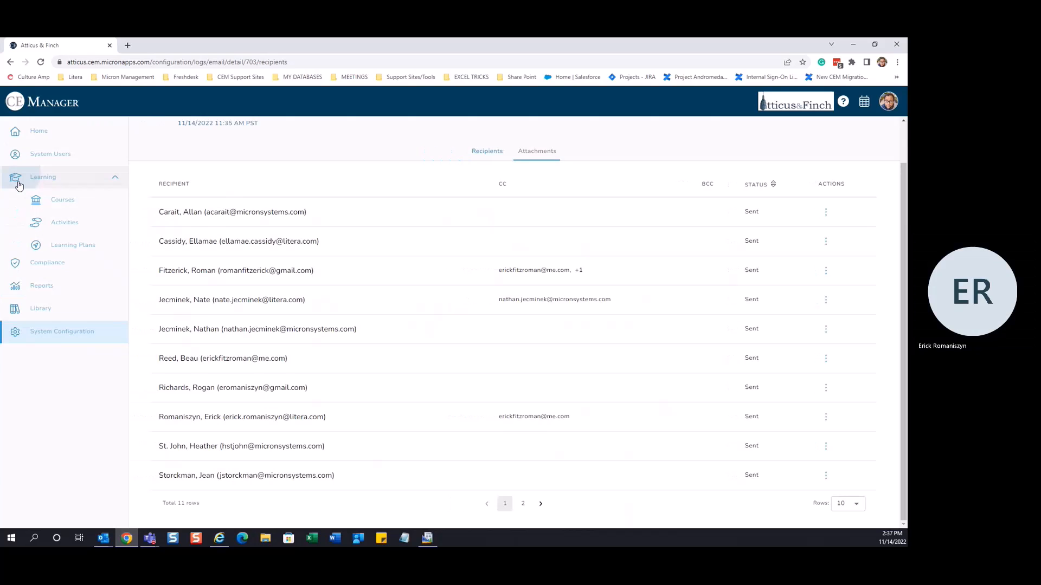
{"action": "left_click", "coordinate": [49, 200]}
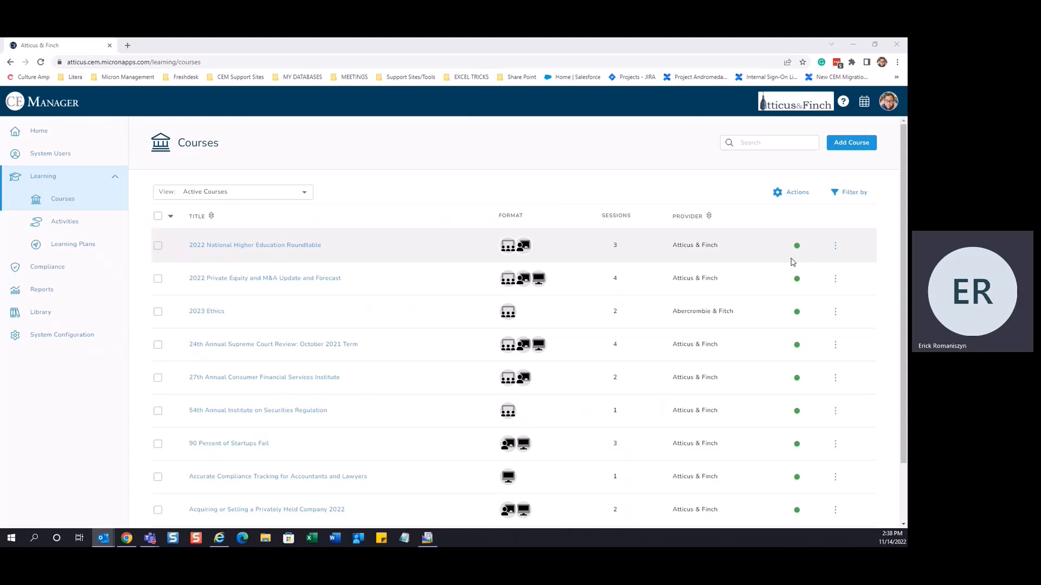
{"action": "left_click", "coordinate": [837, 250]}
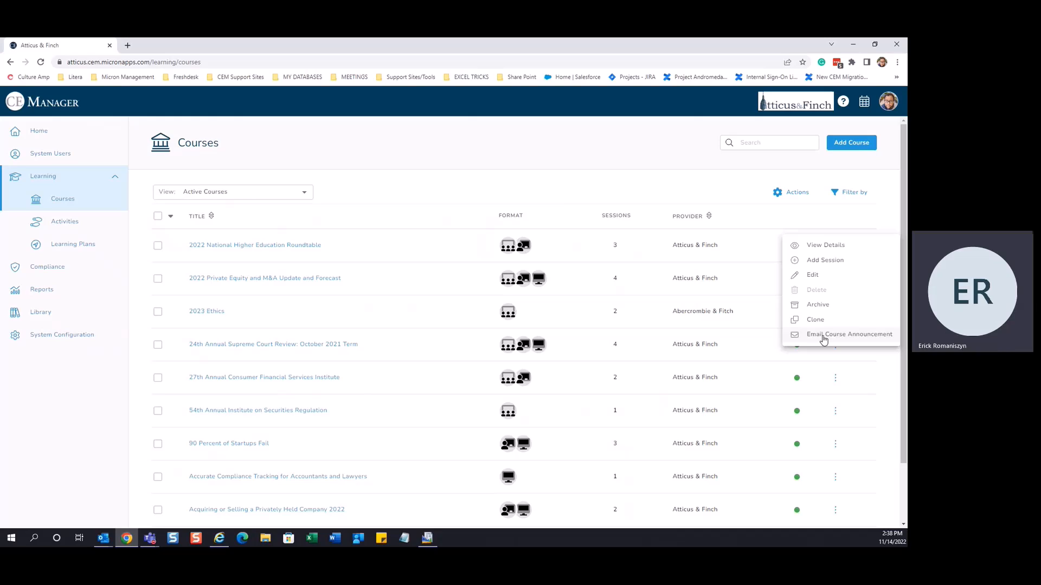
{"action": "left_click", "coordinate": [816, 305]}
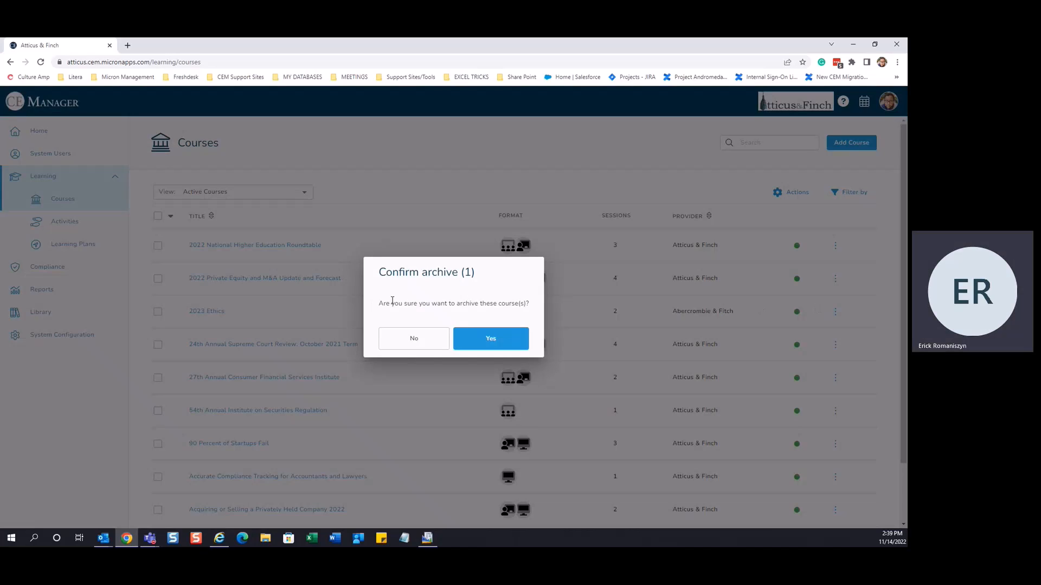
{"action": "left_click", "coordinate": [492, 339]}
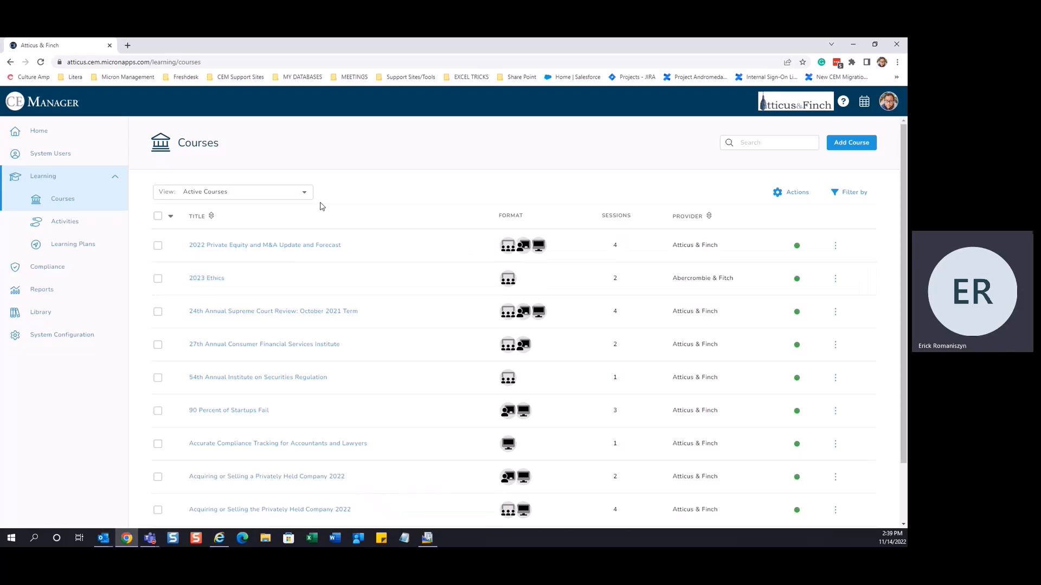
Look at the archived courses, then return the course list to the Active Courses view.
{"action": "left_click", "coordinate": [306, 196]}
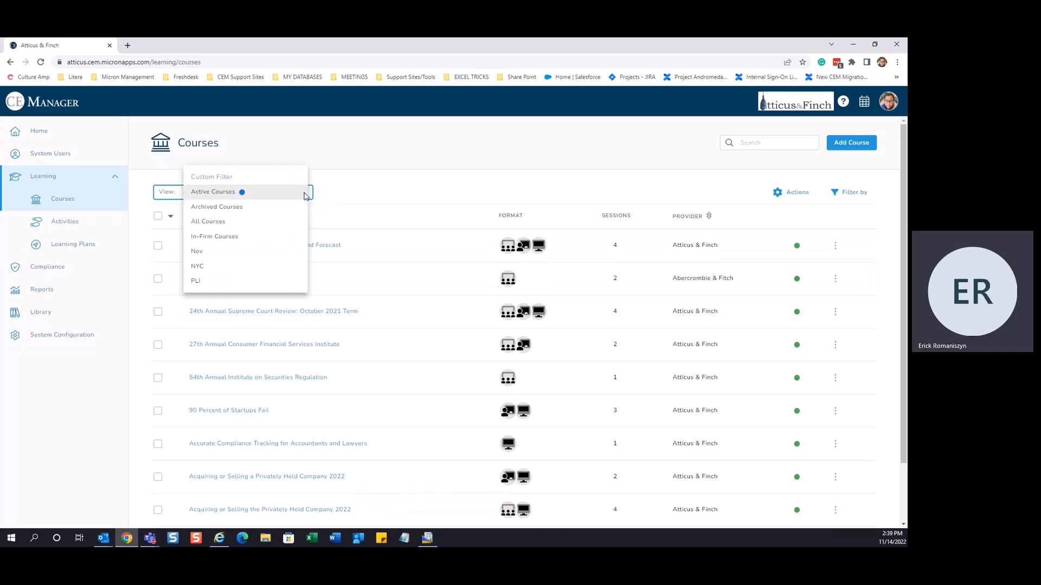
{"action": "left_click", "coordinate": [217, 208]}
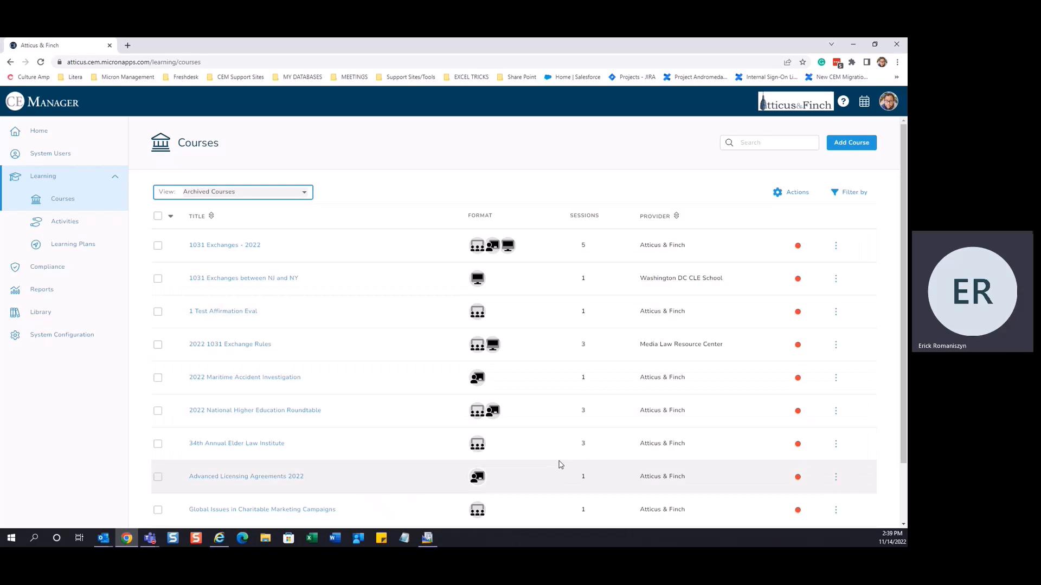
{"action": "left_click", "coordinate": [304, 193]}
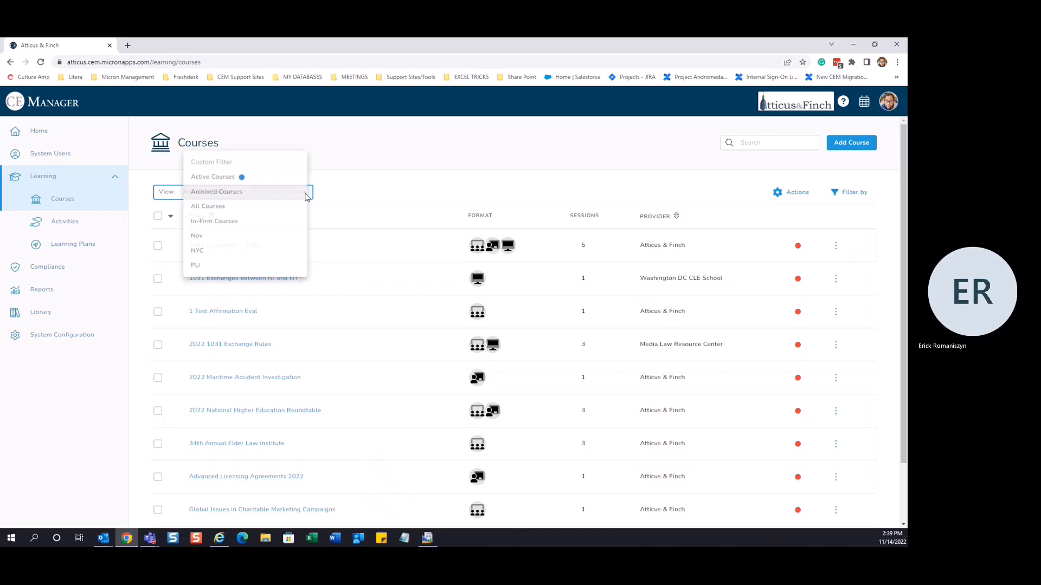
{"action": "left_click", "coordinate": [221, 177]}
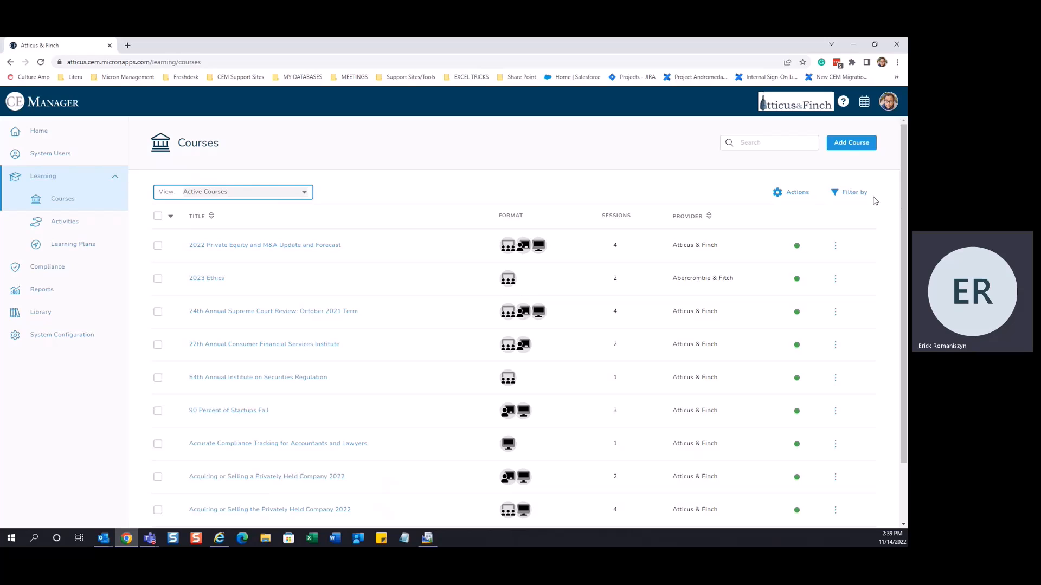
Look over the course filter options, including providers, then filter the active courses by the instructor's surname.
{"action": "left_click", "coordinate": [852, 193]}
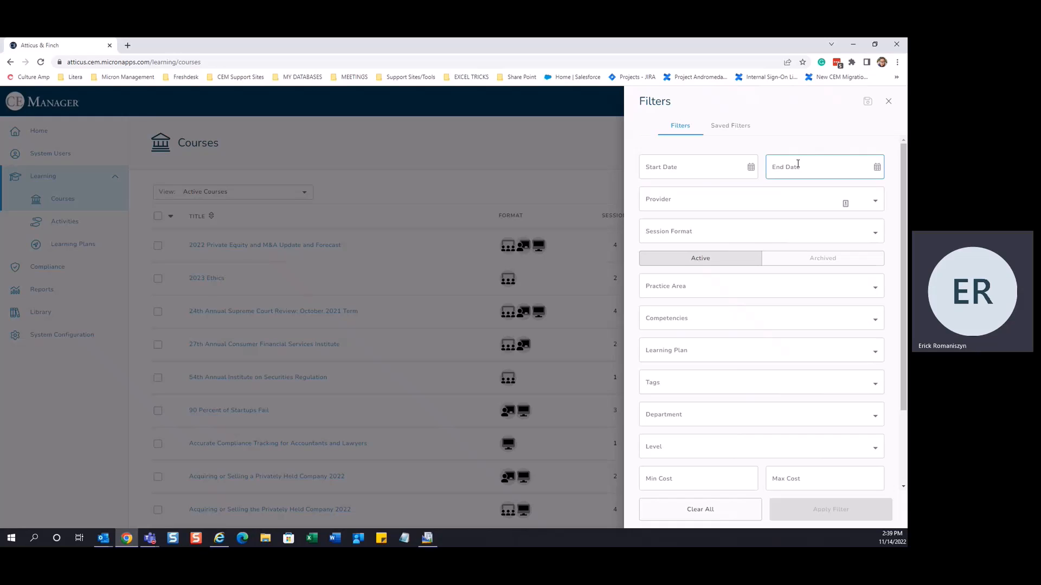
{"action": "left_click", "coordinate": [876, 202]}
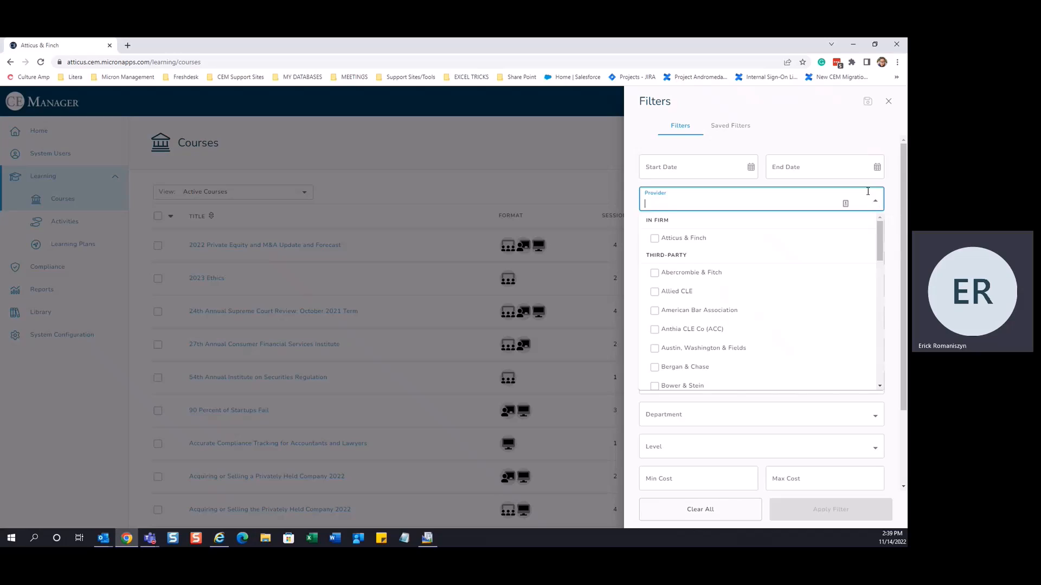
{"action": "left_click", "coordinate": [849, 130]}
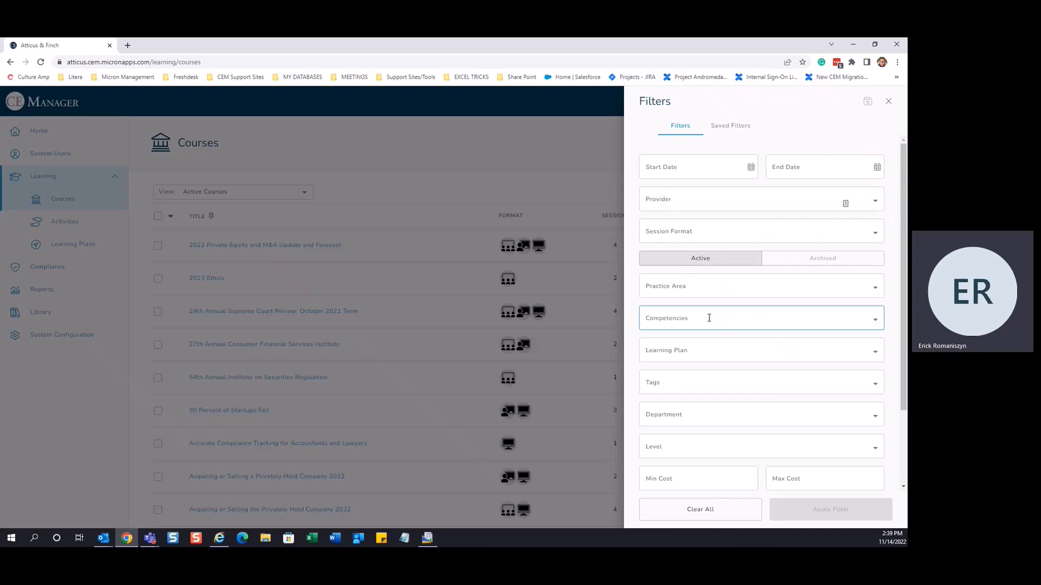
{"action": "scroll", "coordinate": [709, 324], "scroll_direction": "down", "scroll_amount": 1}
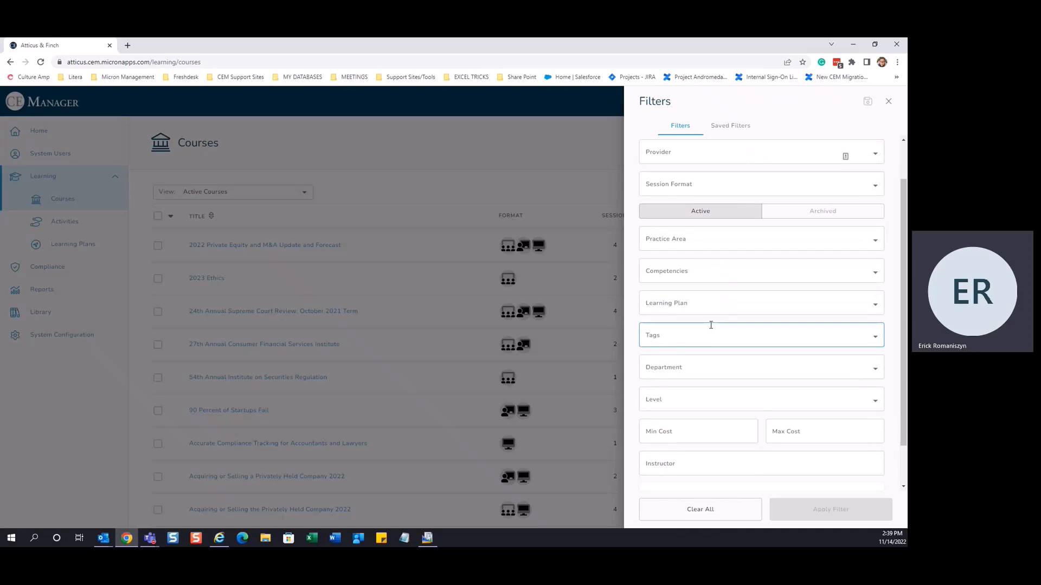
{"action": "scroll", "coordinate": [710, 325], "scroll_direction": "down", "scroll_amount": 1}
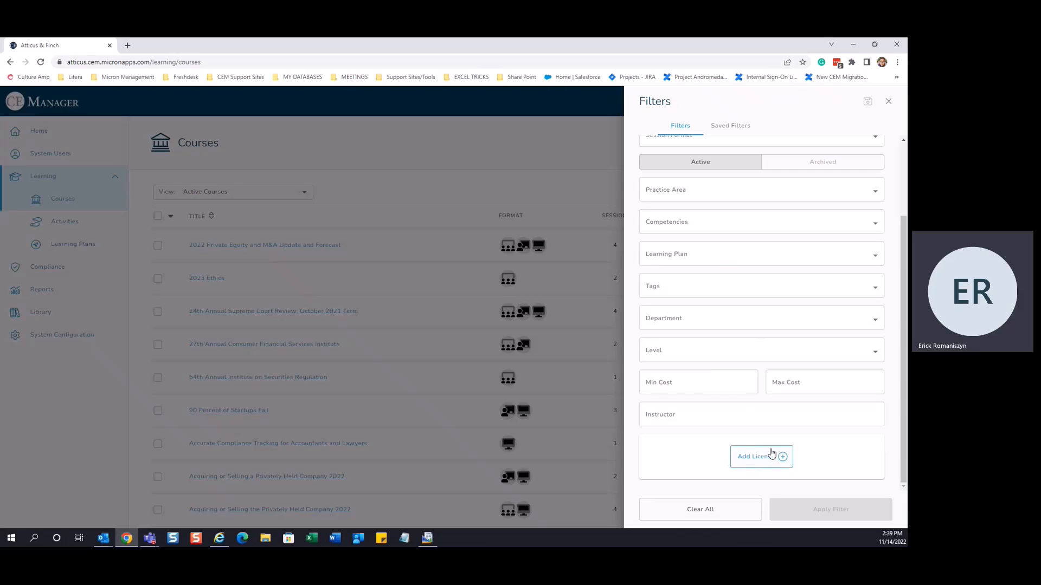
{"action": "left_click", "coordinate": [762, 421]}
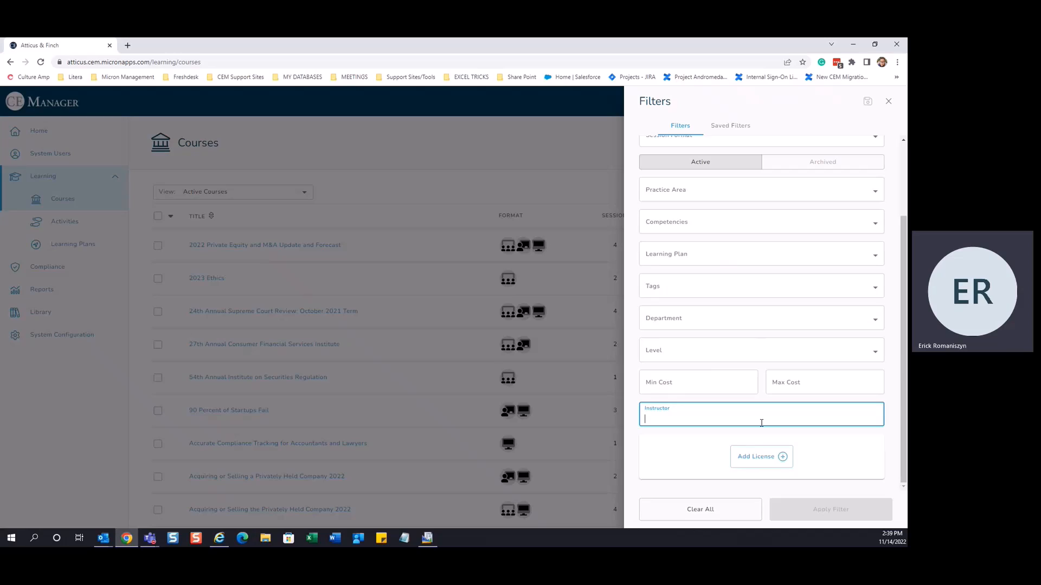
{"action": "type", "text": "Ri"}
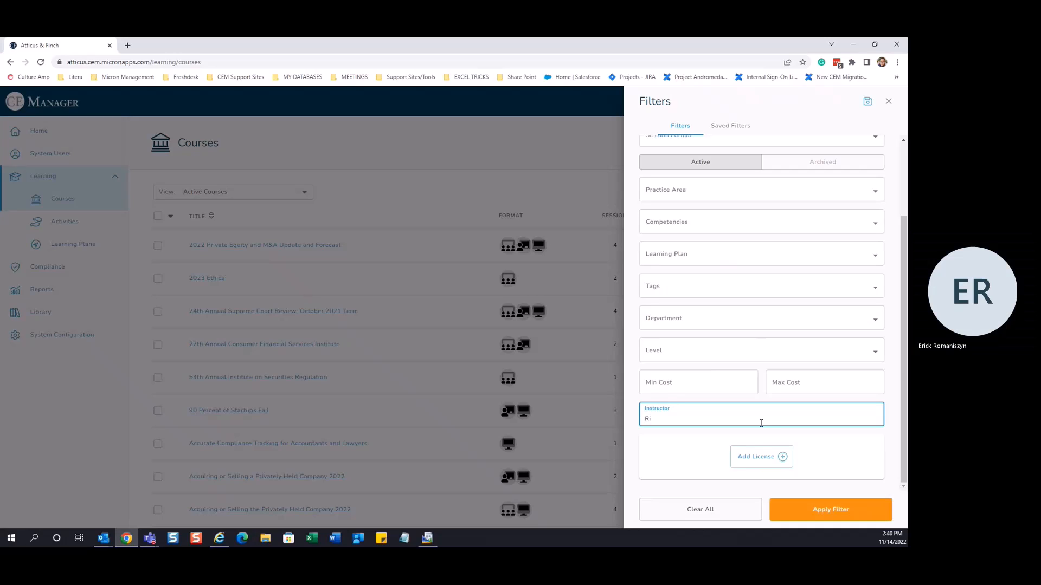
{"action": "key", "text": "BackSpace"}
{"action": "key", "text": "BackSpace"}
{"action": "type", "text": "buck"}
{"action": "left_click", "coordinate": [838, 512]}
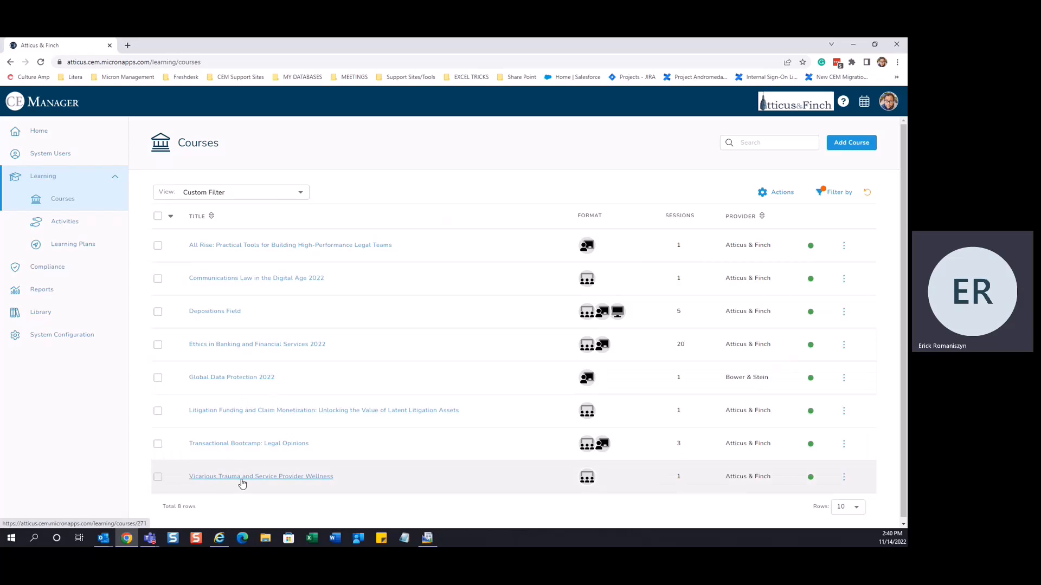
Reopen the course filters and check the instructor criterion against the filtered course list.
{"action": "left_click", "coordinate": [833, 193]}
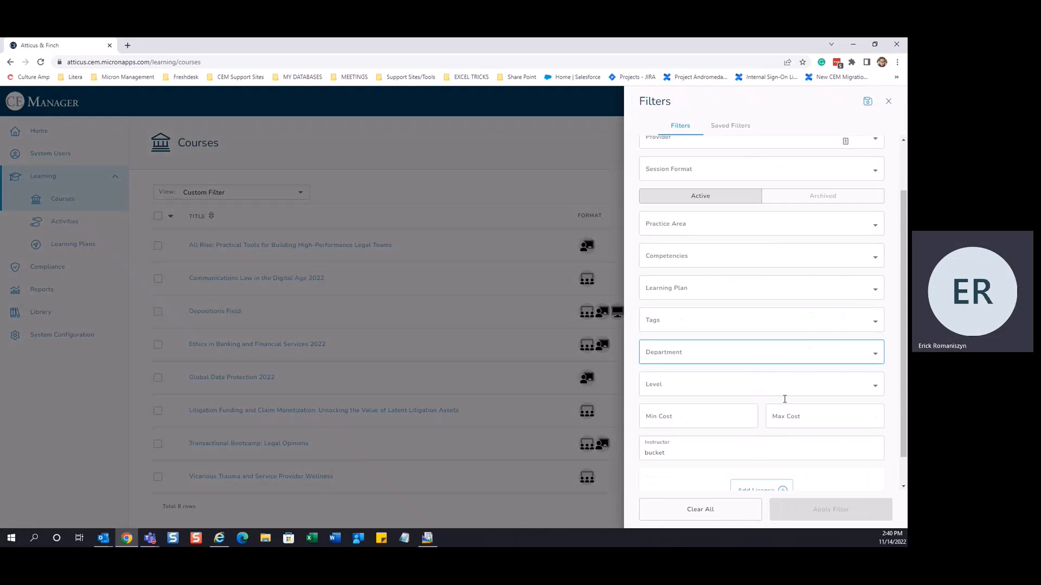
{"action": "scroll", "coordinate": [784, 399], "scroll_direction": "down", "scroll_amount": 1}
{"action": "left_click", "coordinate": [662, 420]}
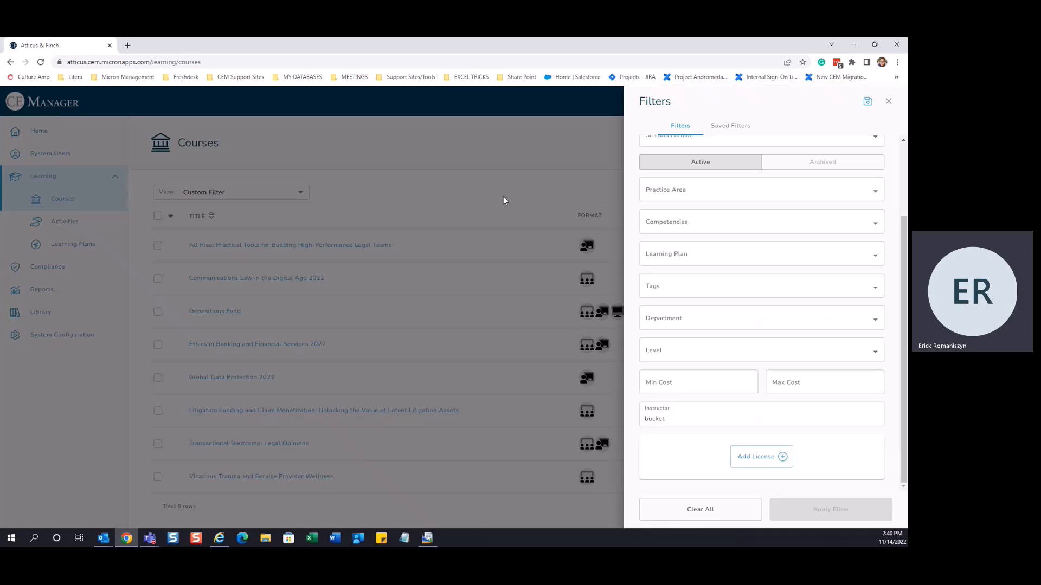
{"action": "left_click", "coordinate": [496, 182]}
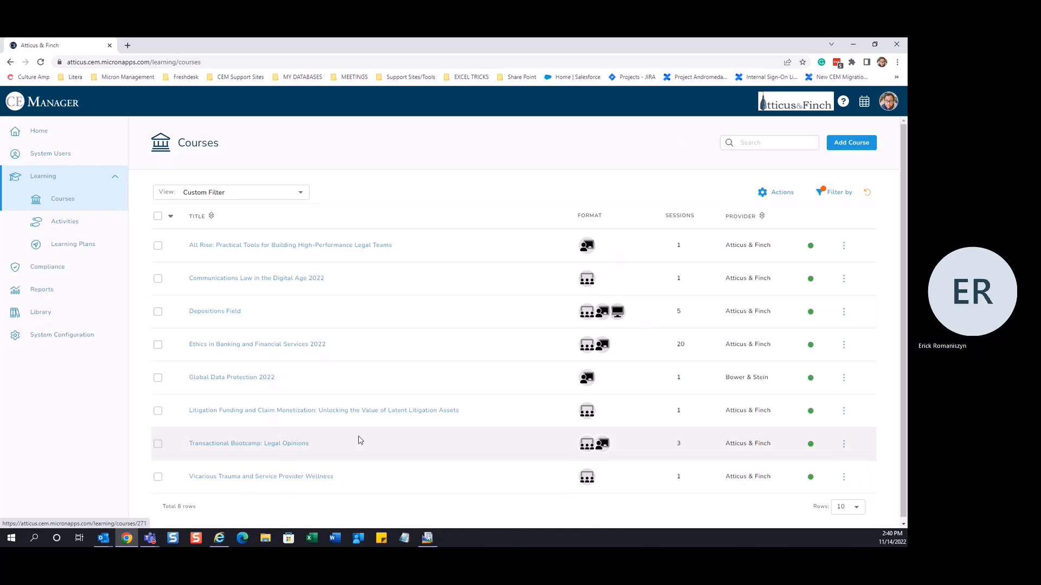
{"action": "left_click", "coordinate": [836, 194]}
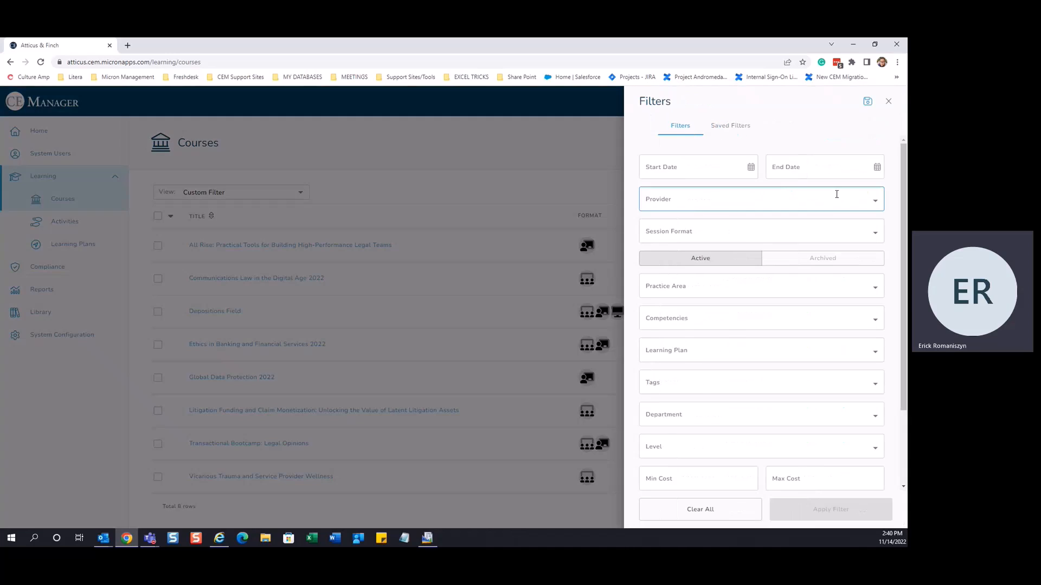
{"action": "scroll", "coordinate": [791, 271], "scroll_direction": "down", "scroll_amount": 2}
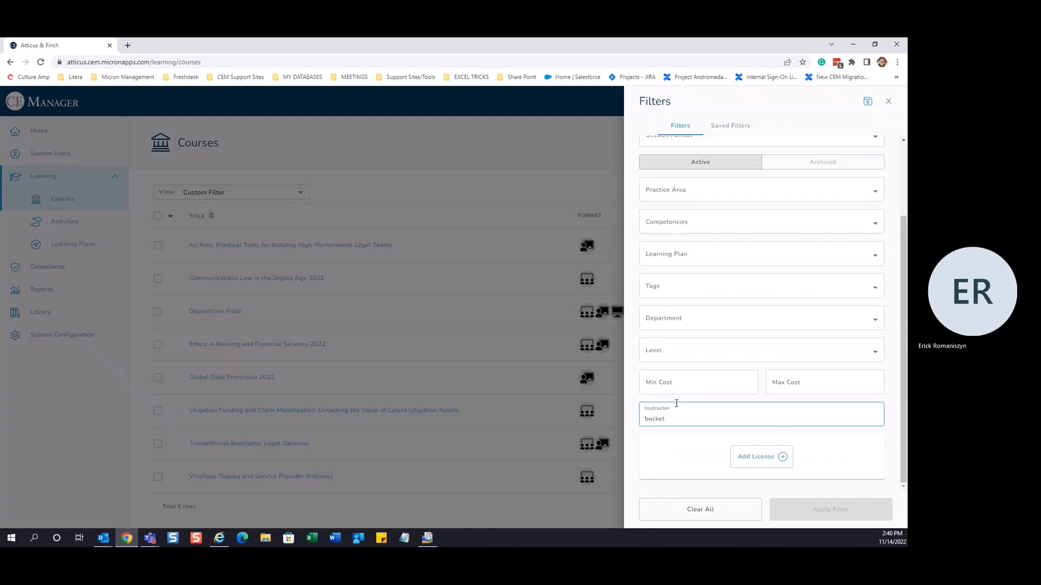
{"action": "left_click", "coordinate": [656, 407]}
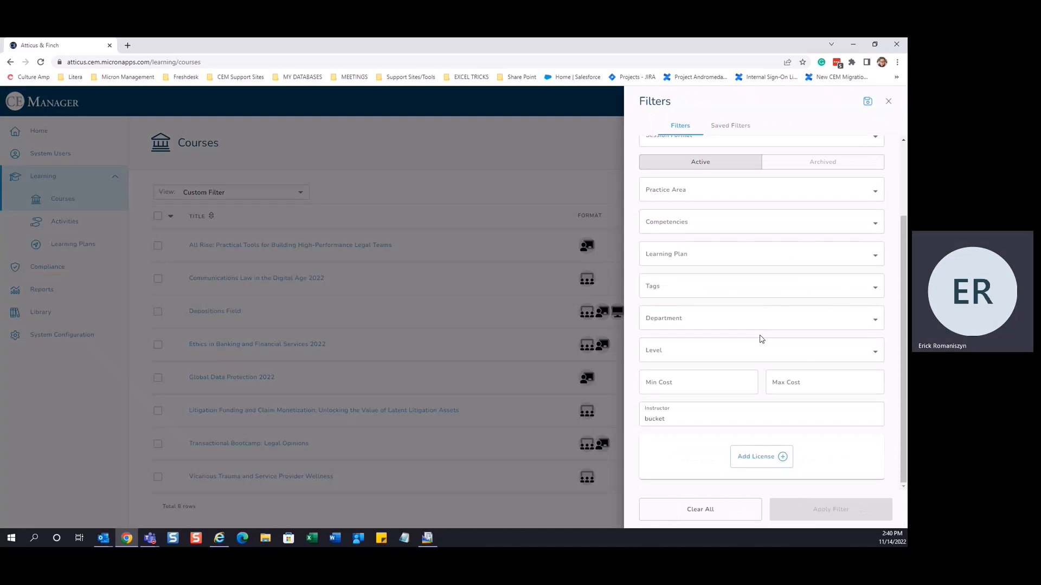
{"action": "scroll", "coordinate": [759, 336], "scroll_direction": "up", "scroll_amount": 3}
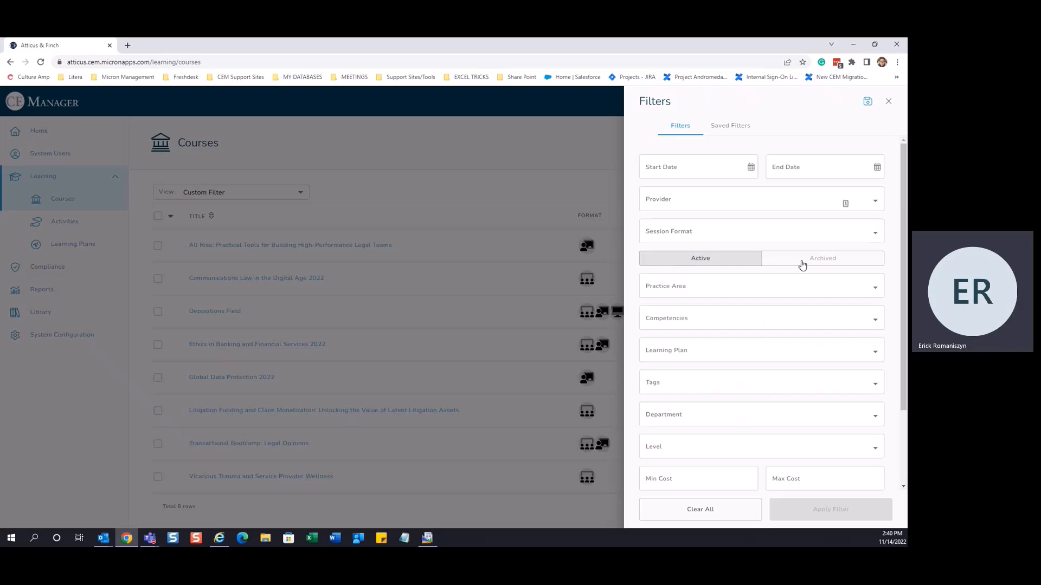
Save the current filter as "Instr." plus the instructor's surname, not as default, and check it among the saved filters.
{"action": "left_click", "coordinate": [867, 103]}
{"action": "left_click", "coordinate": [392, 304]}
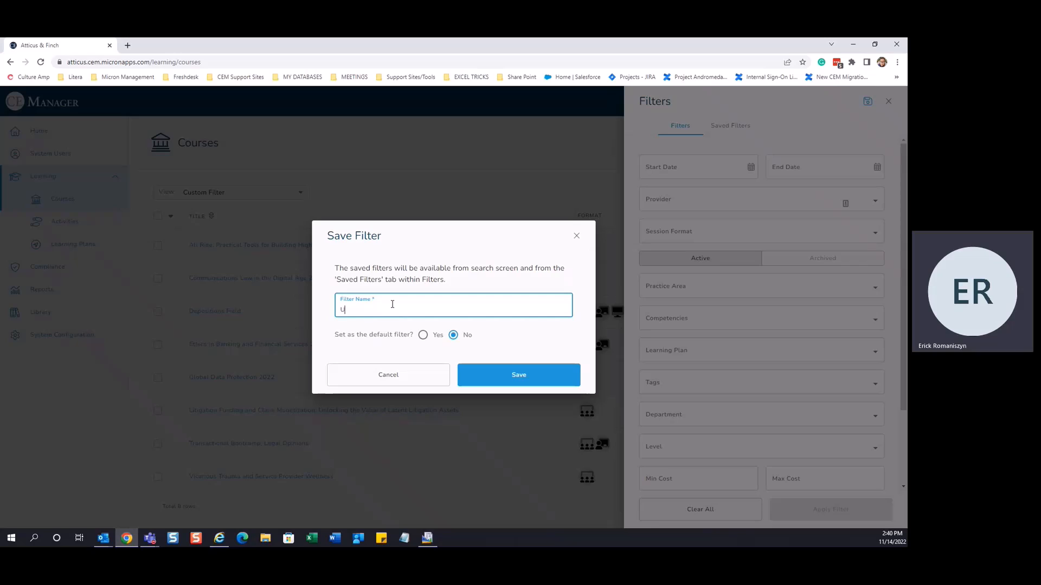
{"action": "type", "text": "Intsr"}
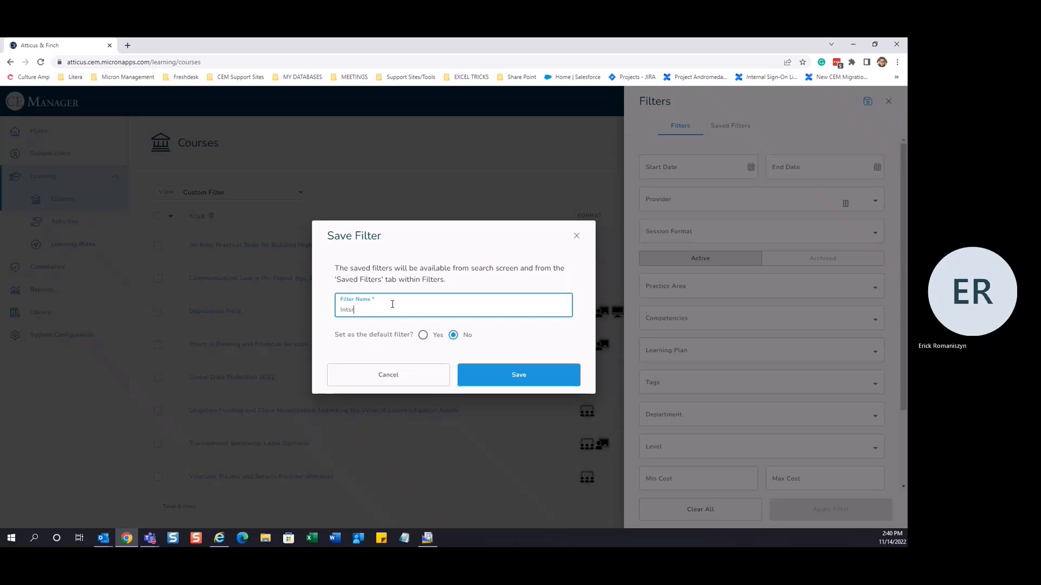
{"action": "type", "text": ". Buc"}
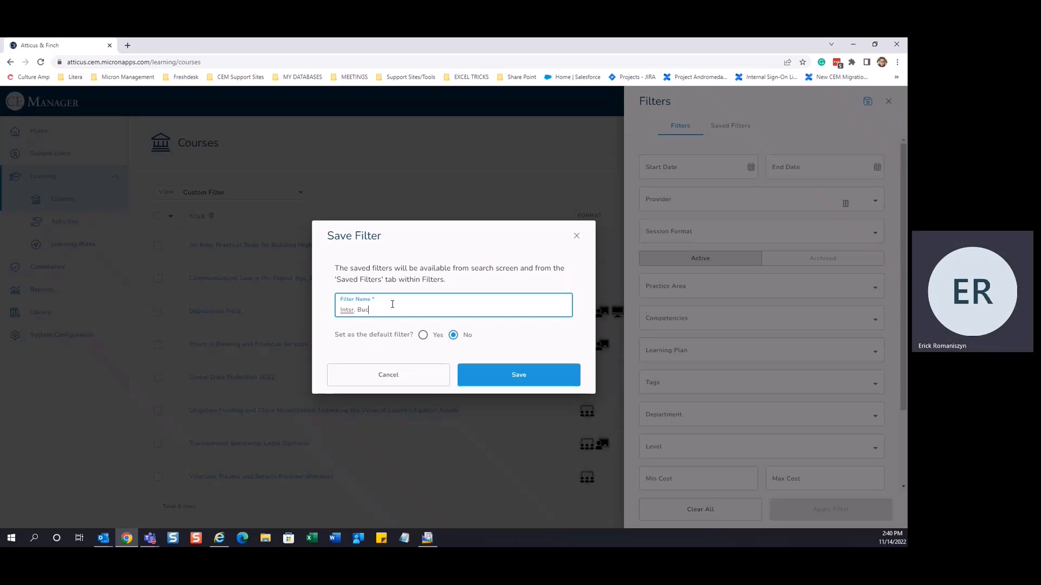
{"action": "key", "text": "BackSpace"}
{"action": "key", "text": "BackSpace"}
{"action": "key", "text": "BackSpace"}
{"action": "key", "text": "BackSpace"}
{"action": "key", "text": "BackSpace"}
{"action": "type", "text": " Bucket"}
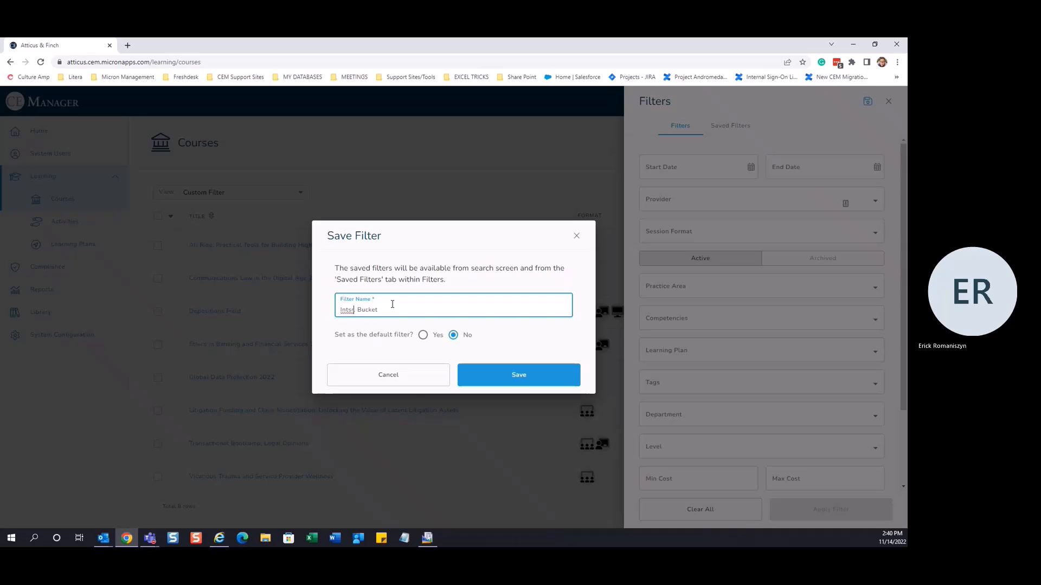
{"action": "key", "text": "BackSpace"}
{"action": "key", "text": "BackSpace"}
{"action": "key", "text": "BackSpace"}
{"action": "type", "text": "str."}
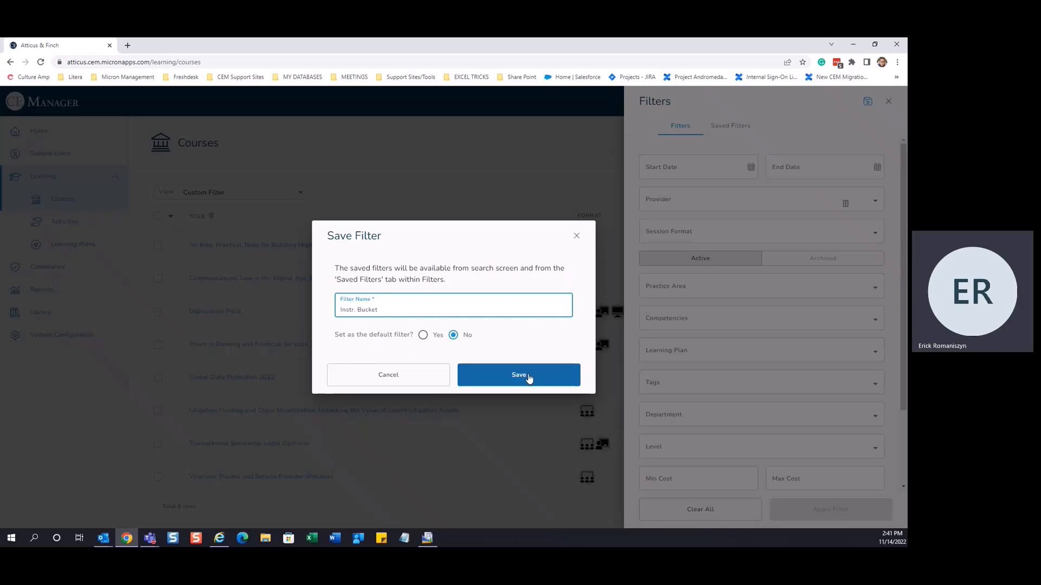
{"action": "left_click", "coordinate": [527, 376]}
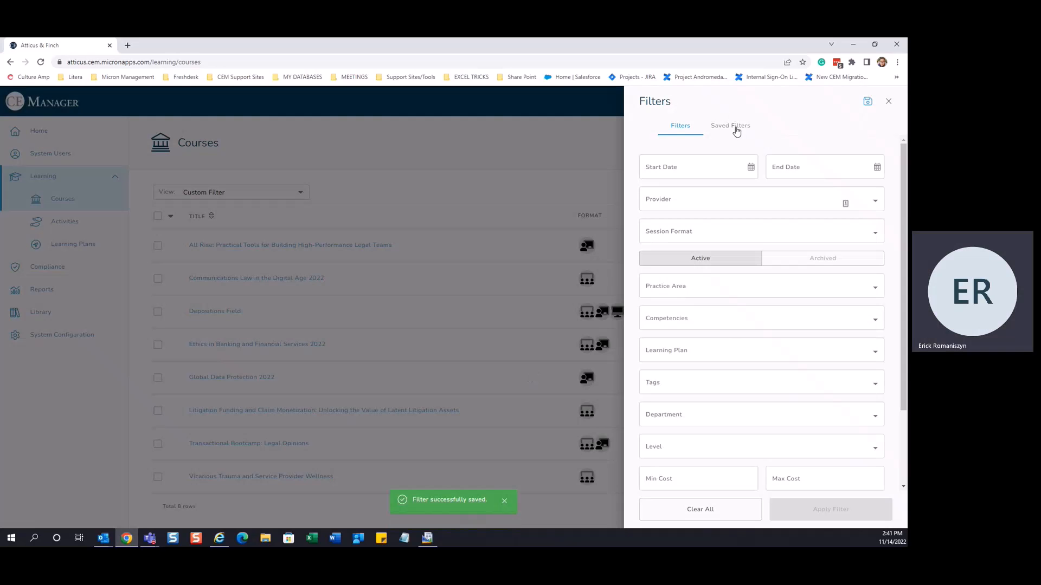
{"action": "left_click", "coordinate": [732, 128]}
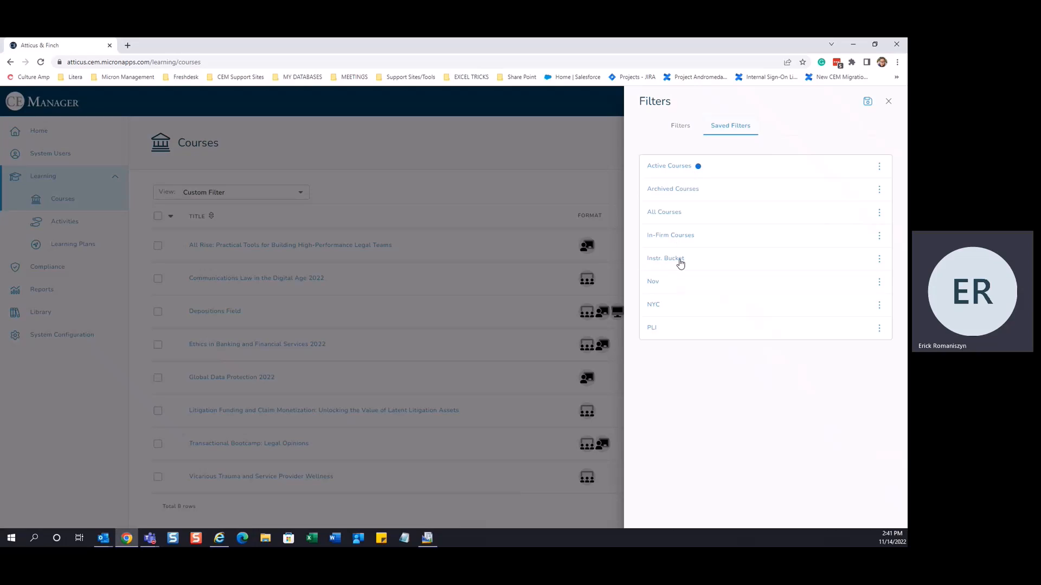
{"action": "left_click", "coordinate": [533, 157]}
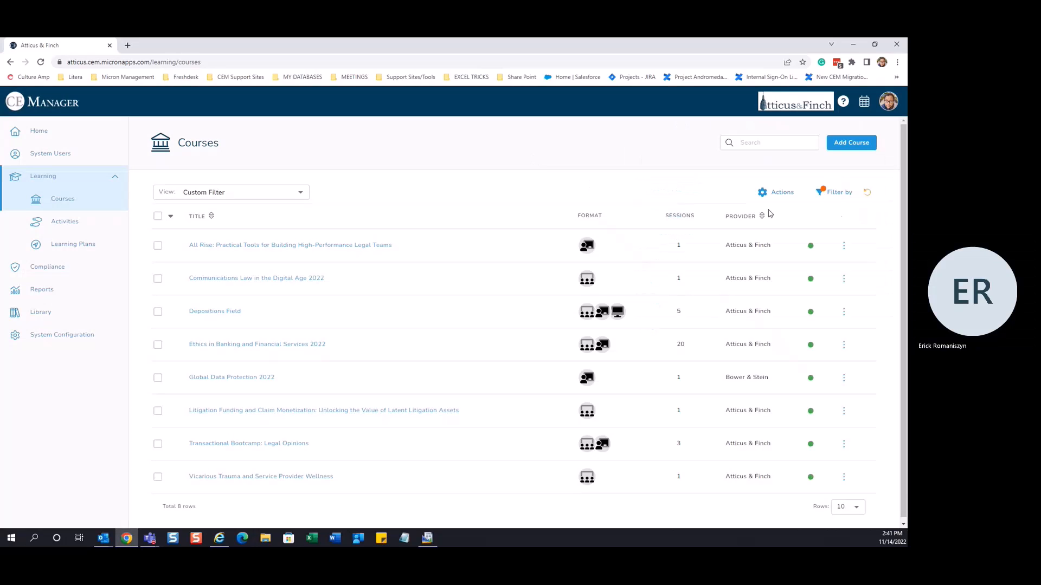
Reset the custom filter and switch the course list view to the newly saved instructor filter.
{"action": "left_click", "coordinate": [866, 194]}
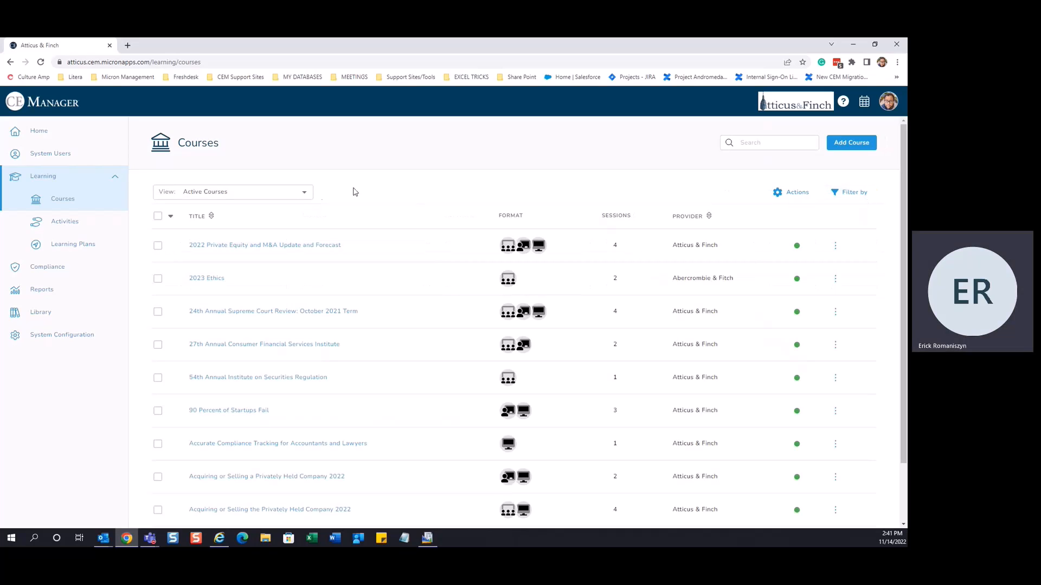
{"action": "left_click", "coordinate": [303, 194]}
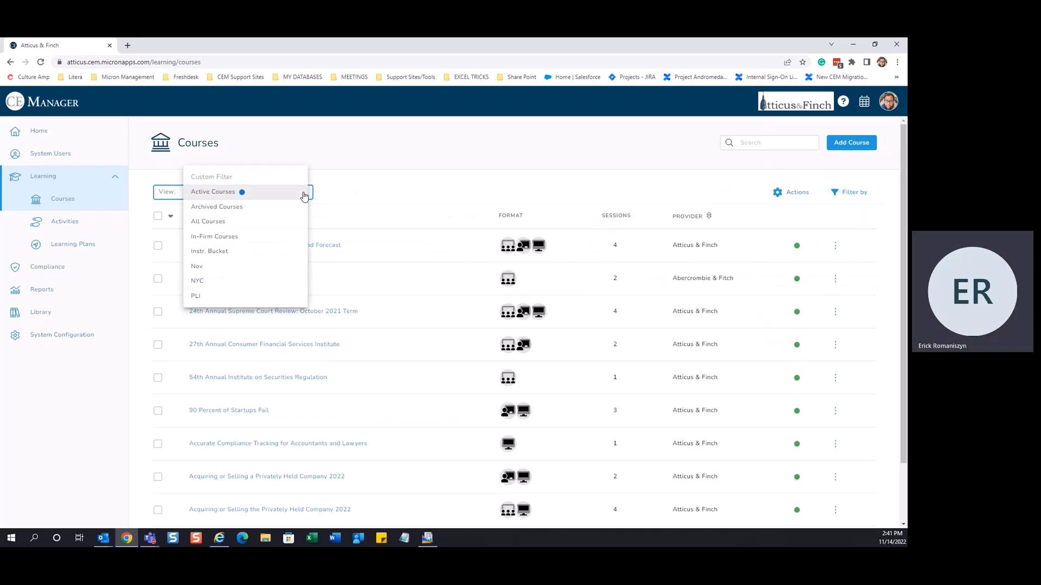
{"action": "left_click", "coordinate": [219, 252]}
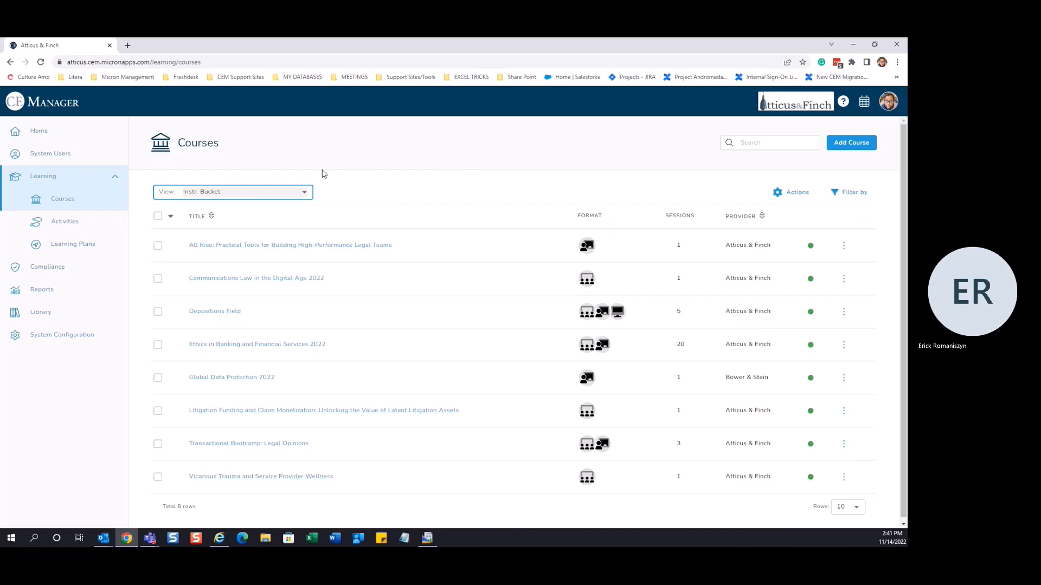
Switch the course list back to the Active Courses view and search it for "All rise".
{"action": "left_click", "coordinate": [299, 194]}
{"action": "left_click", "coordinate": [229, 136]}
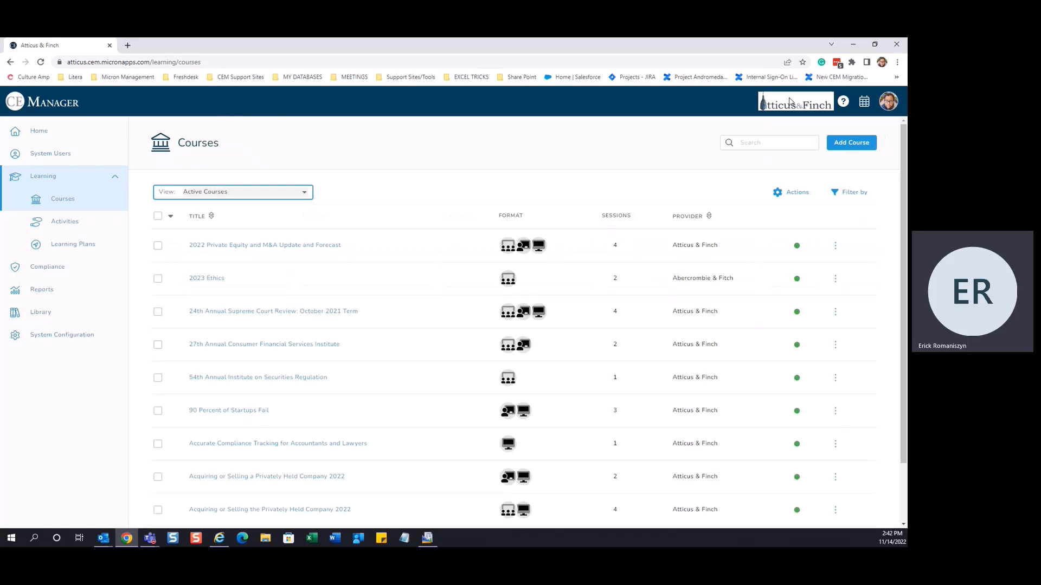
{"action": "left_click", "coordinate": [753, 147]}
{"action": "left_click", "coordinate": [754, 146]}
{"action": "type", "text": "All r"}
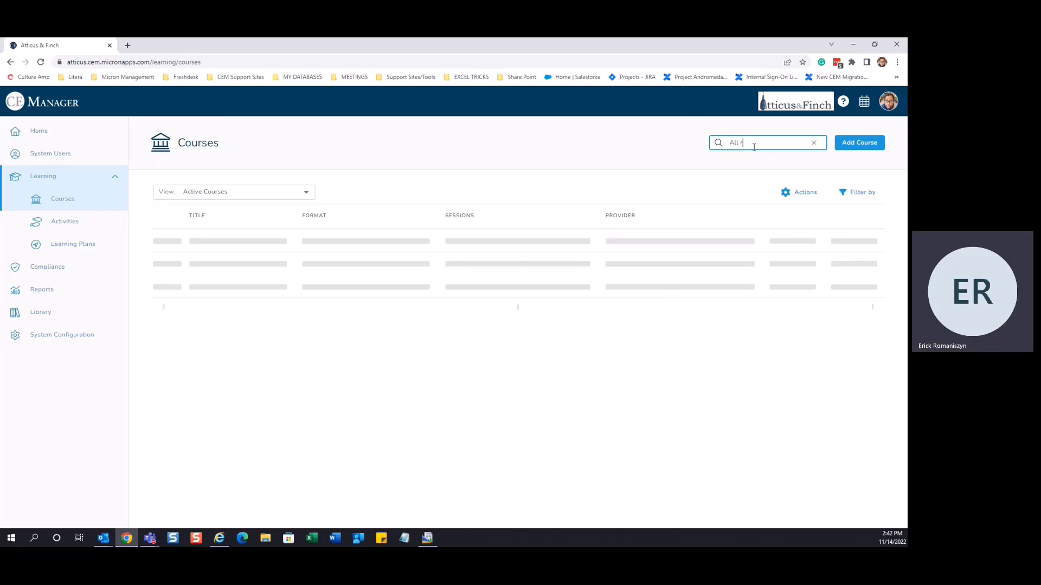
{"action": "type", "text": "ise"}
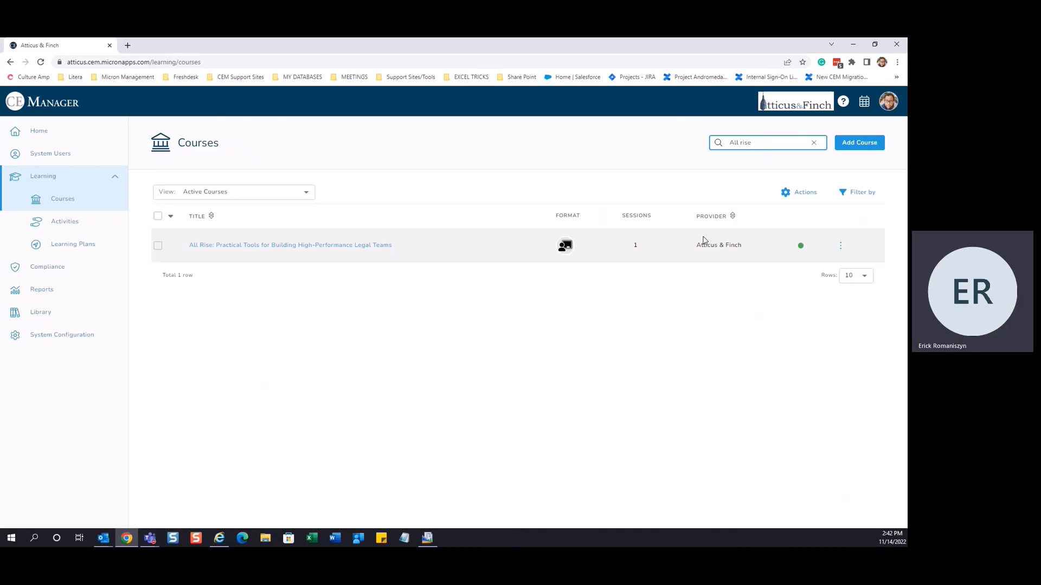
Preview the sessions of the All Rise course, close the preview, and open the course's full page.
{"action": "left_click", "coordinate": [471, 247]}
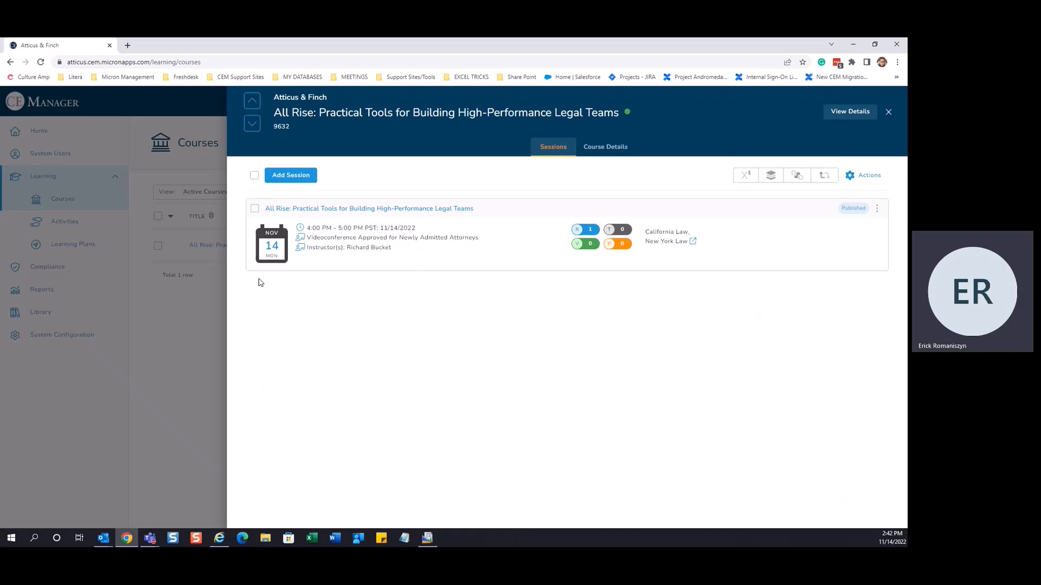
{"action": "left_click", "coordinate": [190, 318]}
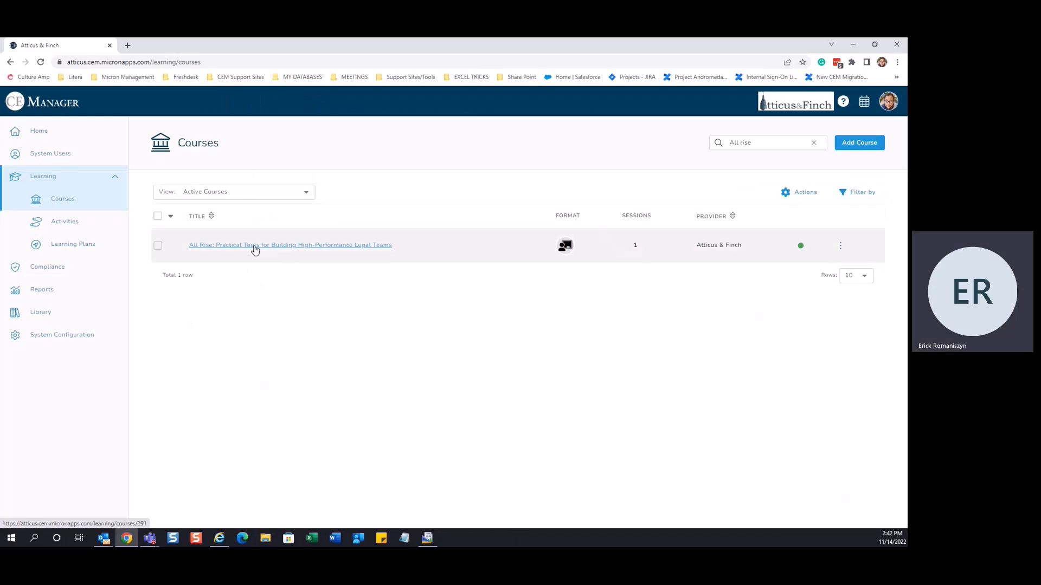
{"action": "left_click", "coordinate": [254, 248]}
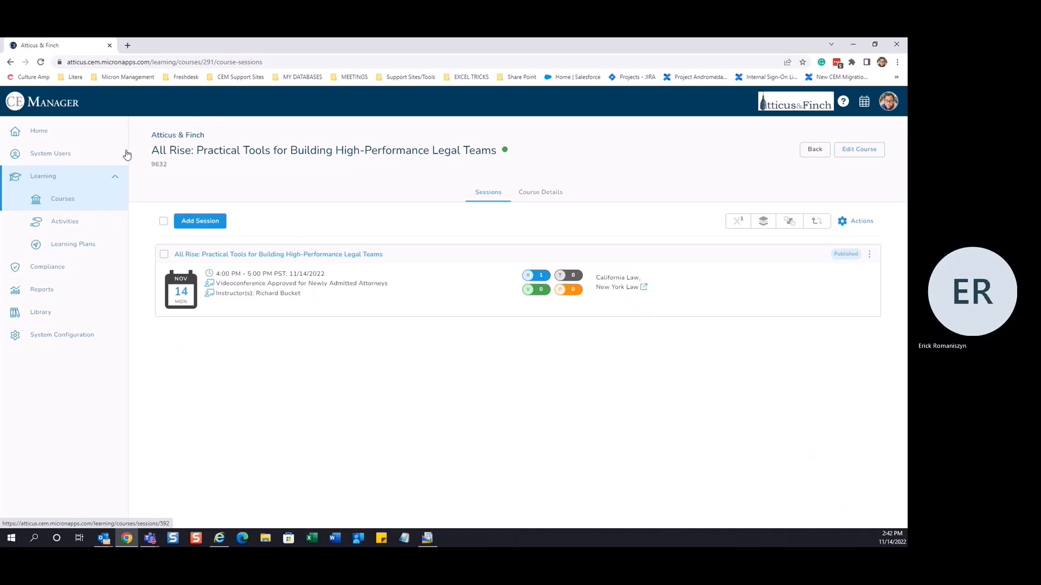
Open the All Rise session from this week's sessions on the home page.
{"action": "left_click", "coordinate": [47, 133]}
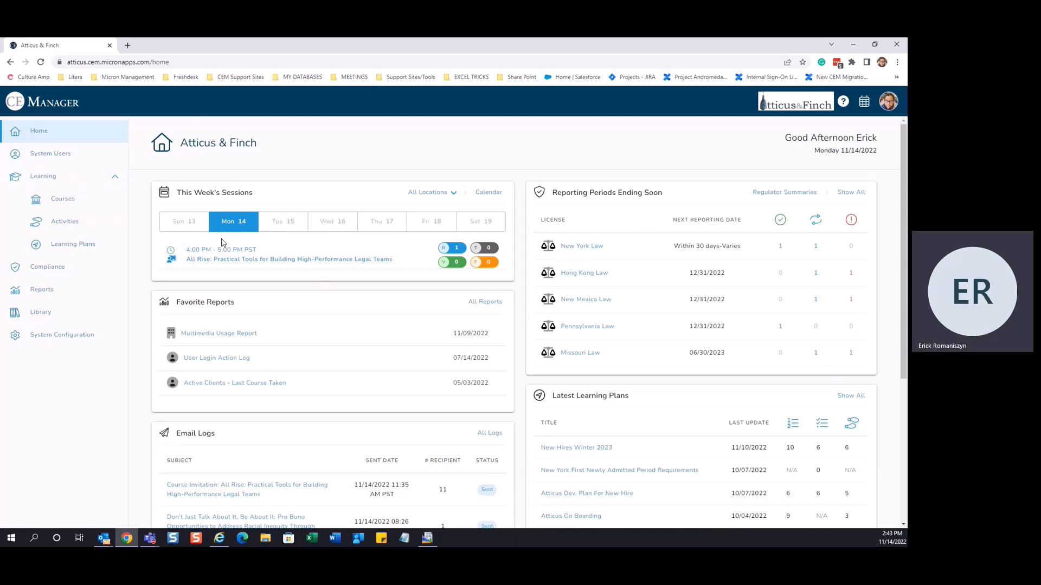
{"action": "left_click", "coordinate": [235, 258]}
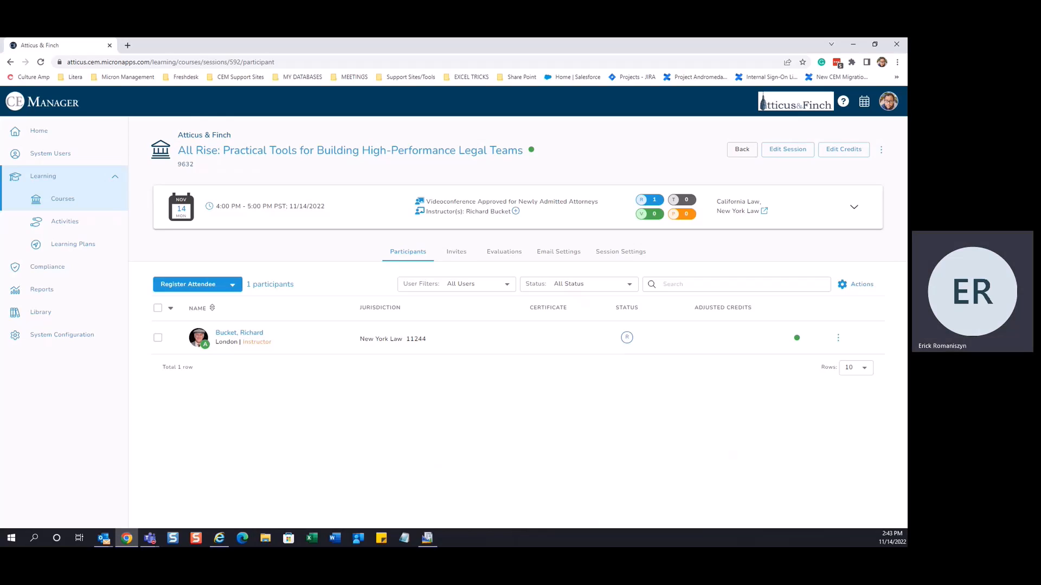
Switch to Outlook and read the older All Rise course invitation from its introduction to the registration link, then close it.
{"action": "key", "text": "alt+Tab"}
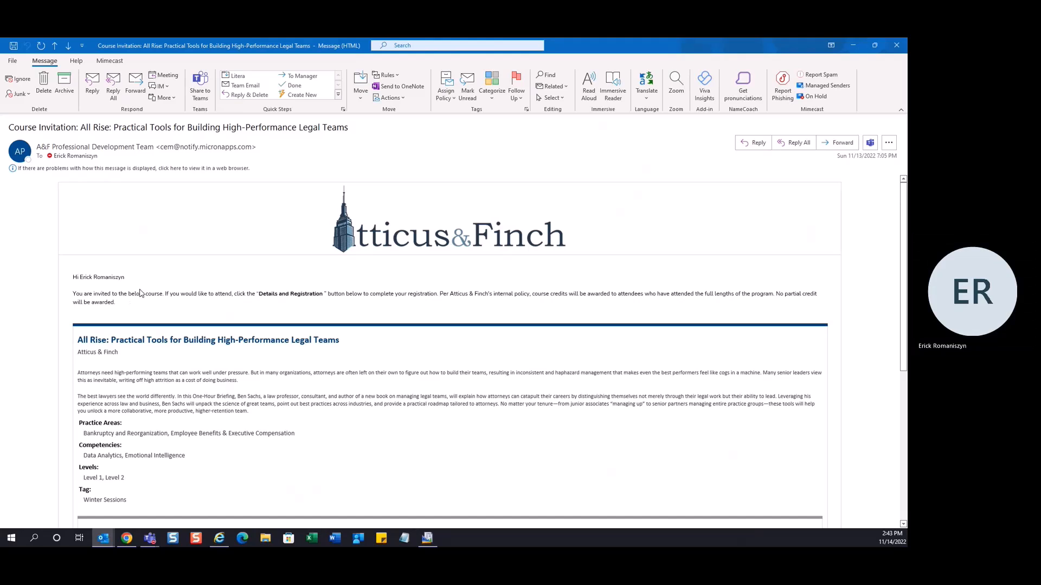
{"action": "scroll", "coordinate": [137, 290], "scroll_direction": "down", "scroll_amount": 1}
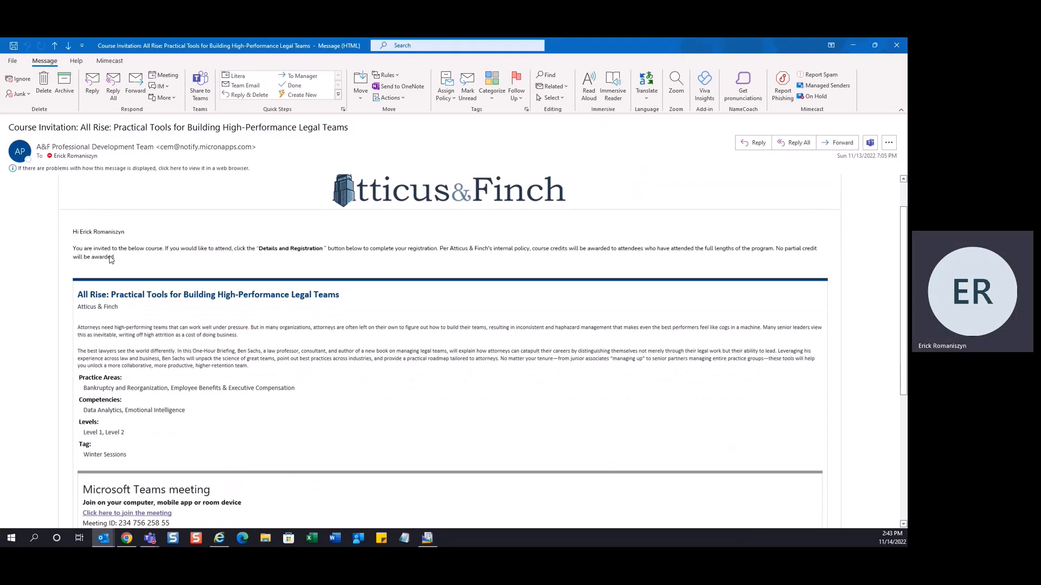
{"action": "triple_click", "coordinate": [76, 253]}
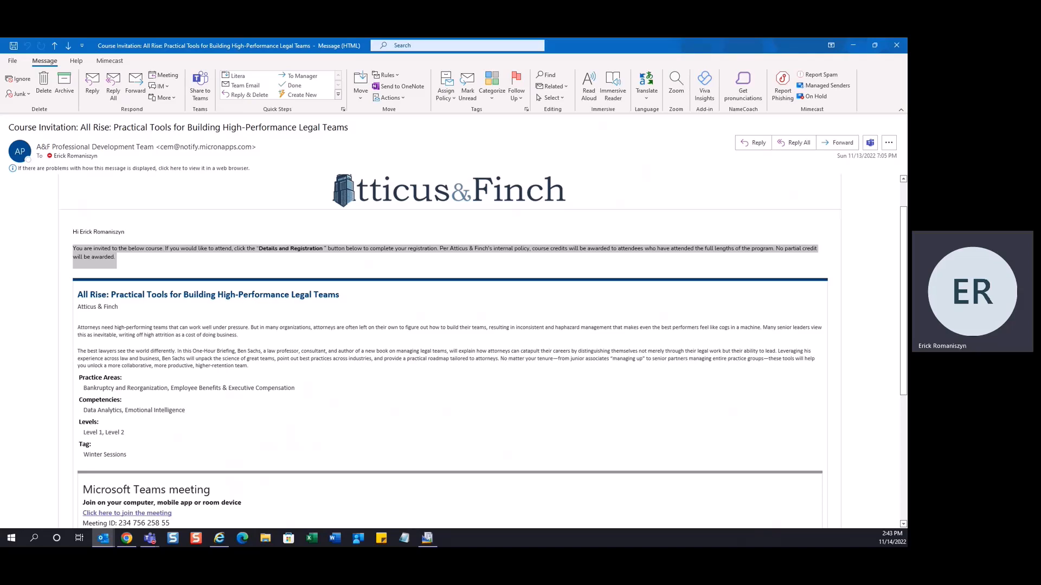
{"action": "left_click", "coordinate": [364, 265]}
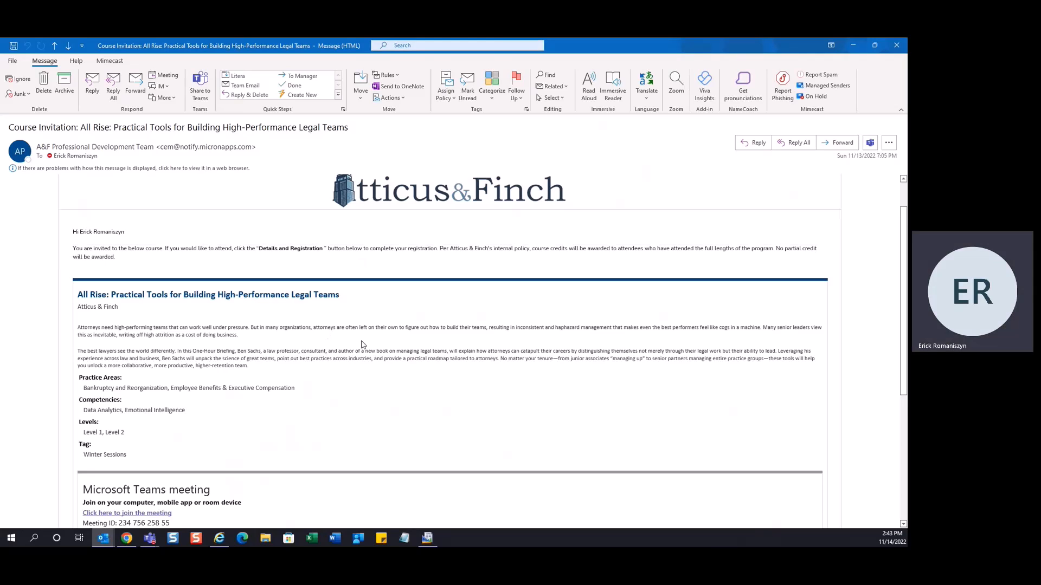
{"action": "scroll", "coordinate": [217, 290], "scroll_direction": "down", "scroll_amount": 1}
{"action": "scroll", "coordinate": [139, 291], "scroll_direction": "down", "scroll_amount": 3}
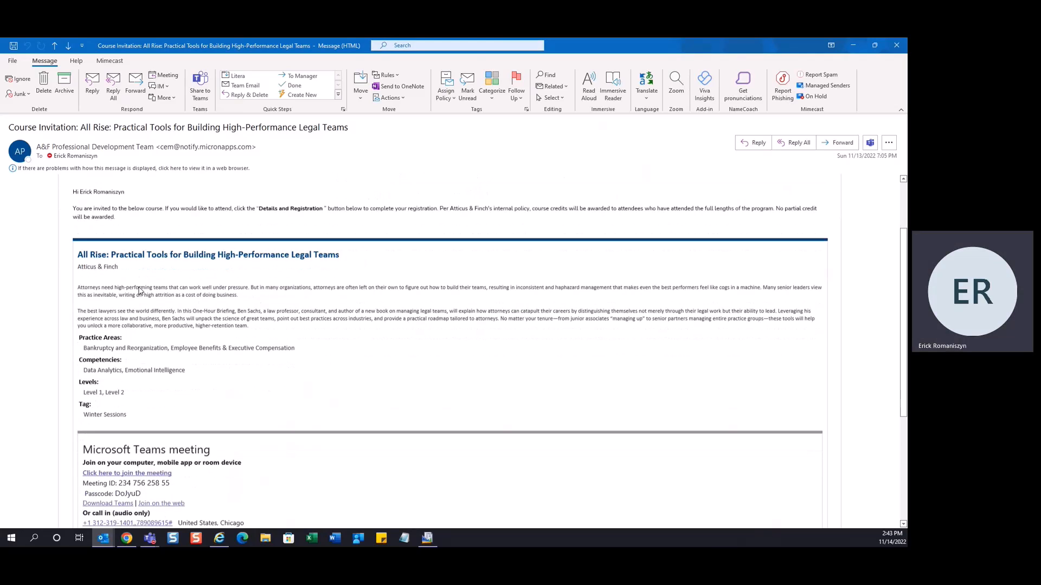
{"action": "scroll", "coordinate": [139, 293], "scroll_direction": "down", "scroll_amount": 5}
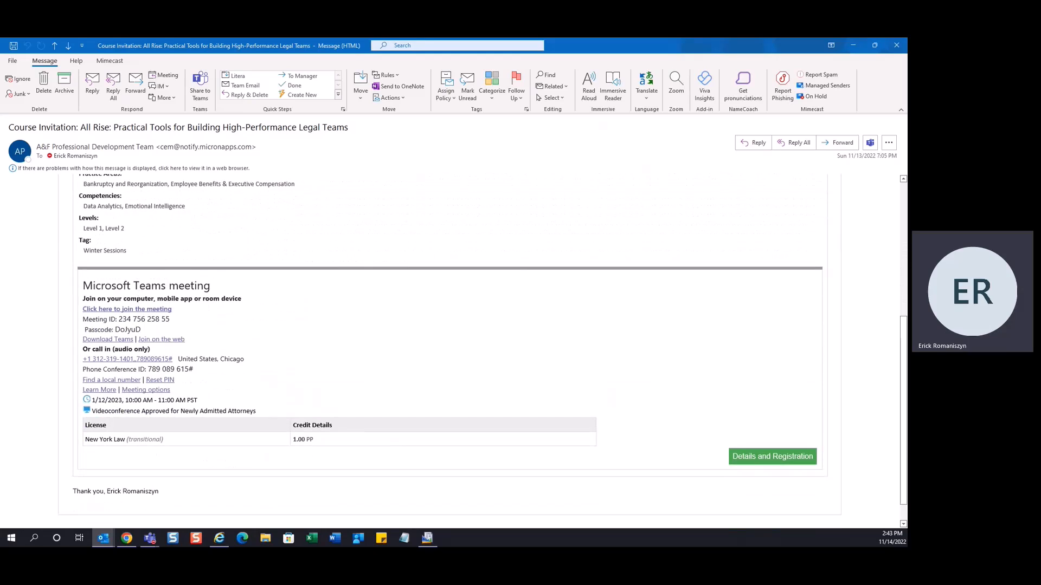
{"action": "scroll", "coordinate": [266, 344], "scroll_direction": "down", "scroll_amount": 1}
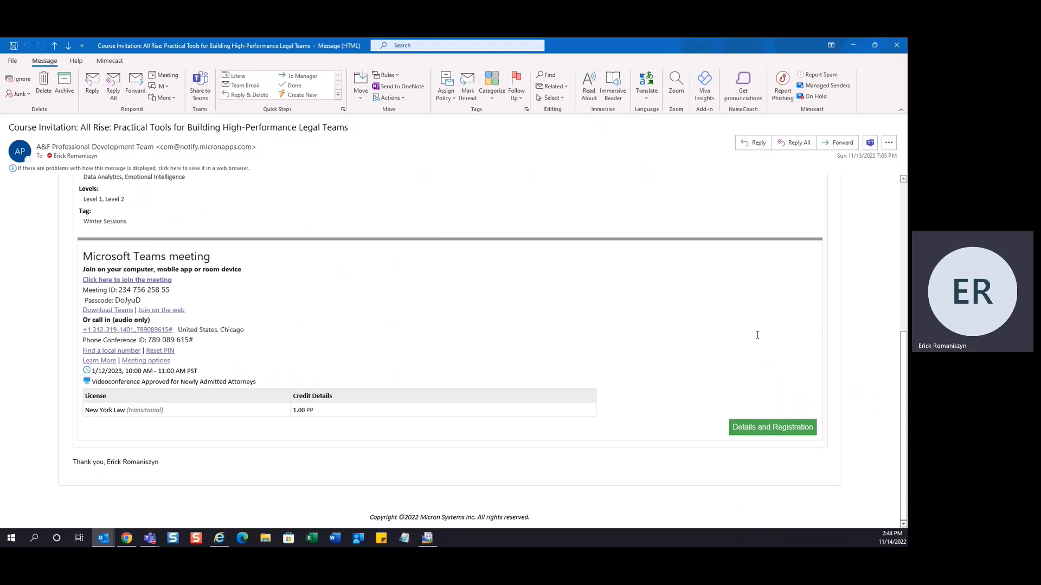
{"action": "left_click", "coordinate": [896, 45]}
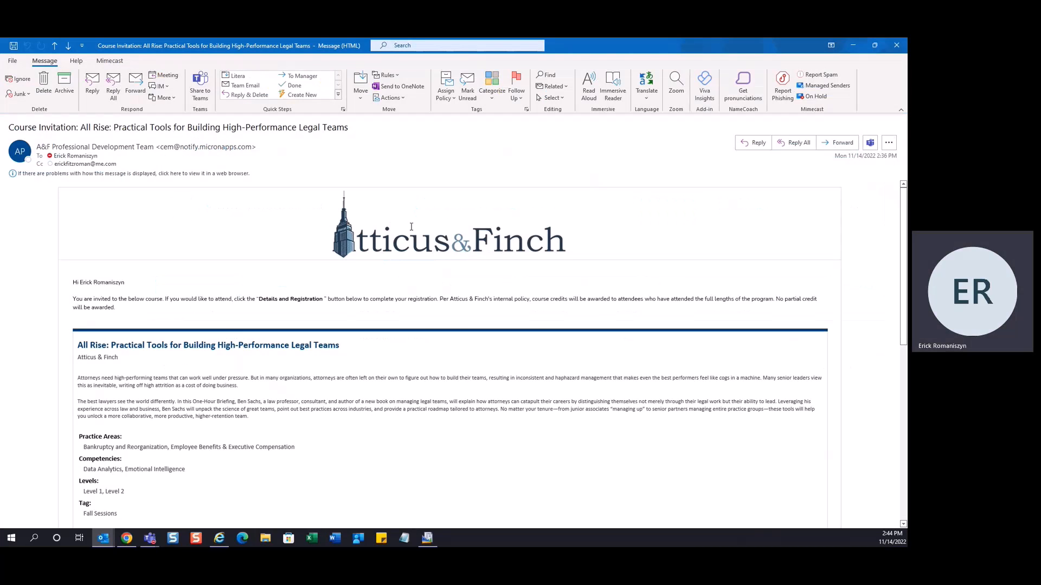
Read the 11/14/2022 All Rise invitation with its session details, credits and materials, then open its details and registration page.
{"action": "scroll", "coordinate": [412, 229], "scroll_direction": "down", "scroll_amount": 2}
{"action": "scroll", "coordinate": [413, 229], "scroll_direction": "down", "scroll_amount": 3}
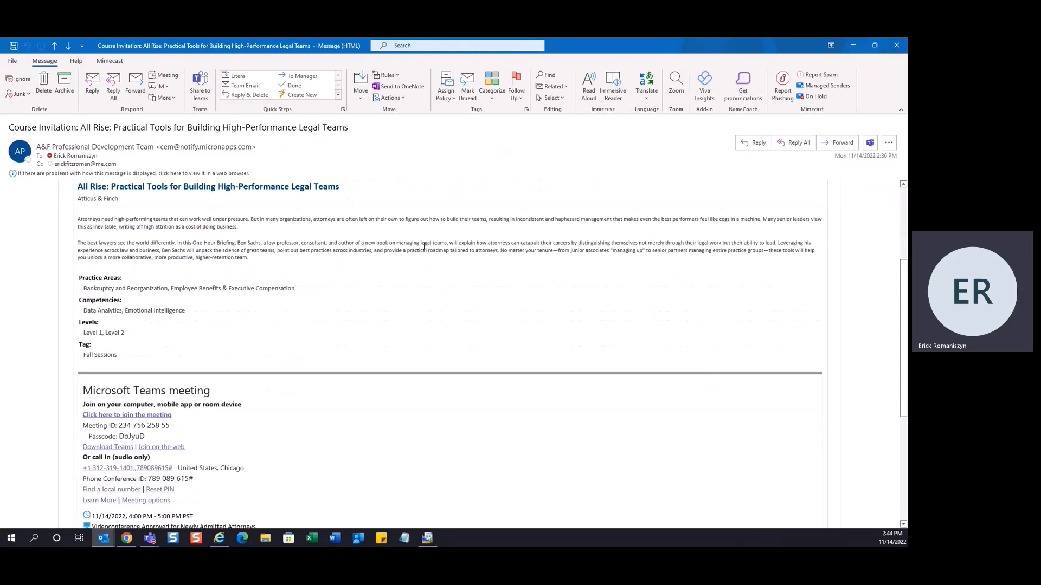
{"action": "scroll", "coordinate": [463, 302], "scroll_direction": "down", "scroll_amount": 7}
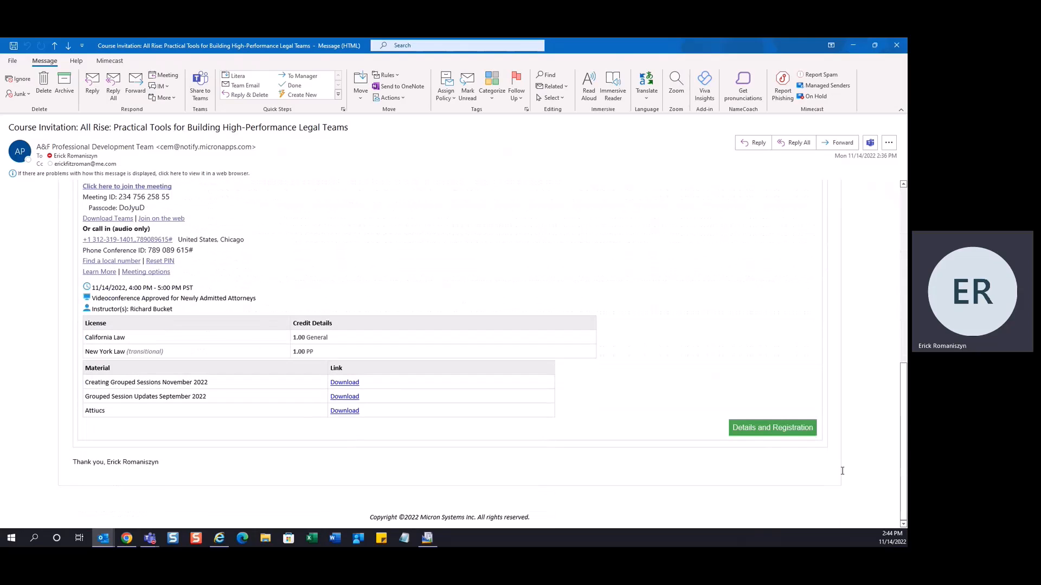
{"action": "left_click", "coordinate": [772, 428]}
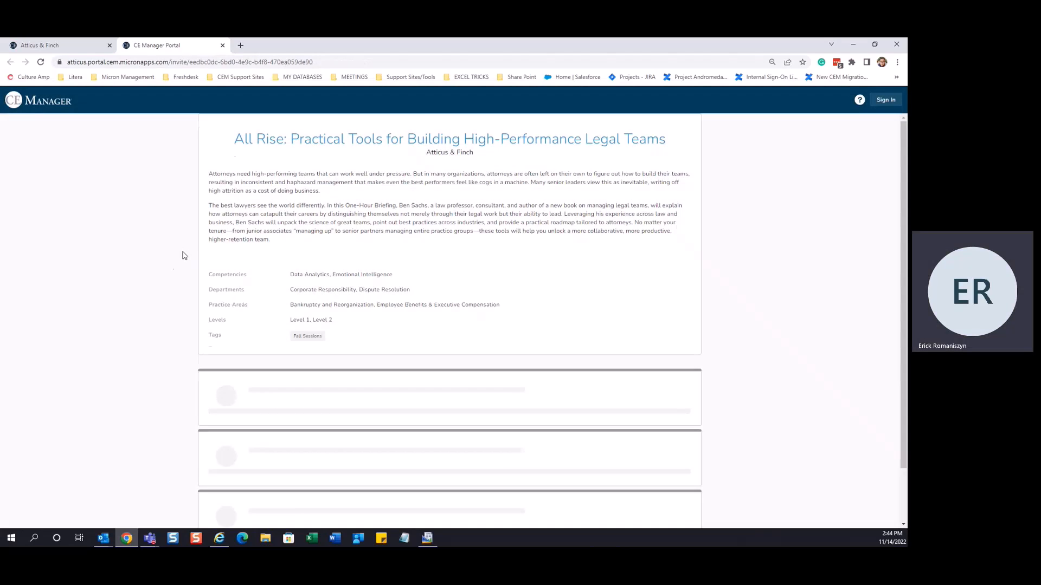
Review the course and session details on the invitation page, then enroll as a tentative attendee and confirm the registration.
{"action": "scroll", "coordinate": [174, 307], "scroll_direction": "down", "scroll_amount": 3}
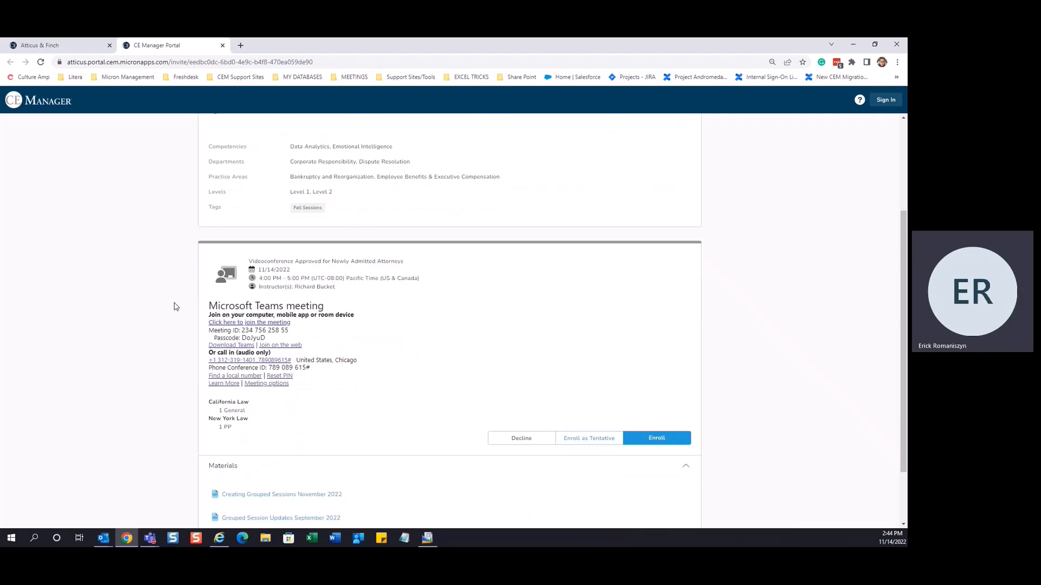
{"action": "scroll", "coordinate": [175, 307], "scroll_direction": "up", "scroll_amount": 3}
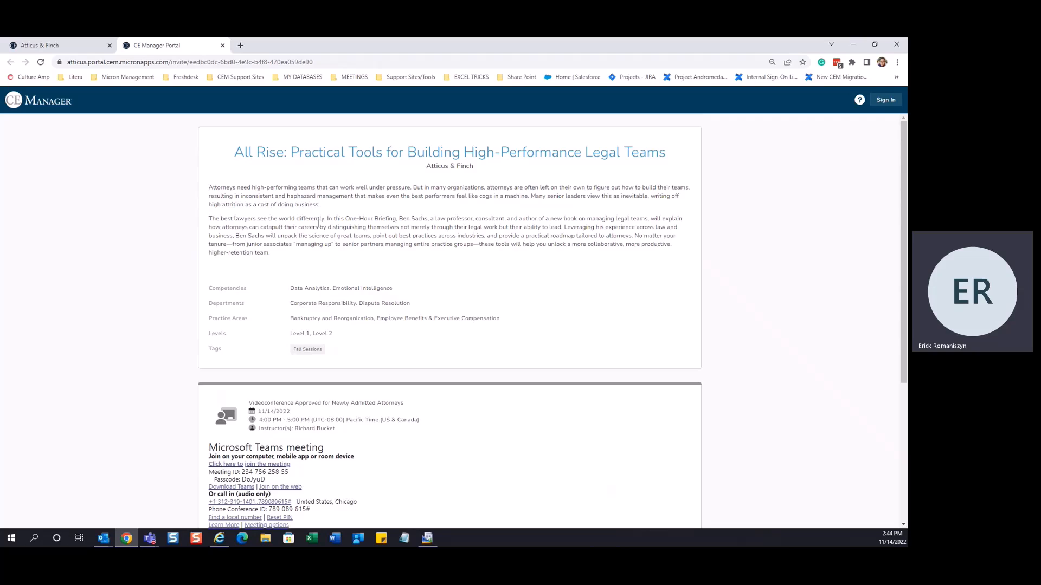
{"action": "scroll", "coordinate": [289, 287], "scroll_direction": "down", "scroll_amount": 1}
{"action": "scroll", "coordinate": [241, 359], "scroll_direction": "down", "scroll_amount": 2}
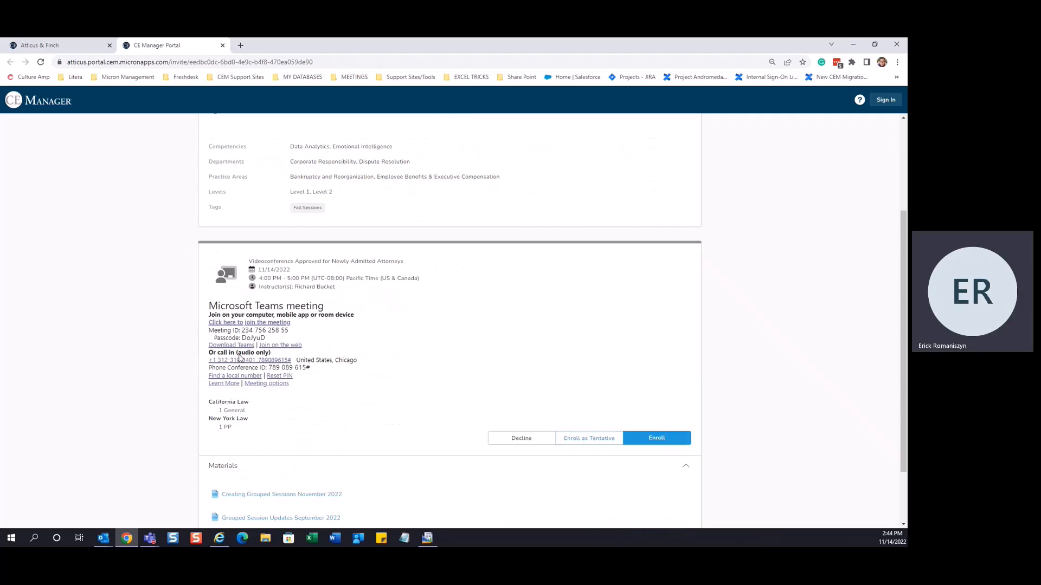
{"action": "scroll", "coordinate": [239, 365], "scroll_direction": "down", "scroll_amount": 1}
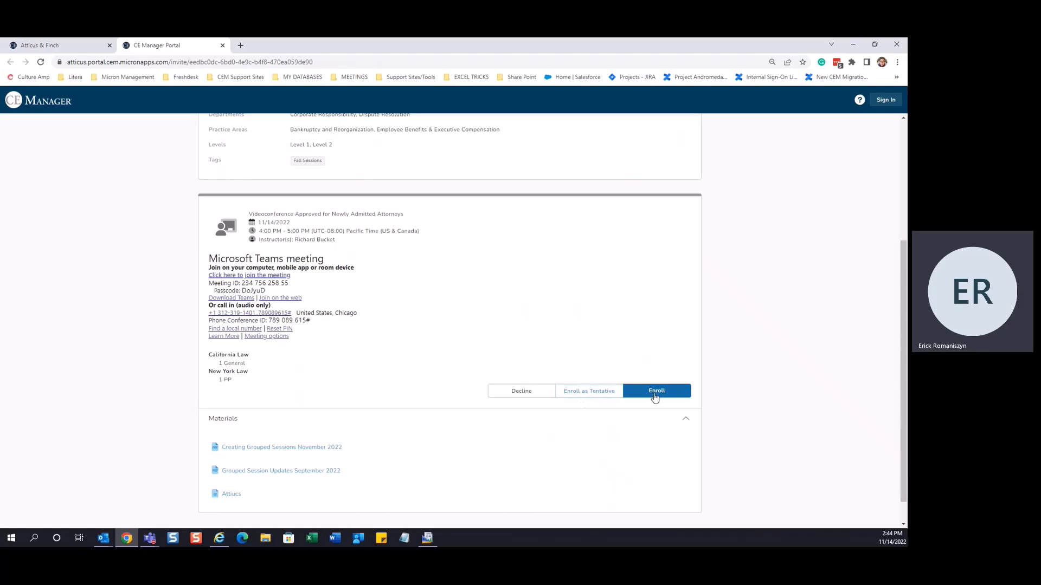
{"action": "left_click", "coordinate": [588, 391]}
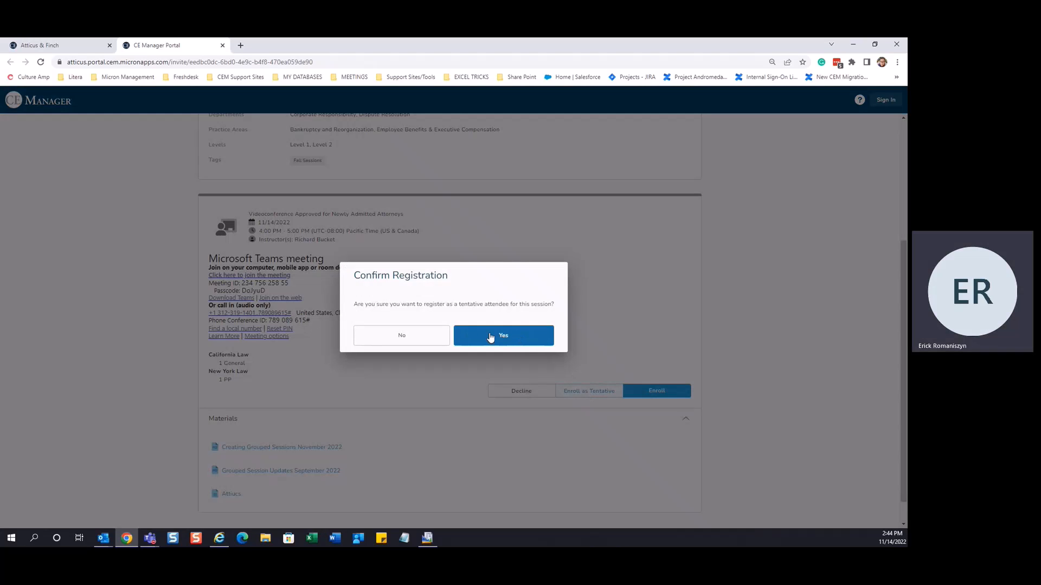
{"action": "left_click", "coordinate": [511, 338]}
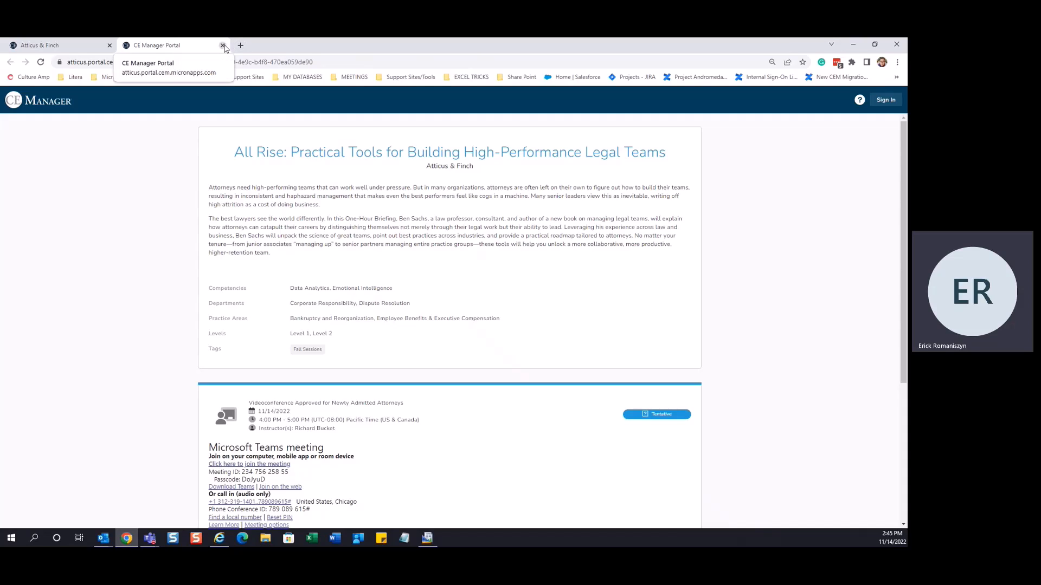
Close the invitation page and reload the All Rise session page to update its participants.
{"action": "left_click", "coordinate": [223, 46]}
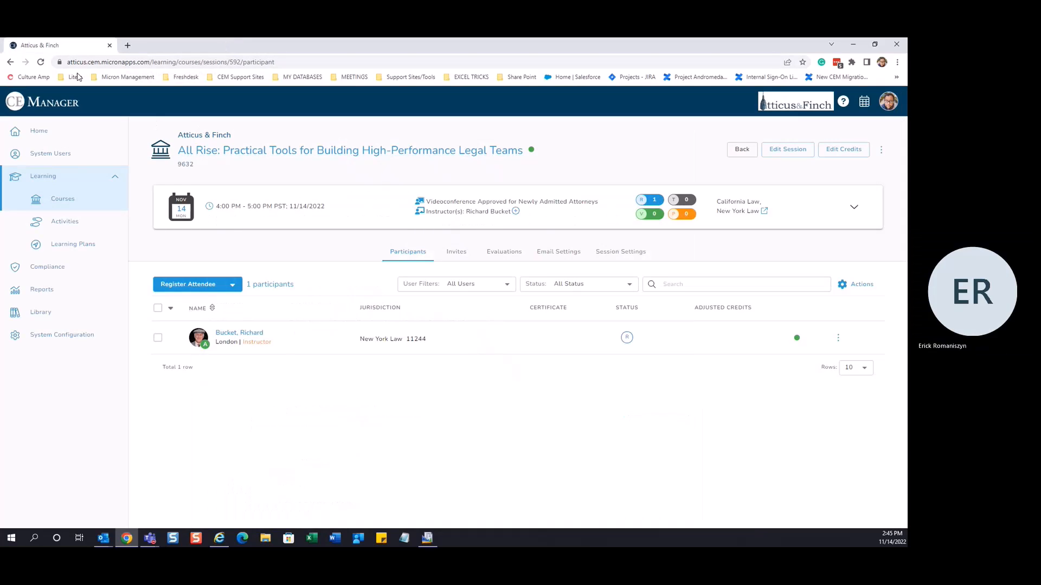
{"action": "left_click", "coordinate": [40, 61]}
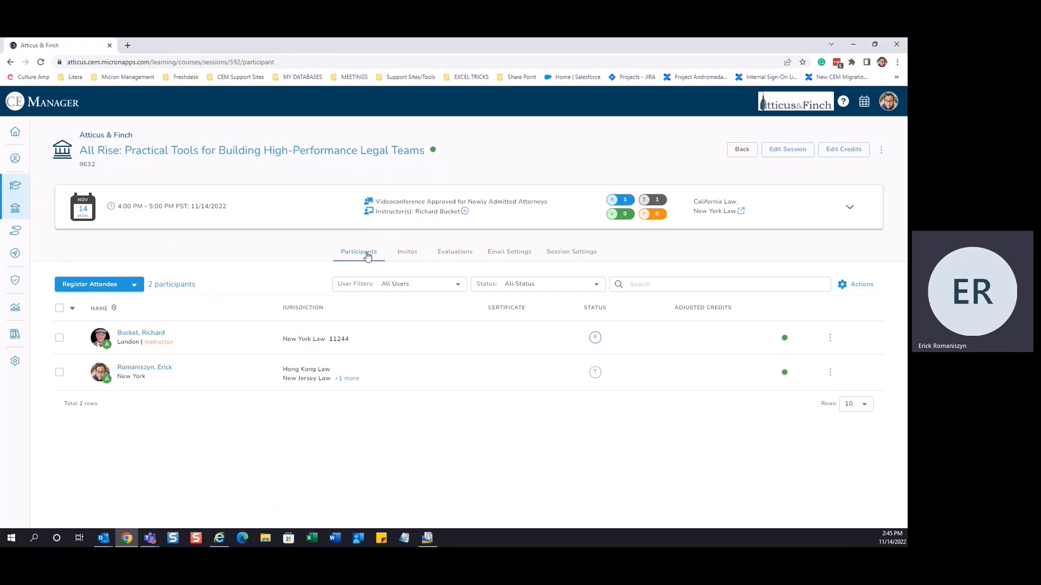
Start registering attendees for the session and filter the user list by the CE Manager group.
{"action": "left_click", "coordinate": [79, 286]}
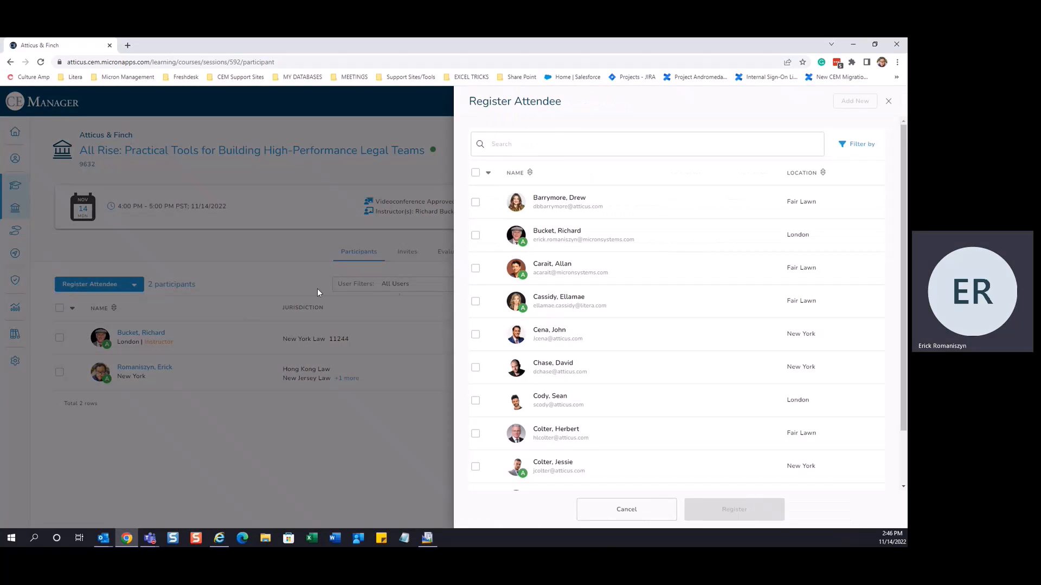
{"action": "left_click", "coordinate": [860, 146]}
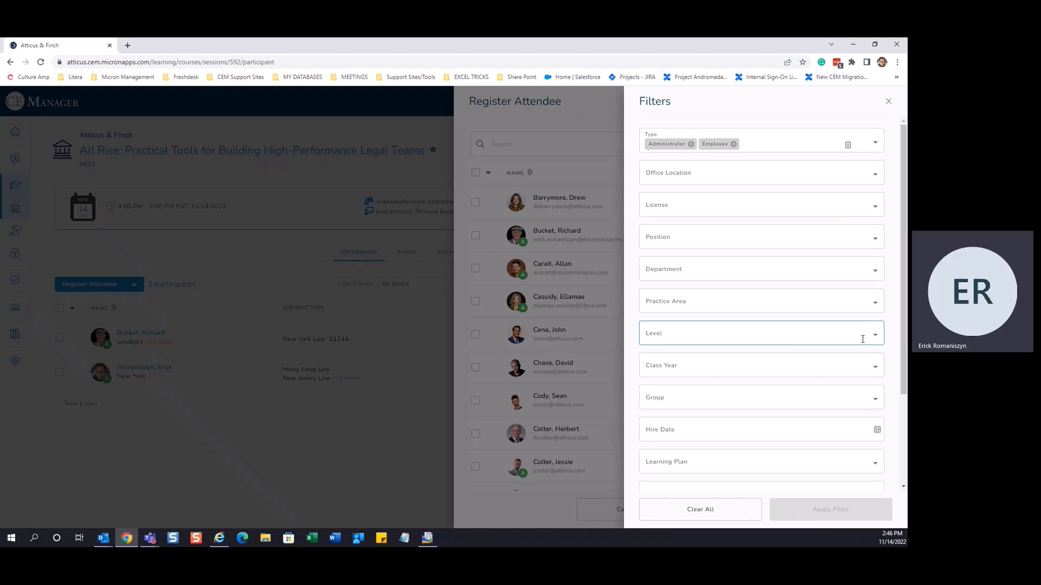
{"action": "scroll", "coordinate": [863, 340], "scroll_direction": "down", "scroll_amount": 2}
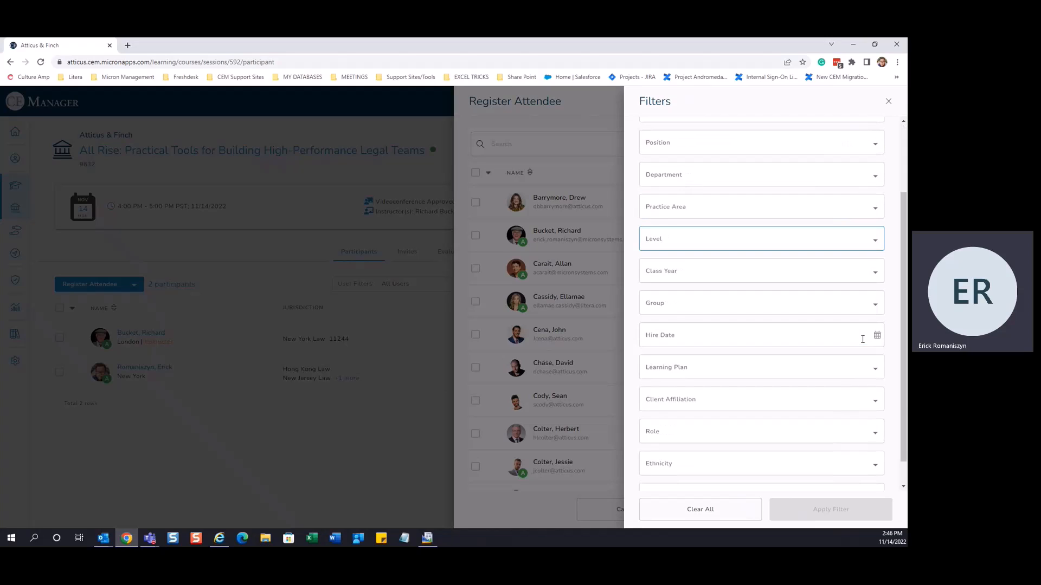
{"action": "left_click", "coordinate": [877, 308]}
{"action": "left_click", "coordinate": [650, 326]}
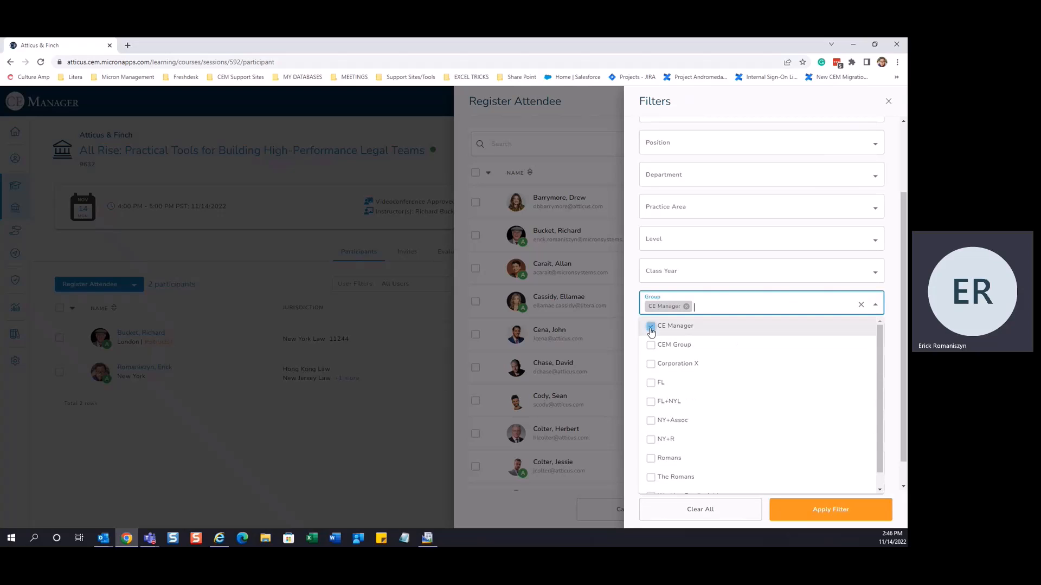
{"action": "left_click", "coordinate": [827, 509]}
{"action": "left_click", "coordinate": [827, 509]}
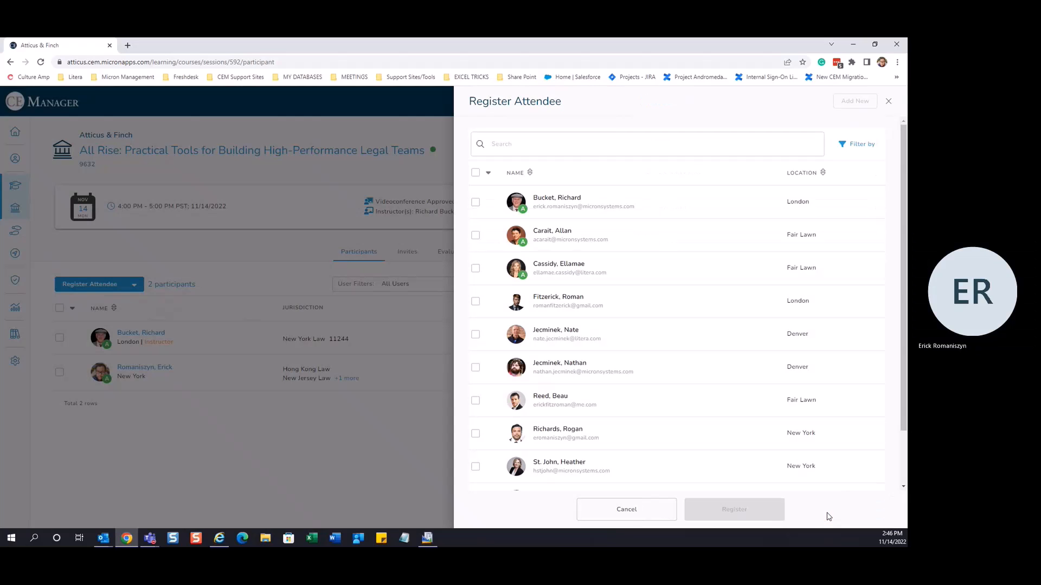
Look through the filtered attendee list and select all of its users across every page.
{"action": "scroll", "coordinate": [619, 414], "scroll_direction": "down", "scroll_amount": 2}
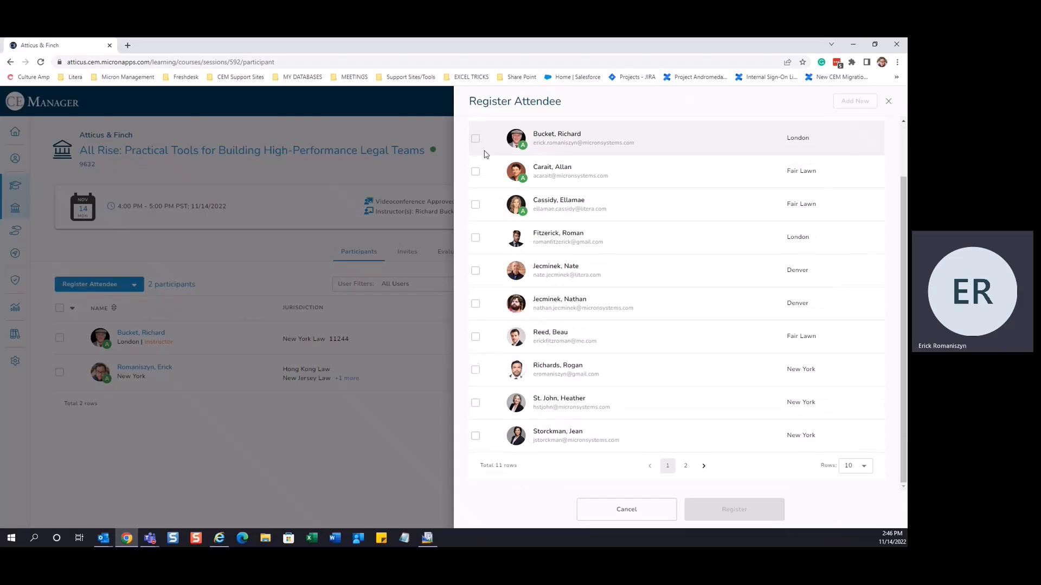
{"action": "scroll", "coordinate": [484, 155], "scroll_direction": "up", "scroll_amount": 2}
{"action": "left_click", "coordinate": [488, 173]}
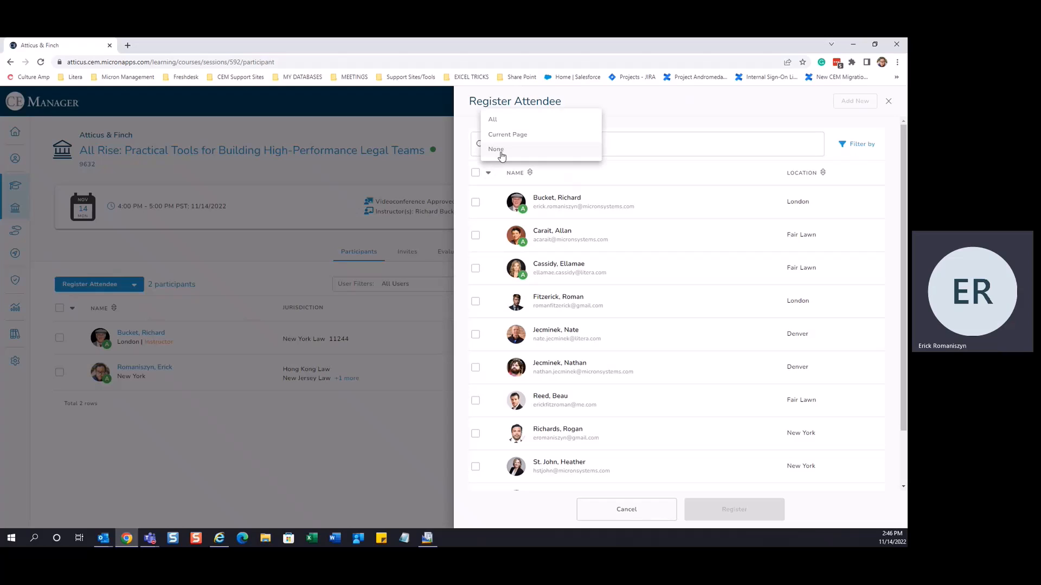
{"action": "left_click", "coordinate": [500, 125]}
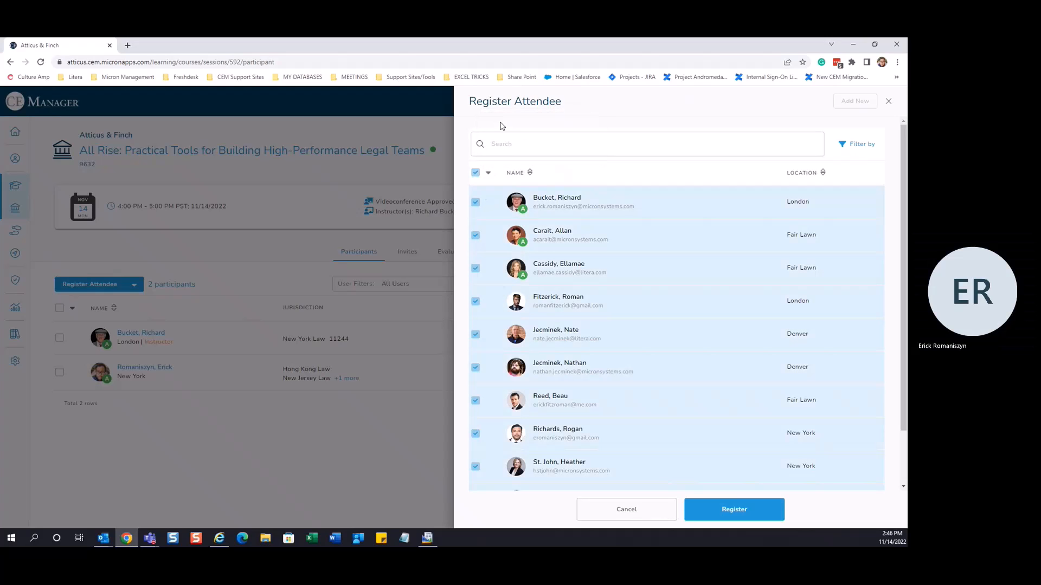
Exclude the session's instructor from the selected attendees, register the others, and decline sending the calendar appointment.
{"action": "left_click", "coordinate": [475, 202]}
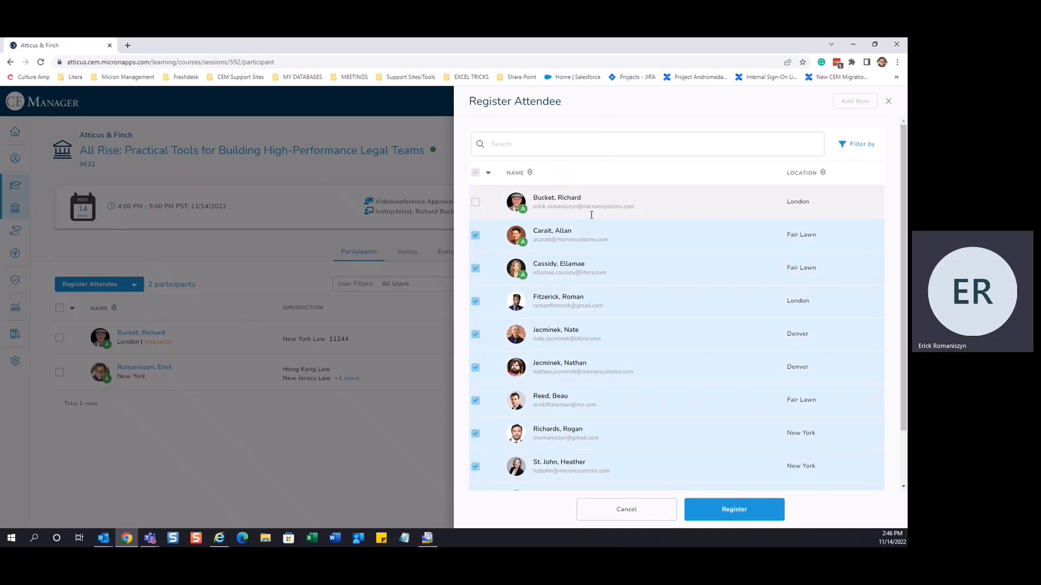
{"action": "scroll", "coordinate": [722, 404], "scroll_direction": "down", "scroll_amount": 2}
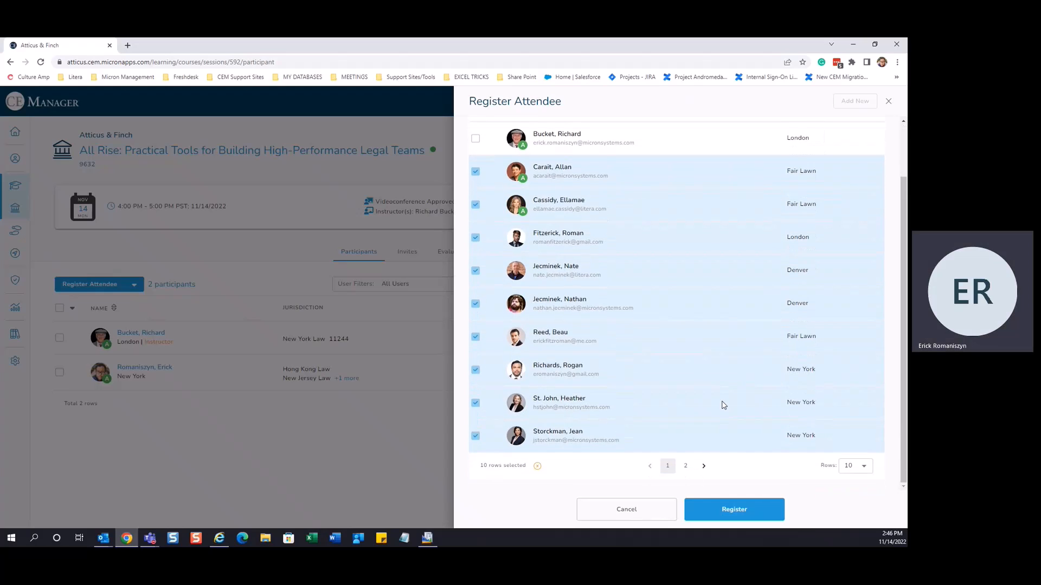
{"action": "left_click", "coordinate": [743, 512]}
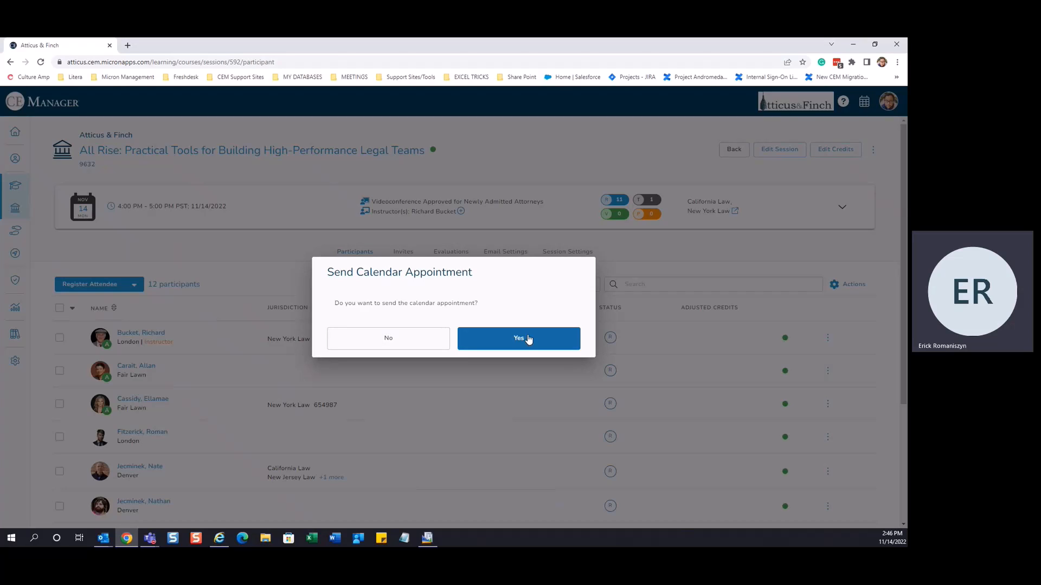
{"action": "left_click", "coordinate": [397, 343]}
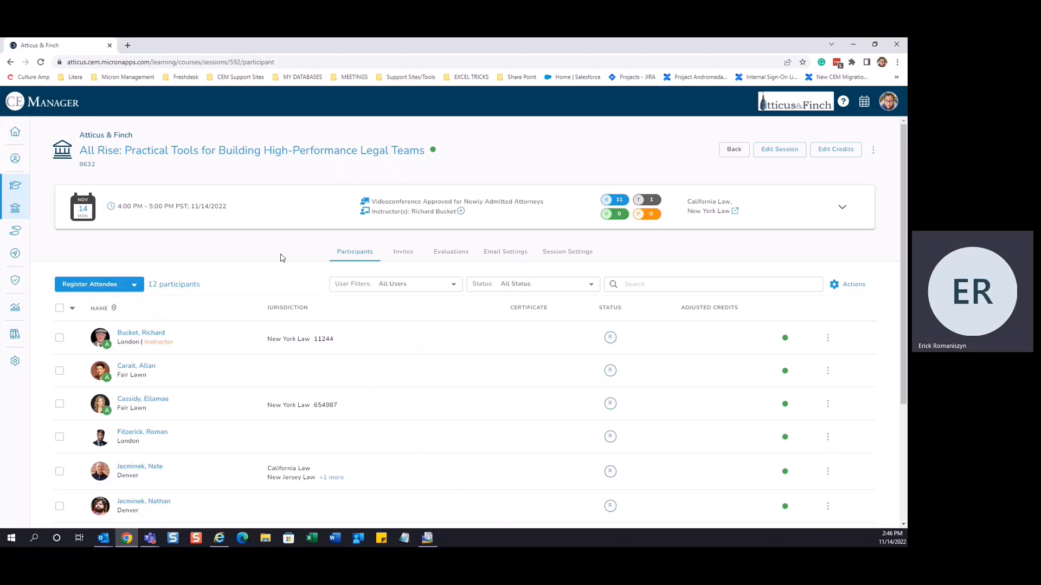
Review the session's updated participant list and the additional actions available for the session.
{"action": "scroll", "coordinate": [279, 258], "scroll_direction": "down", "scroll_amount": 2}
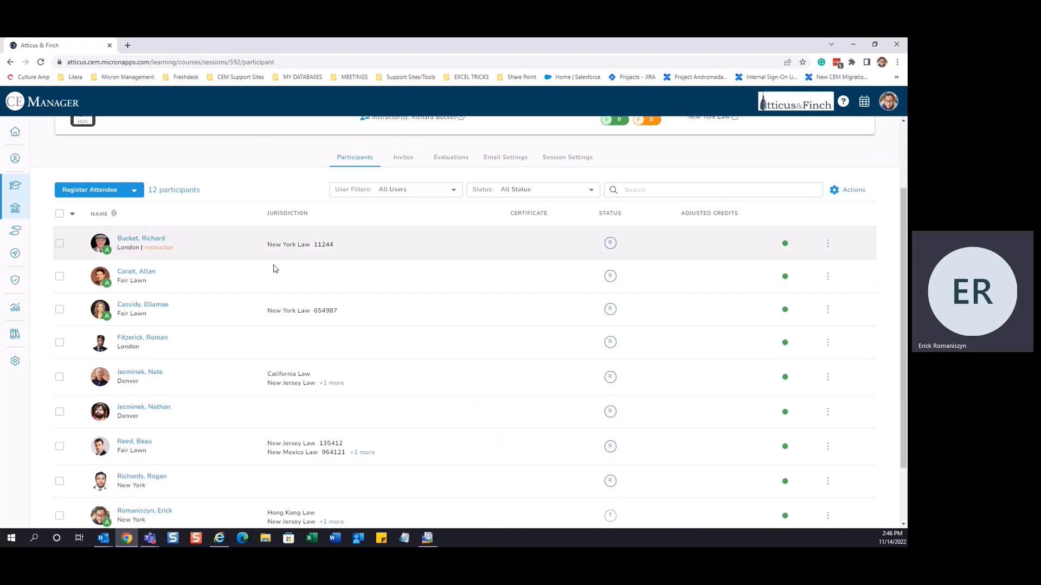
{"action": "scroll", "coordinate": [273, 279], "scroll_direction": "up", "scroll_amount": 1}
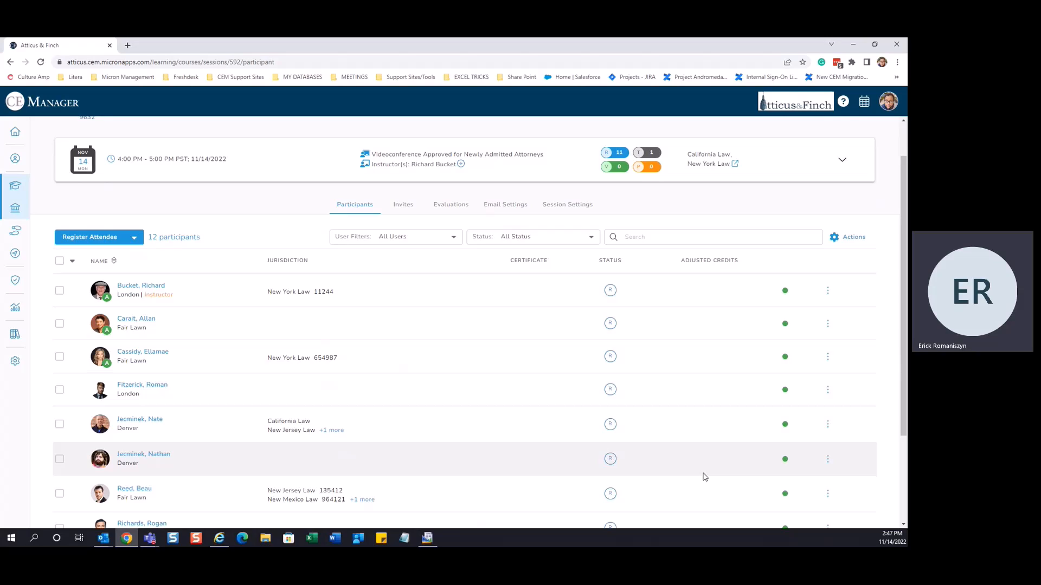
{"action": "scroll", "coordinate": [704, 404], "scroll_direction": "up", "scroll_amount": 1}
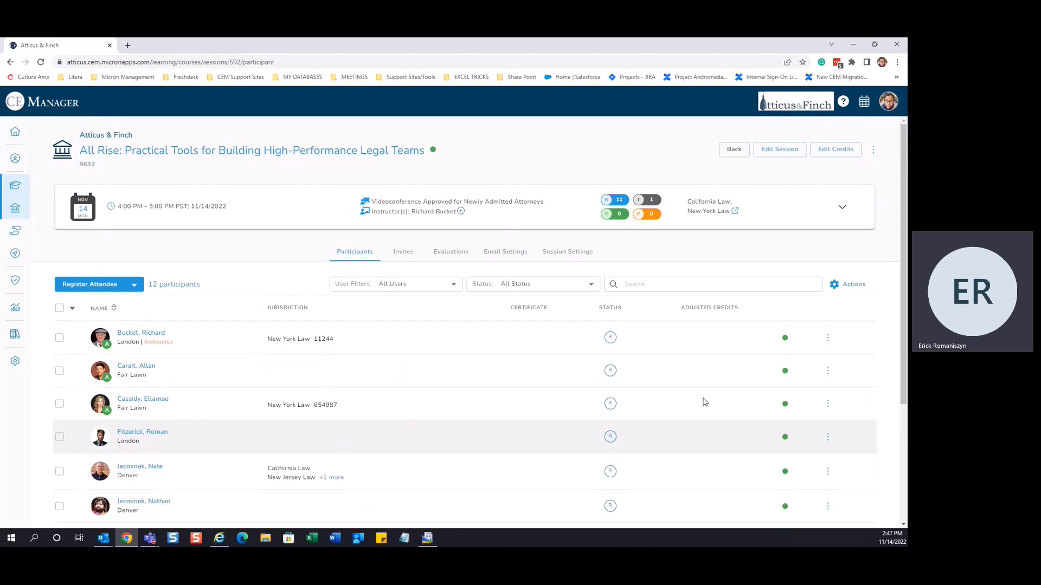
{"action": "left_click", "coordinate": [872, 153]}
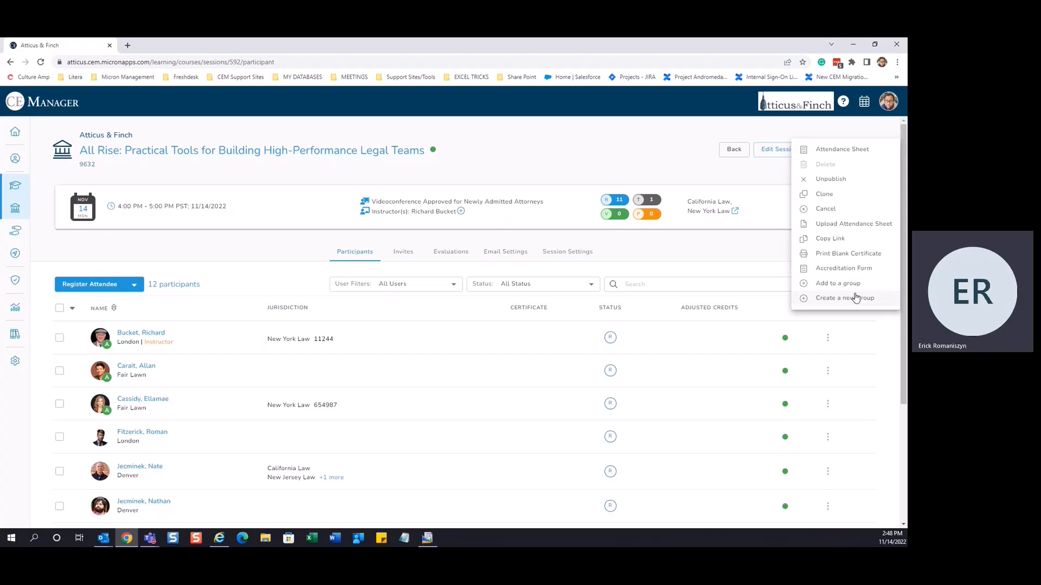
{"action": "left_click", "coordinate": [740, 261]}
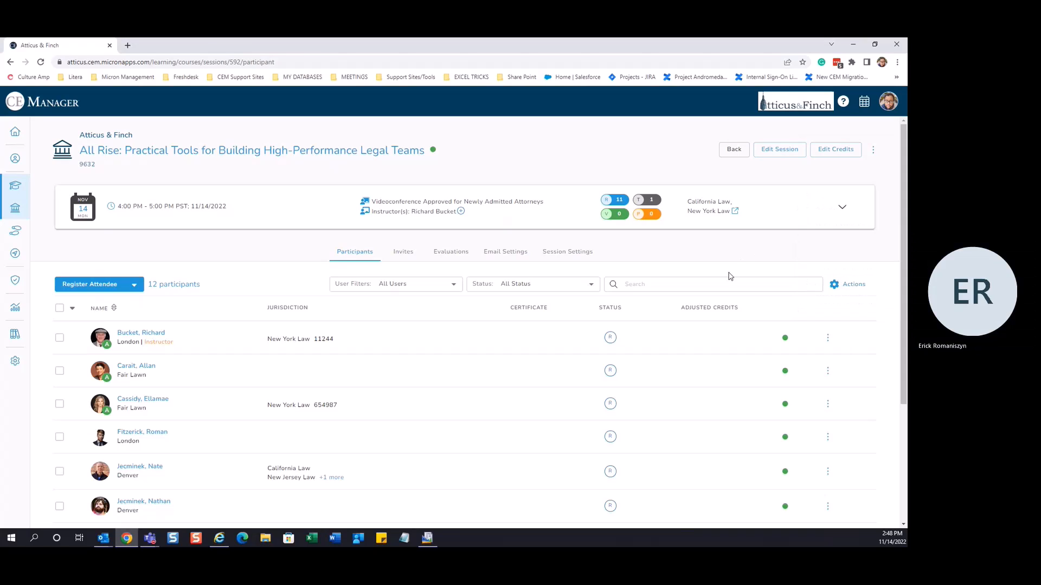
Select all session participants across every page, validate their attendance, and confirm the validation.
{"action": "scroll", "coordinate": [732, 274], "scroll_direction": "down", "scroll_amount": 1}
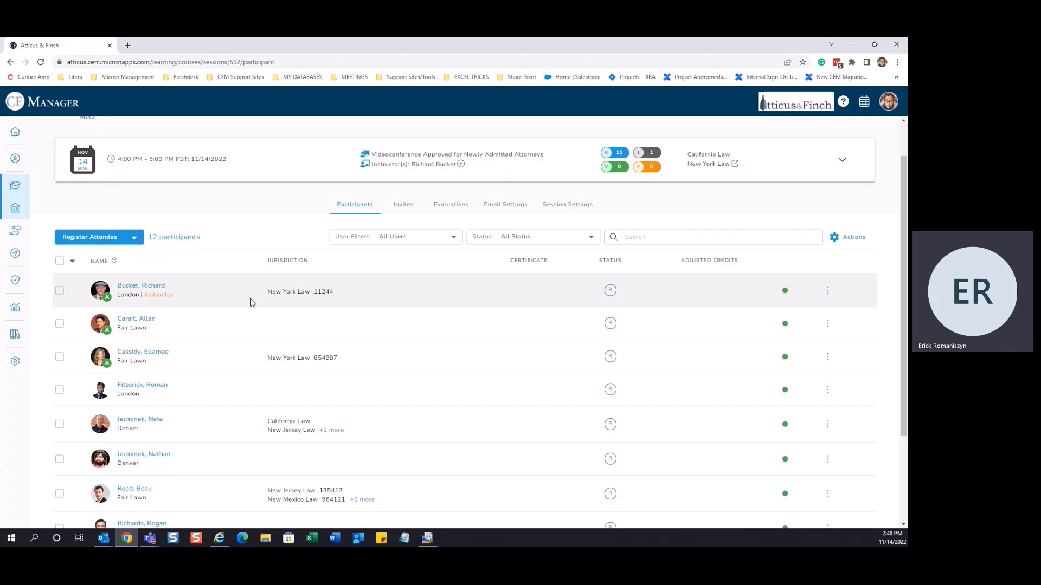
{"action": "scroll", "coordinate": [251, 302], "scroll_direction": "down", "scroll_amount": 3}
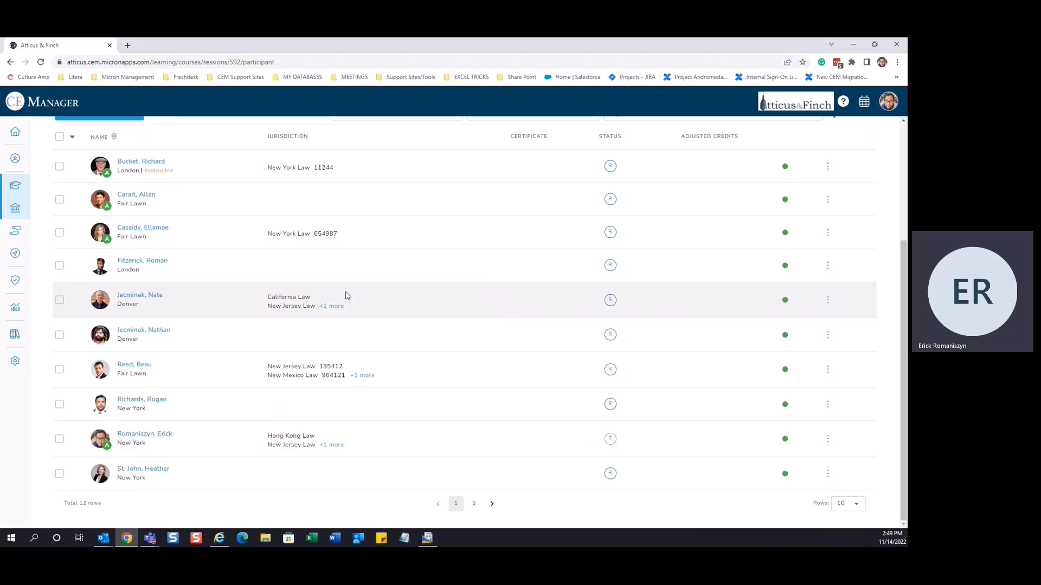
{"action": "scroll", "coordinate": [251, 263], "scroll_direction": "up", "scroll_amount": 1}
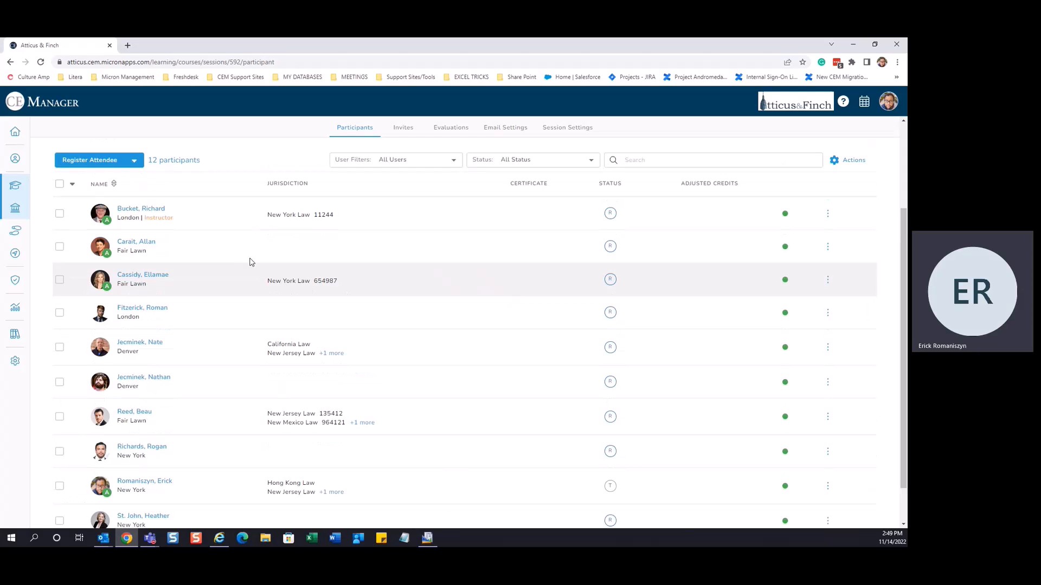
{"action": "left_click", "coordinate": [71, 184]}
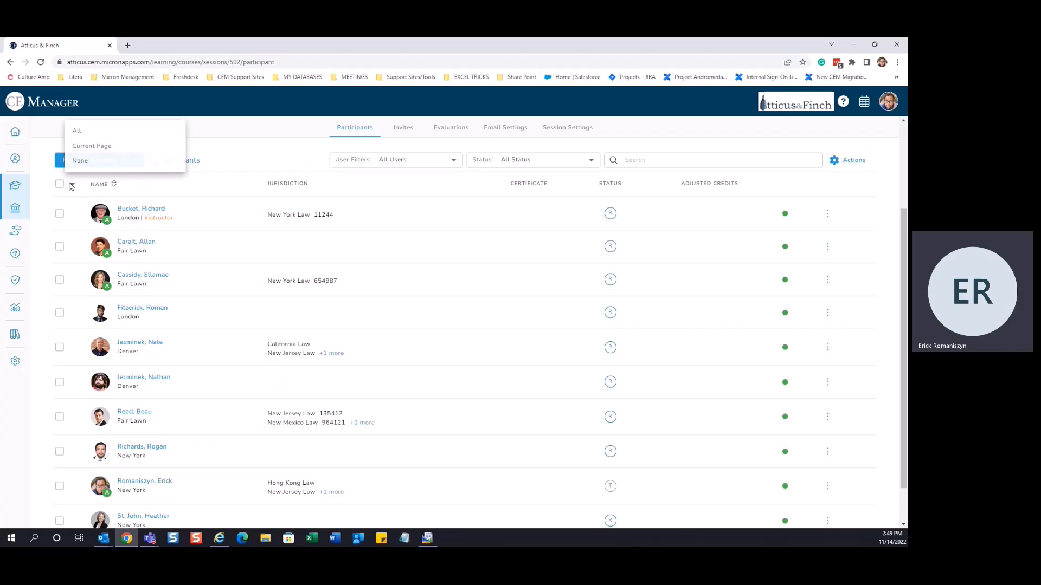
{"action": "left_click", "coordinate": [76, 135]}
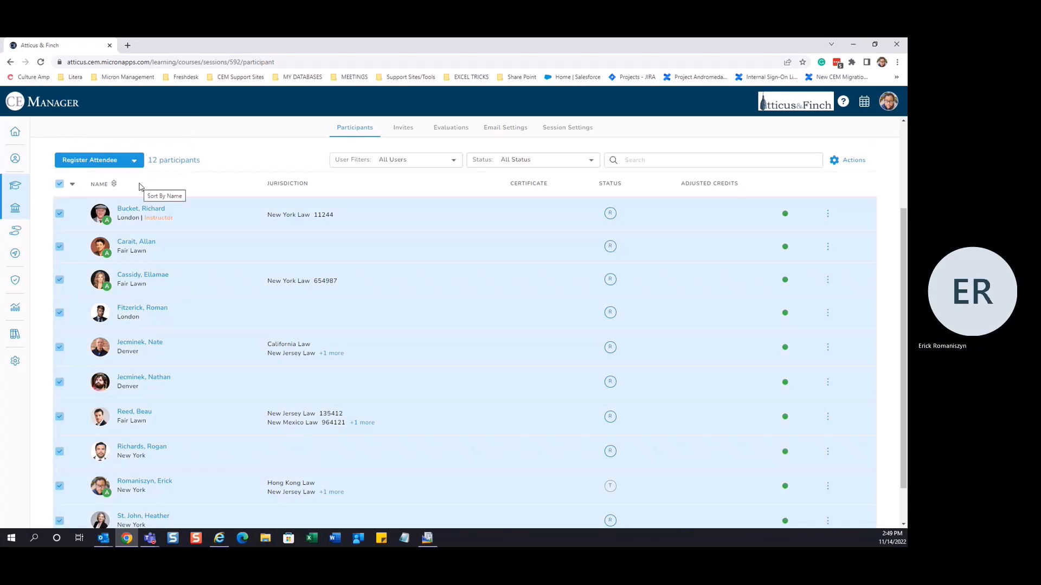
{"action": "scroll", "coordinate": [139, 187], "scroll_direction": "up", "scroll_amount": 2}
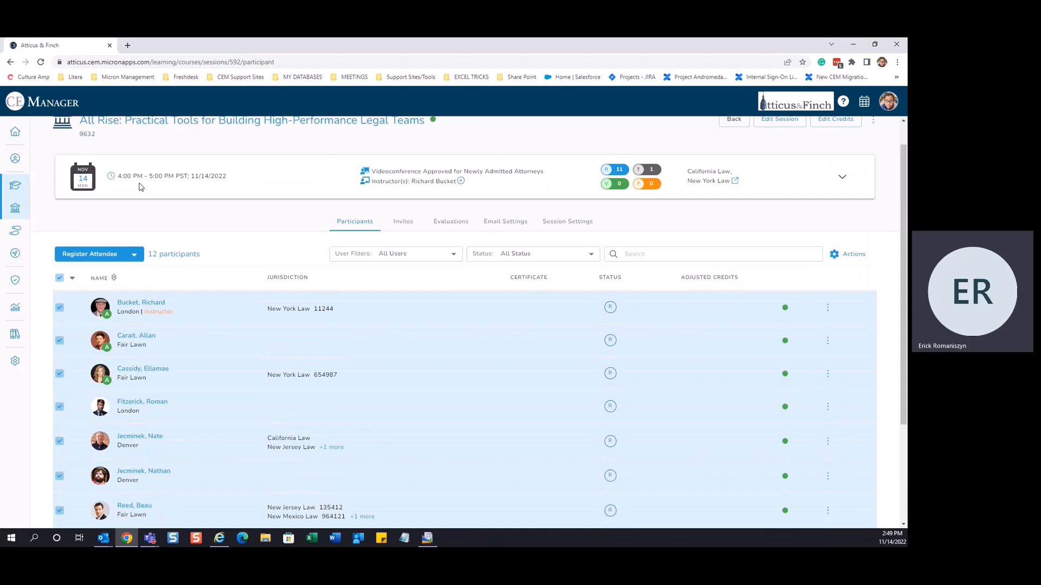
{"action": "left_click", "coordinate": [854, 255]}
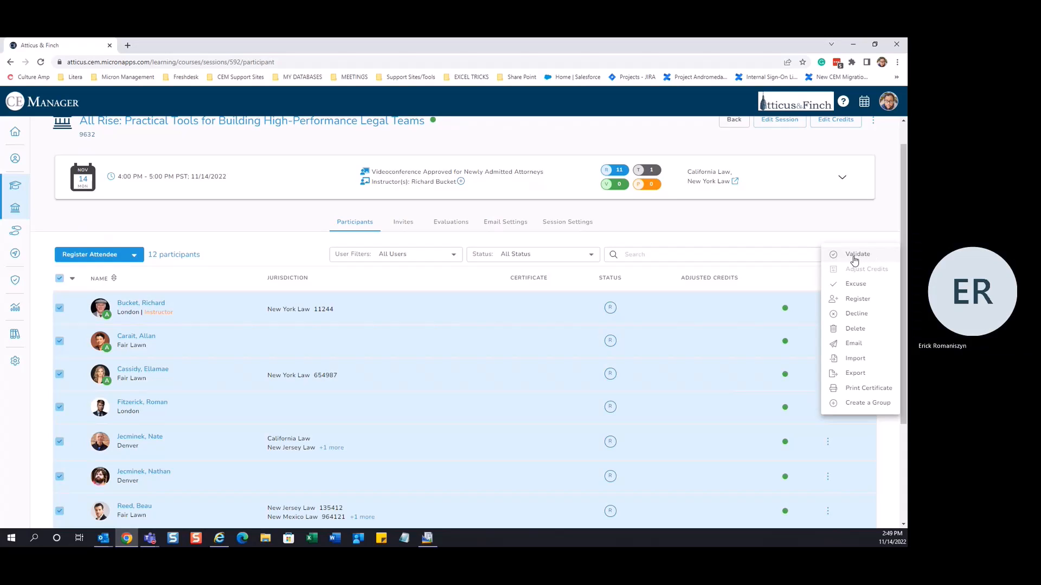
{"action": "left_click", "coordinate": [855, 255]}
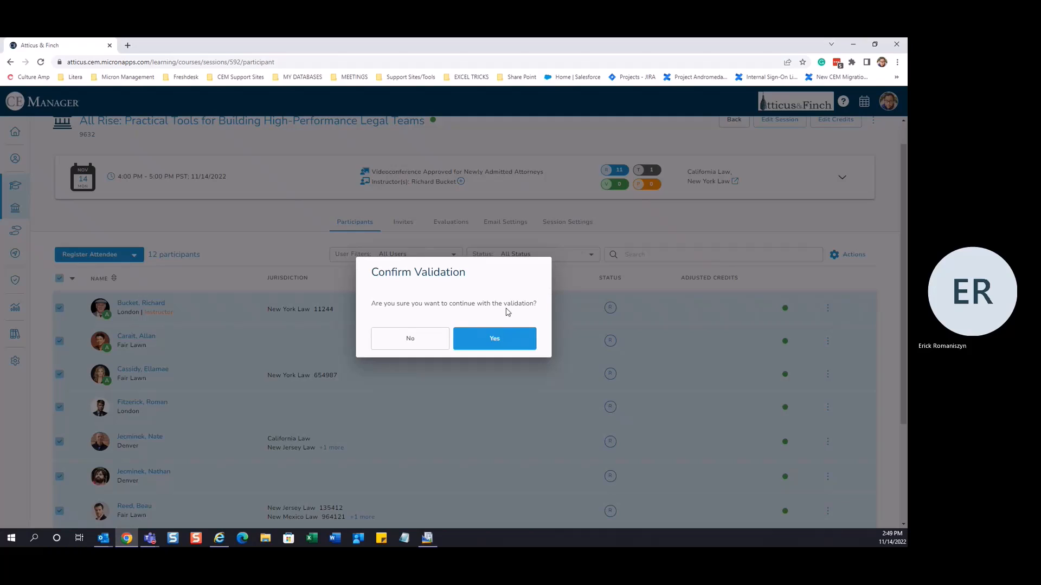
{"action": "left_click", "coordinate": [484, 341]}
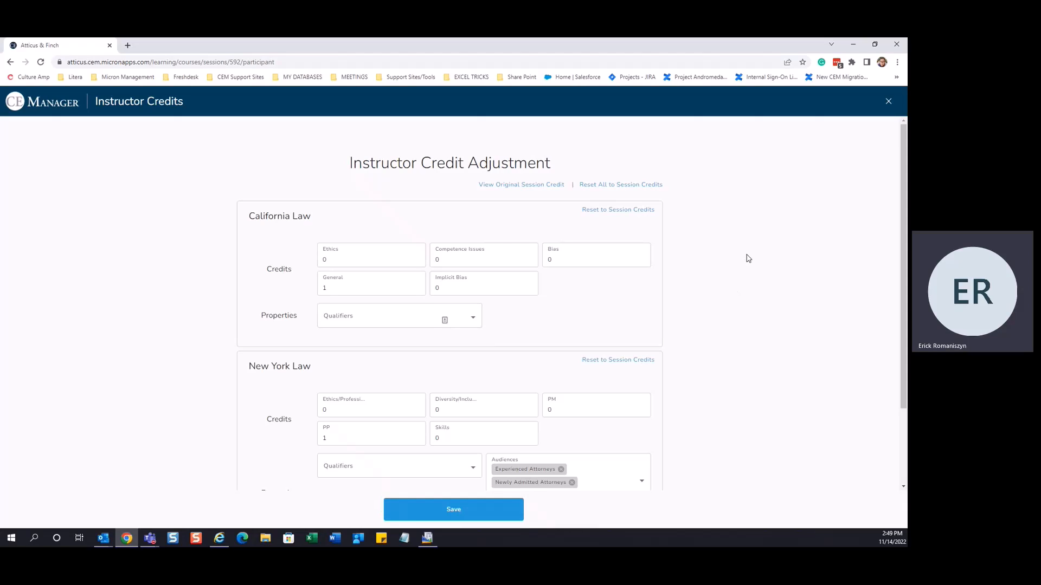
Set the instructor's California Law General credits to 4 and New York Law PP credits to 3.
{"action": "scroll", "coordinate": [748, 258], "scroll_direction": "down", "scroll_amount": 1}
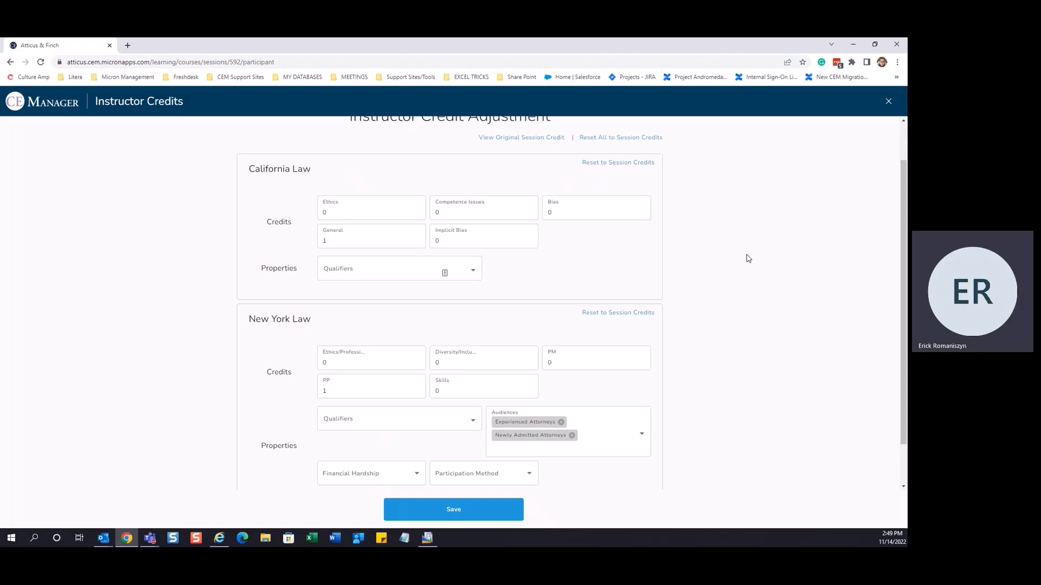
{"action": "left_click_drag", "start_coordinate": [342, 239], "coordinate": [271, 241]}
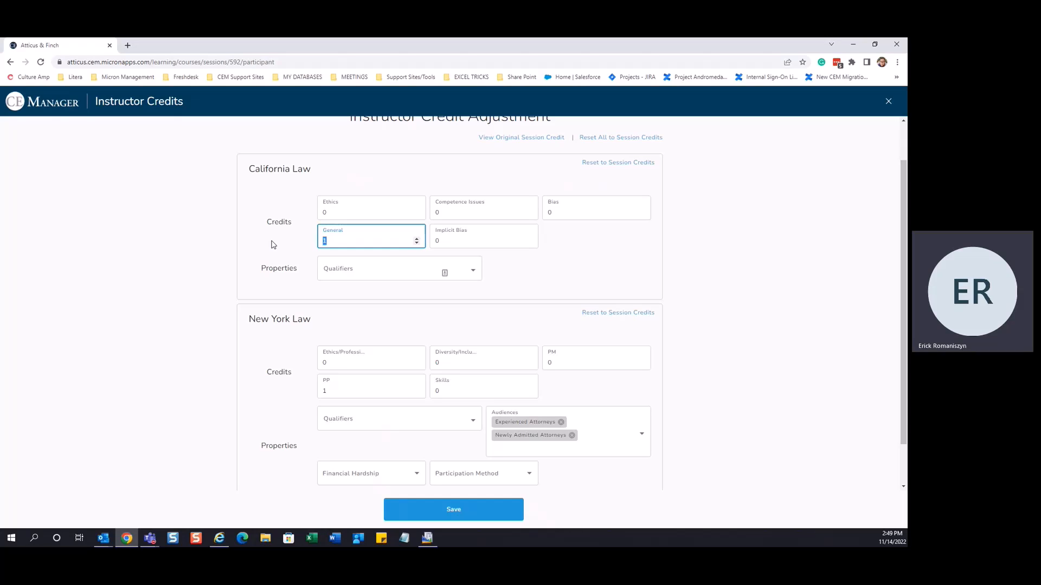
{"action": "type", "text": "4"}
{"action": "left_click", "coordinate": [332, 398]}
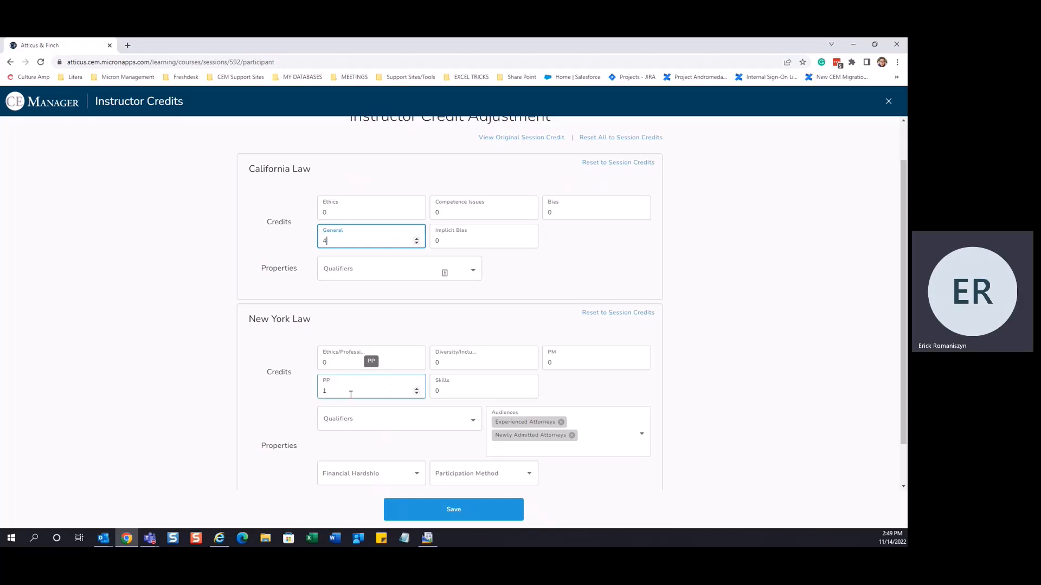
{"action": "left_click_drag", "start_coordinate": [334, 391], "coordinate": [310, 387]}
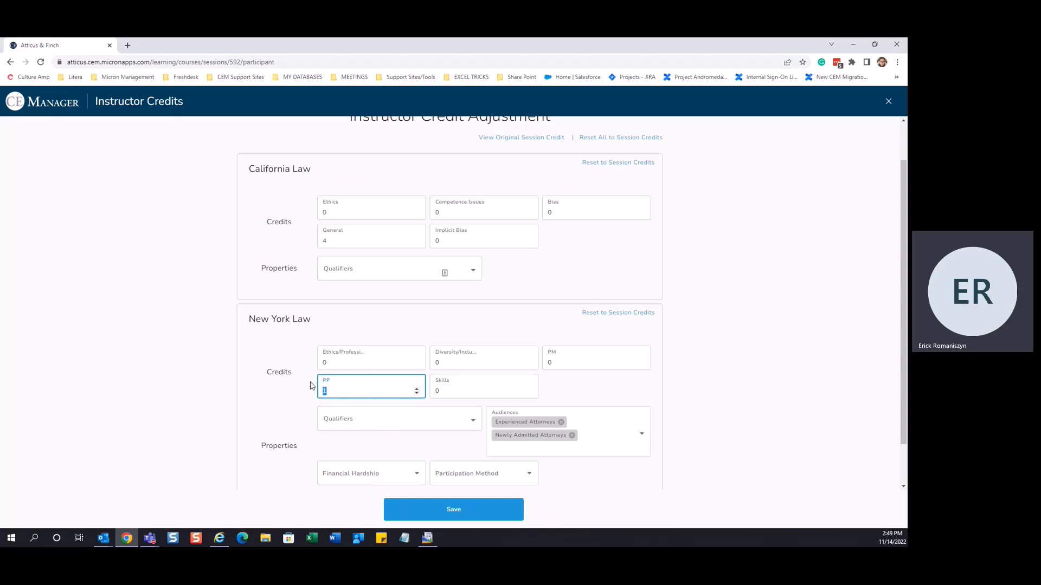
{"action": "type", "text": "3"}
{"action": "left_click", "coordinate": [775, 395]}
{"action": "scroll", "coordinate": [744, 374], "scroll_direction": "down", "scroll_amount": 1}
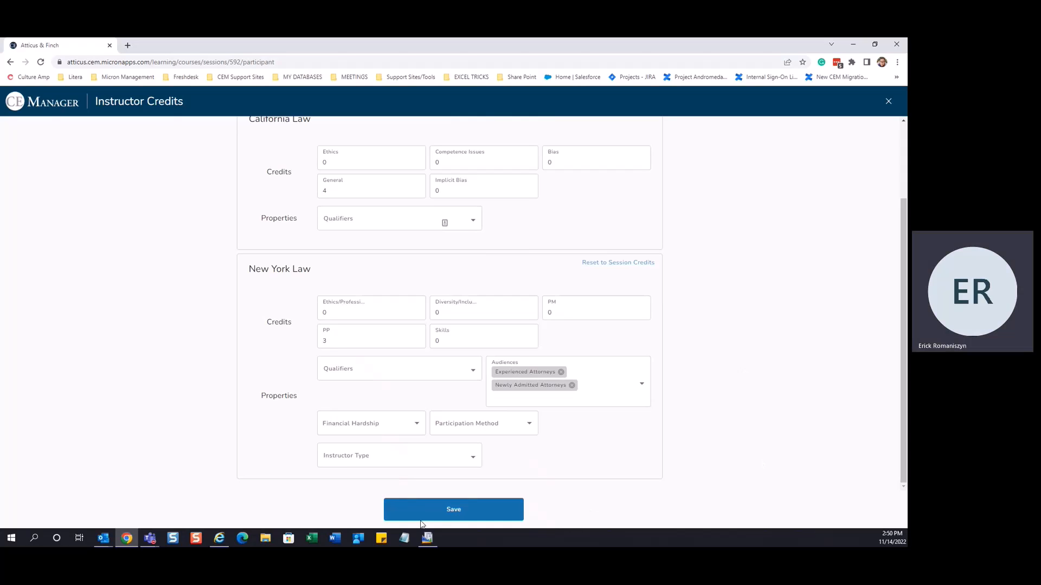
Set the New York Law instructor type to Speaker and save the instructor credit adjustment.
{"action": "left_click", "coordinate": [473, 457]}
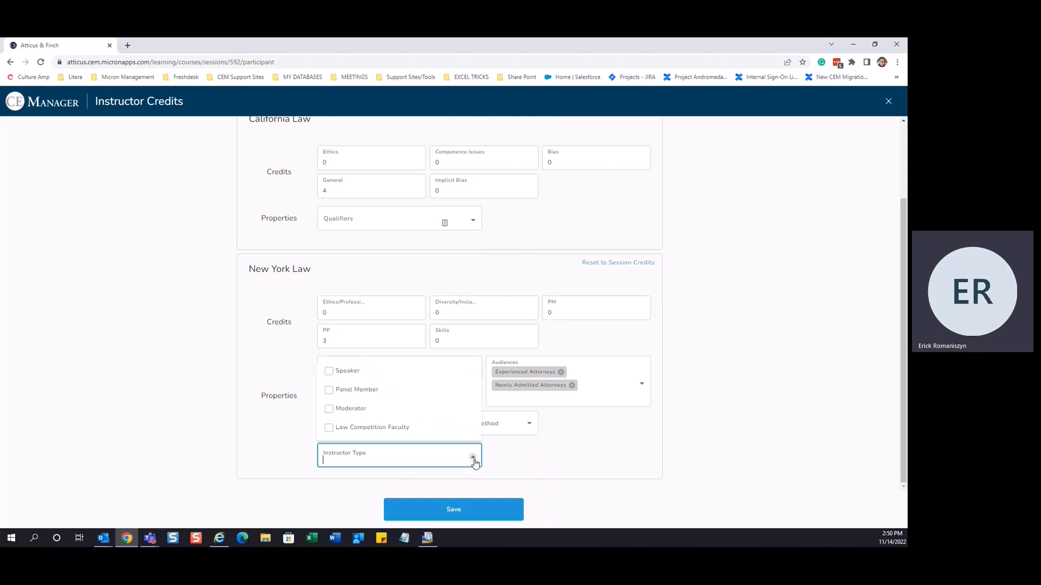
{"action": "left_click", "coordinate": [328, 373]}
{"action": "left_click", "coordinate": [298, 439]}
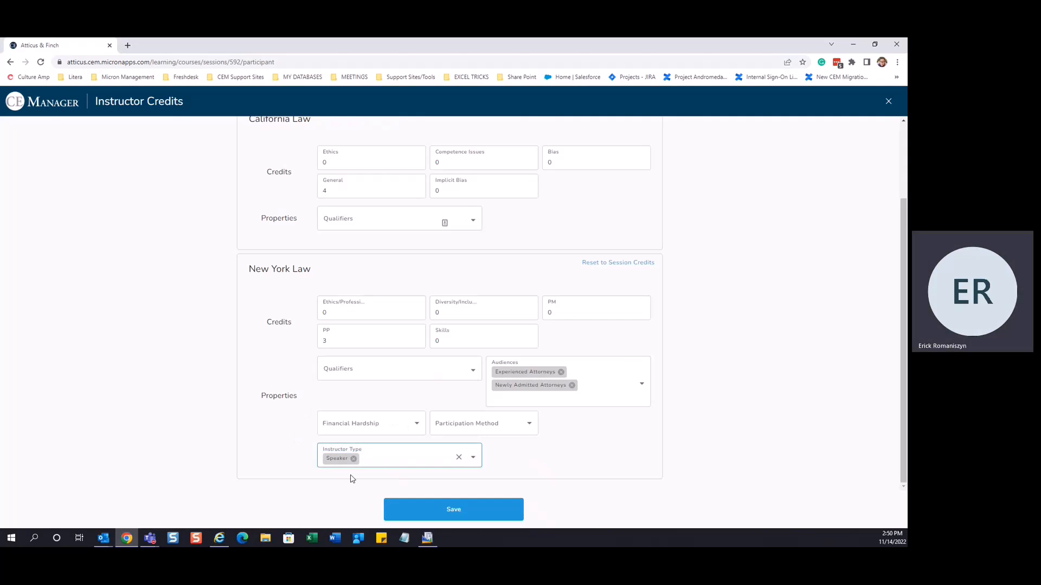
{"action": "left_click", "coordinate": [471, 510]}
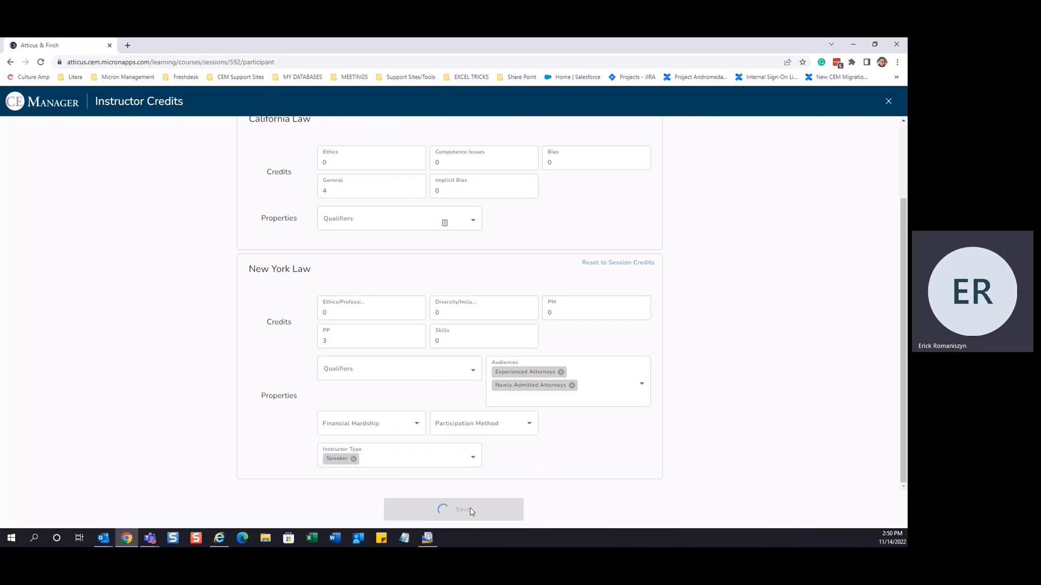
Check the validated participants' statuses and adjusted credits, and view the session's credit details for California and New York Law.
{"action": "scroll", "coordinate": [482, 460], "scroll_direction": "down", "scroll_amount": 3}
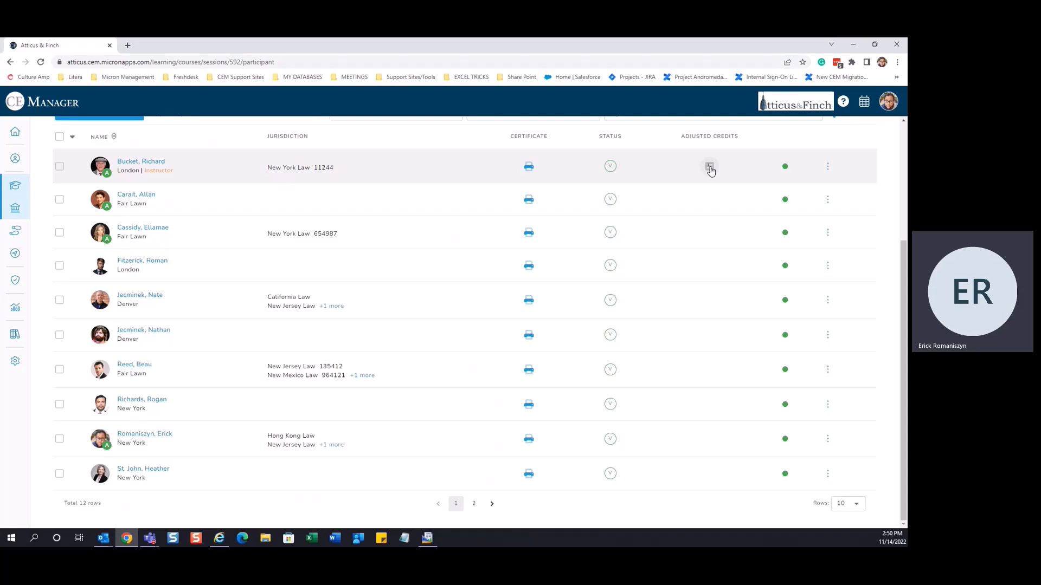
{"action": "scroll", "coordinate": [710, 172], "scroll_direction": "up", "scroll_amount": 3}
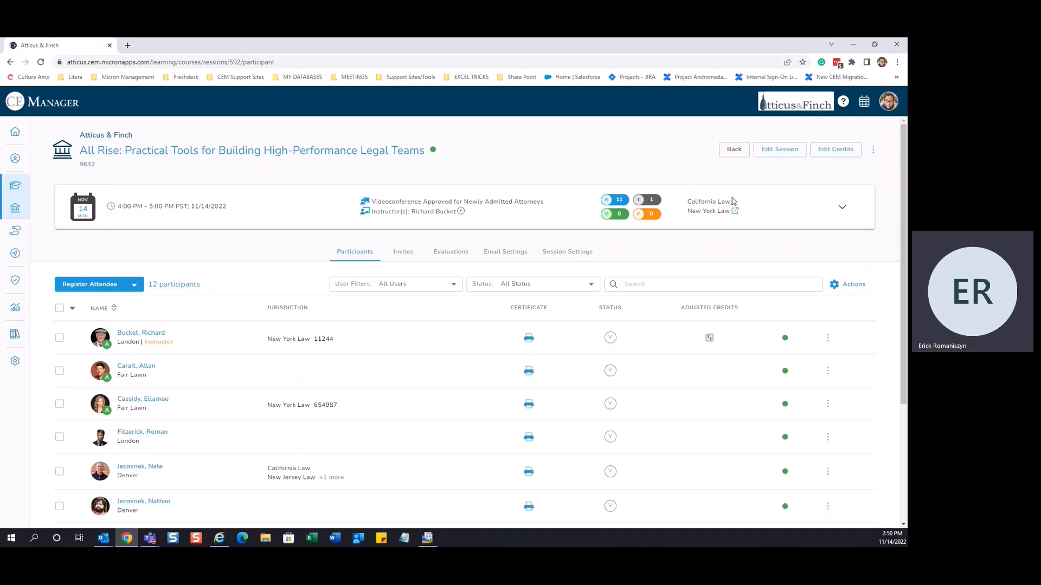
{"action": "left_click", "coordinate": [734, 213]}
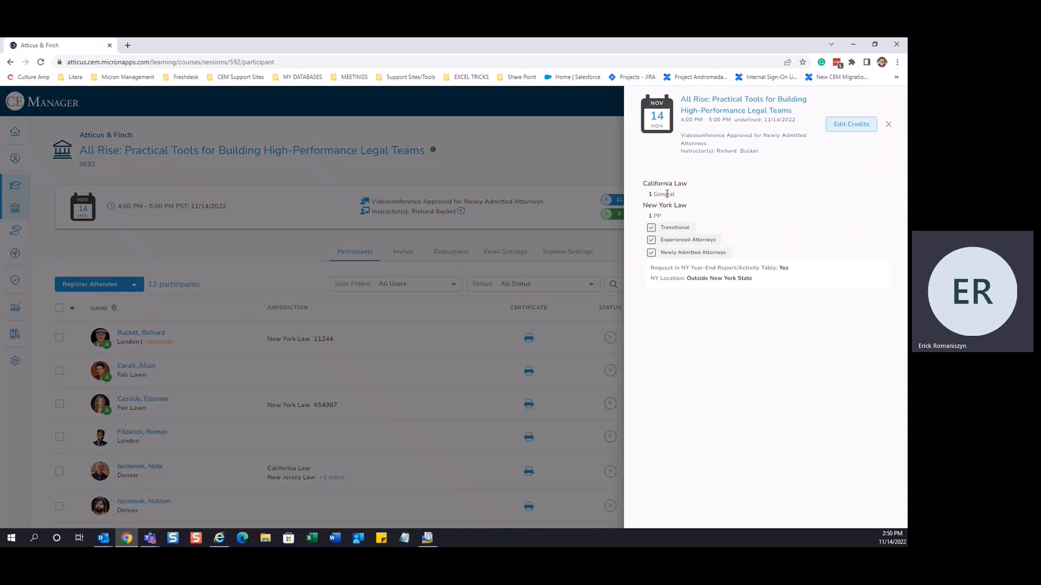
{"action": "left_click", "coordinate": [551, 148]}
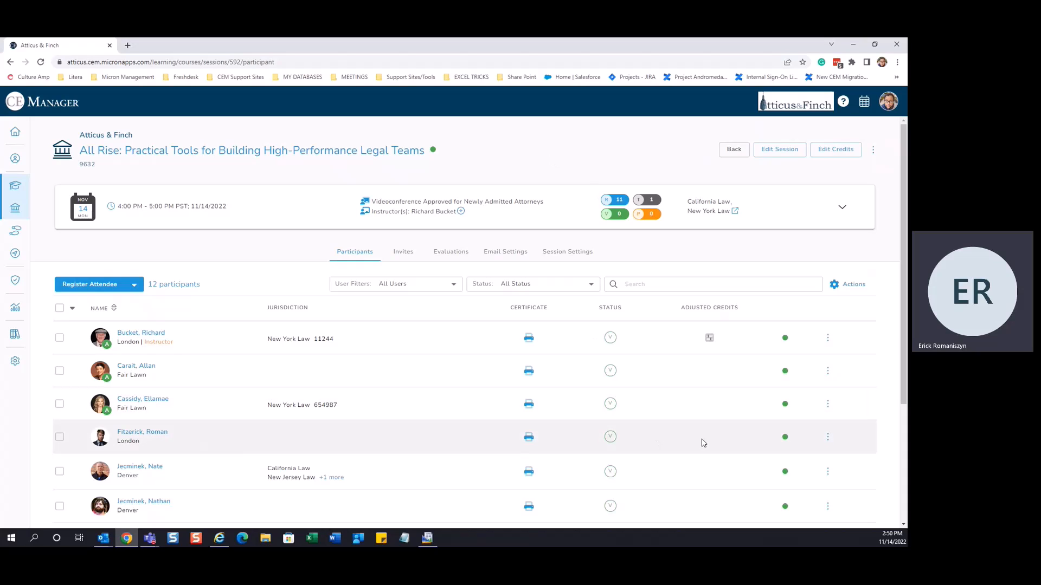
Adjust the credits of the non-instructor London participant to 0.5 General for California Law and 0.5 PP for New York Law, and save.
{"action": "left_click", "coordinate": [828, 439]}
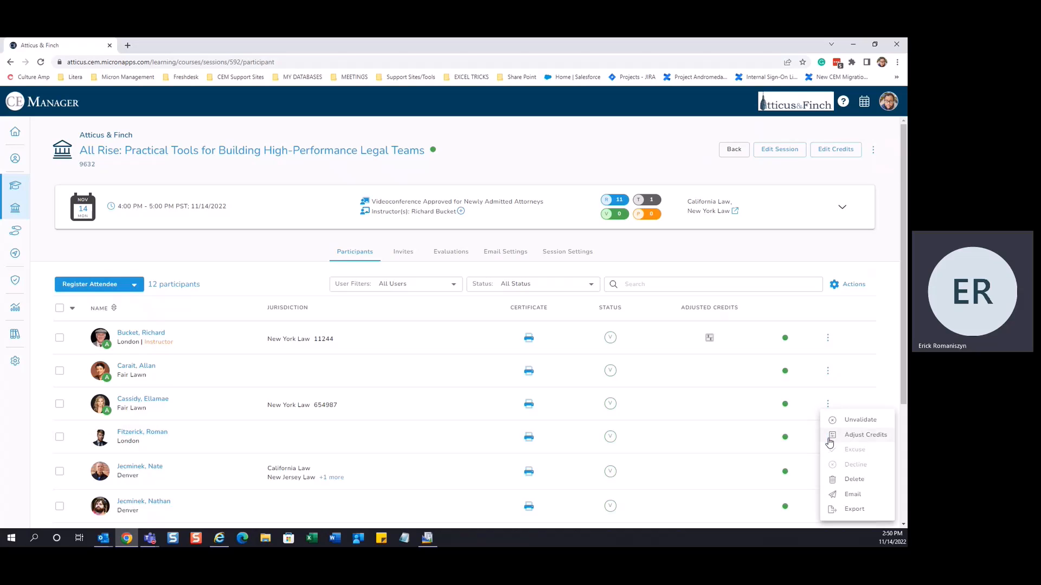
{"action": "left_click", "coordinate": [858, 437]}
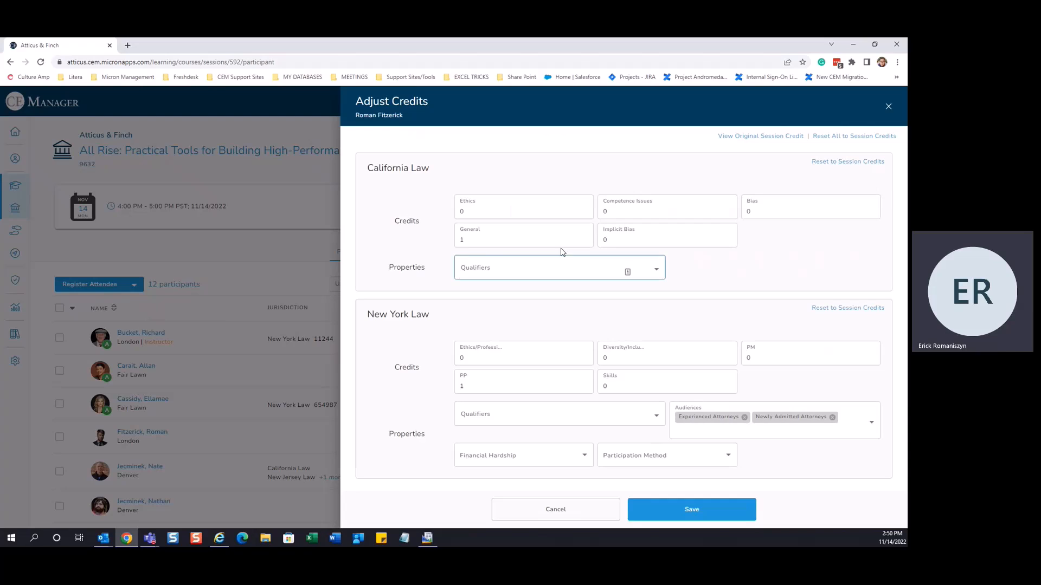
{"action": "double_click", "coordinate": [521, 240]}
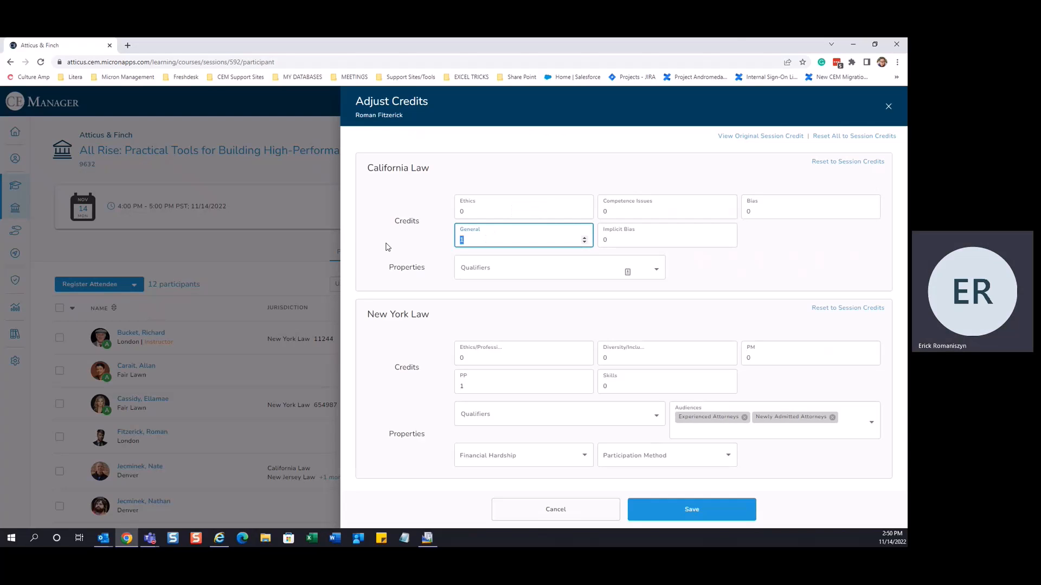
{"action": "type", "text": "0.5"}
{"action": "double_click", "coordinate": [477, 386]}
{"action": "type", "text": "0.5"}
{"action": "left_click", "coordinate": [701, 513]}
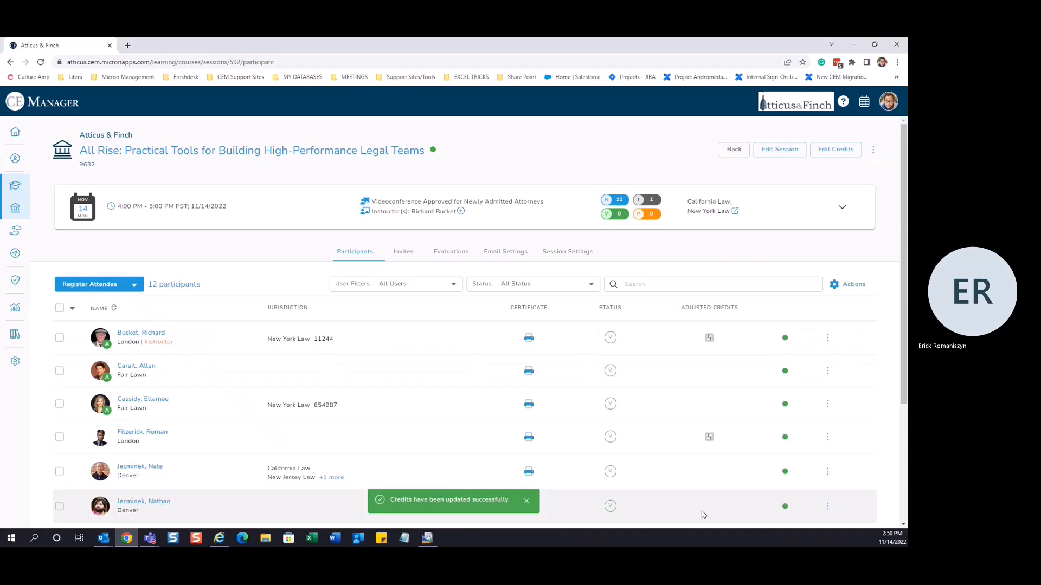
{"action": "scroll", "coordinate": [829, 301], "scroll_direction": "down", "scroll_amount": 3}
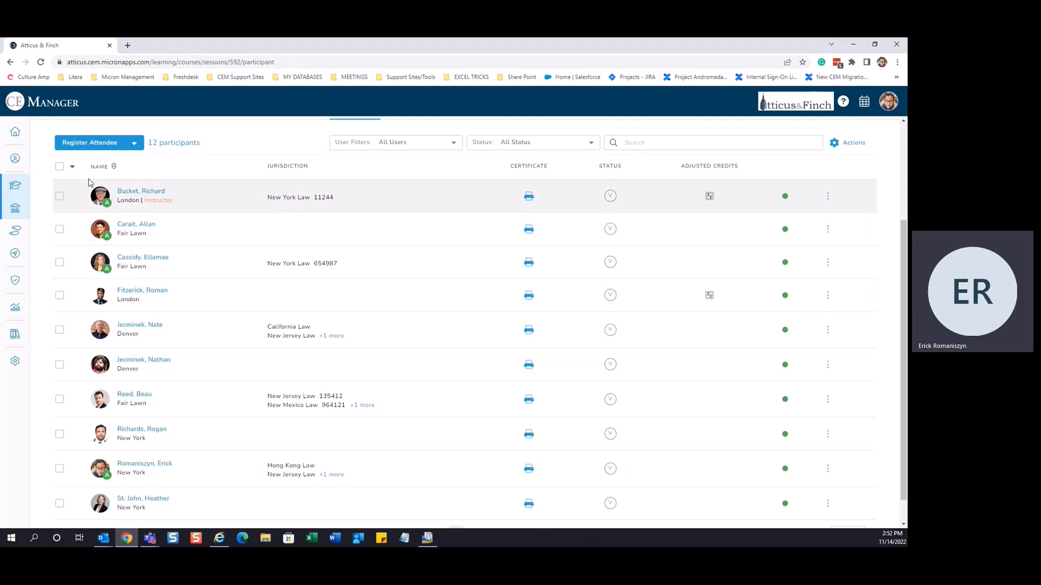
Start a certificate email to all session participants, including the Multi-Credit Certificate, California Law and New York Law.
{"action": "left_click", "coordinate": [72, 166]}
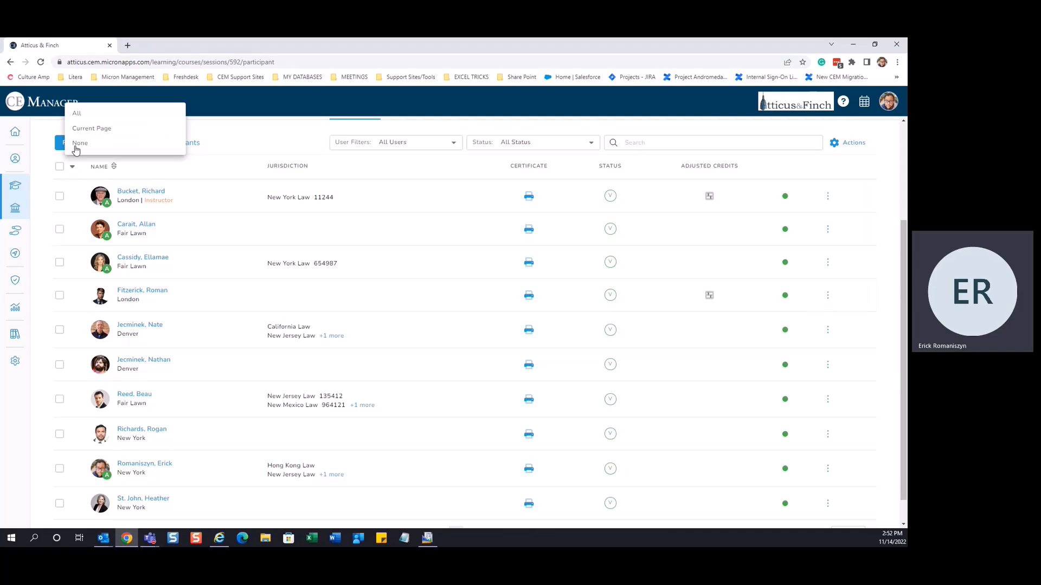
{"action": "left_click", "coordinate": [76, 114]}
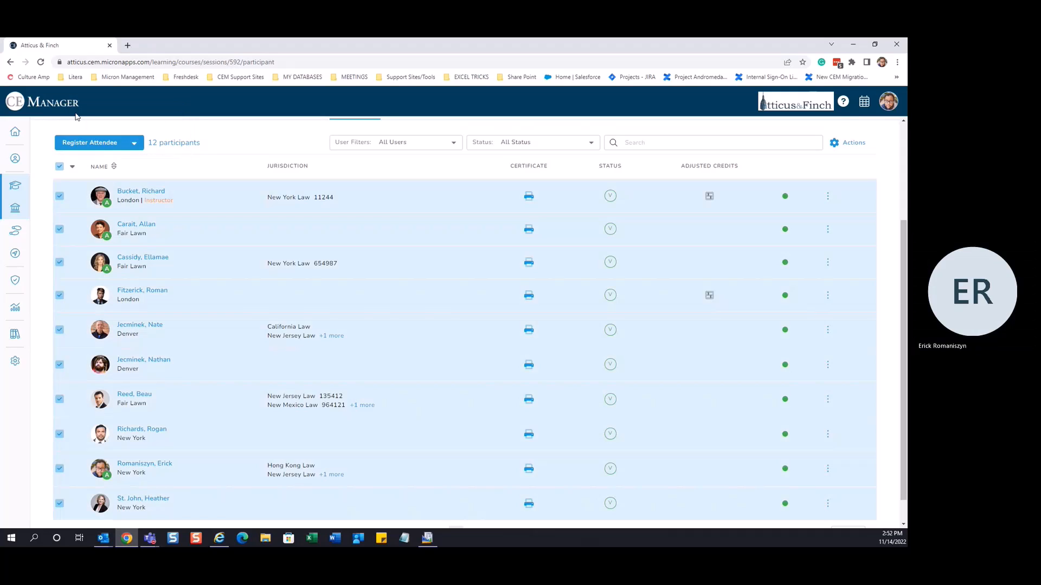
{"action": "left_click", "coordinate": [852, 144]}
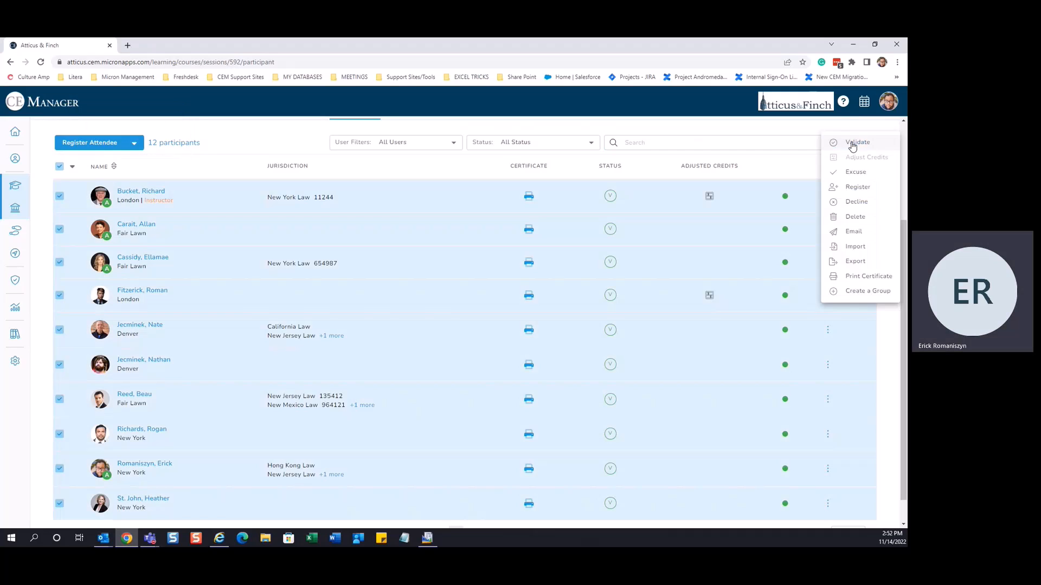
{"action": "left_click", "coordinate": [850, 237]}
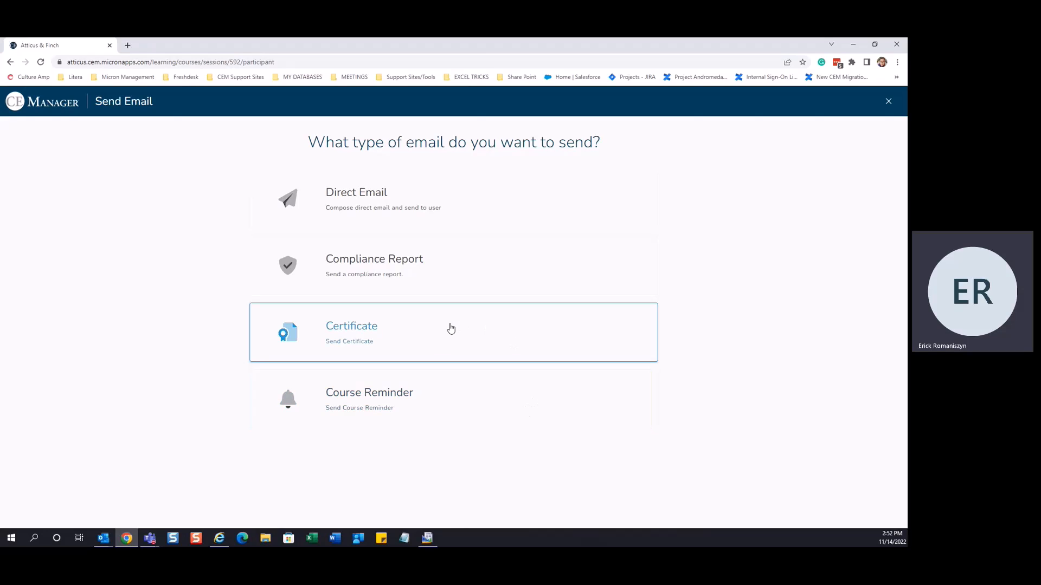
{"action": "left_click", "coordinate": [448, 327]}
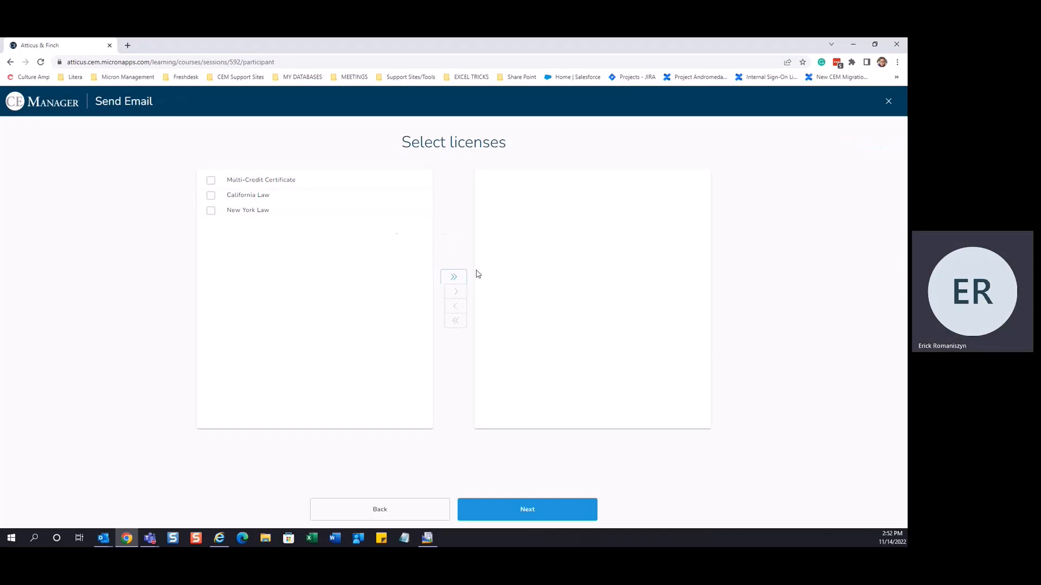
{"action": "left_click", "coordinate": [458, 282]}
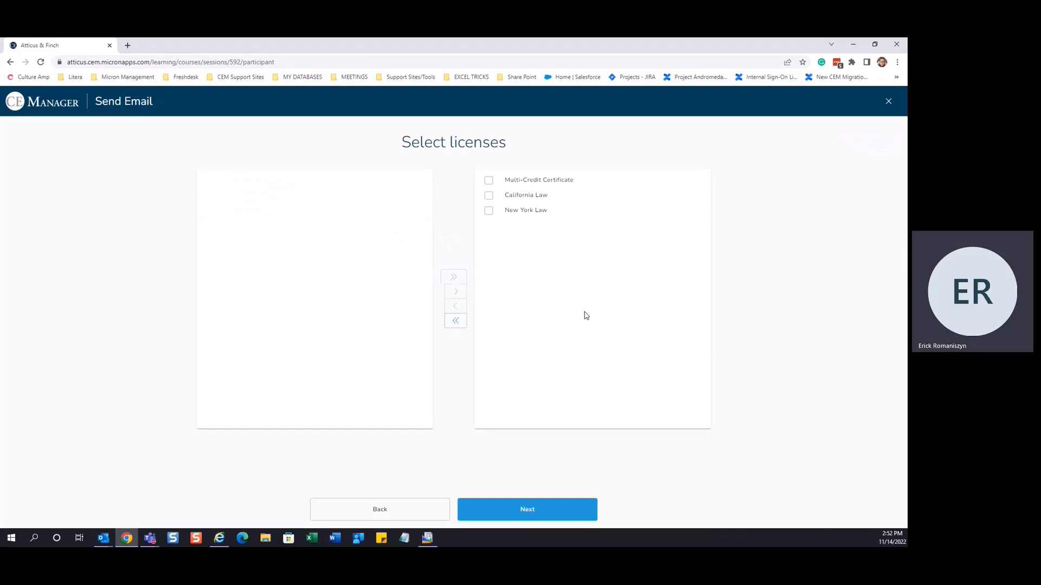
{"action": "left_click", "coordinate": [527, 509]}
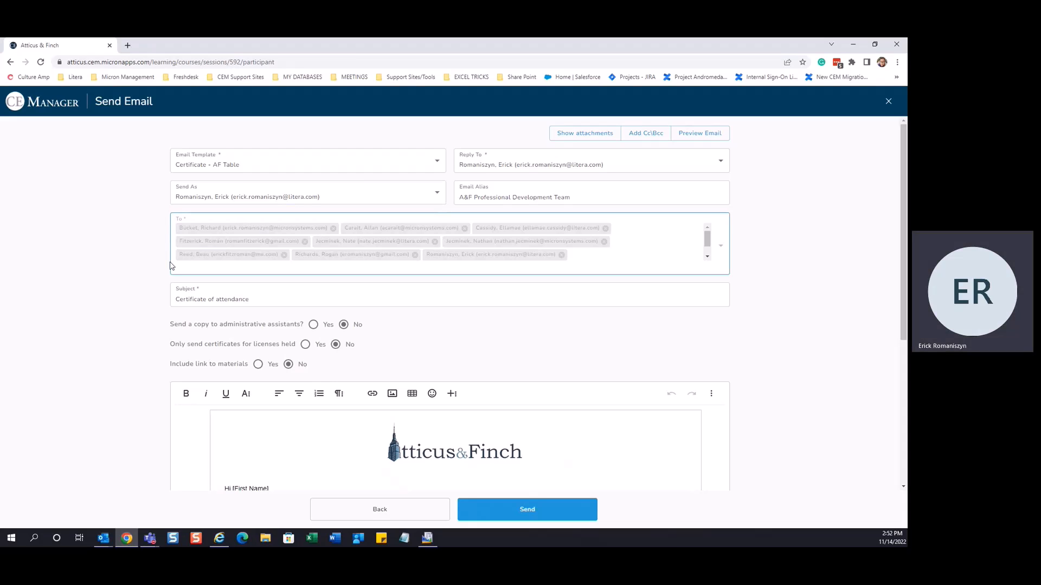
Review the certificate email template and set the subject to "Certificate of attendance: All Rise: Practical Tools for Building High-Performance Legal Teams".
{"action": "scroll", "coordinate": [112, 324], "scroll_direction": "down", "scroll_amount": 2}
{"action": "scroll", "coordinate": [110, 325], "scroll_direction": "down", "scroll_amount": 1}
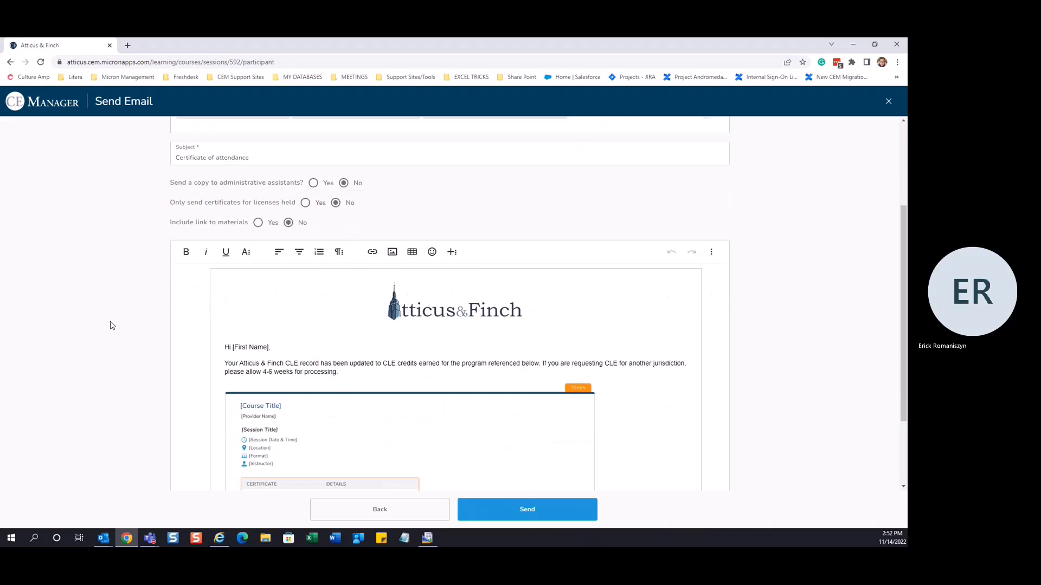
{"action": "scroll", "coordinate": [111, 325], "scroll_direction": "down", "scroll_amount": 1}
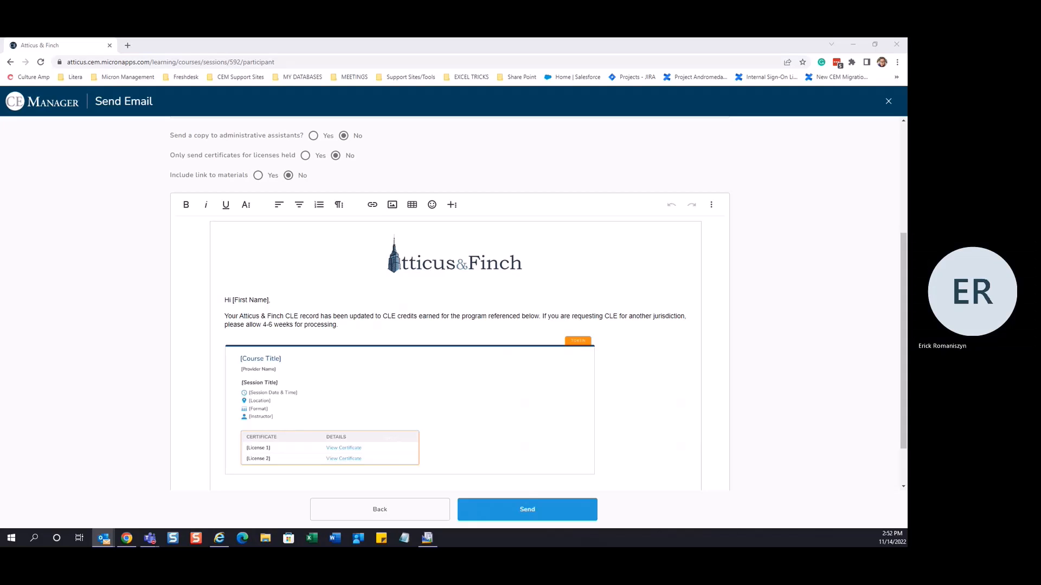
{"action": "scroll", "coordinate": [298, 325], "scroll_direction": "up", "scroll_amount": 4}
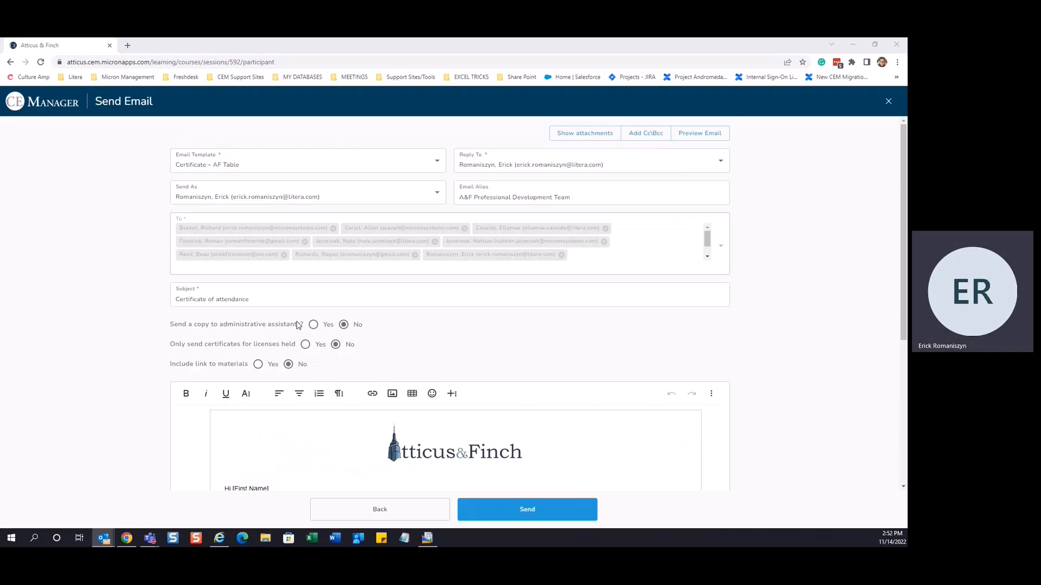
{"action": "left_click", "coordinate": [271, 300]}
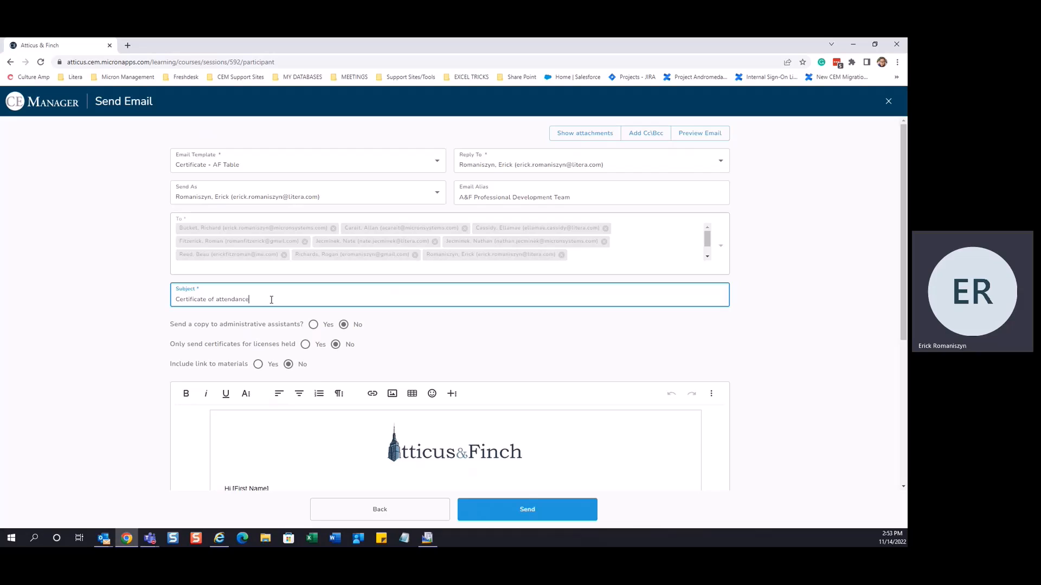
{"action": "right_click", "coordinate": [271, 300]}
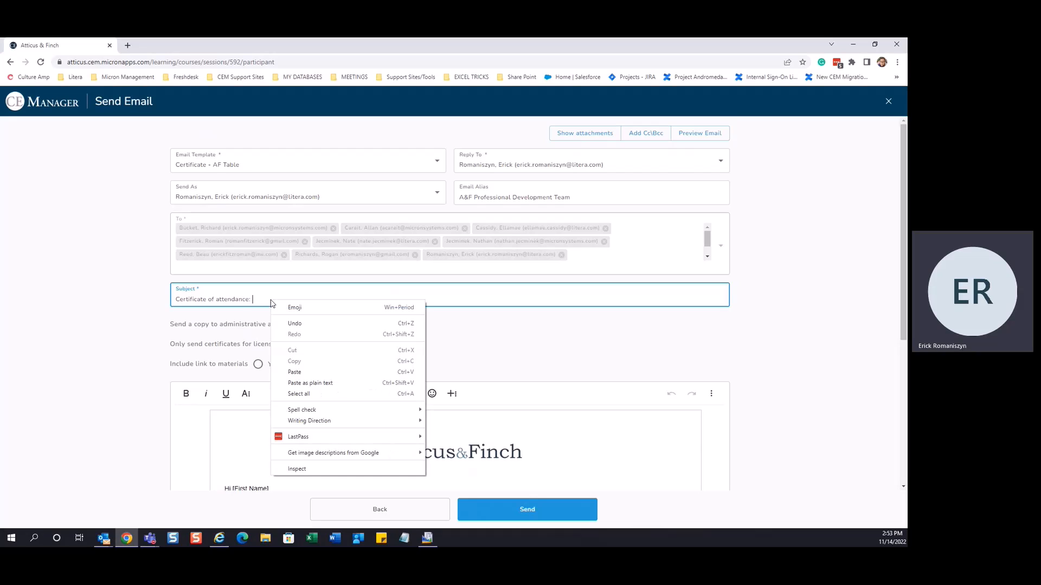
{"action": "left_click", "coordinate": [329, 367]}
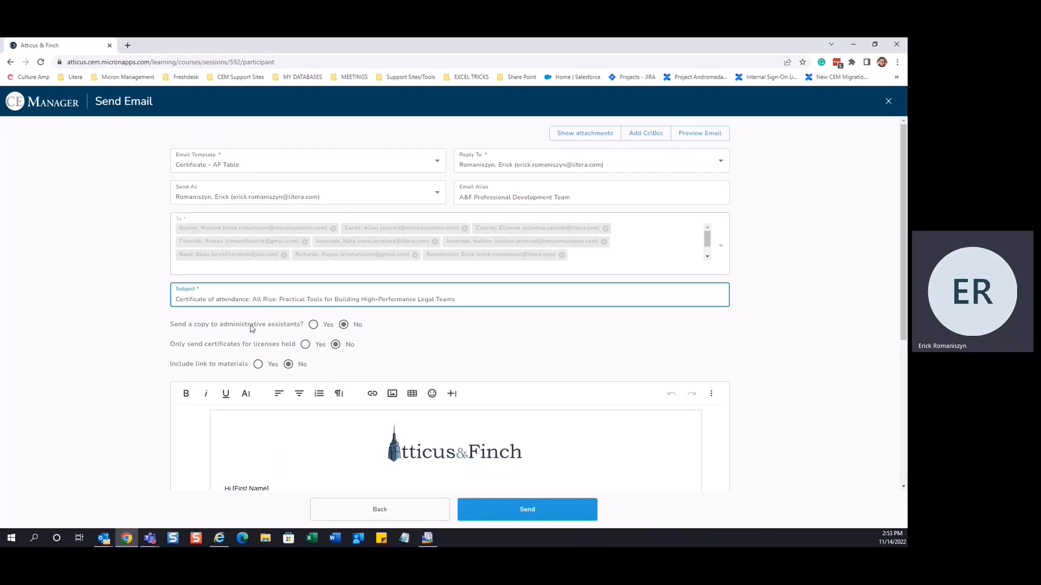
Restrict the email to certificates for licenses held and send it to the participants.
{"action": "left_click_drag", "start_coordinate": [194, 326], "coordinate": [267, 329]}
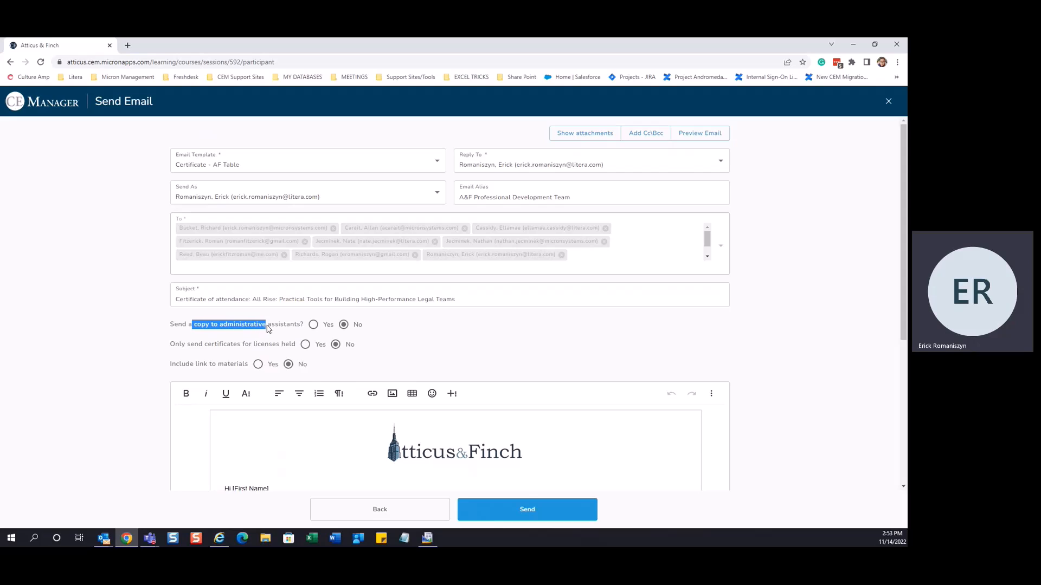
{"action": "left_click_drag", "start_coordinate": [187, 345], "coordinate": [284, 347]}
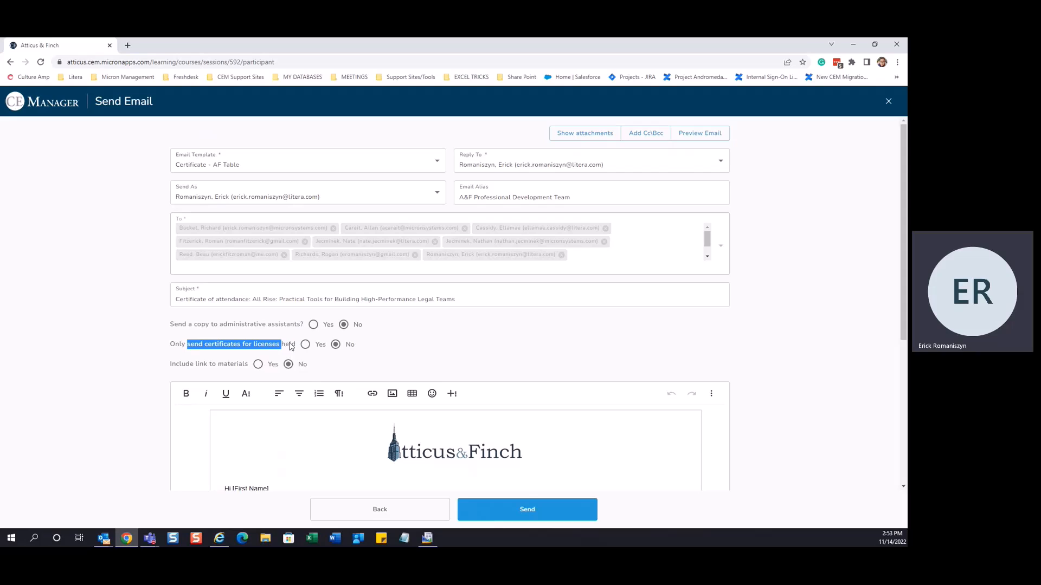
{"action": "left_click", "coordinate": [374, 350]}
{"action": "left_click", "coordinate": [306, 345]}
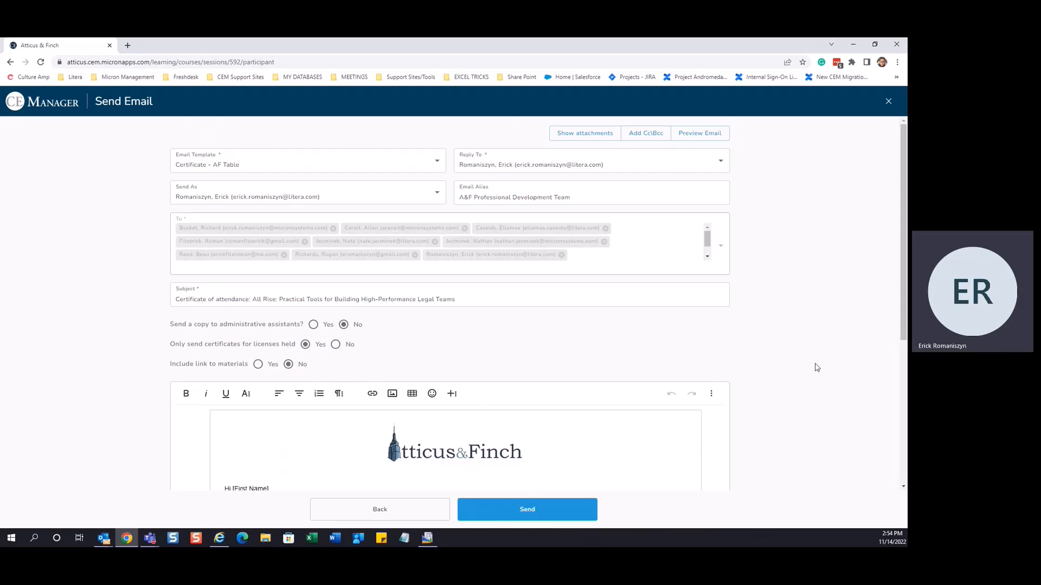
{"action": "scroll", "coordinate": [816, 366], "scroll_direction": "down", "scroll_amount": 5}
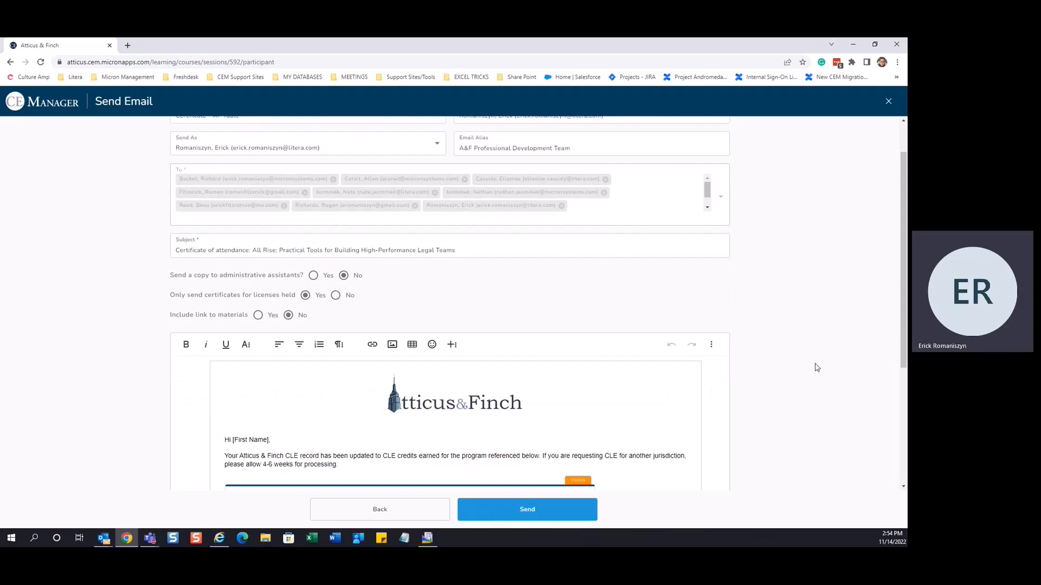
{"action": "left_click", "coordinate": [543, 510]}
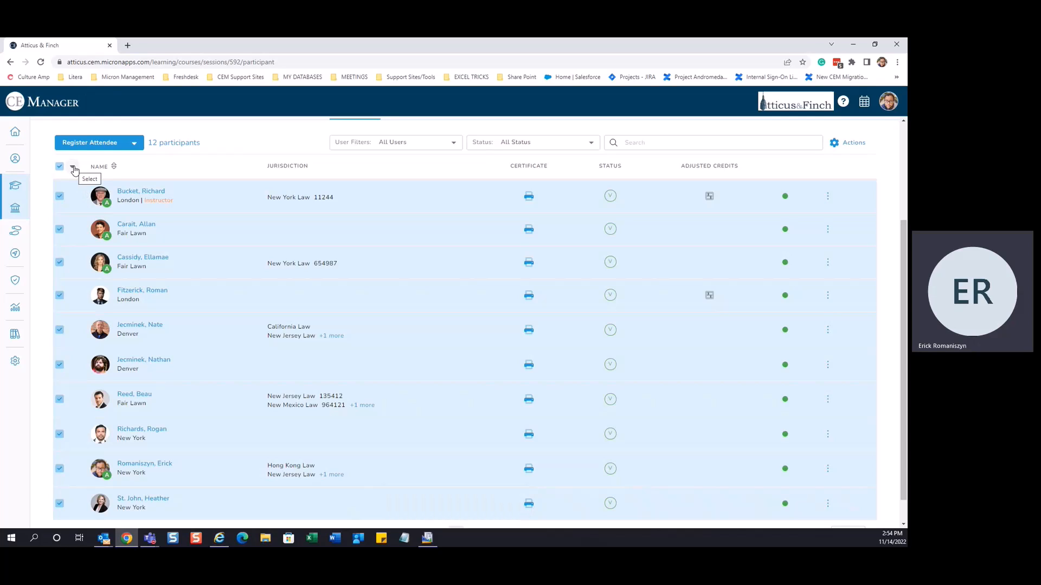
Clear the participant selection and check the invitees' statuses and response dates in the session's invites.
{"action": "scroll", "coordinate": [150, 164], "scroll_direction": "up", "scroll_amount": 3}
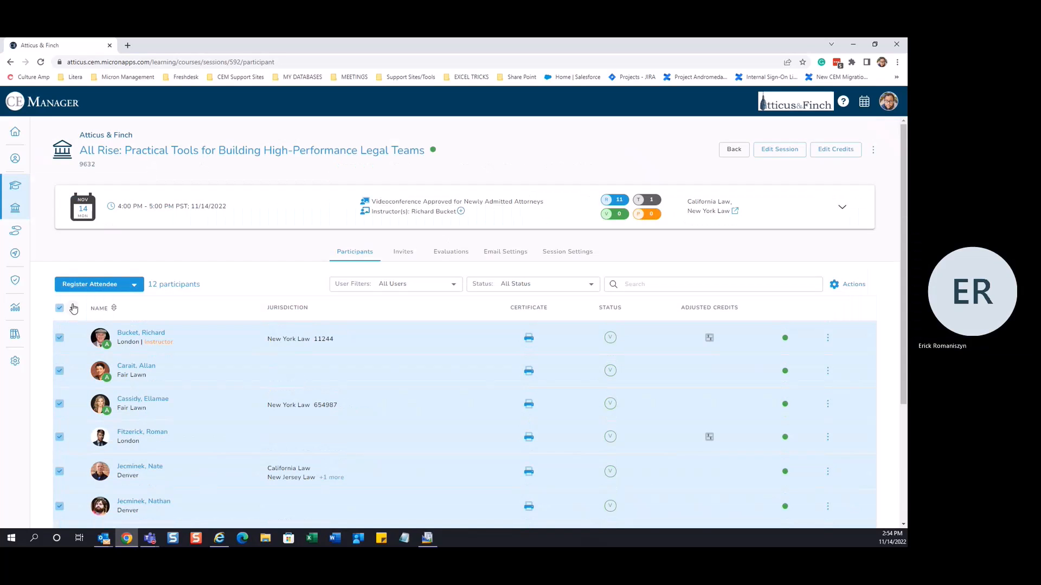
{"action": "left_click", "coordinate": [72, 308]}
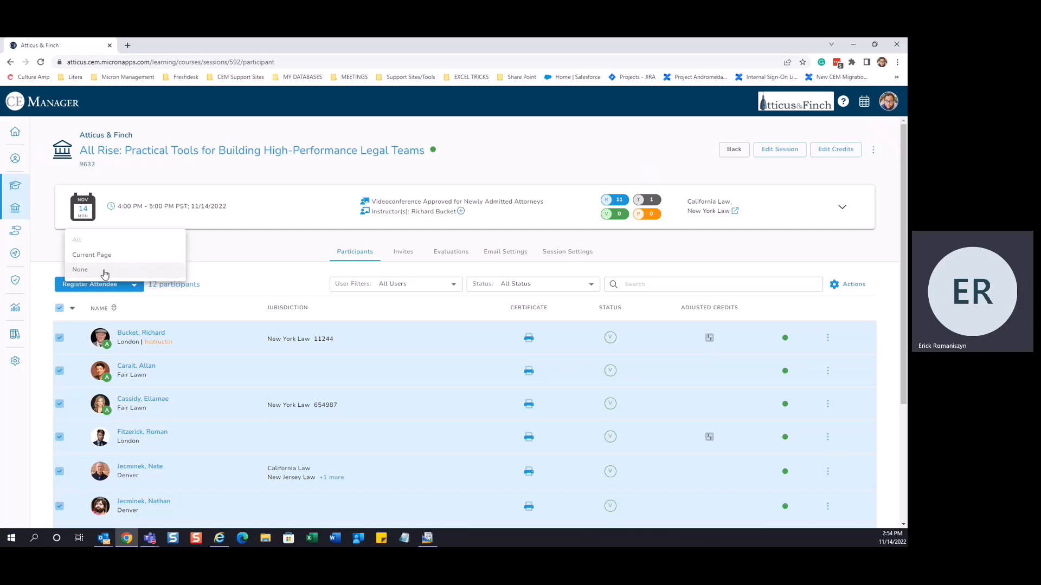
{"action": "left_click", "coordinate": [108, 274]}
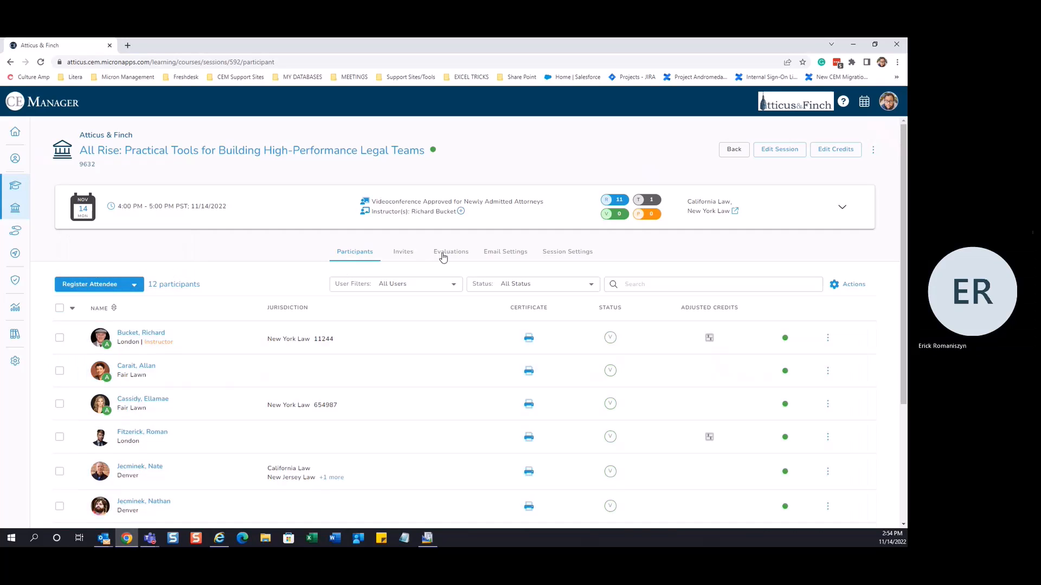
{"action": "left_click", "coordinate": [404, 253]}
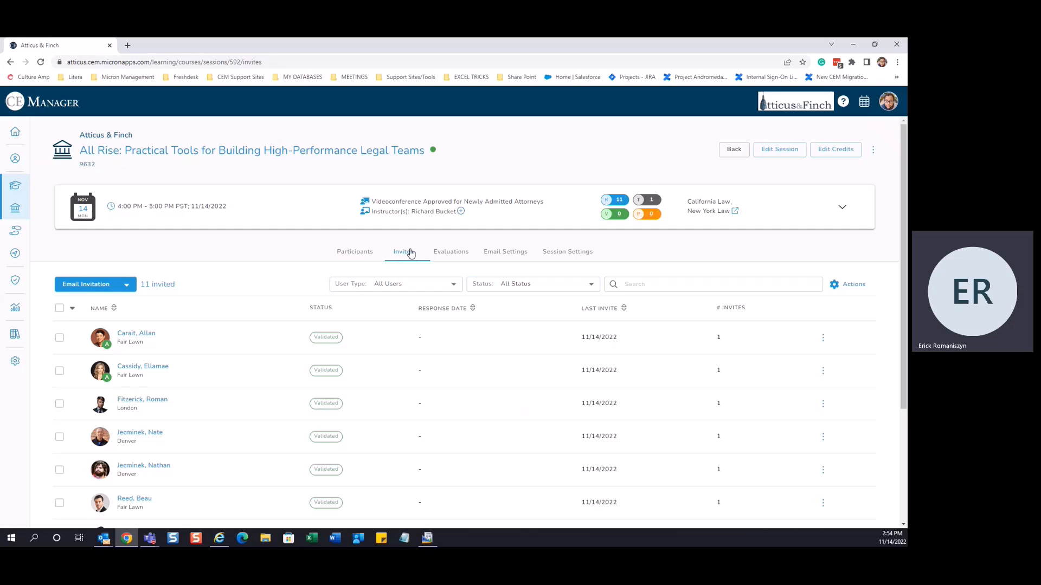
{"action": "scroll", "coordinate": [413, 292], "scroll_direction": "down", "scroll_amount": 3}
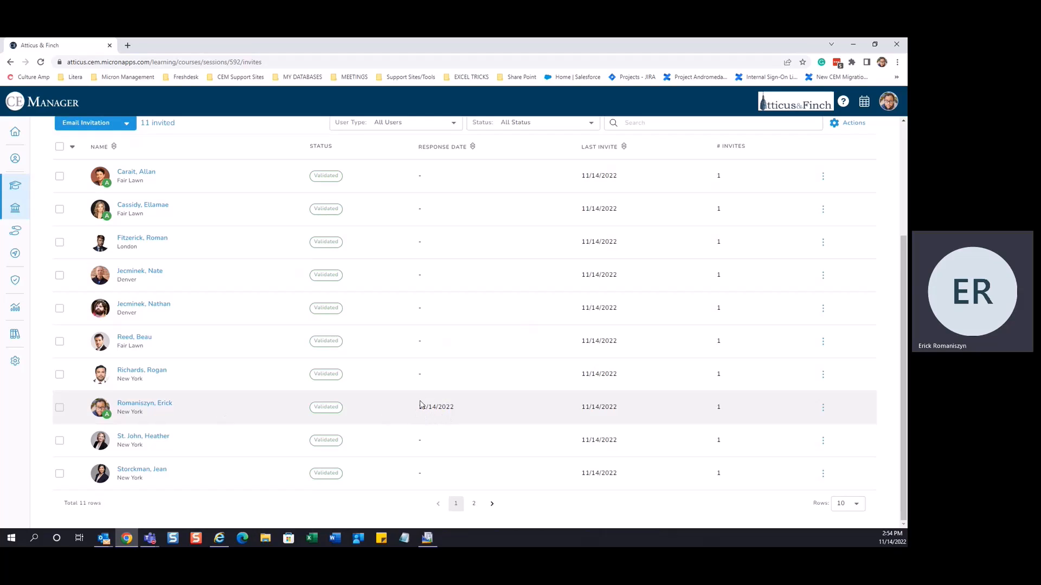
{"action": "scroll", "coordinate": [448, 414], "scroll_direction": "up", "scroll_amount": 3}
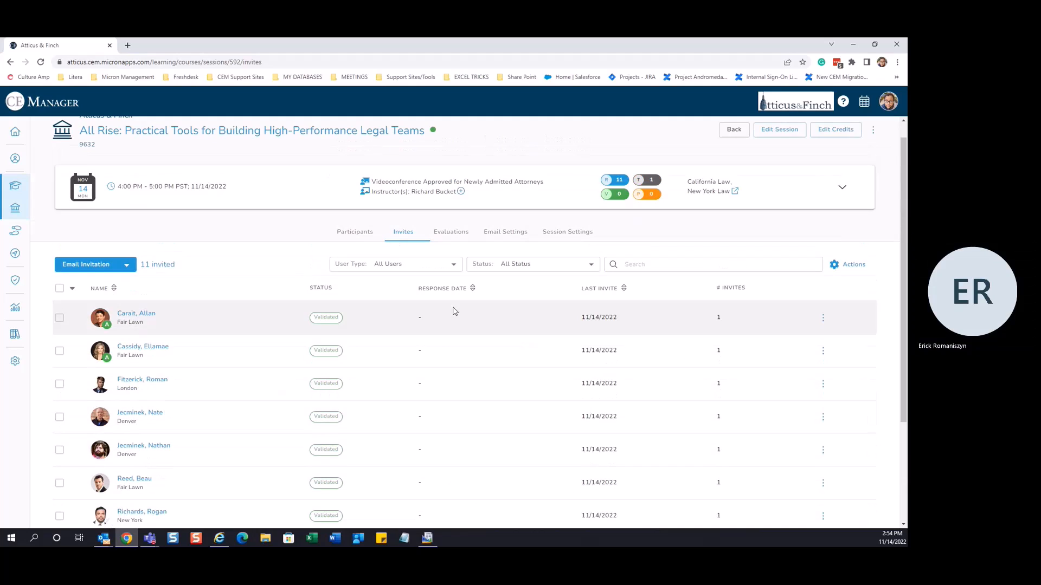
Start an evaluation request email to all participants listed in the session's evaluations.
{"action": "left_click", "coordinate": [449, 232]}
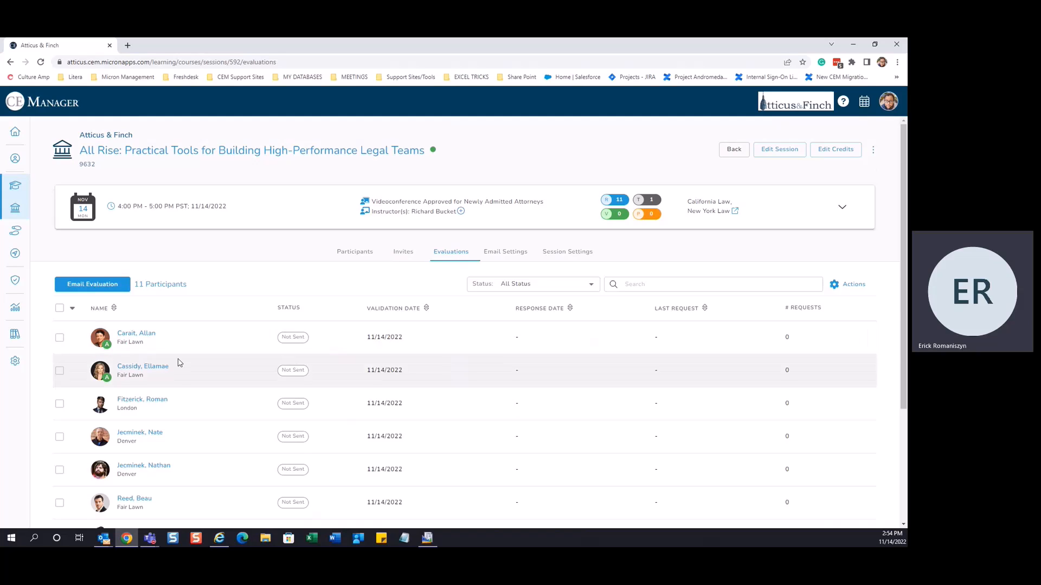
{"action": "scroll", "coordinate": [177, 363], "scroll_direction": "down", "scroll_amount": 3}
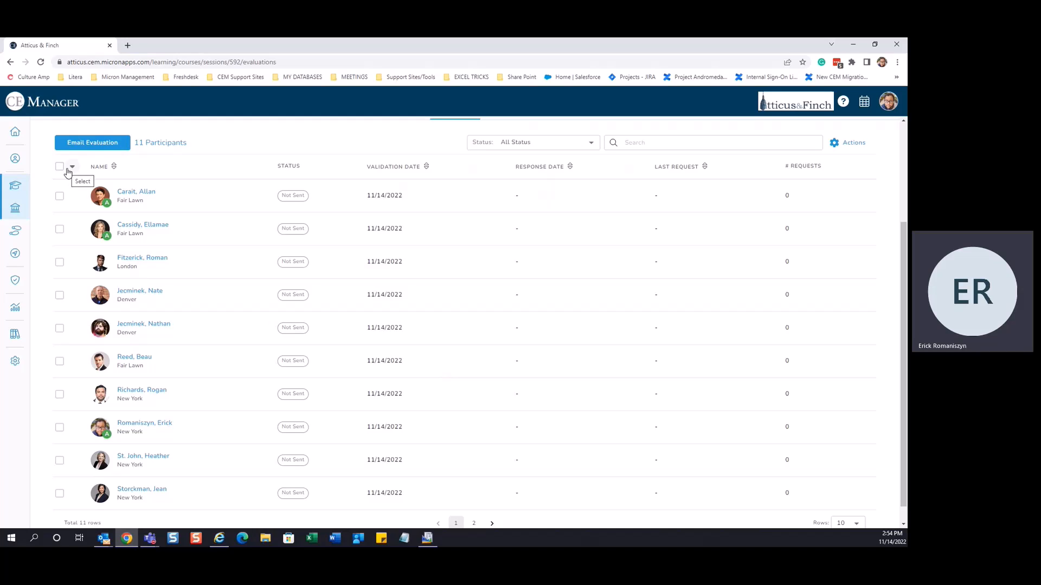
{"action": "left_click", "coordinate": [72, 167]}
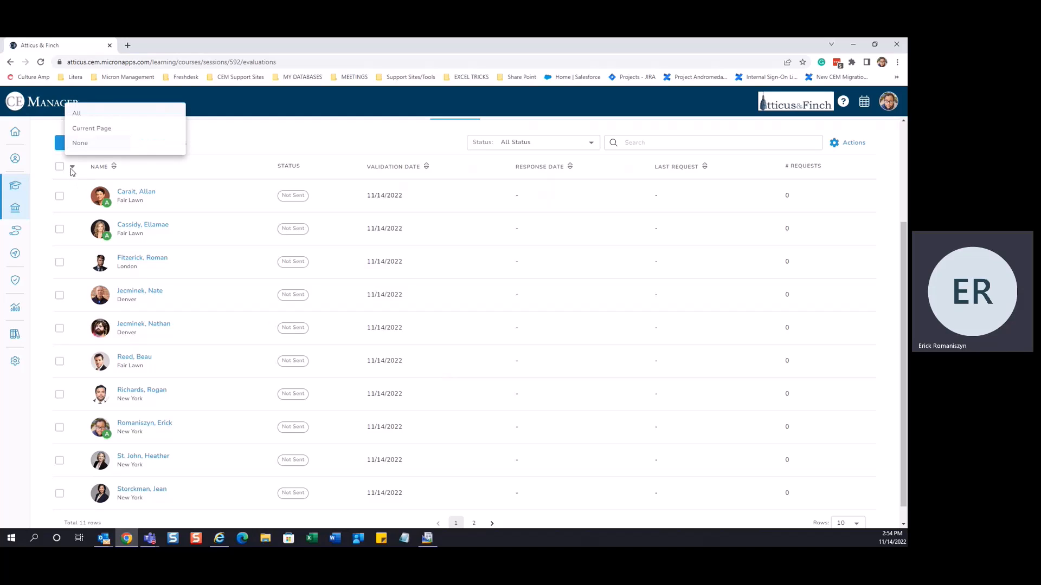
{"action": "left_click", "coordinate": [77, 114]}
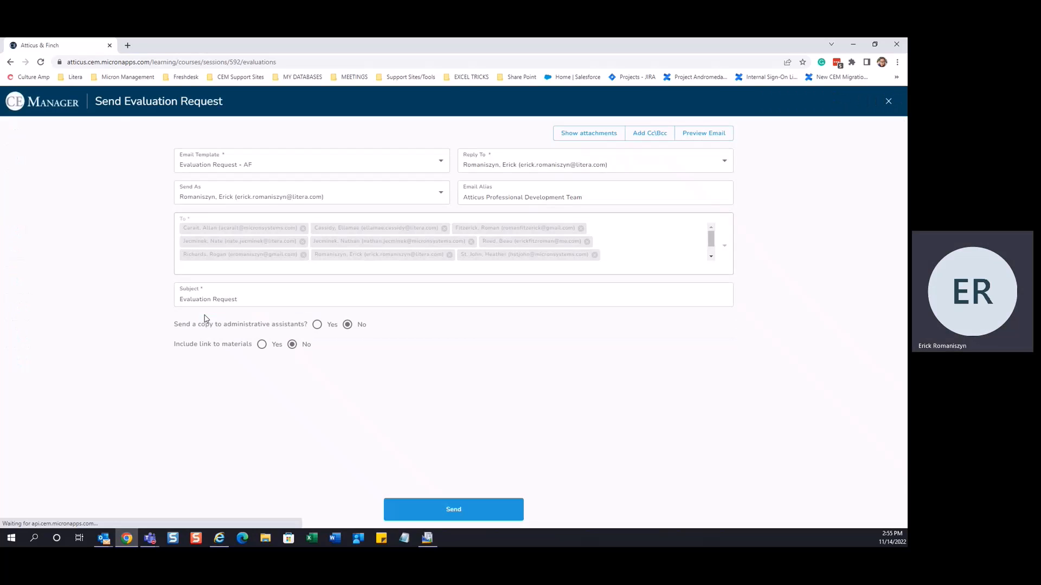
Set the subject to "Evaluation Request: All Rise: Practical Tools for Building High-Performance Legal Teams" and send the evaluation request.
{"action": "left_click", "coordinate": [260, 299]}
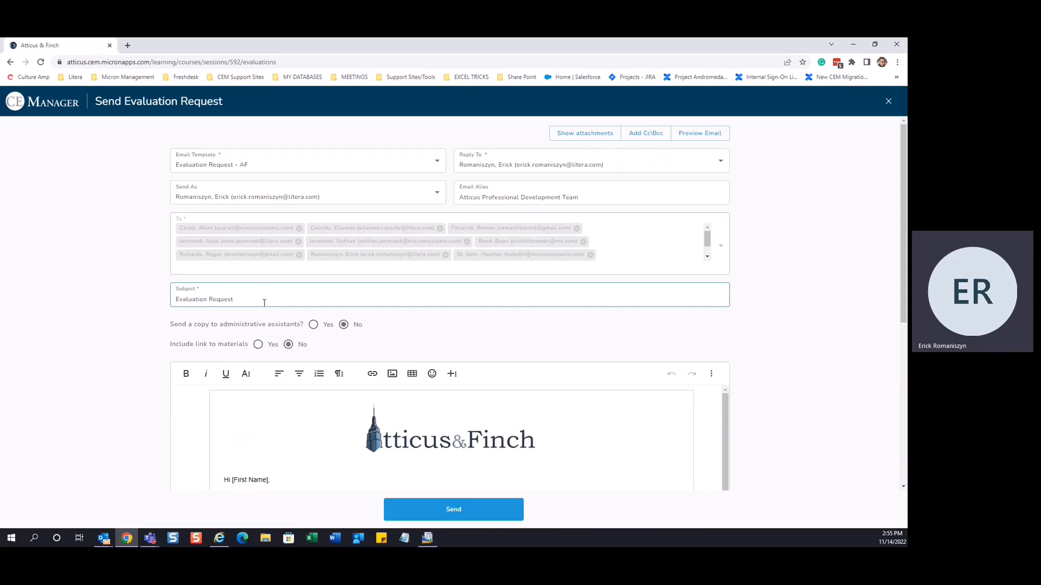
{"action": "type", "text": ":"}
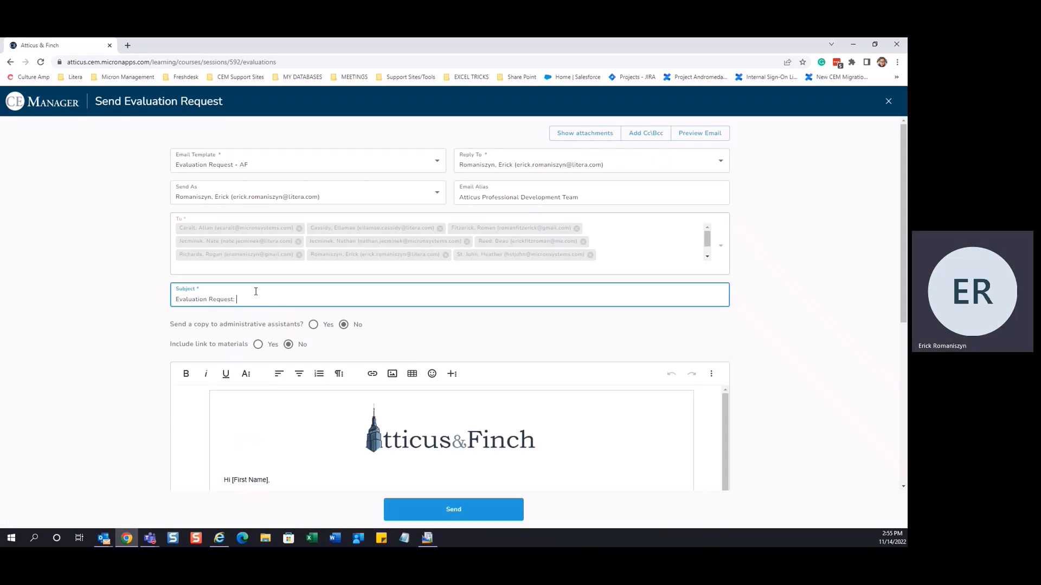
{"action": "right_click", "coordinate": [248, 298]}
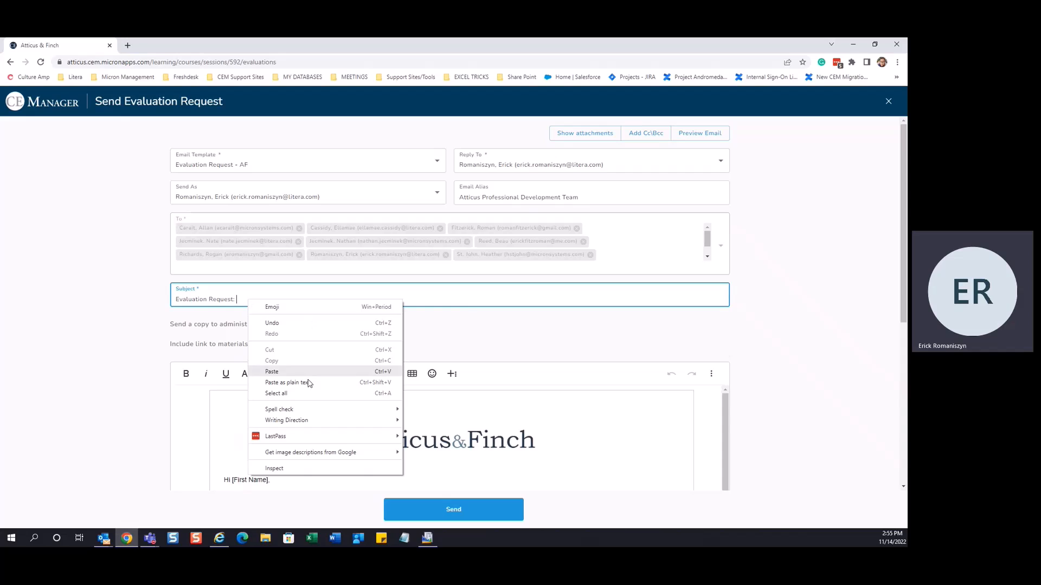
{"action": "left_click", "coordinate": [287, 382]}
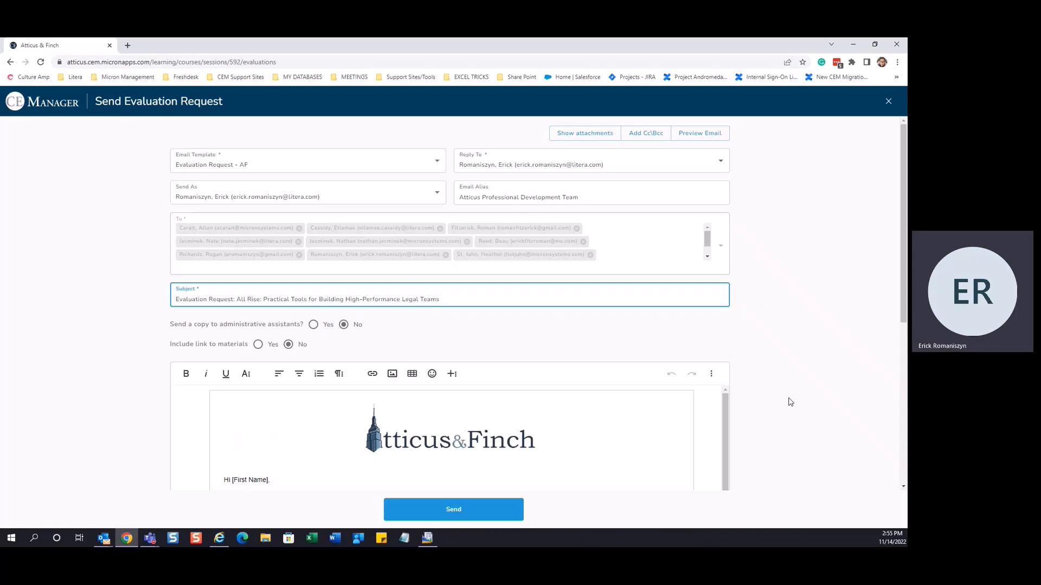
{"action": "scroll", "coordinate": [805, 469], "scroll_direction": "down", "scroll_amount": 3}
{"action": "scroll", "coordinate": [805, 470], "scroll_direction": "down", "scroll_amount": 1}
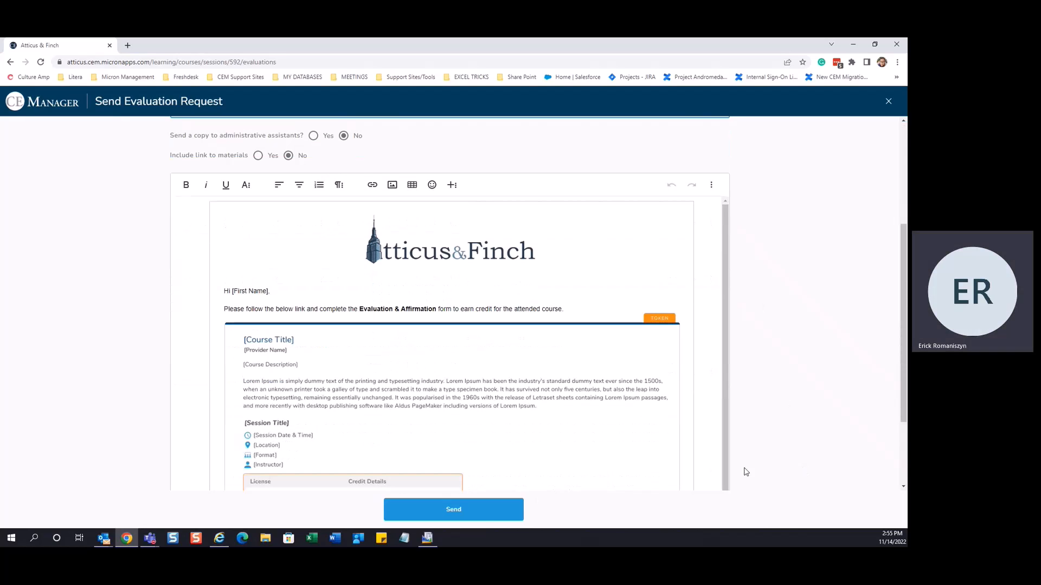
{"action": "left_click", "coordinate": [464, 512]}
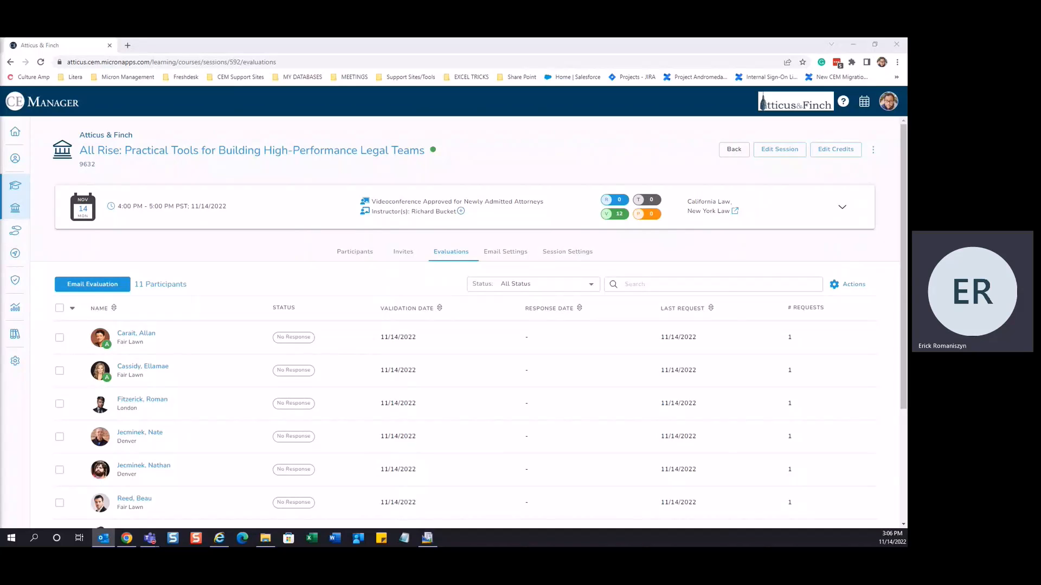
Switch to the certificate of attendance email in Outlook, open the New York Law instructor certificate and examine its credit sections.
{"action": "key", "text": "alt+Tab"}
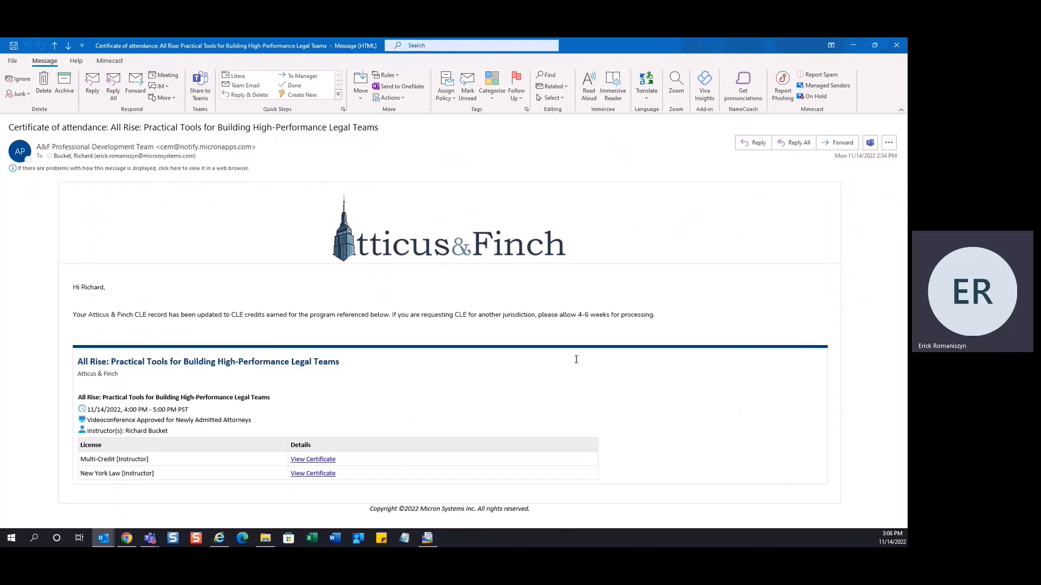
{"action": "left_click", "coordinate": [312, 474]}
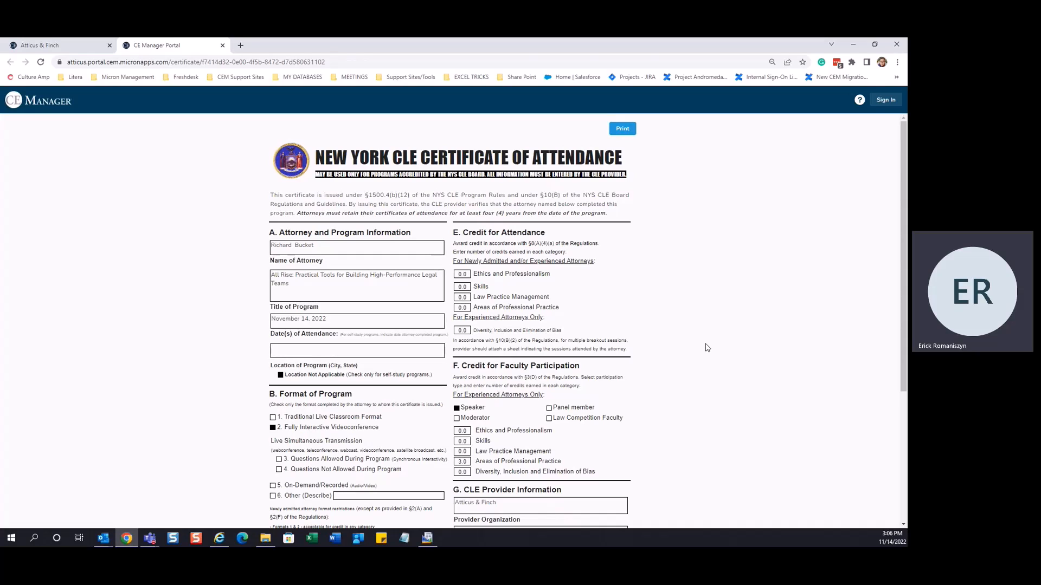
{"action": "key", "text": "ctrl+plus"}
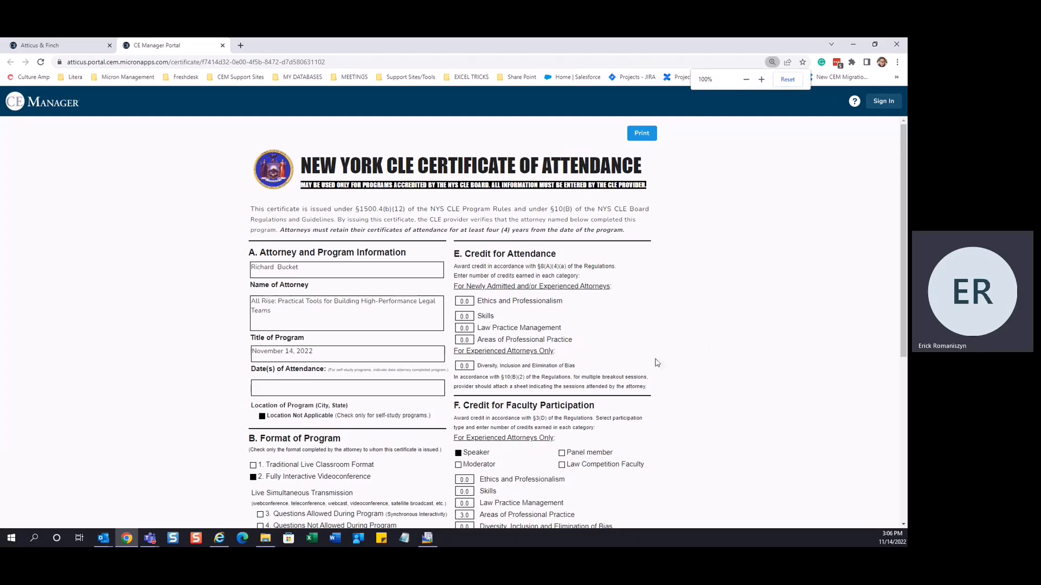
{"action": "scroll", "coordinate": [466, 297], "scroll_direction": "down", "scroll_amount": 1}
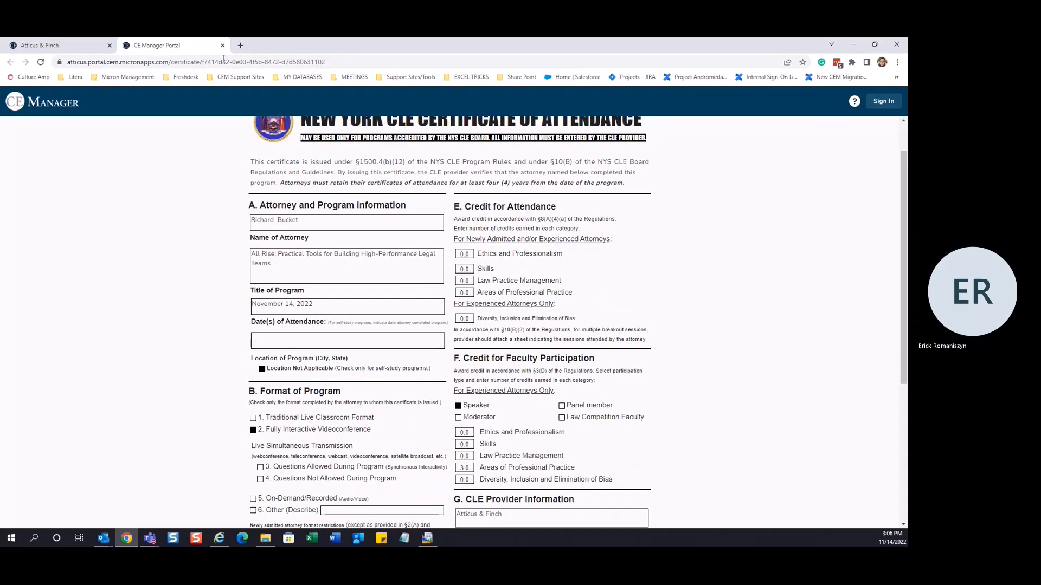
Return to the certificate email, open the Multi-Credit instructor certificate, check the credits by jurisdiction and close it.
{"action": "left_click", "coordinate": [104, 542]}
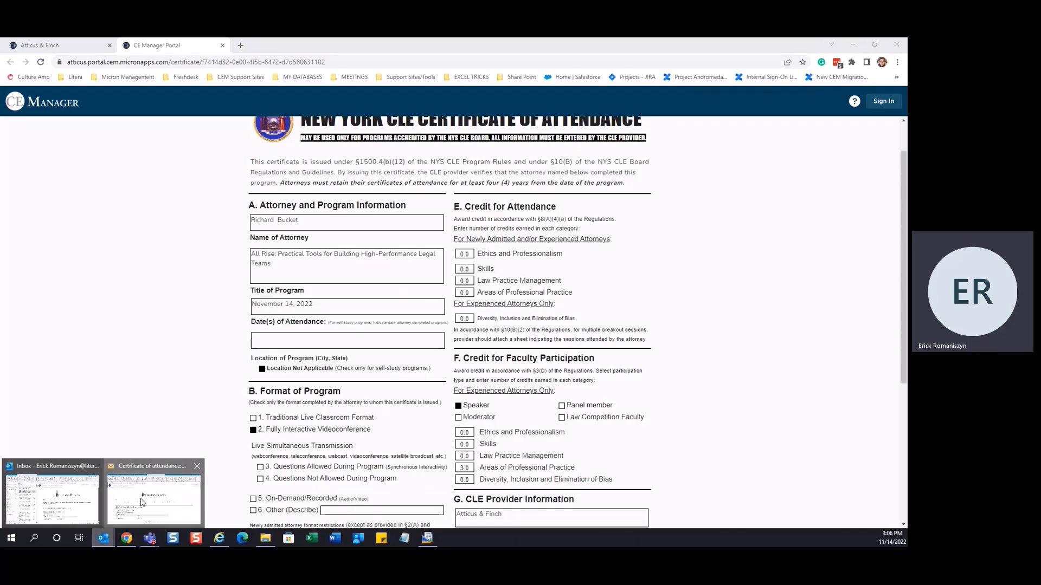
{"action": "left_click", "coordinate": [141, 501]}
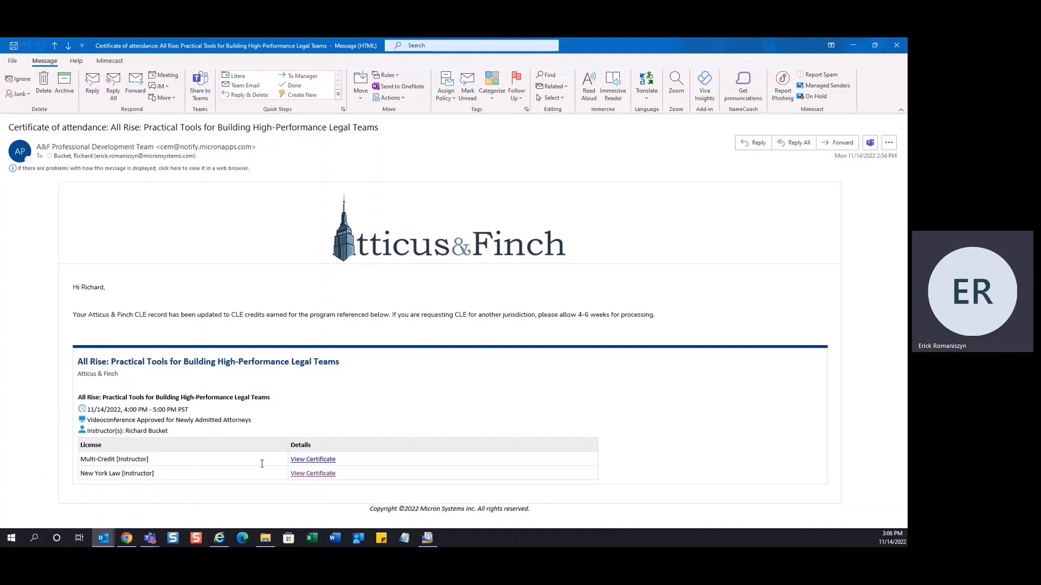
{"action": "left_click", "coordinate": [318, 460]}
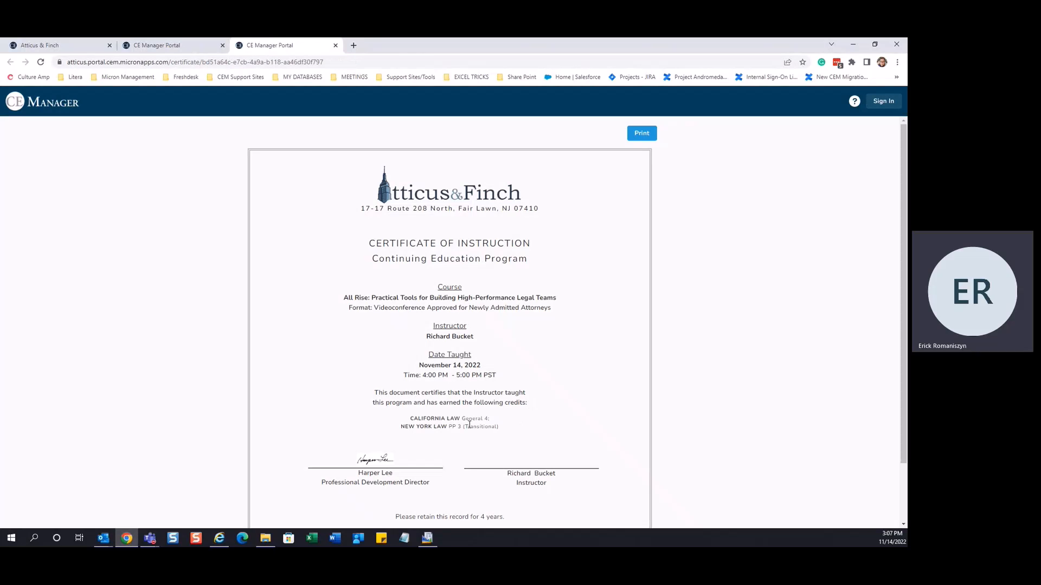
{"action": "left_click_drag", "start_coordinate": [399, 424], "coordinate": [488, 432]}
{"action": "left_click", "coordinate": [513, 438]}
{"action": "left_click", "coordinate": [336, 46]}
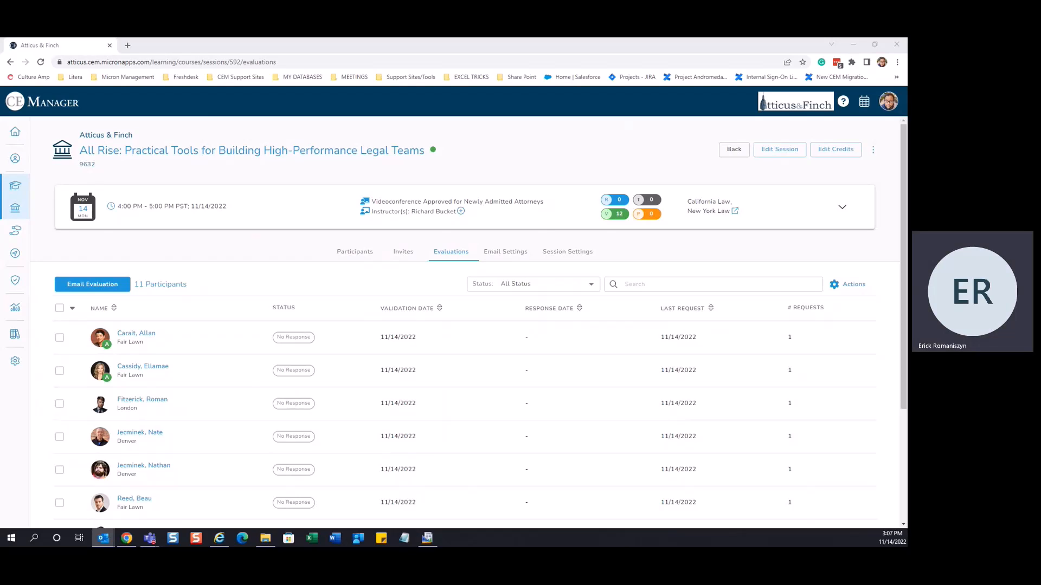
Switch to the received evaluation request email for the "All Rise" course and open its evaluation form.
{"action": "key", "text": "alt+Tab"}
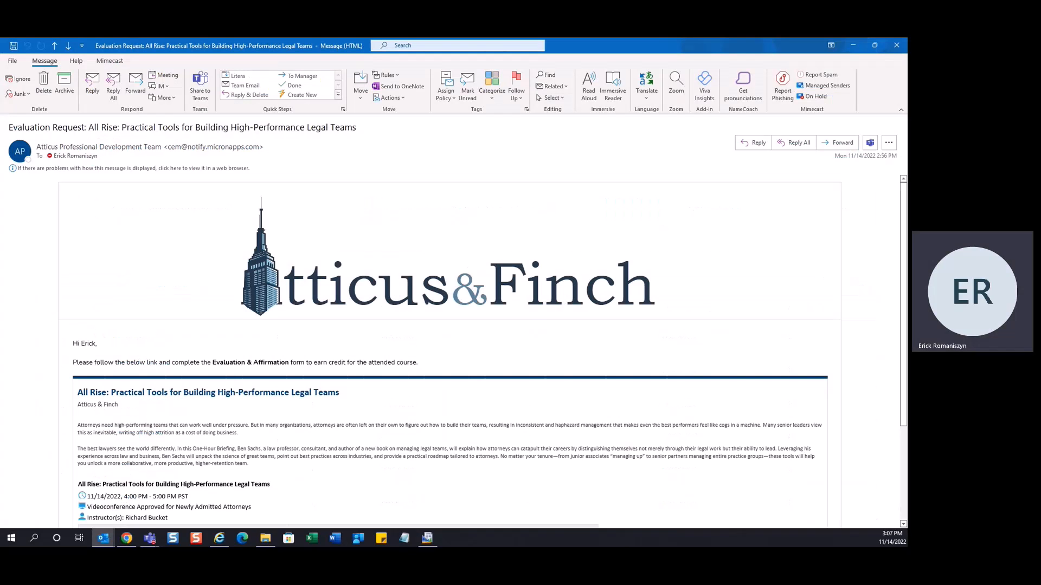
{"action": "scroll", "coordinate": [184, 343], "scroll_direction": "down", "scroll_amount": 3}
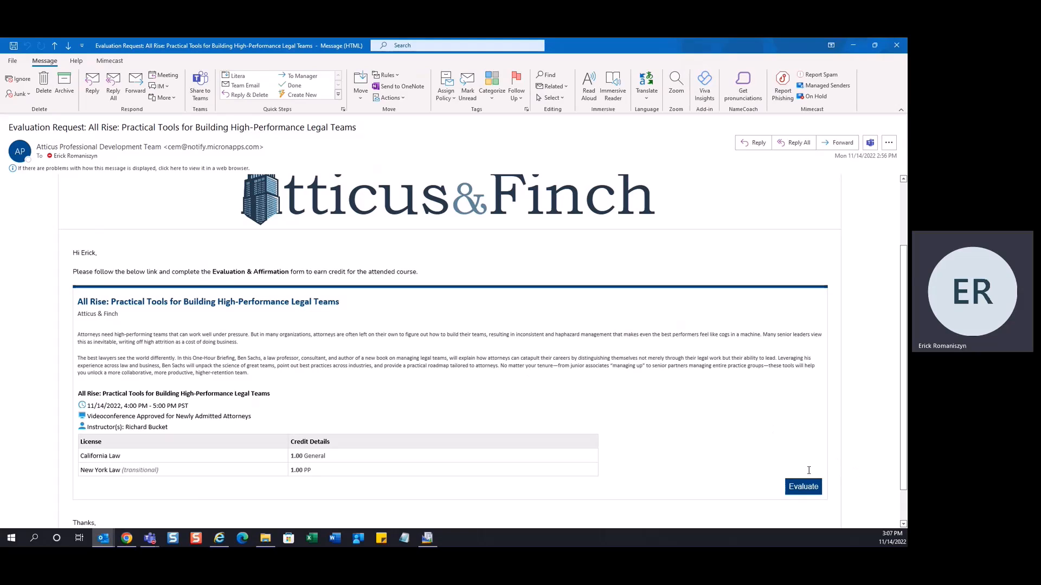
{"action": "left_click", "coordinate": [807, 492]}
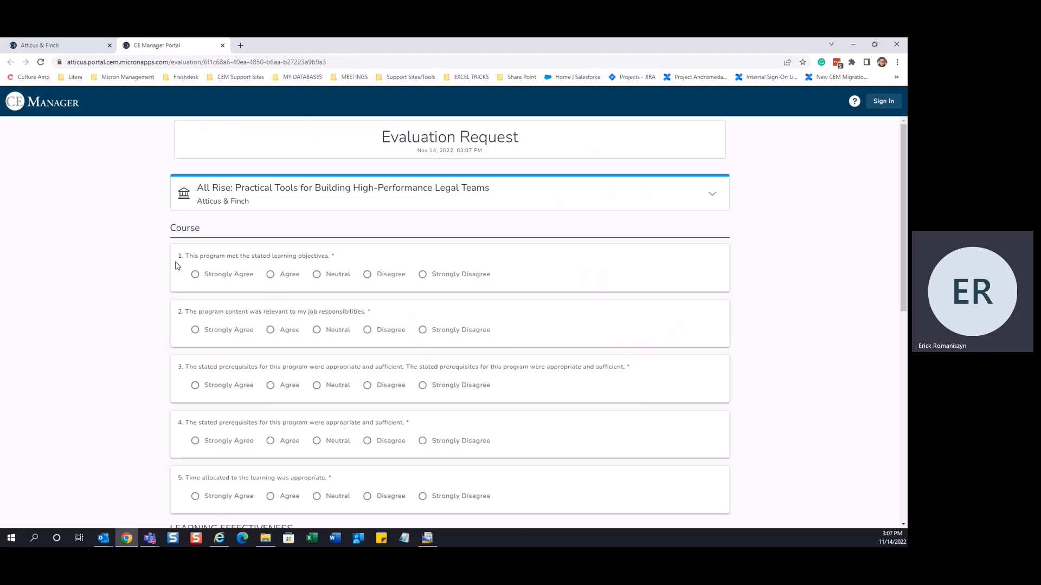
Answer Course questions 1, 3 and 5 with Strongly Agree and questions 2 and 4 with Agree.
{"action": "left_click", "coordinate": [196, 275]}
{"action": "left_click", "coordinate": [271, 331]}
{"action": "left_click", "coordinate": [196, 386]}
{"action": "left_click", "coordinate": [270, 440]}
{"action": "left_click", "coordinate": [195, 497]}
In both the Learning Effectiveness and Instructor sections, rate question 1 Agree and question 2 Strongly Agree.
{"action": "scroll", "coordinate": [219, 458], "scroll_direction": "down", "scroll_amount": 5}
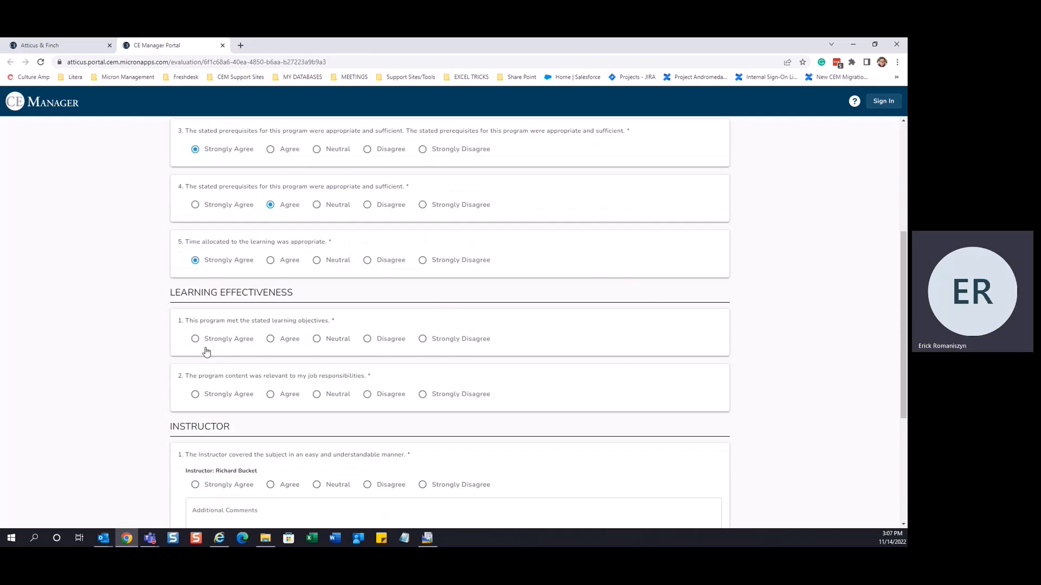
{"action": "left_click", "coordinate": [271, 339]}
{"action": "left_click", "coordinate": [195, 394]}
{"action": "scroll", "coordinate": [325, 441], "scroll_direction": "down", "scroll_amount": 3}
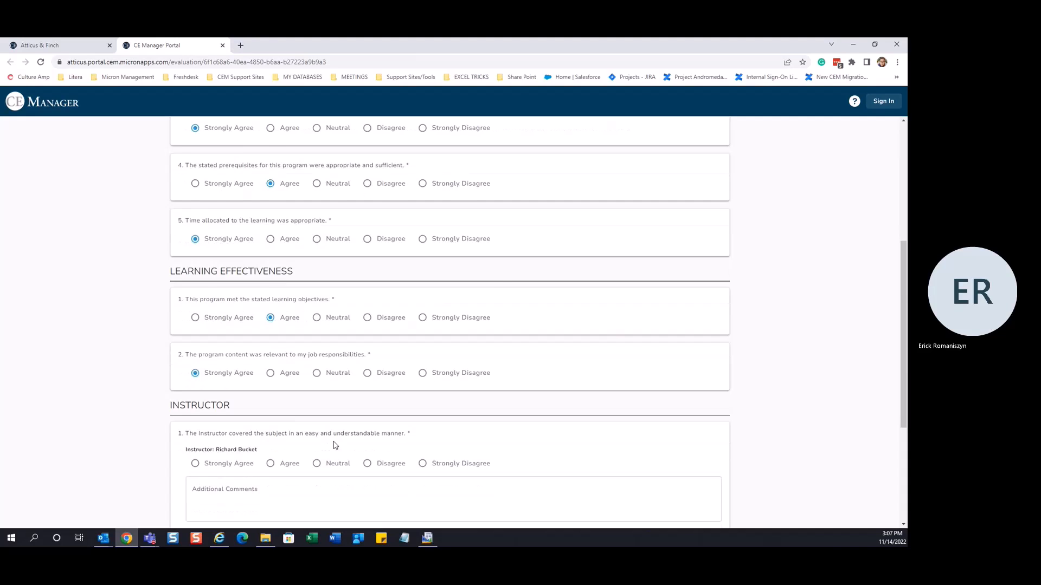
{"action": "left_click", "coordinate": [271, 344]}
{"action": "left_click", "coordinate": [195, 459]}
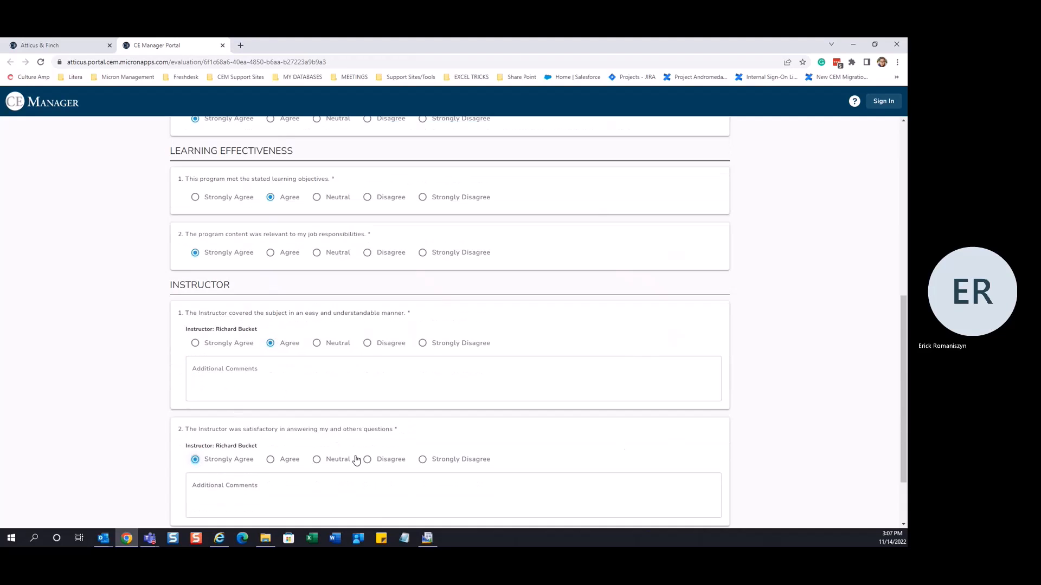
Submit the completed evaluation, confirm the submission and close the evaluation form.
{"action": "scroll", "coordinate": [620, 441], "scroll_direction": "down", "scroll_amount": 2}
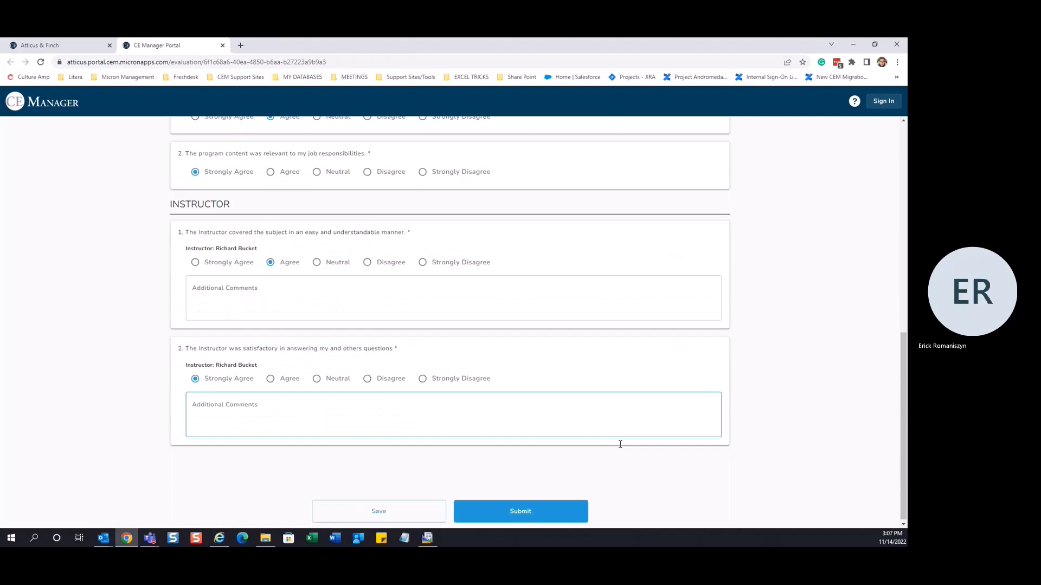
{"action": "left_click", "coordinate": [528, 511]}
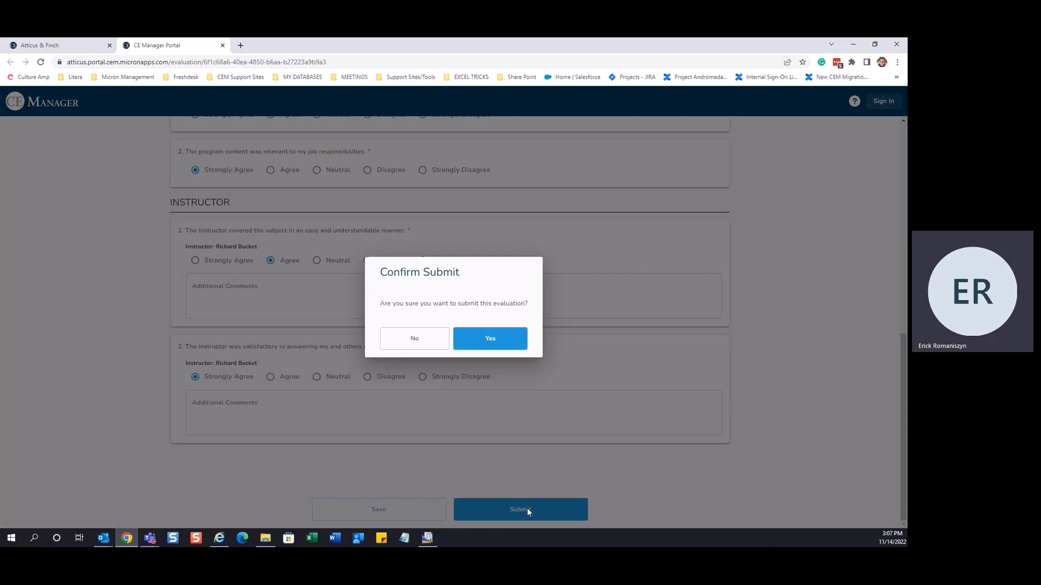
{"action": "left_click", "coordinate": [484, 342]}
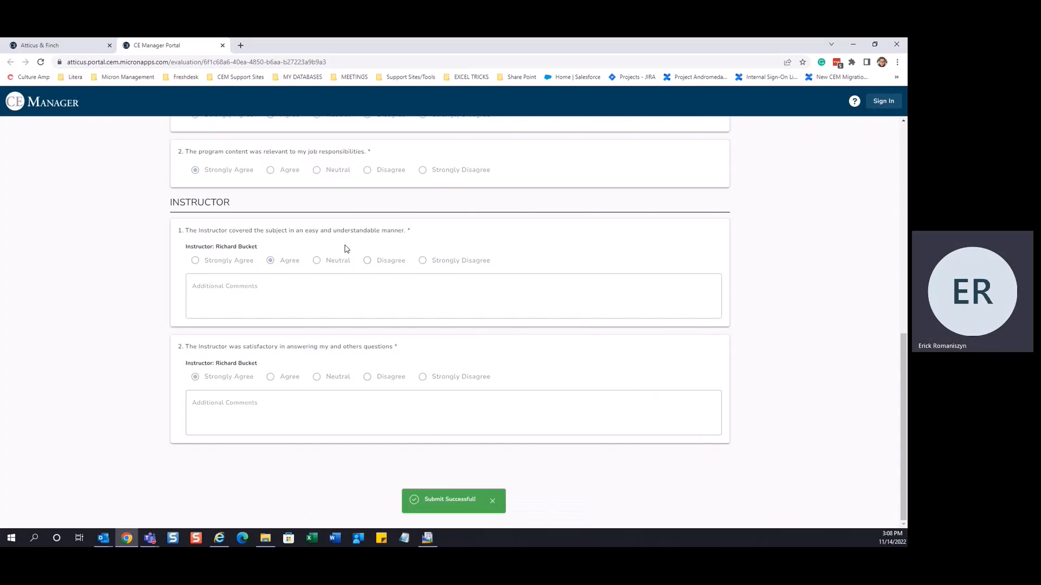
{"action": "left_click", "coordinate": [223, 45]}
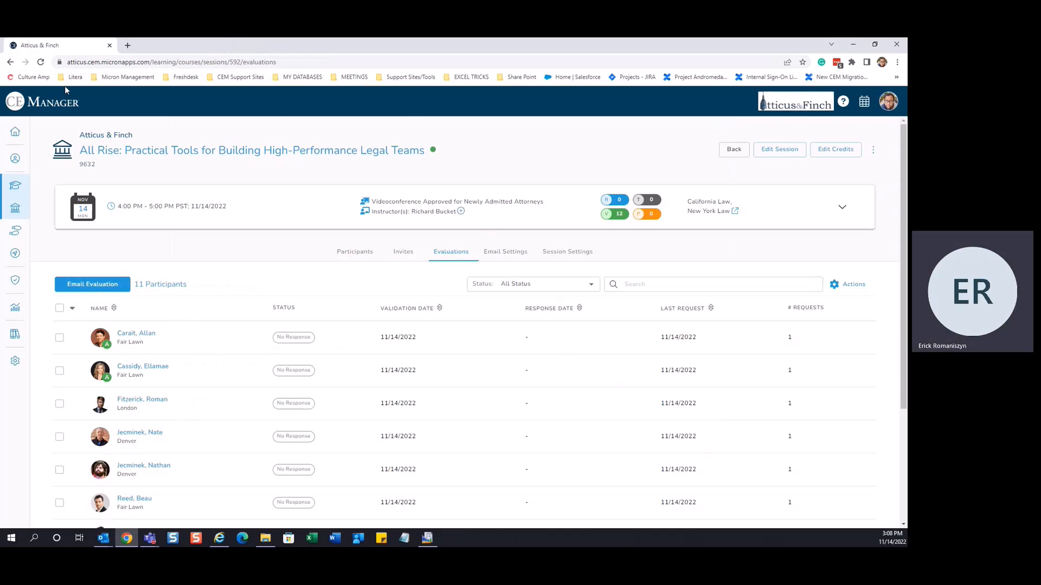
Refresh the session's evaluations and check the participants' statuses and response dates.
{"action": "left_click", "coordinate": [41, 63]}
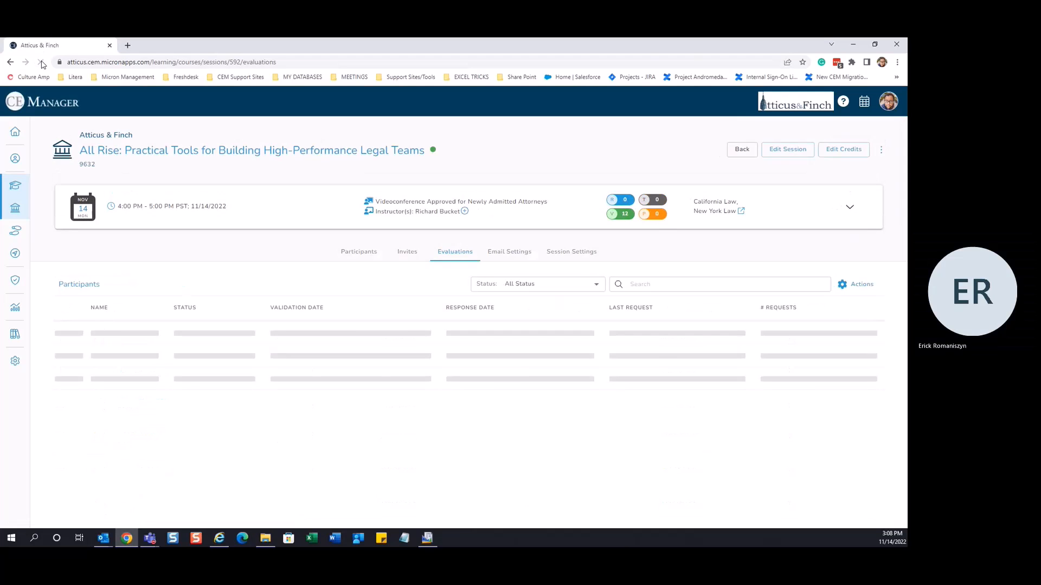
{"action": "scroll", "coordinate": [561, 331], "scroll_direction": "down", "scroll_amount": 3}
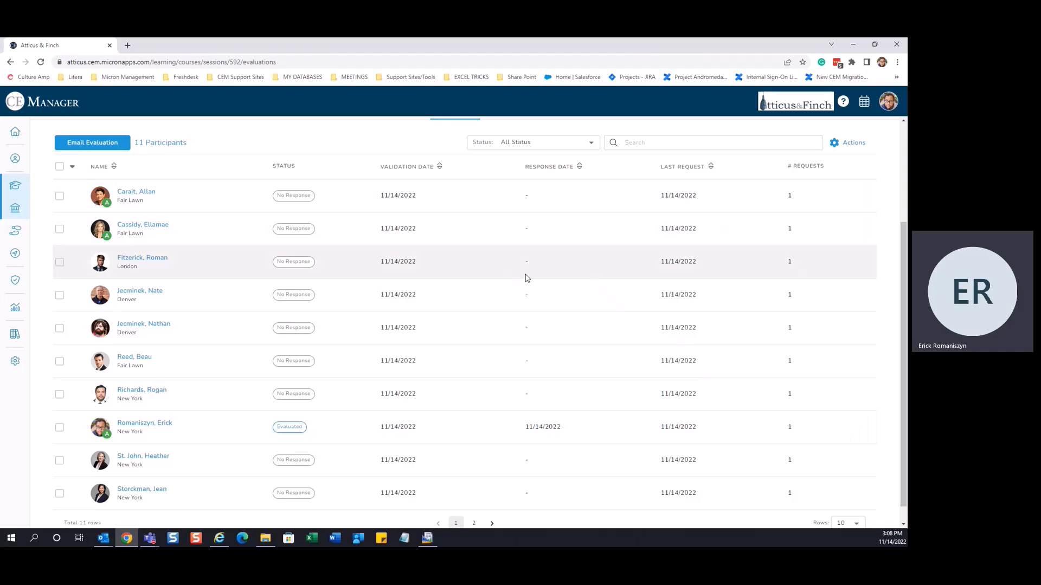
{"action": "scroll", "coordinate": [524, 401], "scroll_direction": "up", "scroll_amount": 2}
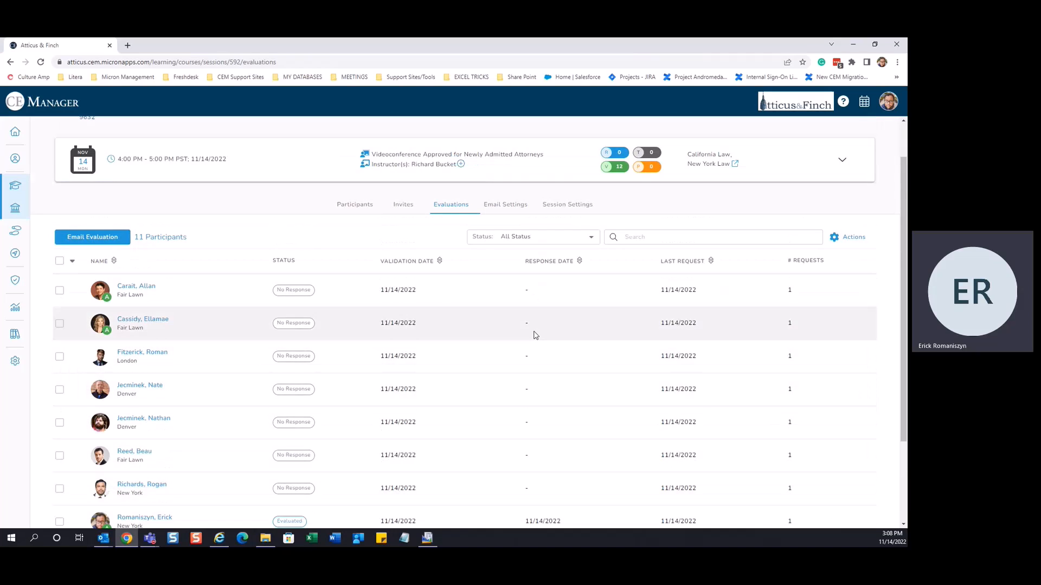
View the session's evaluation report, review the ratings for the Course, Learning Effectiveness and Instructor questions, and close the report.
{"action": "left_click", "coordinate": [854, 238]}
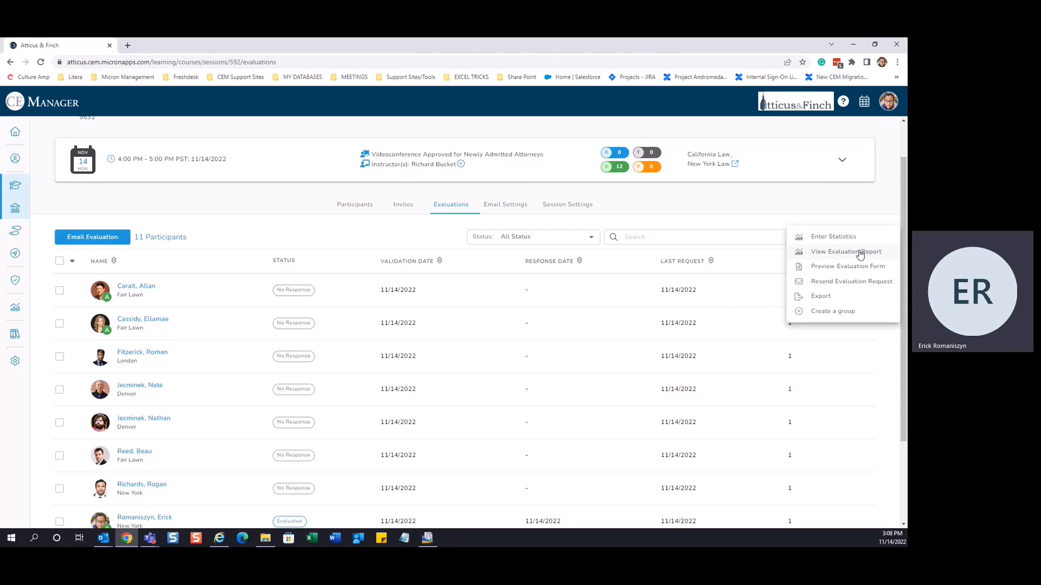
{"action": "left_click", "coordinate": [860, 254]}
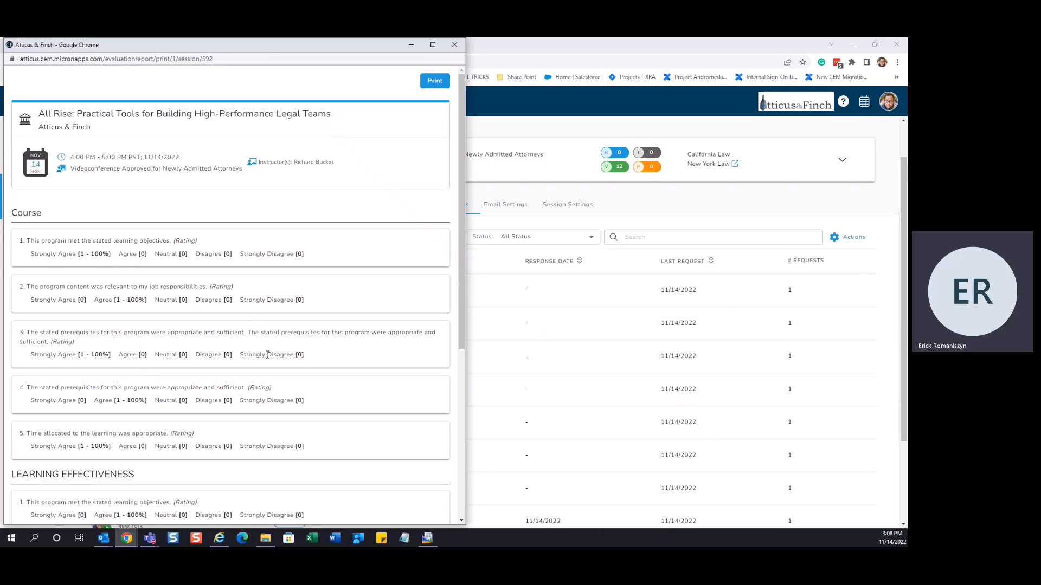
{"action": "scroll", "coordinate": [170, 407], "scroll_direction": "down", "scroll_amount": 1}
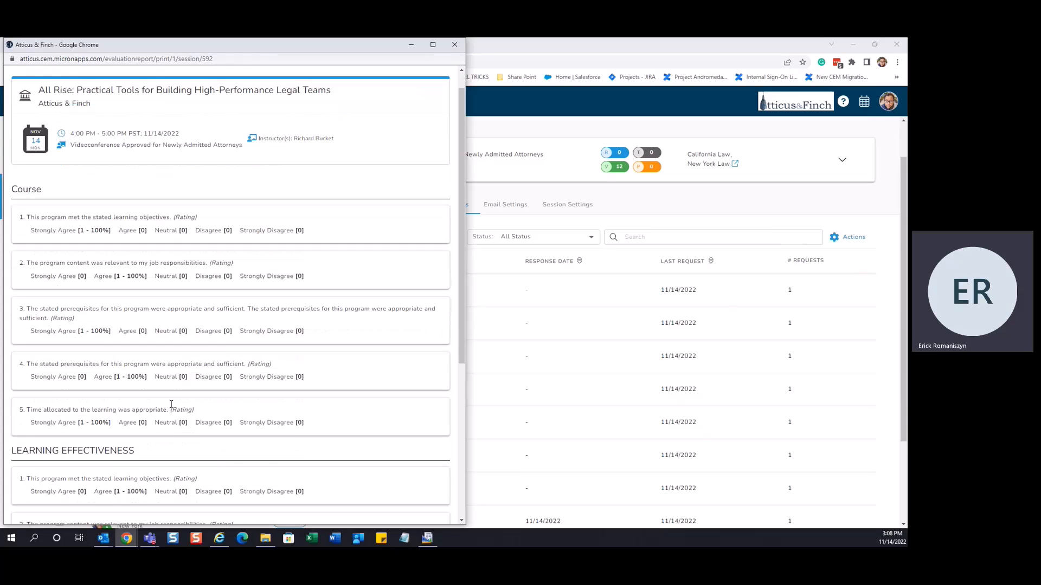
{"action": "scroll", "coordinate": [173, 404], "scroll_direction": "down", "scroll_amount": 3}
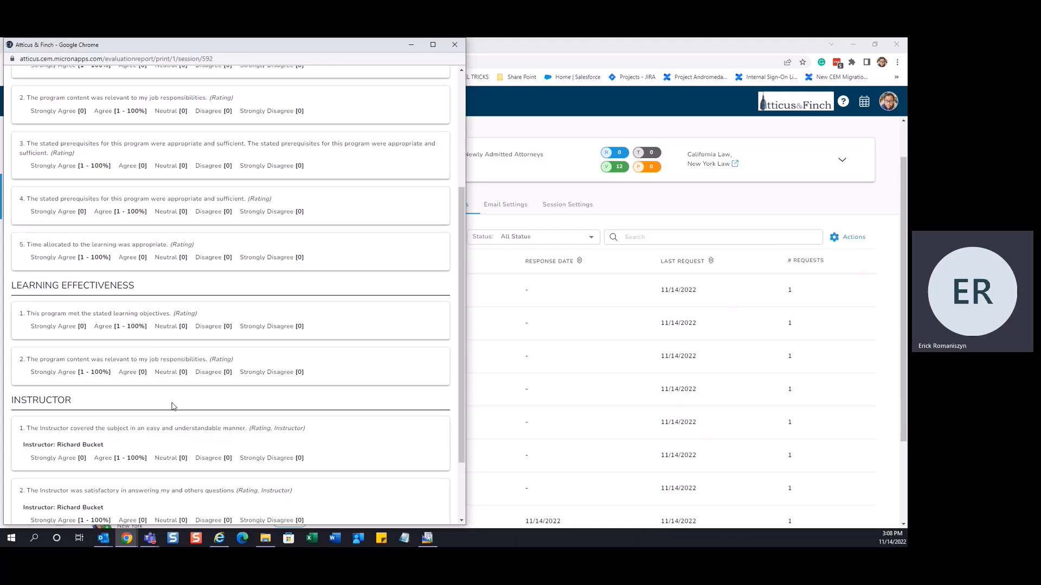
{"action": "scroll", "coordinate": [172, 407], "scroll_direction": "down", "scroll_amount": 1}
{"action": "scroll", "coordinate": [173, 407], "scroll_direction": "down", "scroll_amount": 1}
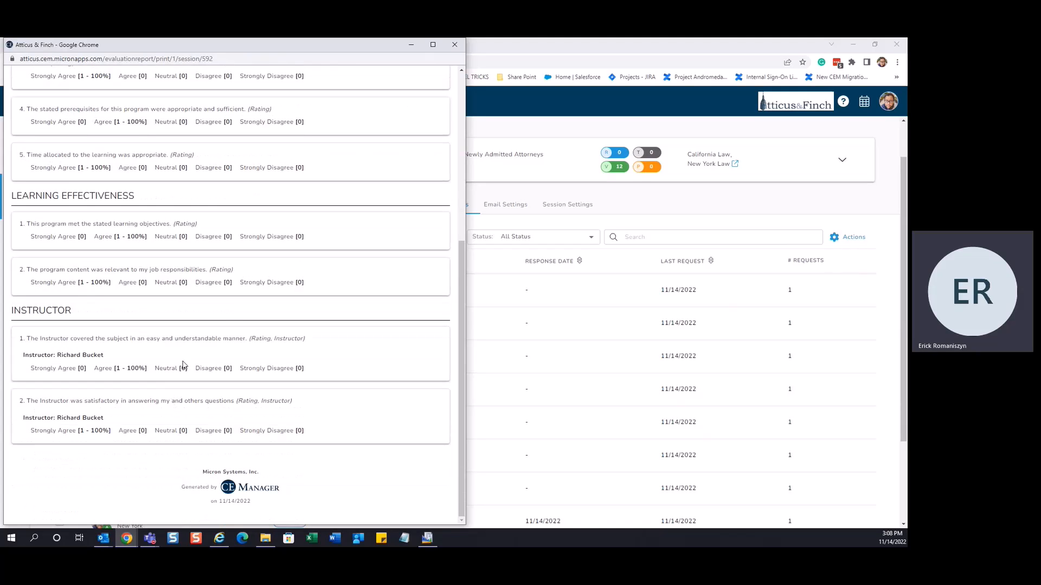
{"action": "left_click", "coordinate": [455, 45]}
Open the transcript of the participant who submitted the evaluation and go from its "All Rise" entry to the session.
{"action": "scroll", "coordinate": [242, 340], "scroll_direction": "down", "scroll_amount": 2}
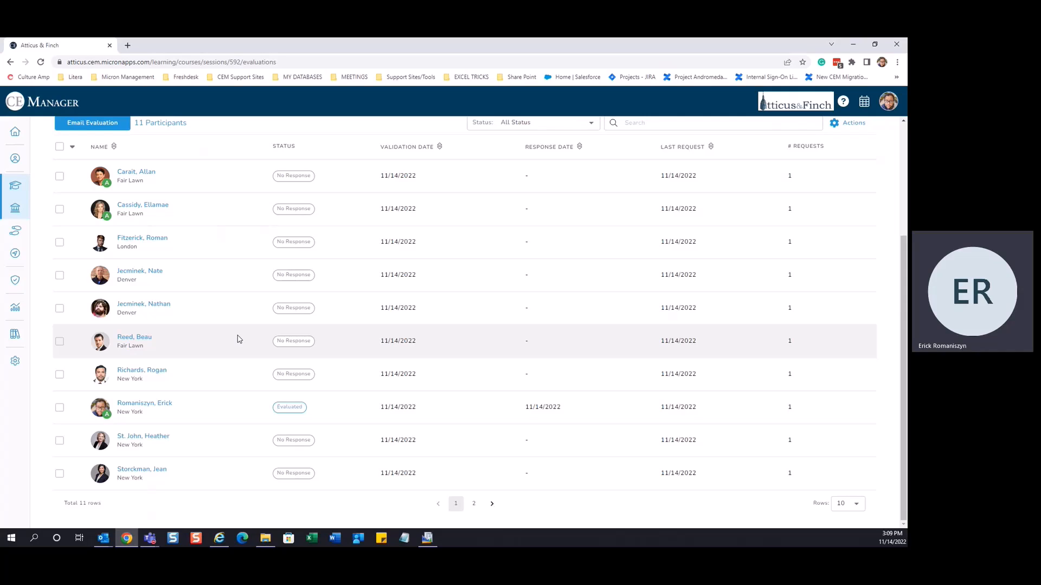
{"action": "left_click", "coordinate": [152, 406]}
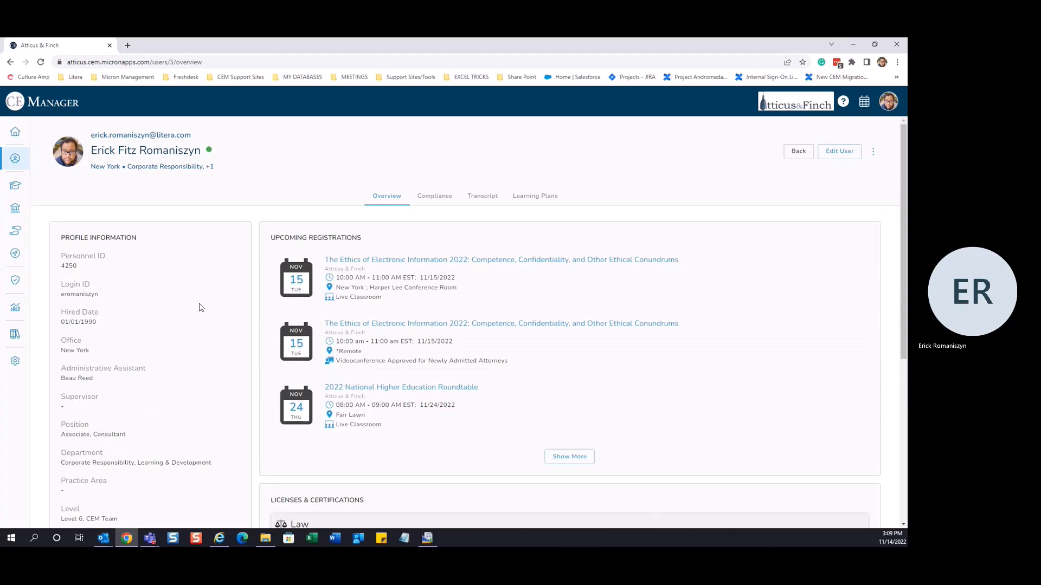
{"action": "left_click", "coordinate": [484, 202]}
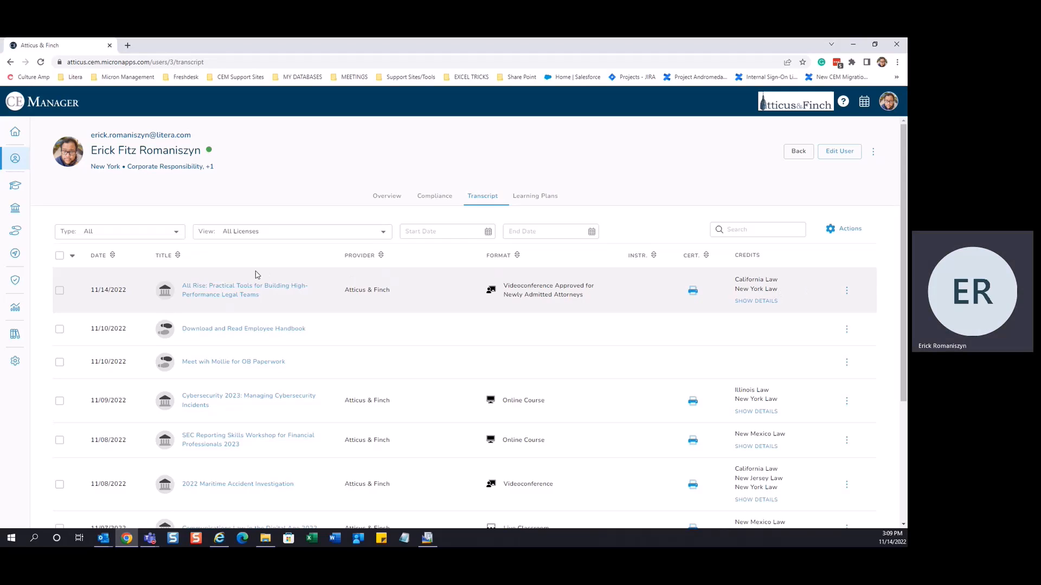
{"action": "left_click", "coordinate": [219, 290]}
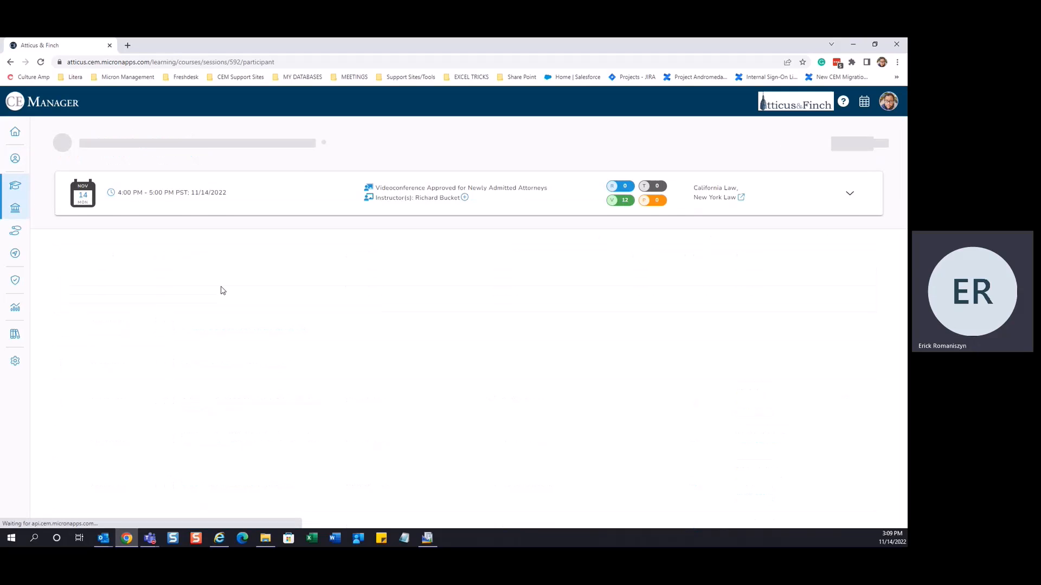